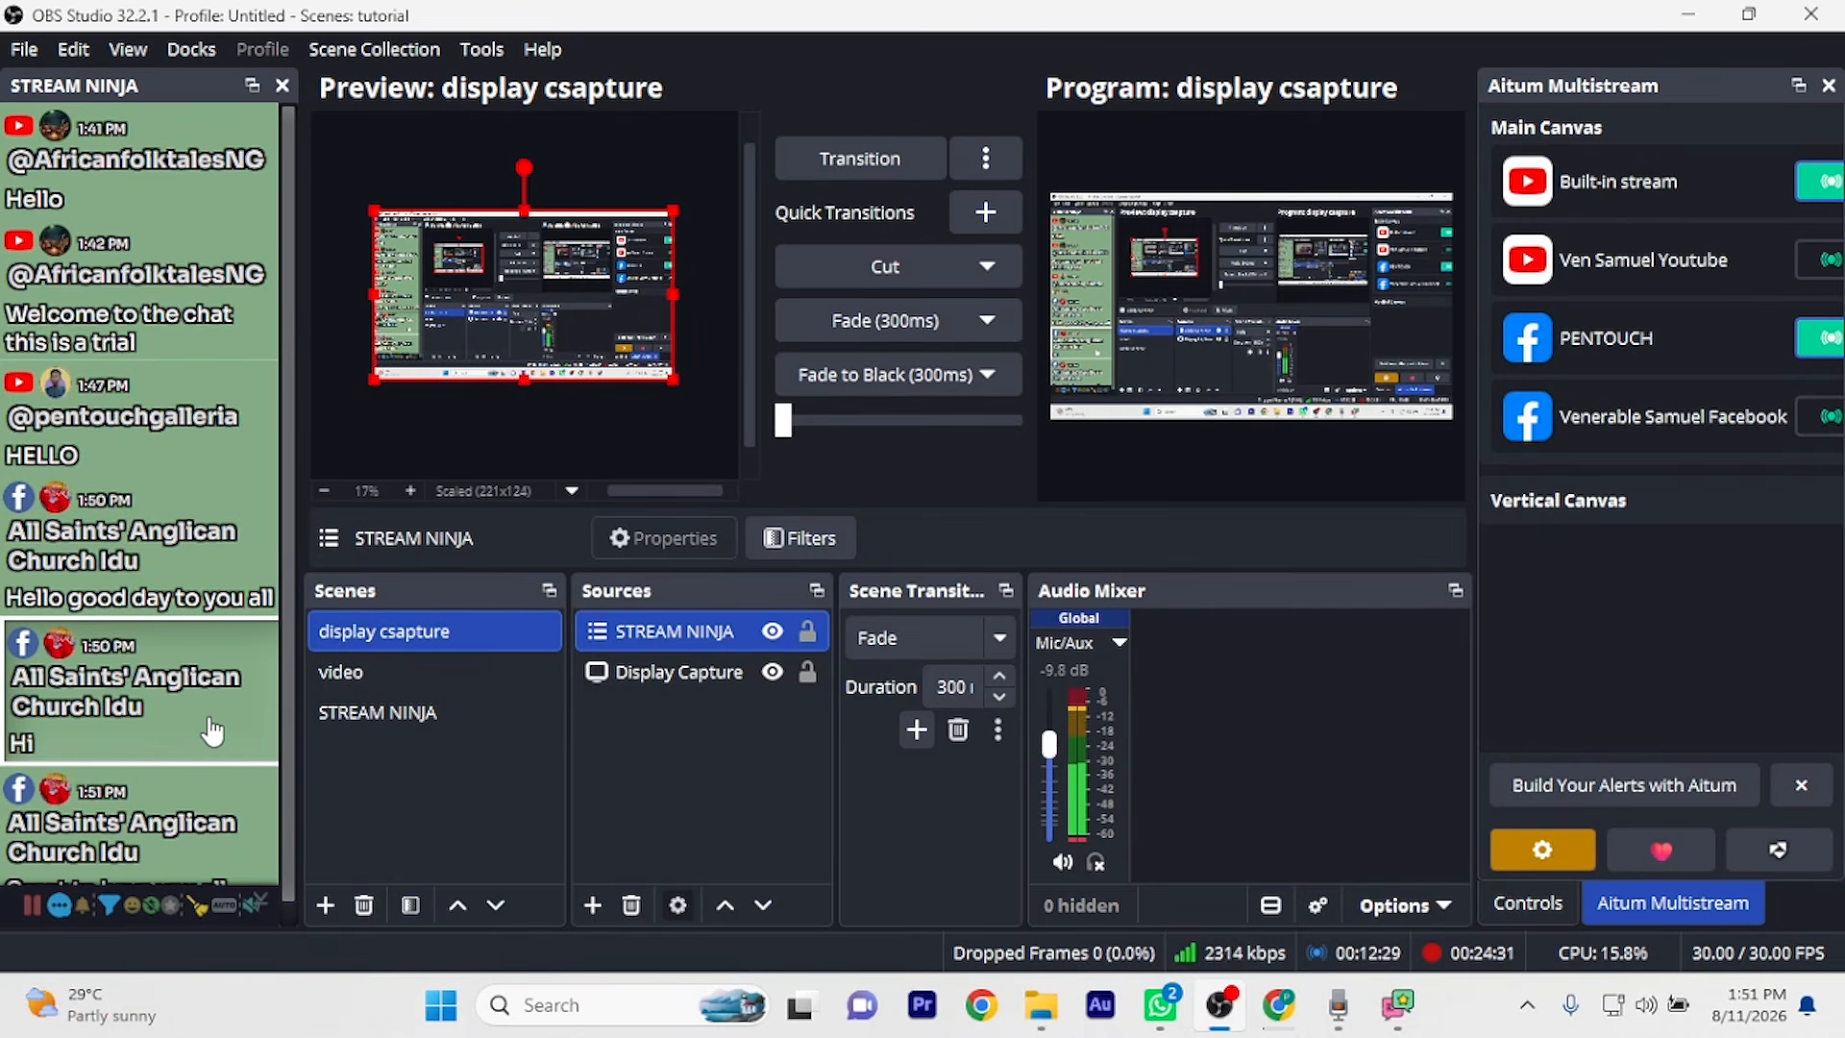
# Feature the 'Hi' and other dock chat messages on the overlay, ending with the newest YouTube message
pyautogui.click(159, 868)
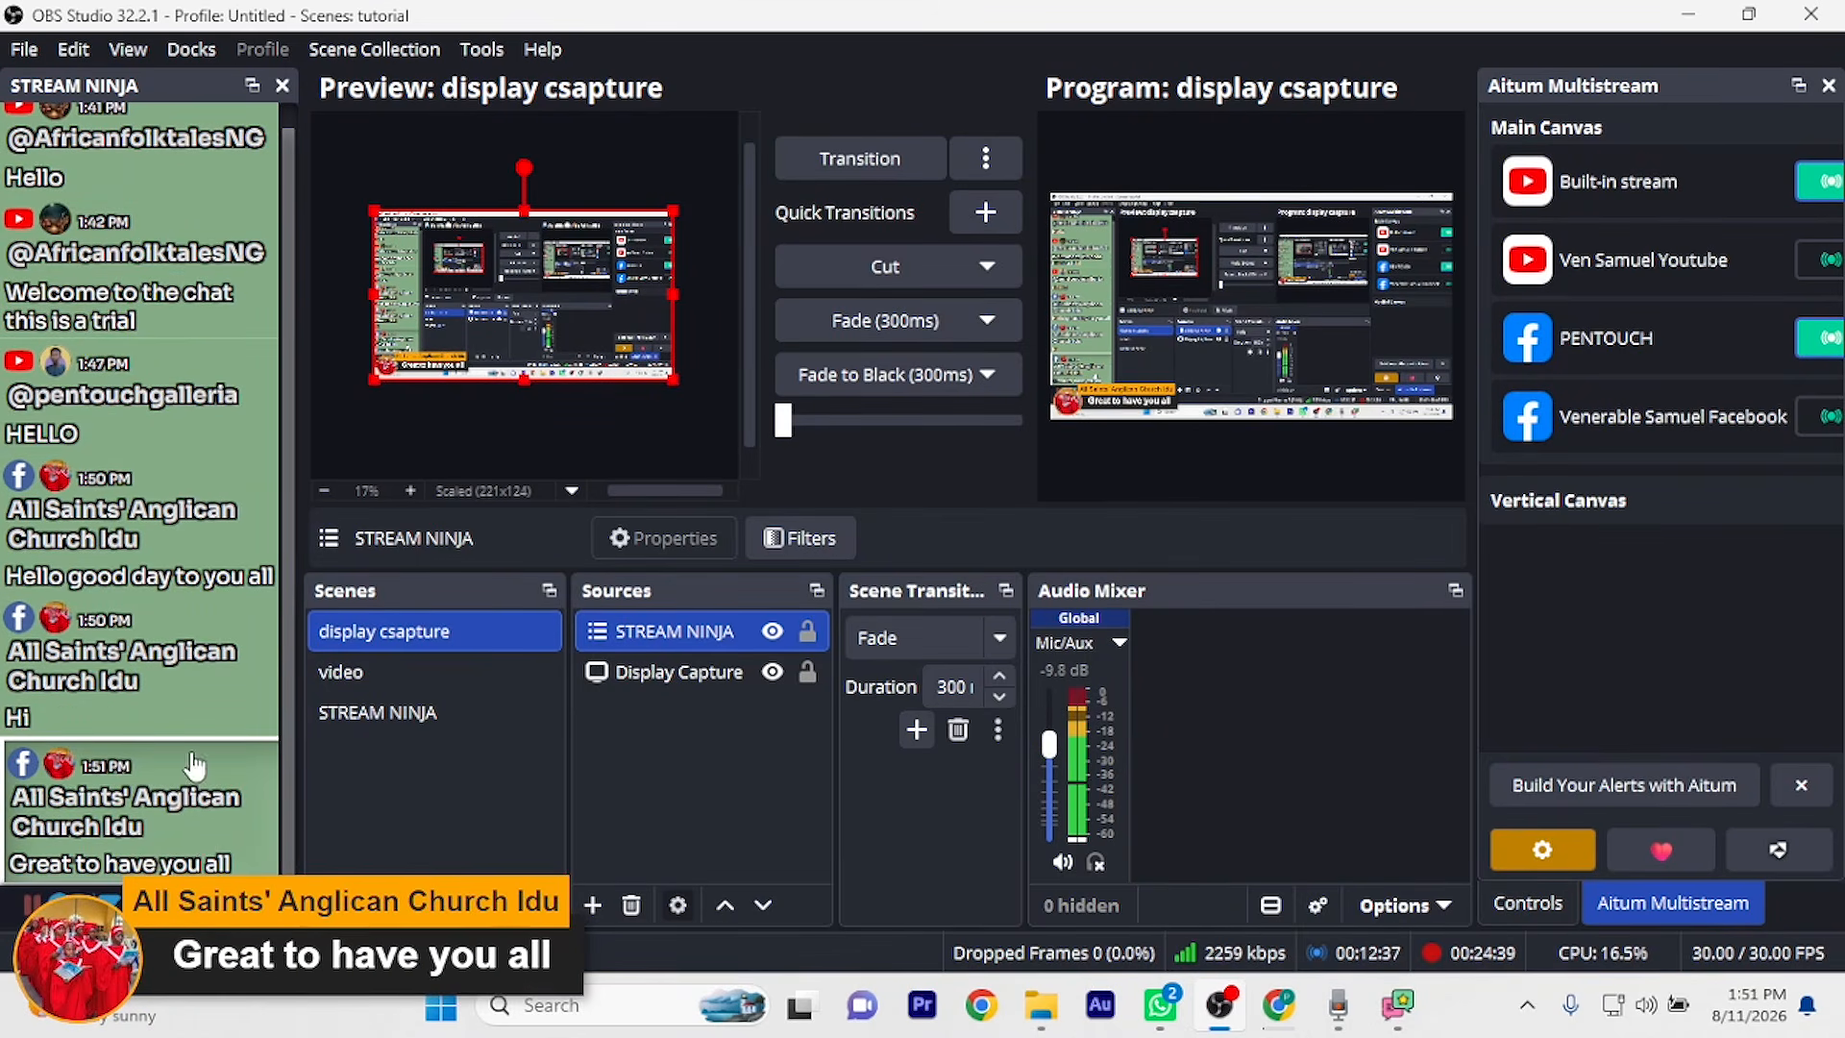
pyautogui.click(187, 424)
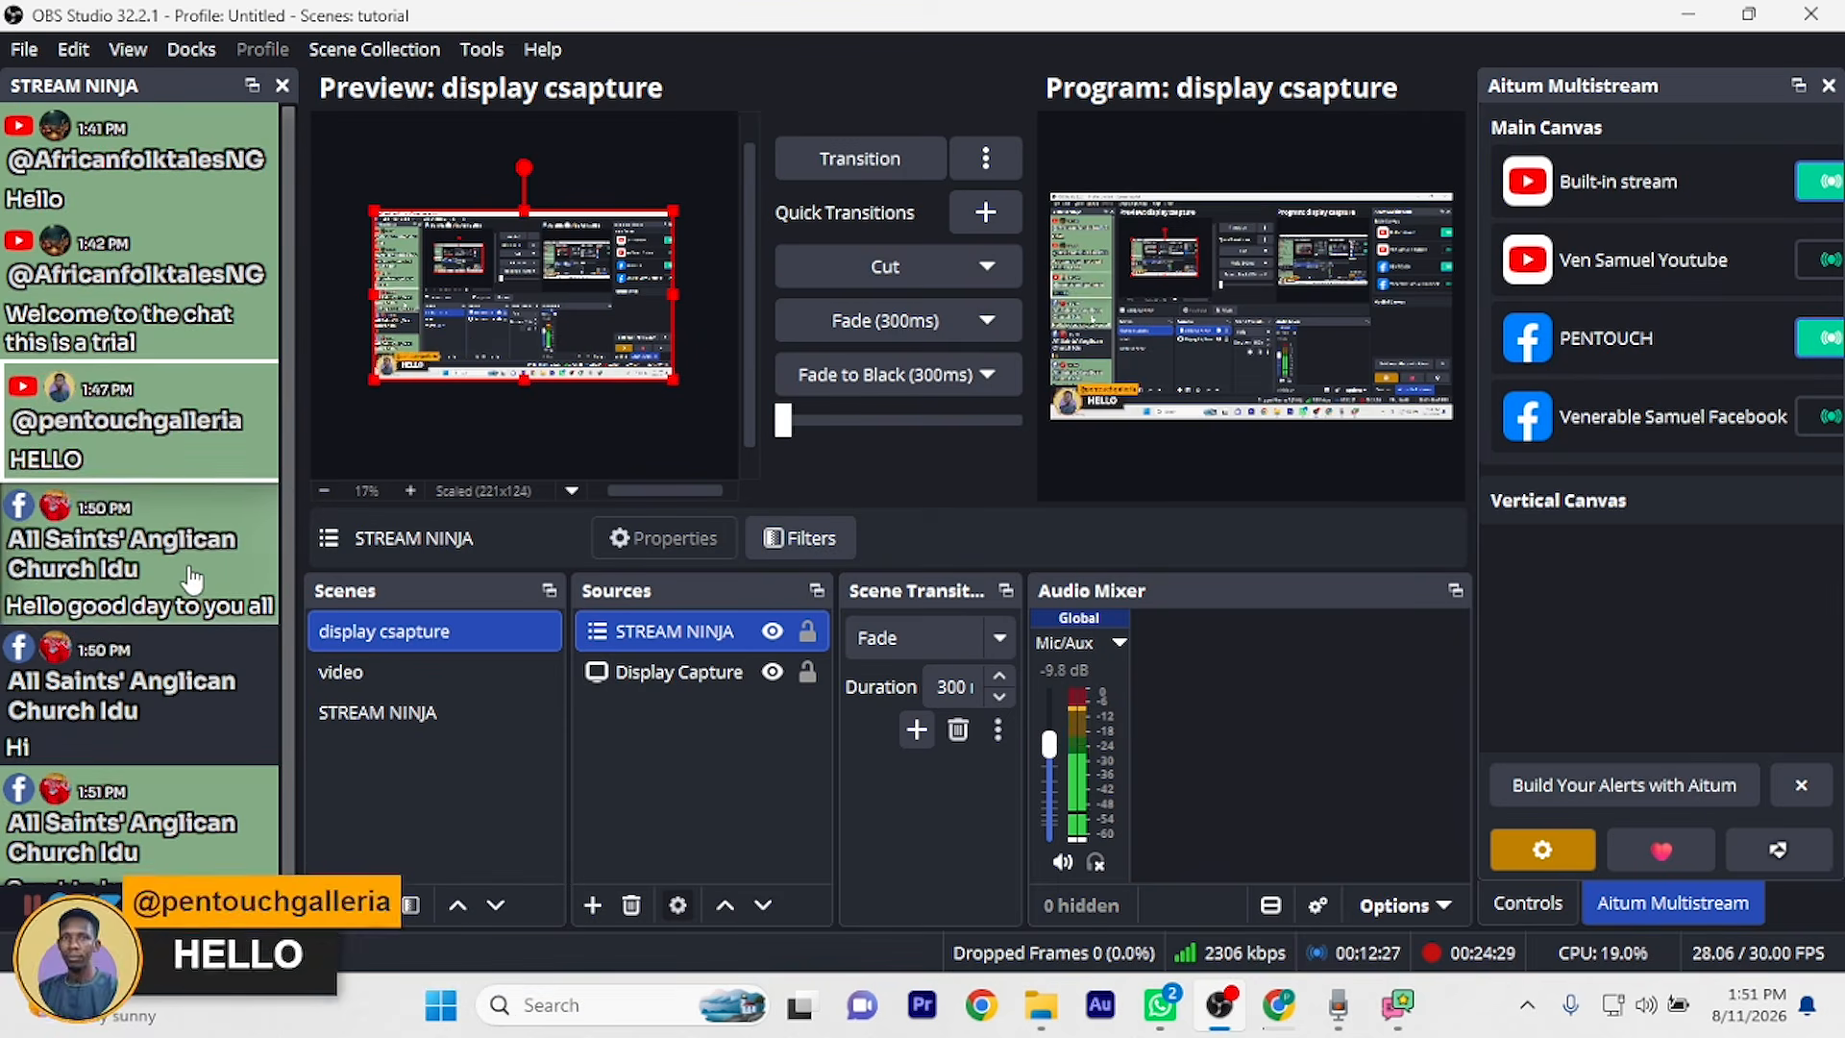
pyautogui.click(192, 580)
pyautogui.click(208, 720)
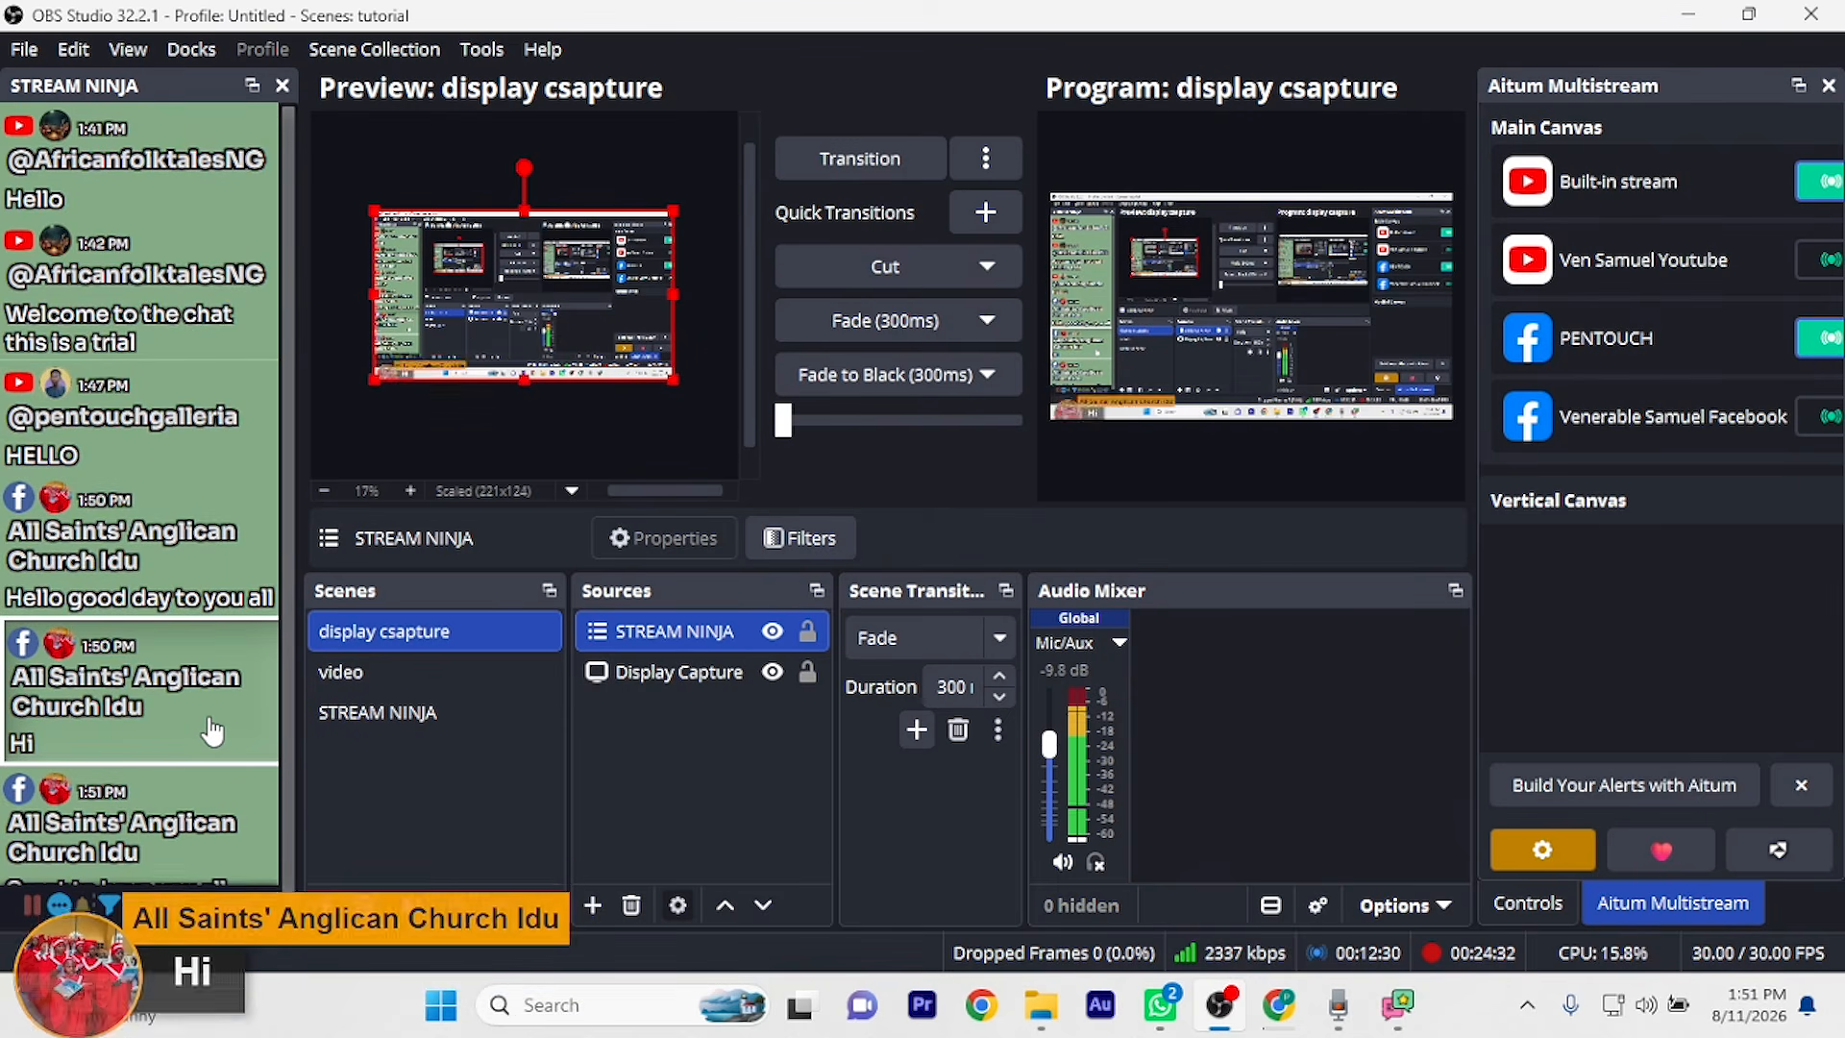
pyautogui.click(160, 862)
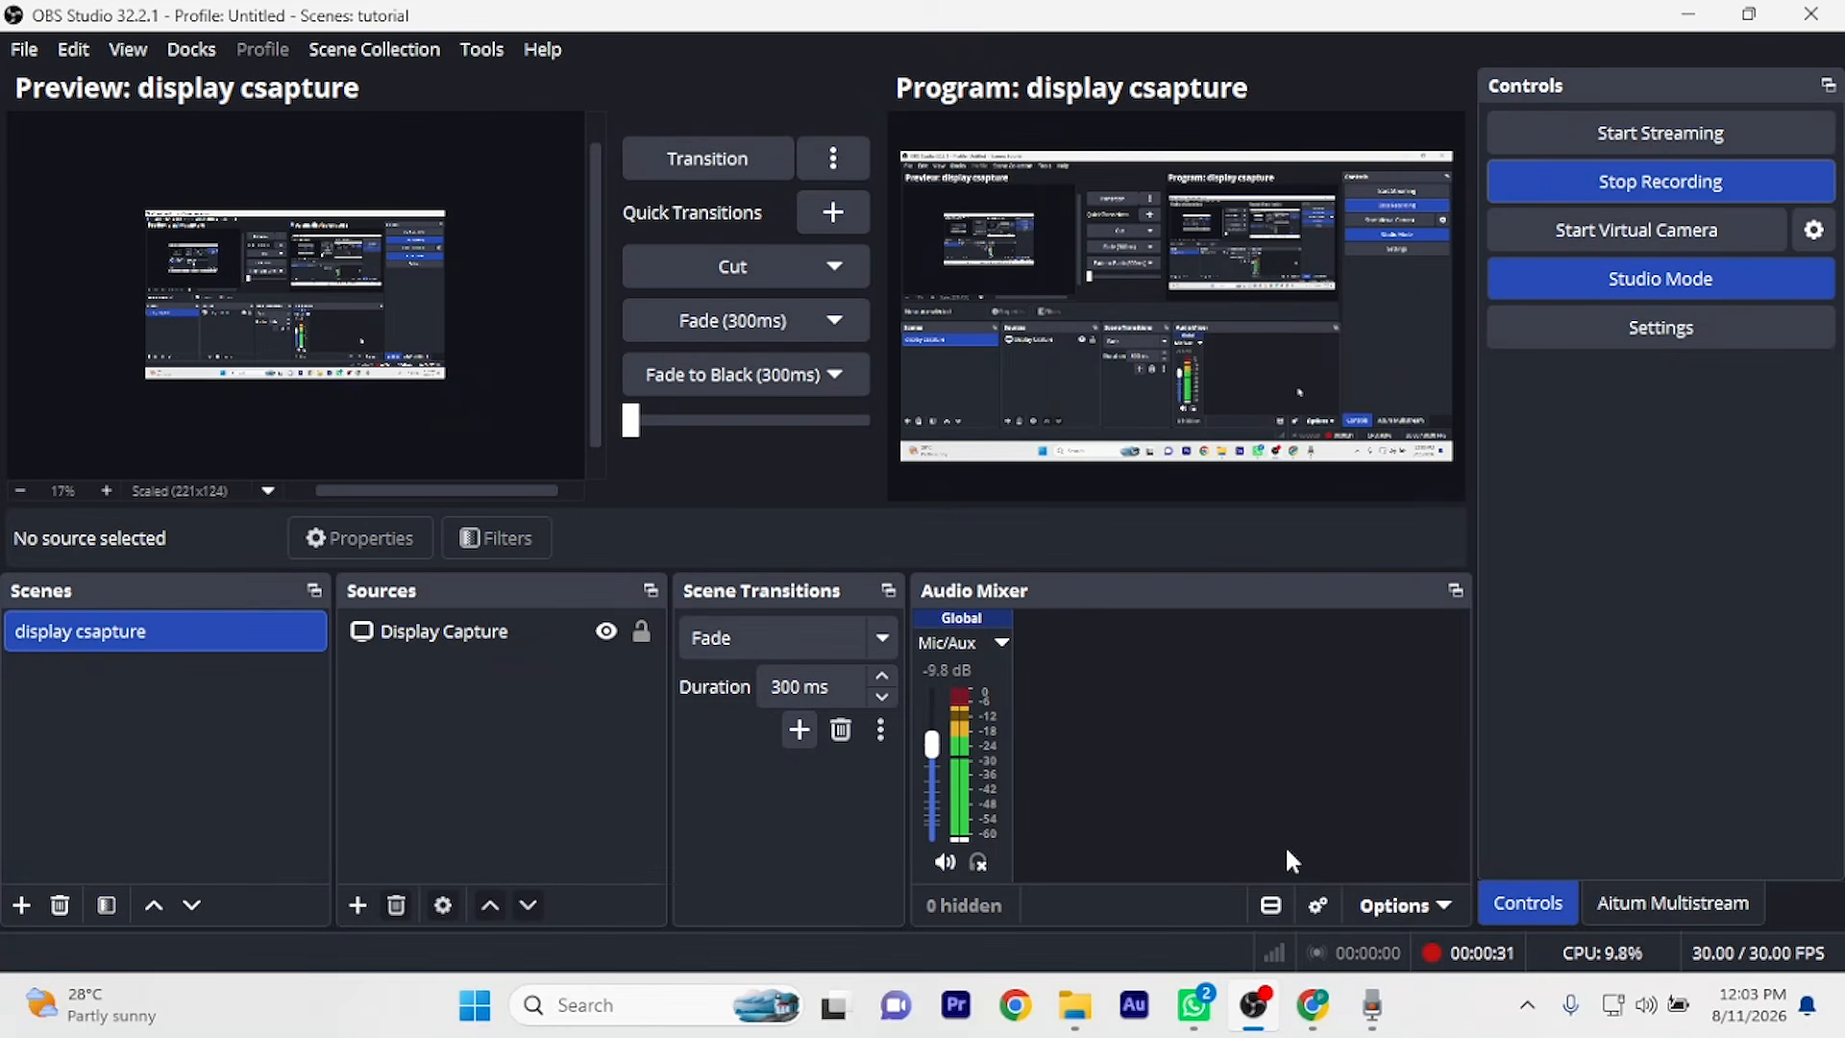
# Bring the Chrome window with the 'stream ninja' Google results to the front
pyautogui.click(1316, 1012)
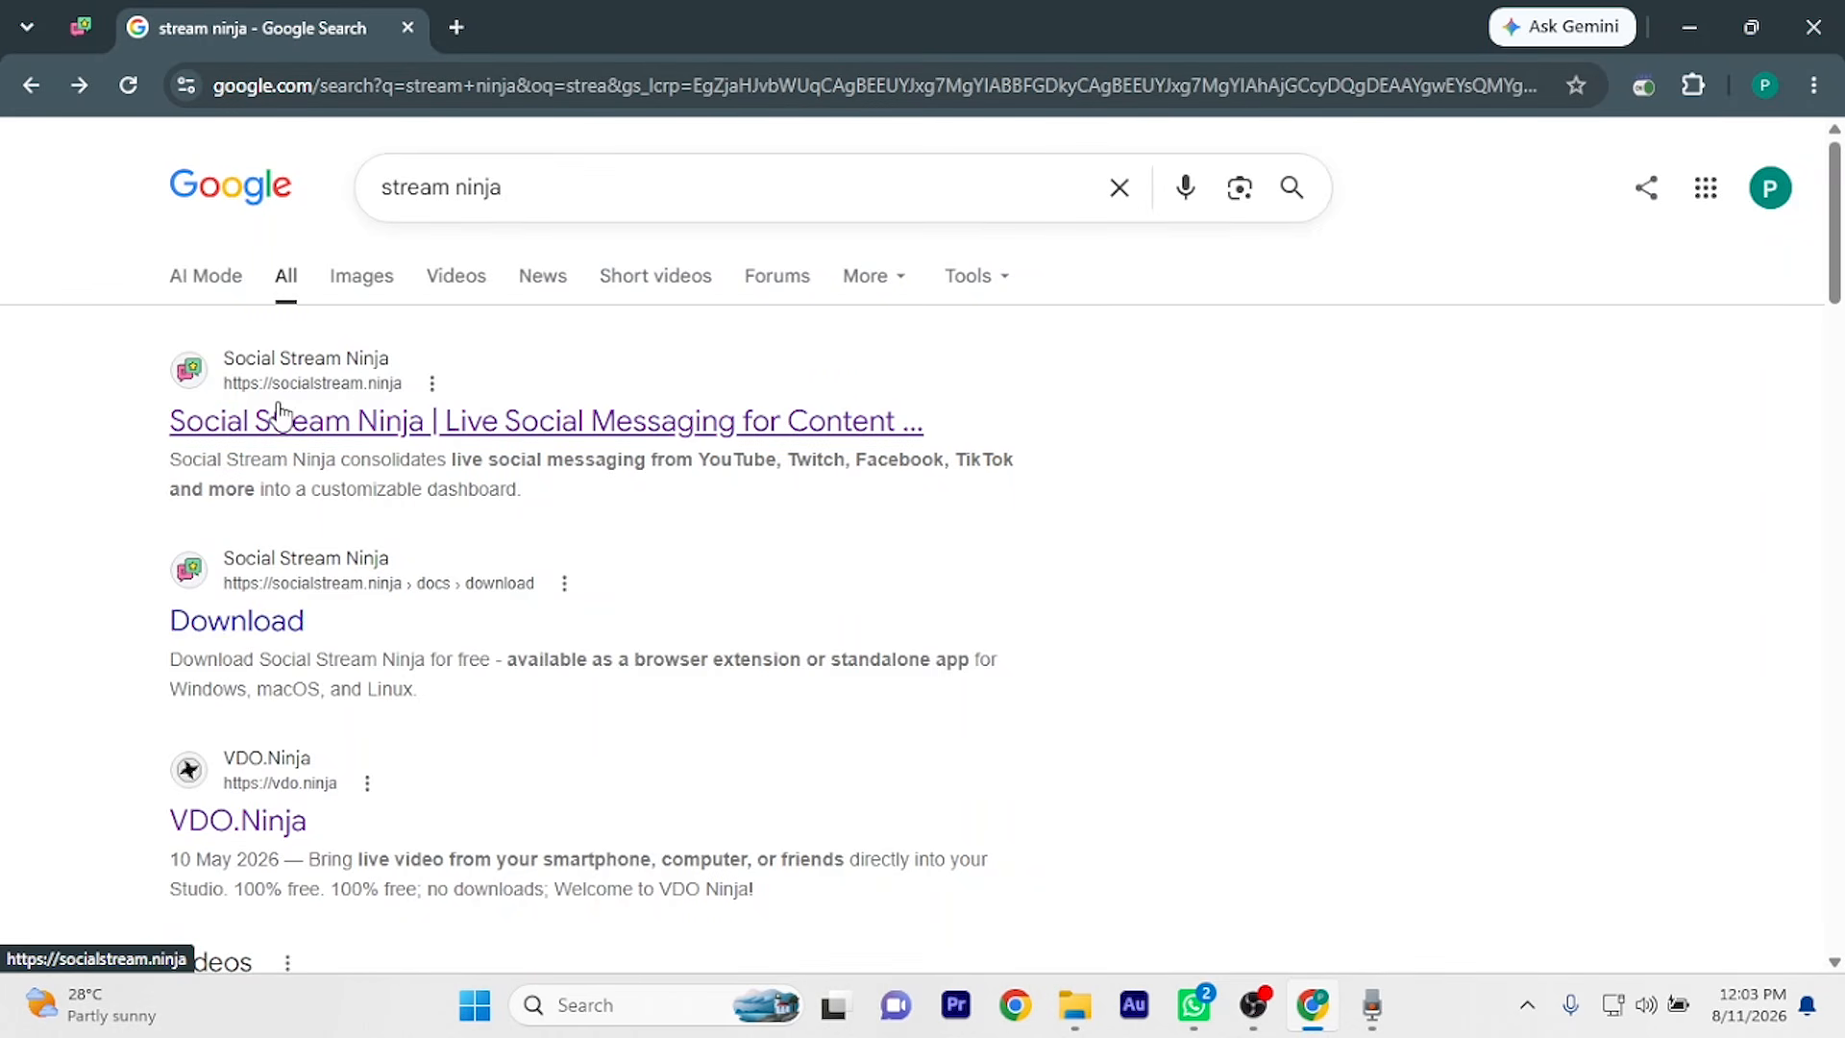
# Open the Social Stream Ninja site, browse its Download page, and show Chrome's installed extensions
pyautogui.click(391, 424)
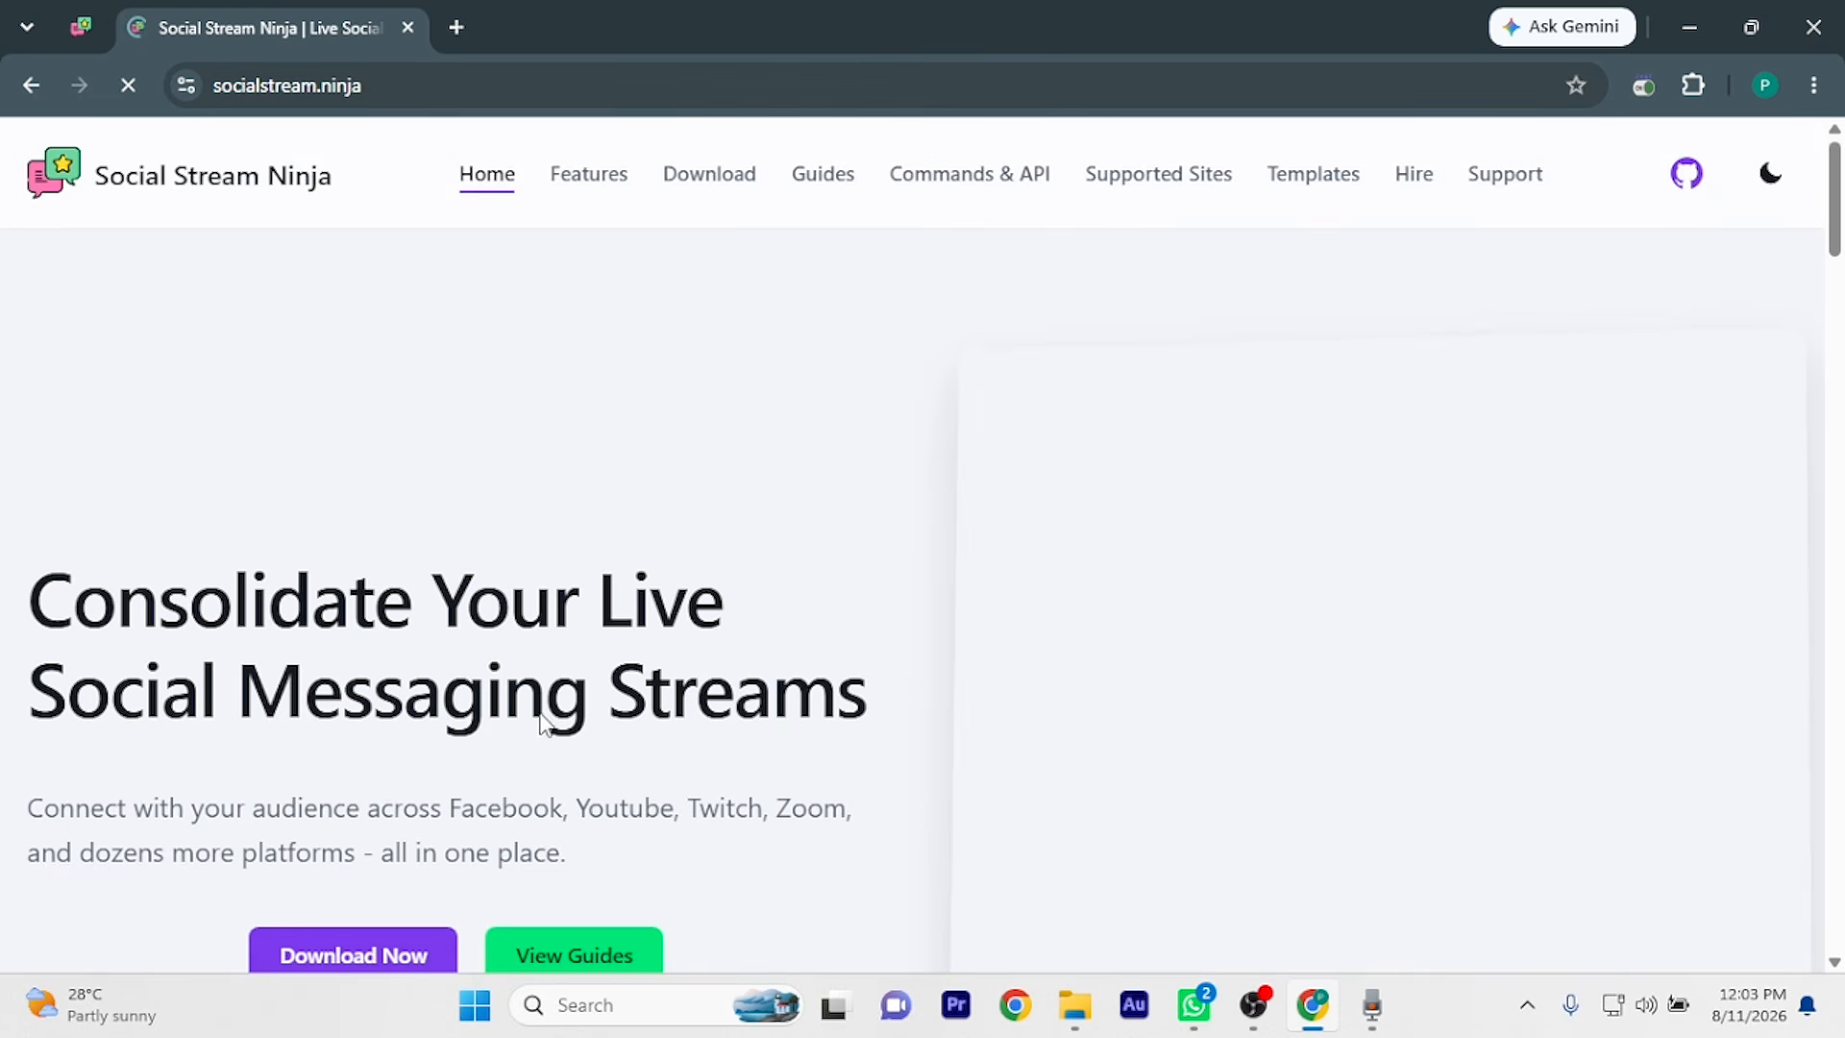
pyautogui.scroll(-1, 540, 712)
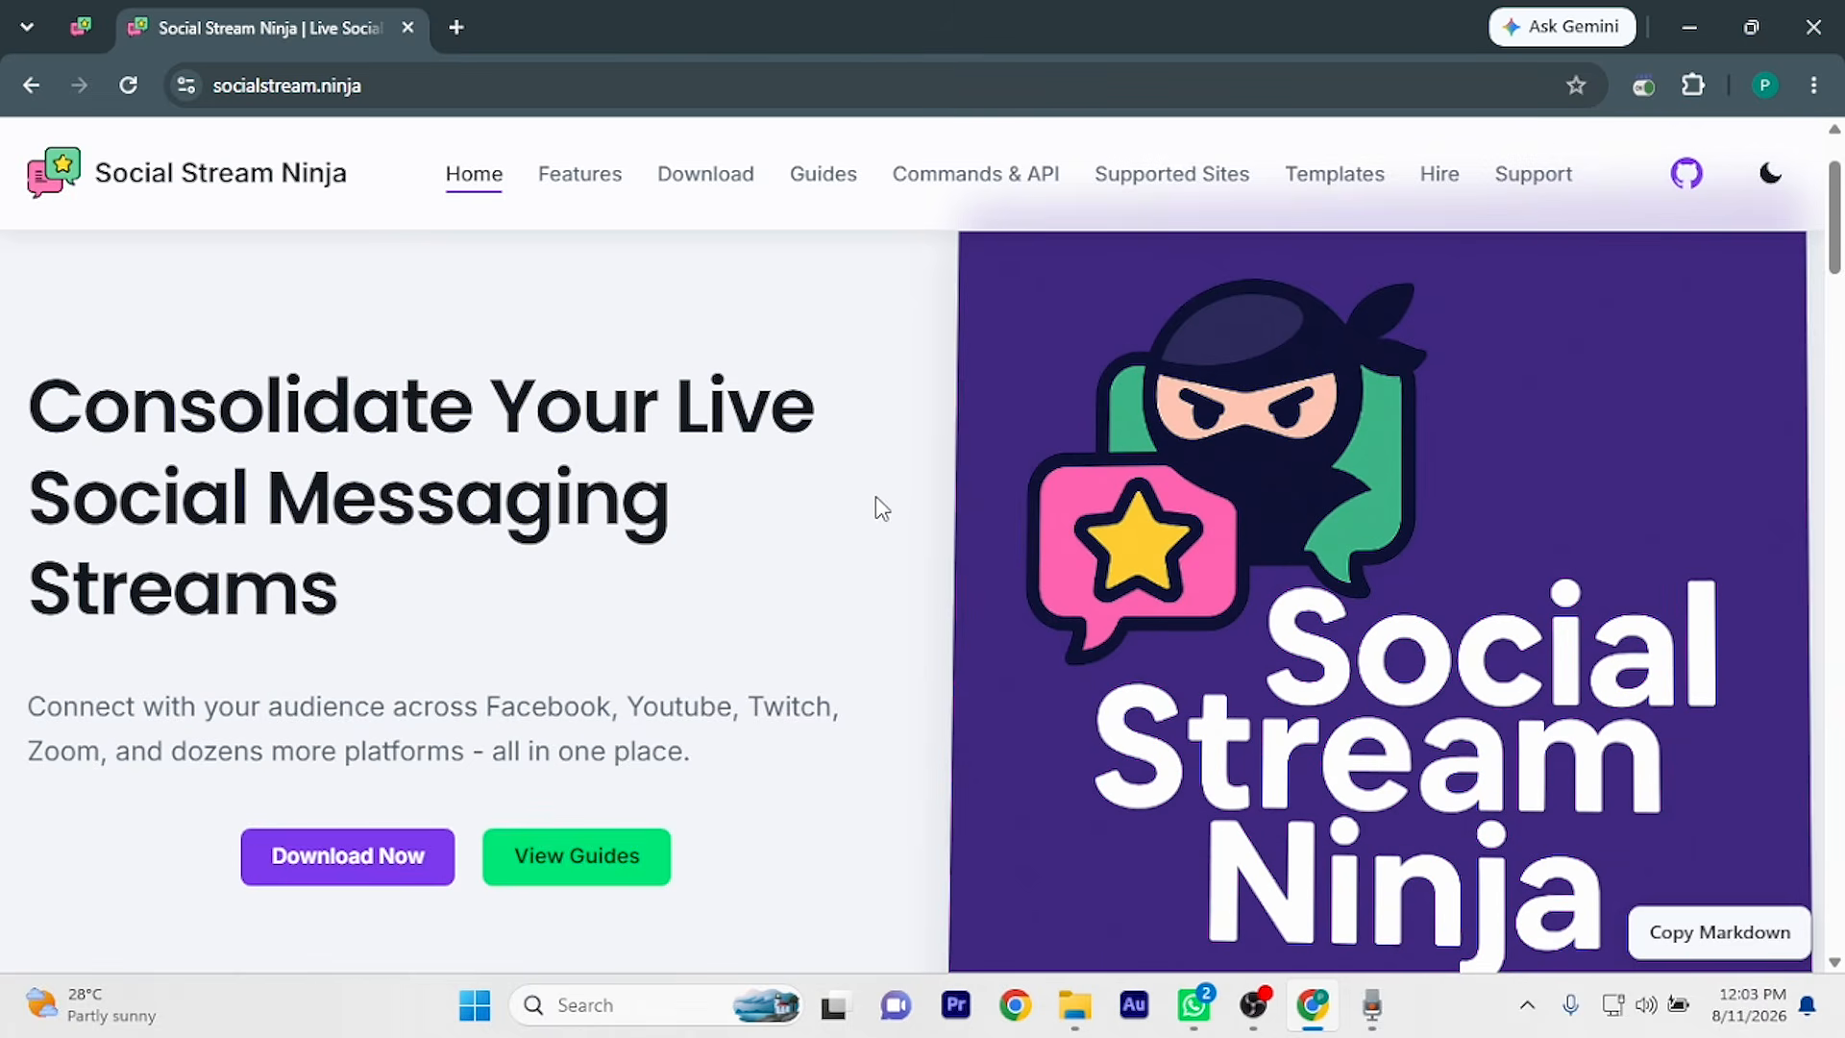
pyautogui.scroll(-2, 526, 715)
pyautogui.scroll(2, 527, 715)
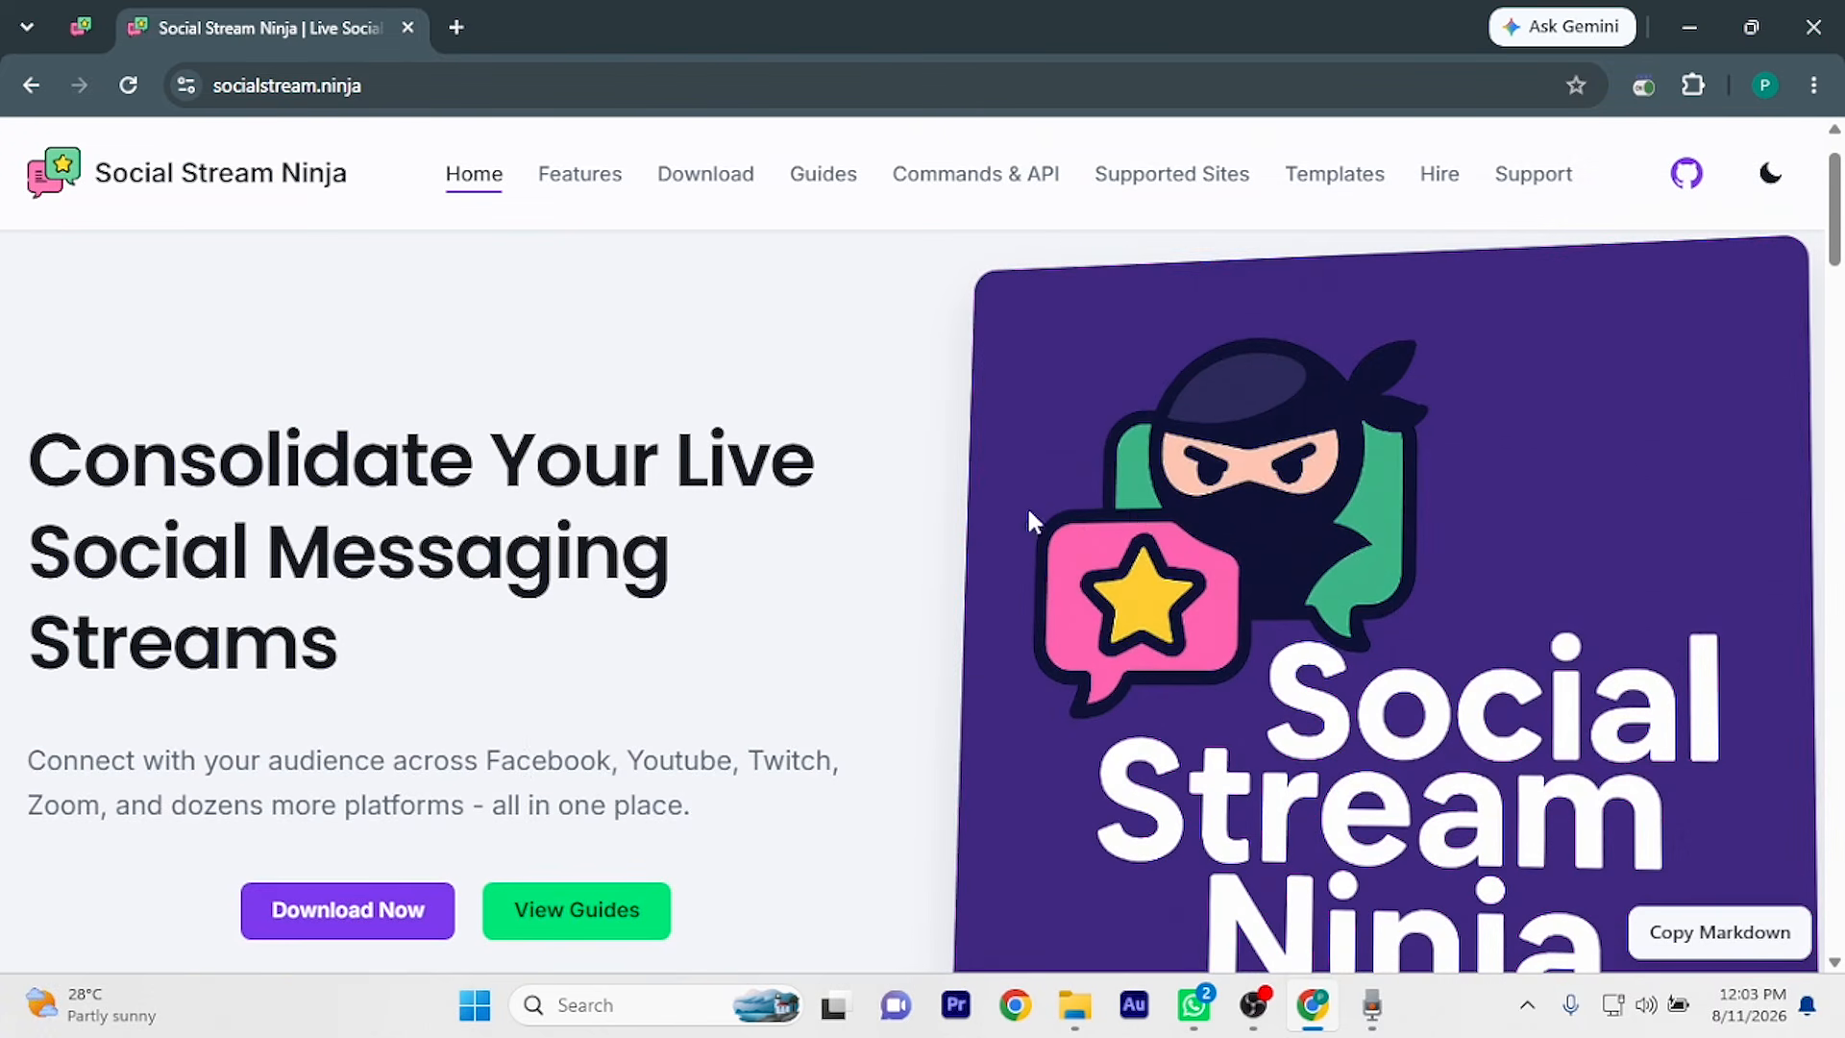
pyautogui.scroll(-3, 979, 728)
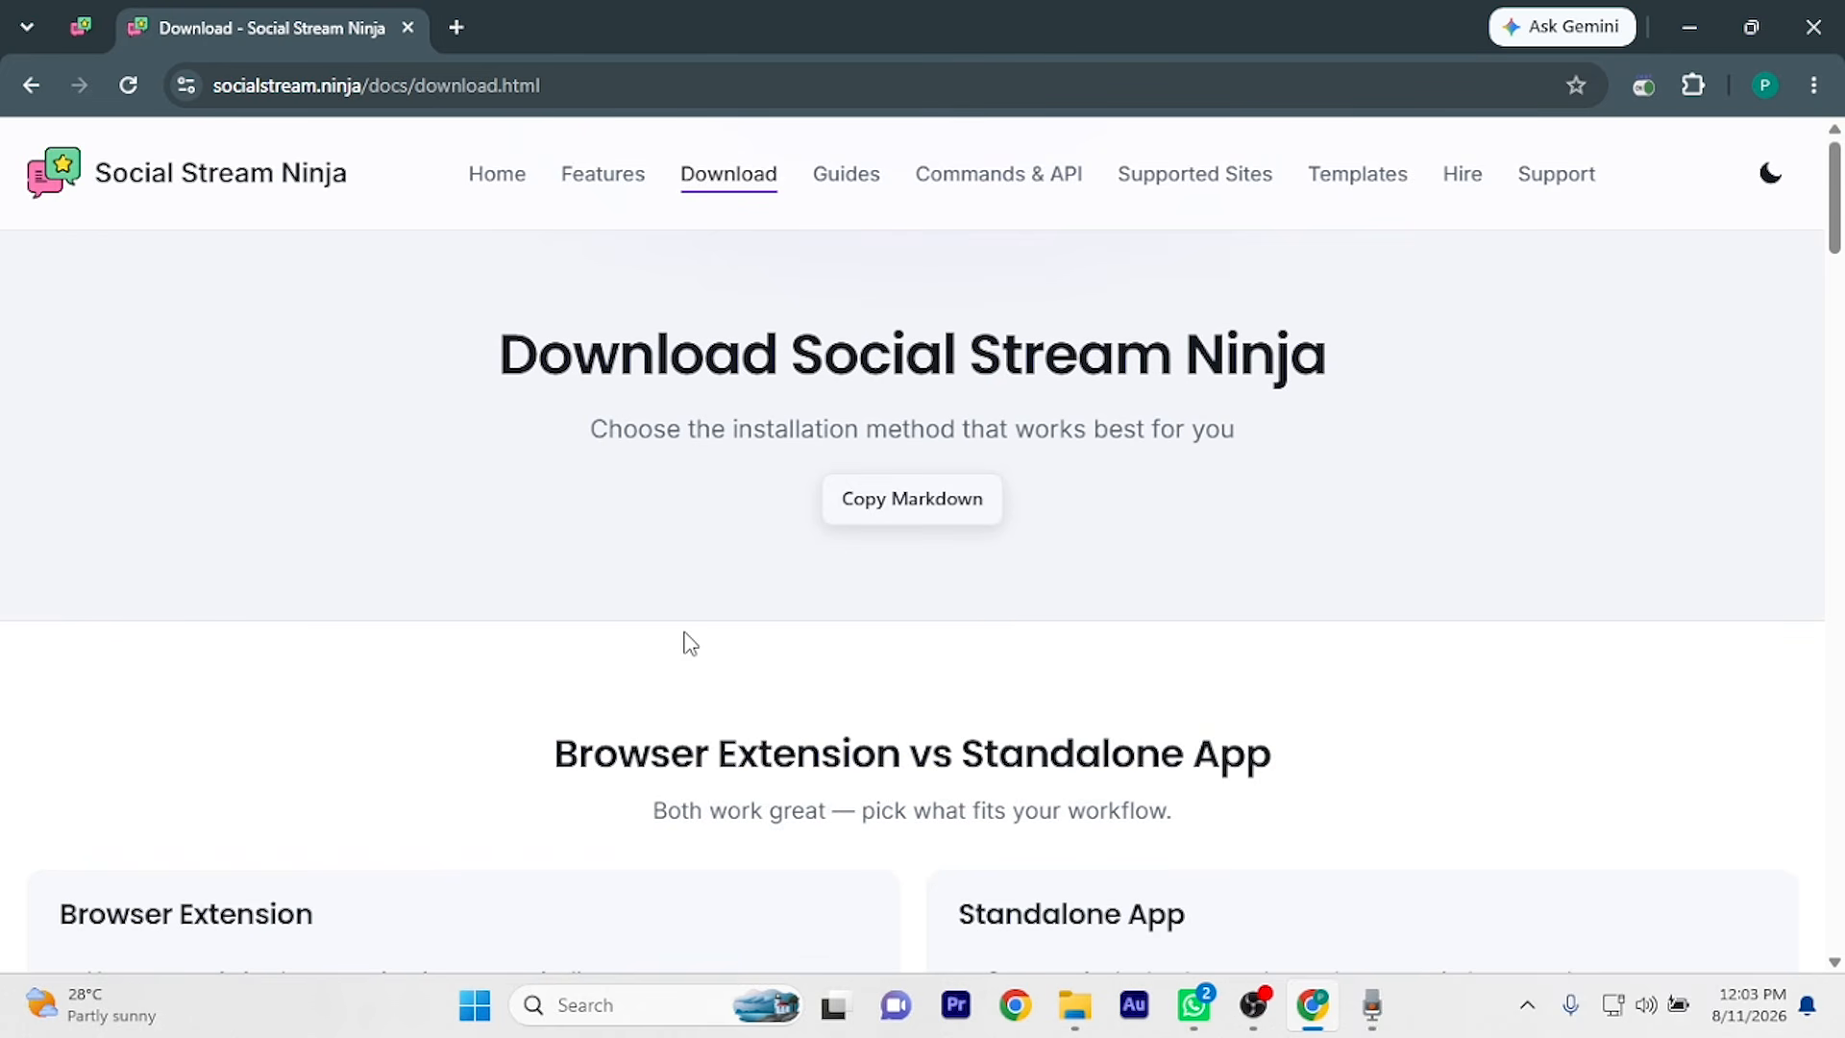
pyautogui.scroll(-2, 691, 642)
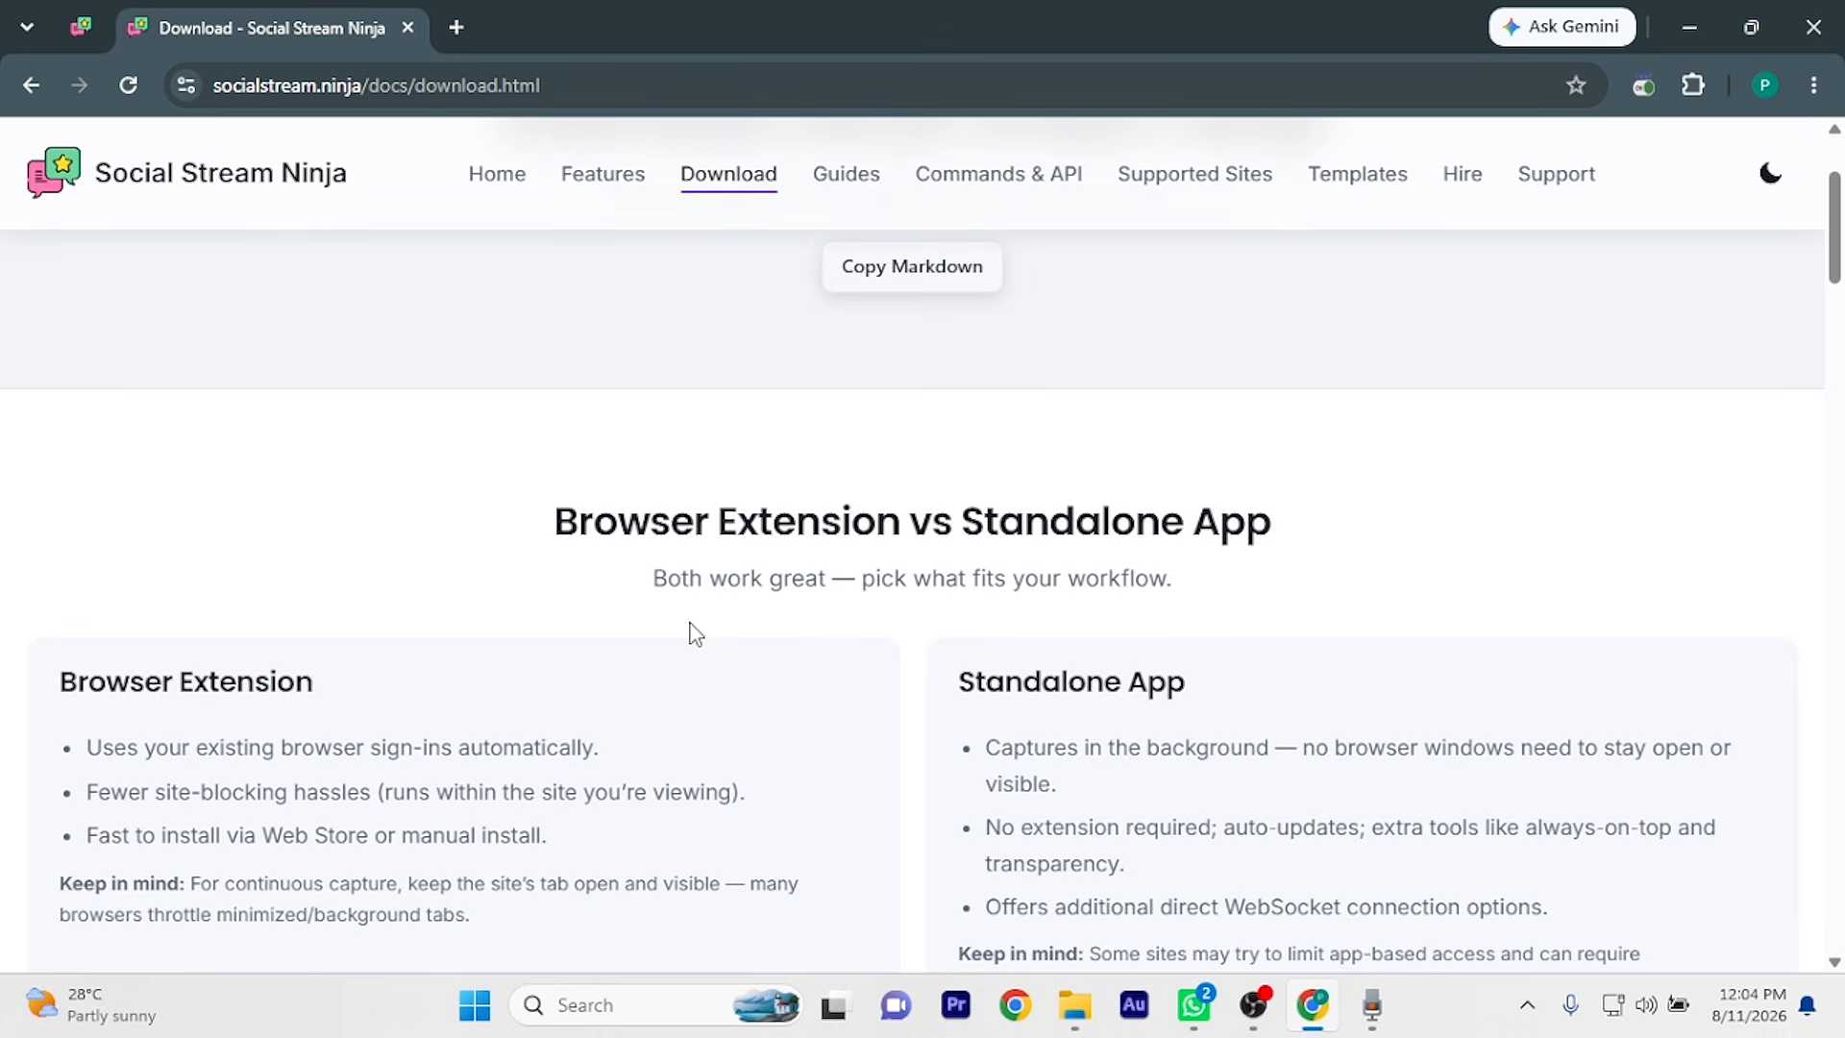
pyautogui.scroll(-4, 696, 634)
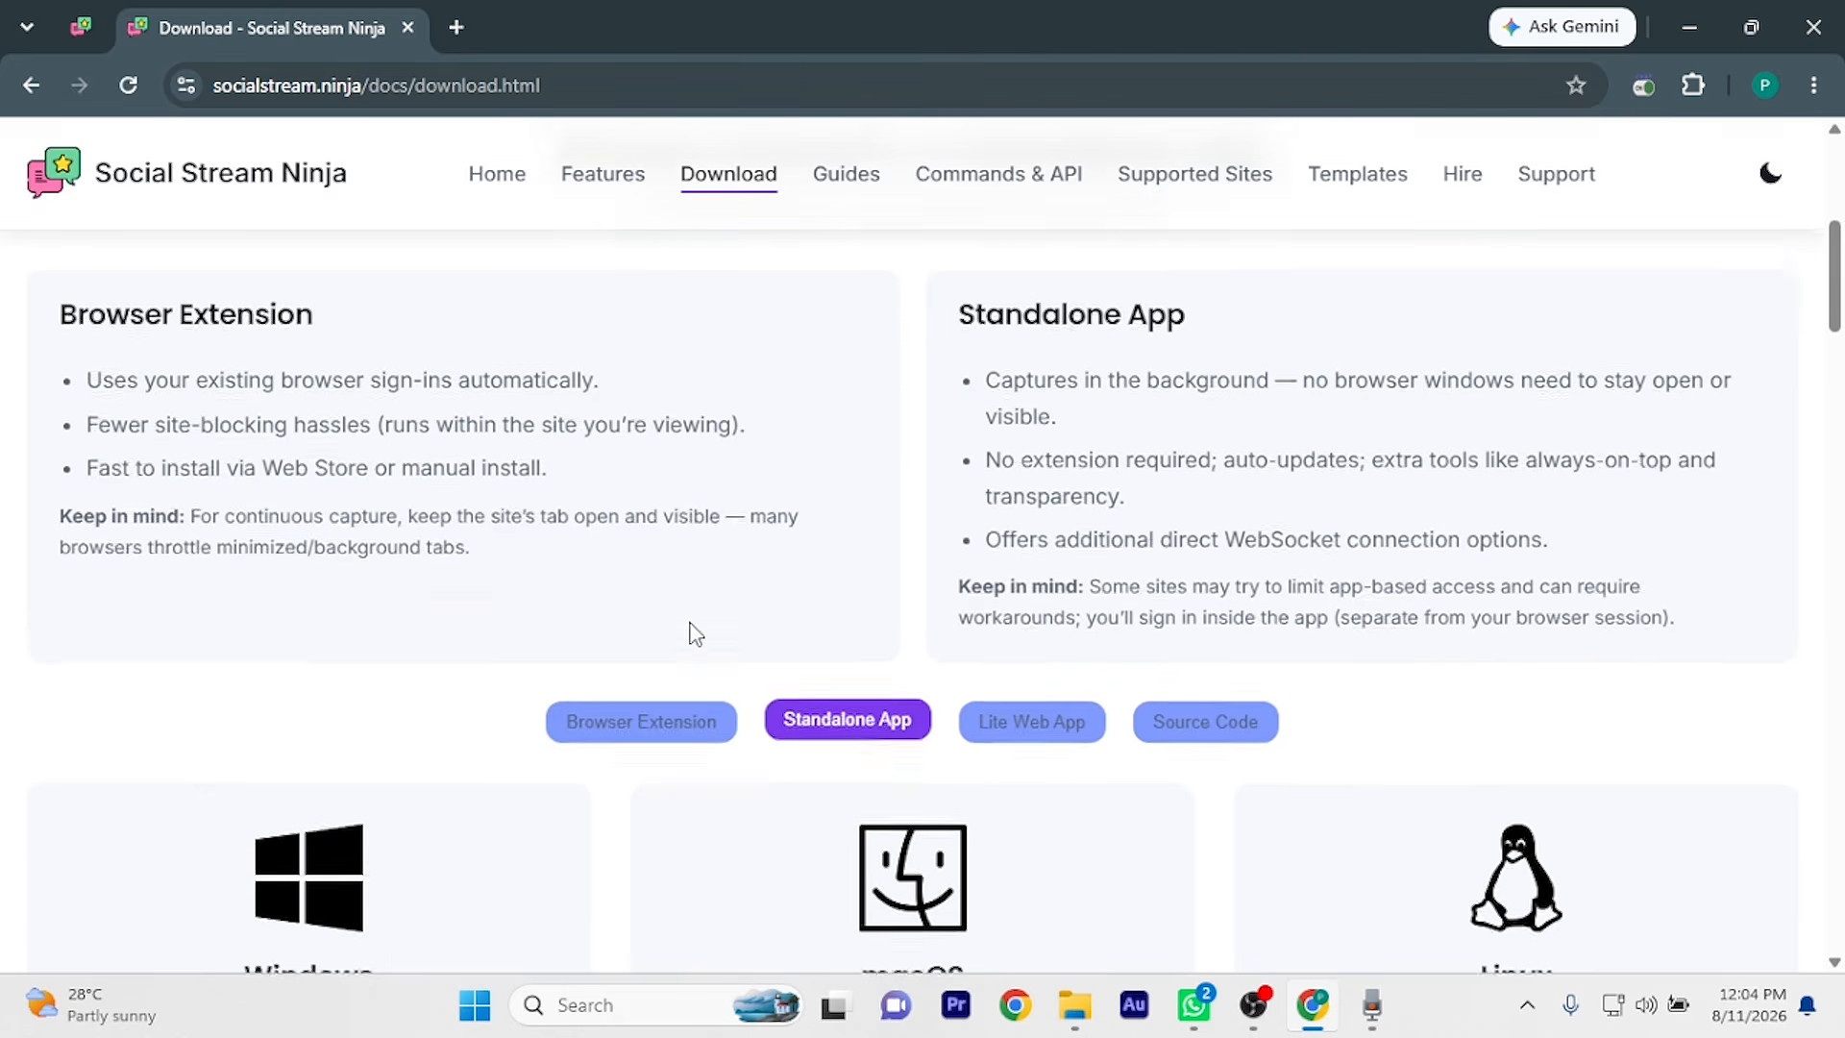
pyautogui.click(1694, 87)
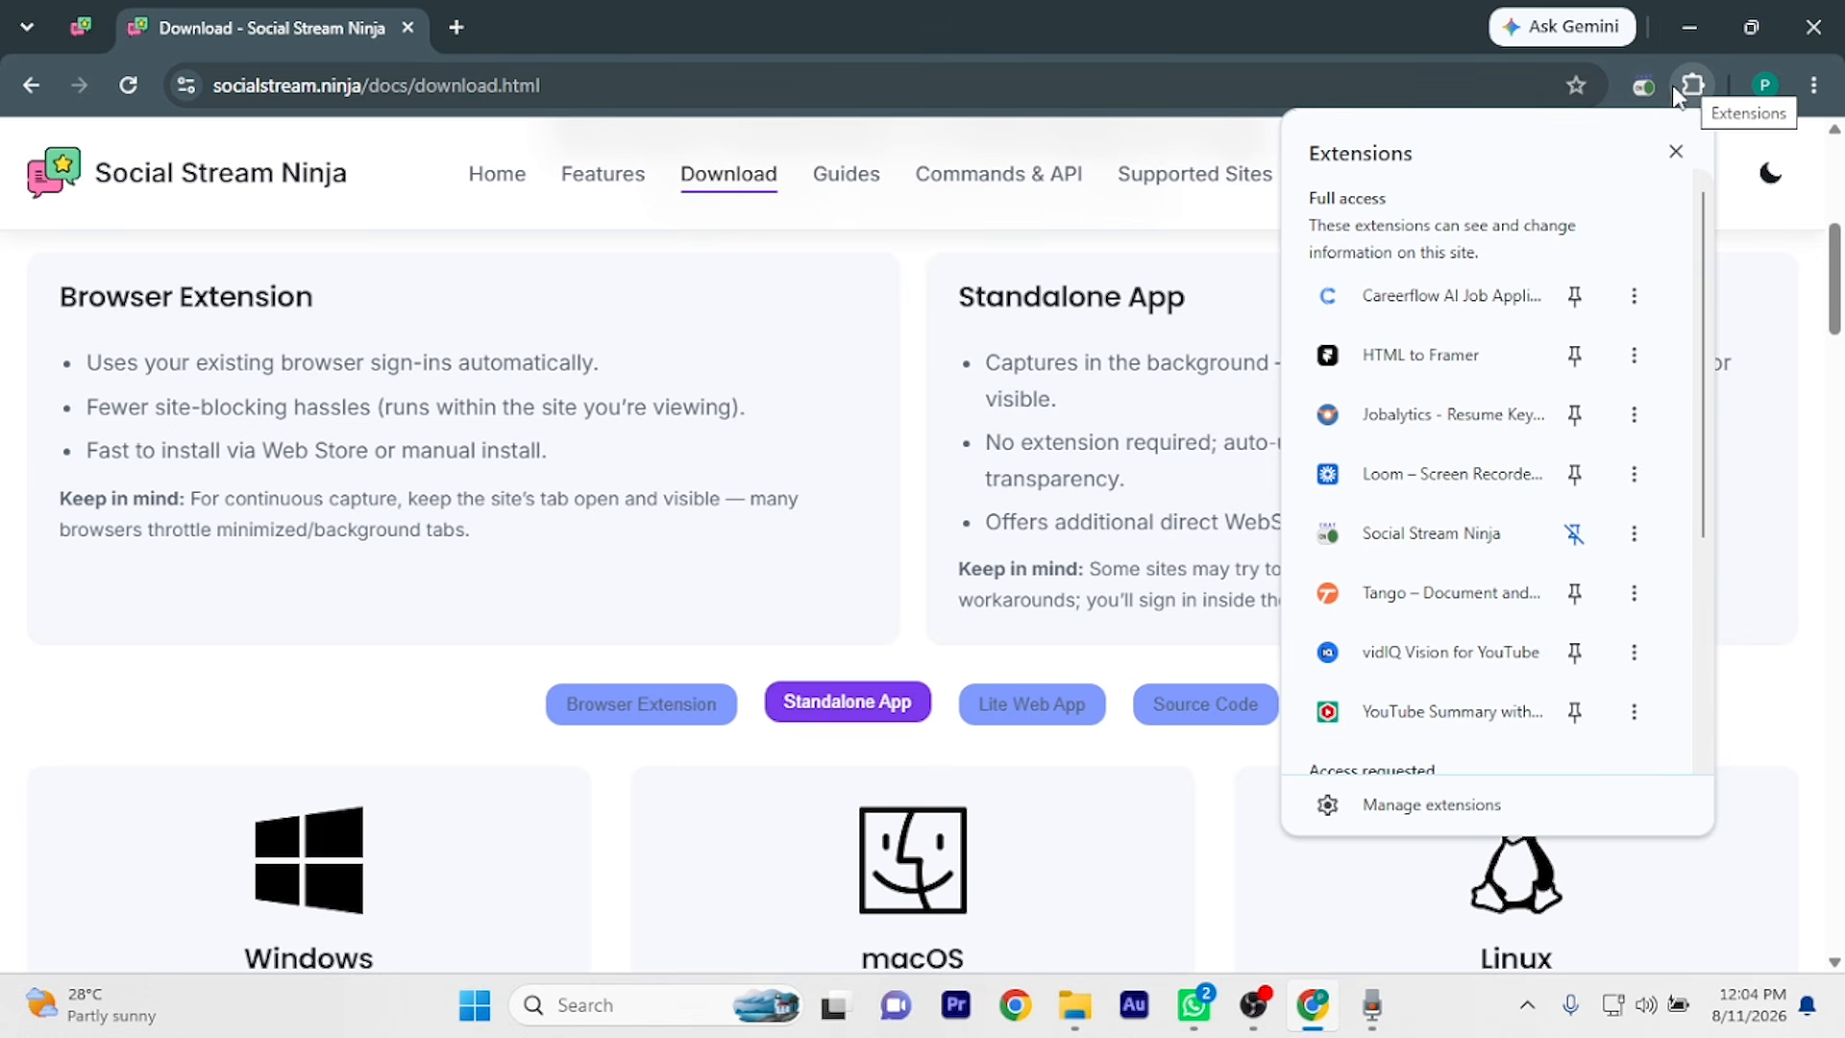
# Show the Browser Extension install options and open the extension's Chrome Web Store page
pyautogui.scroll(-4, 1487, 661)
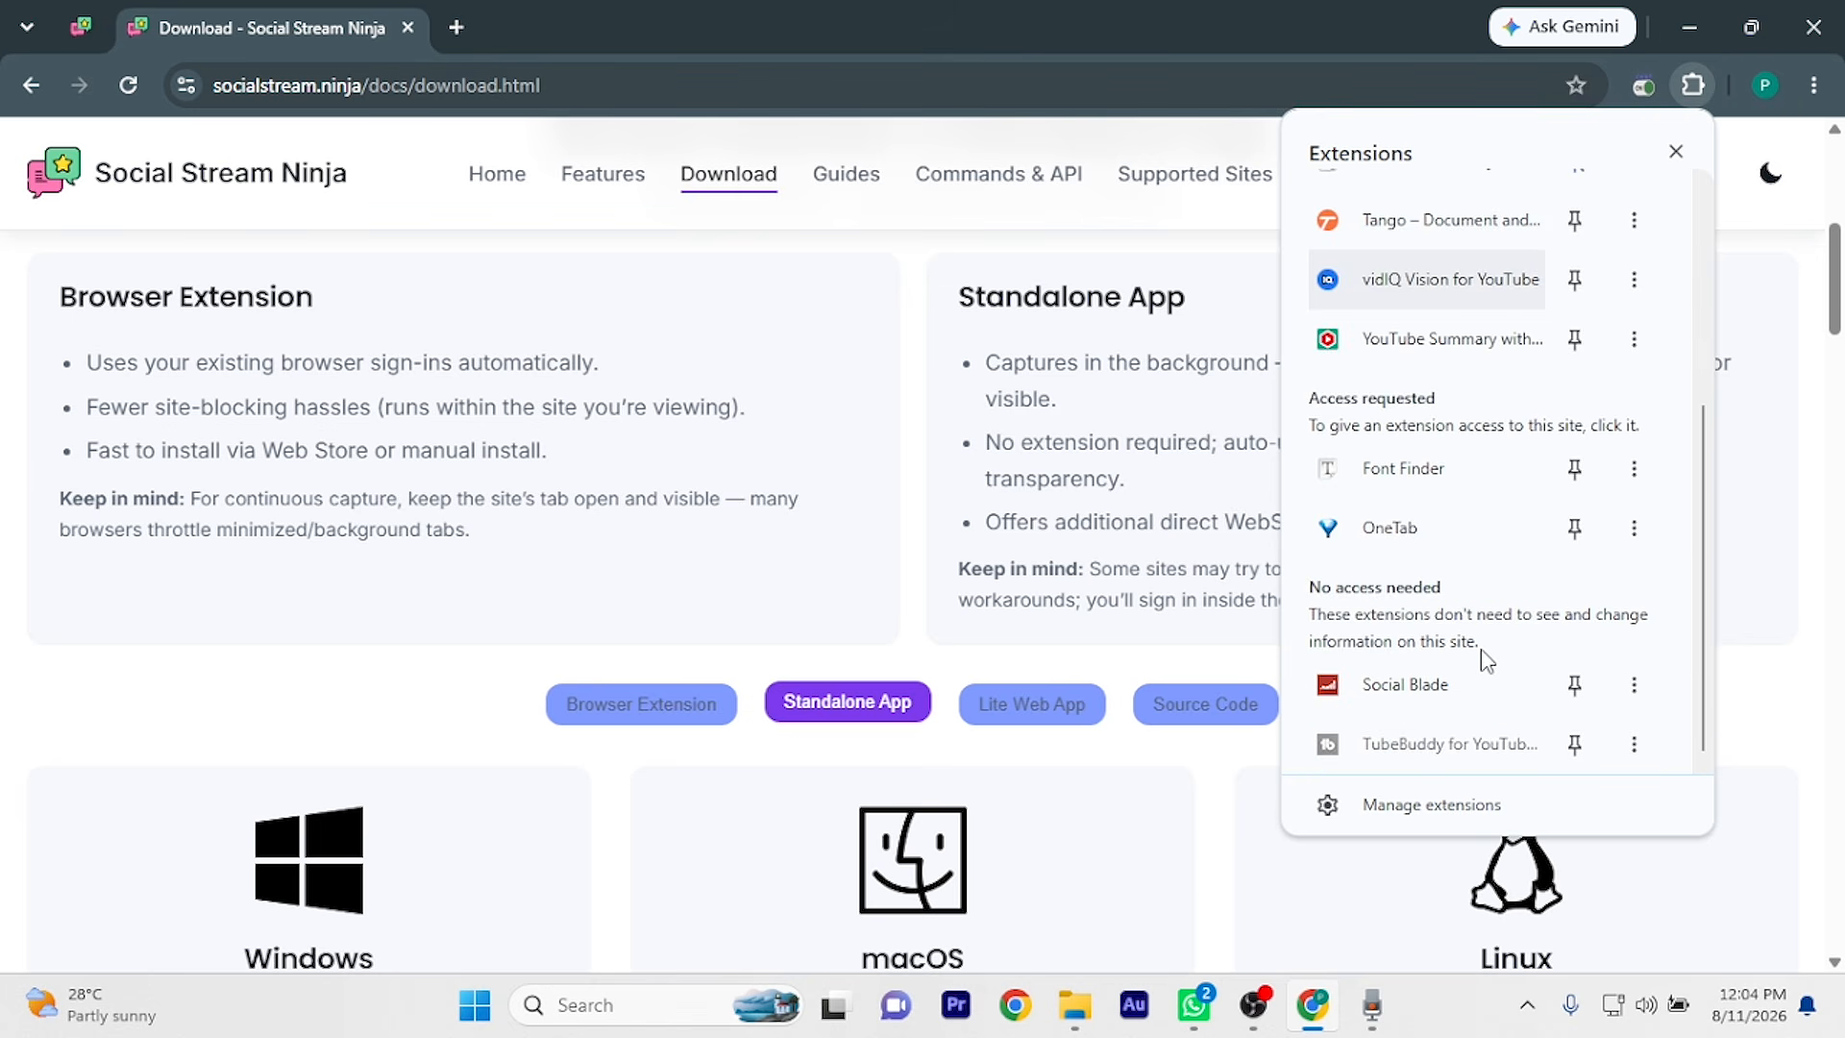
pyautogui.scroll(4, 1500, 656)
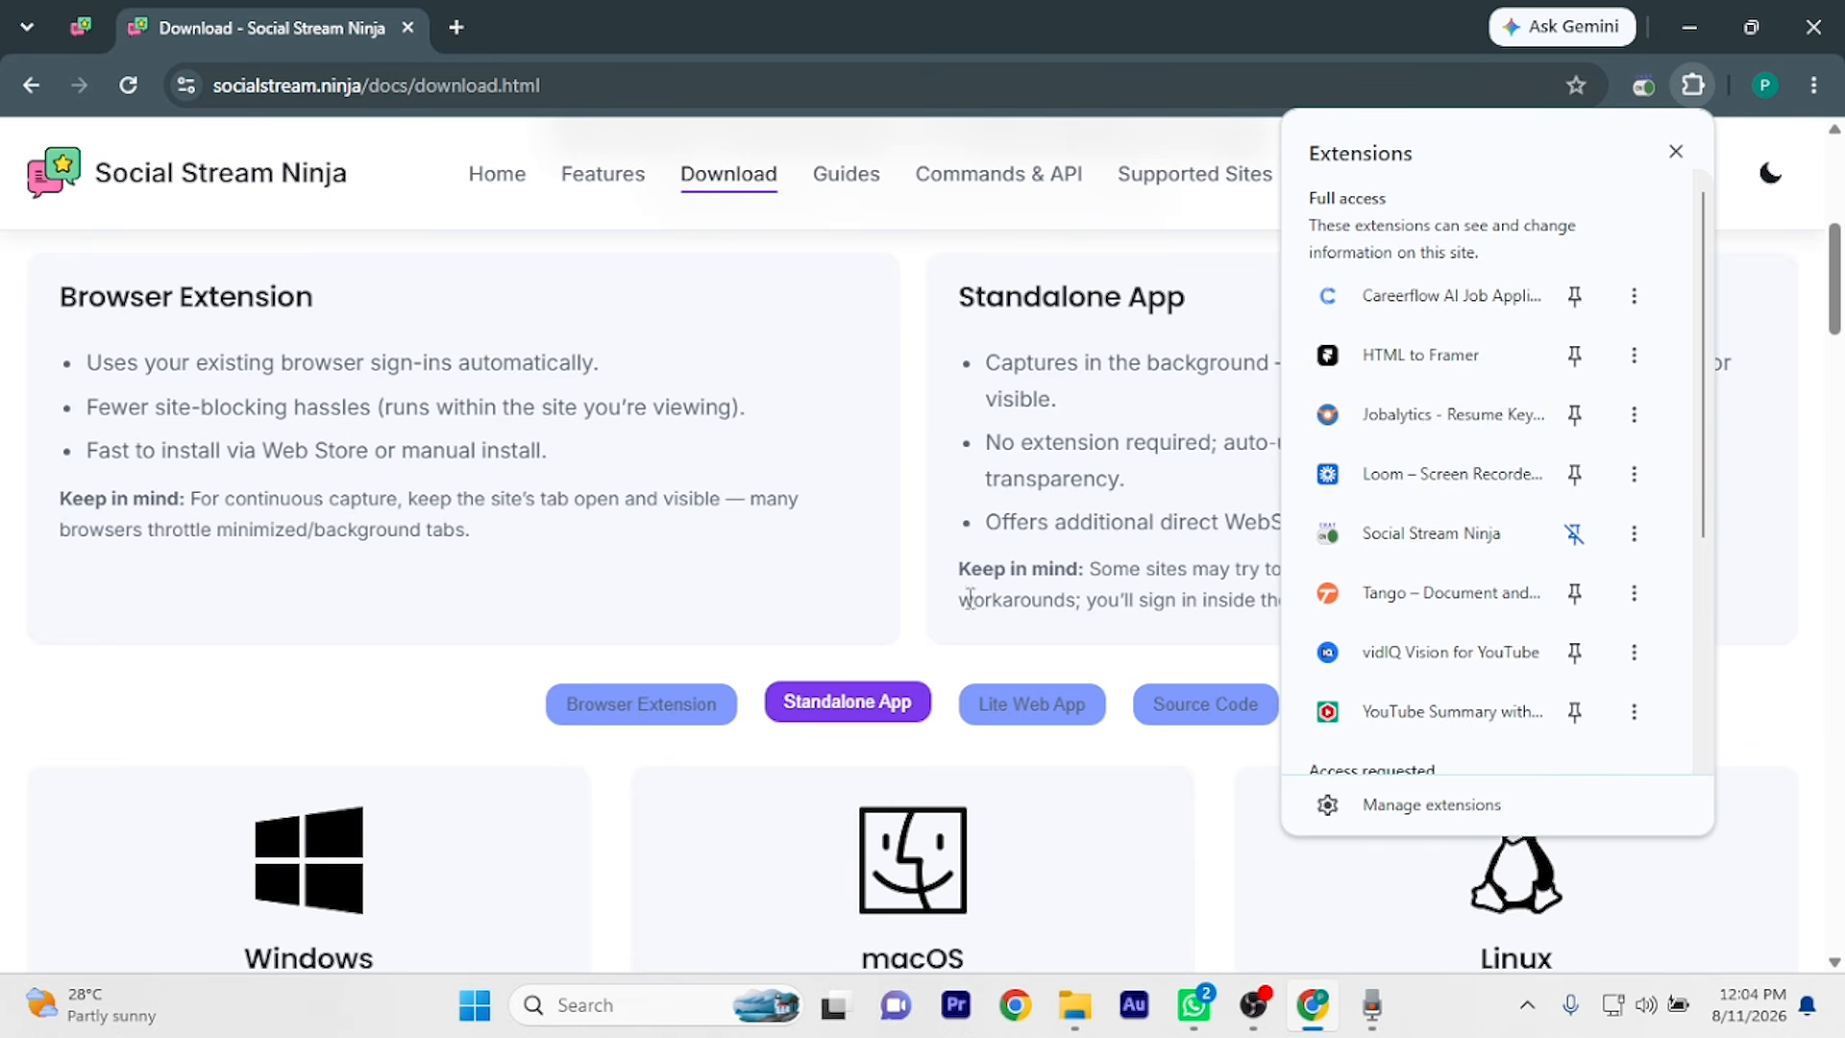
pyautogui.click(713, 673)
pyautogui.click(647, 696)
pyautogui.scroll(-4, 592, 767)
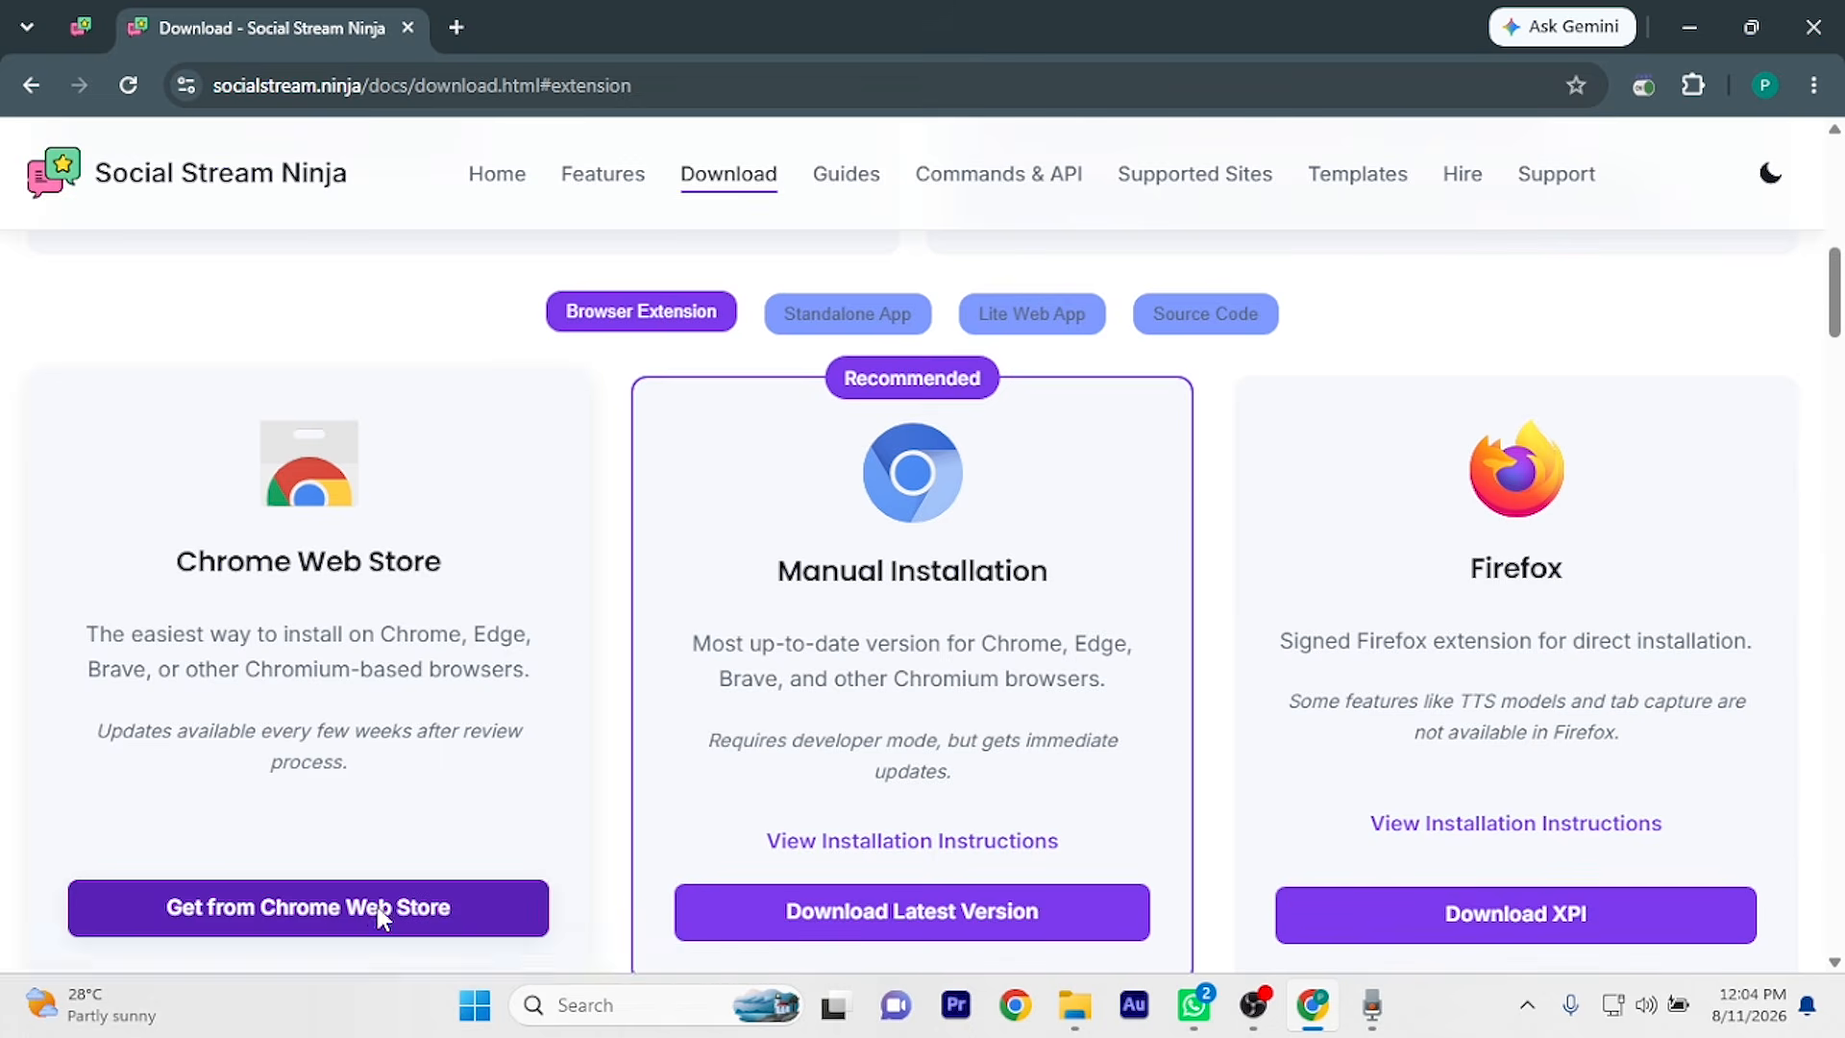
pyautogui.click(381, 908)
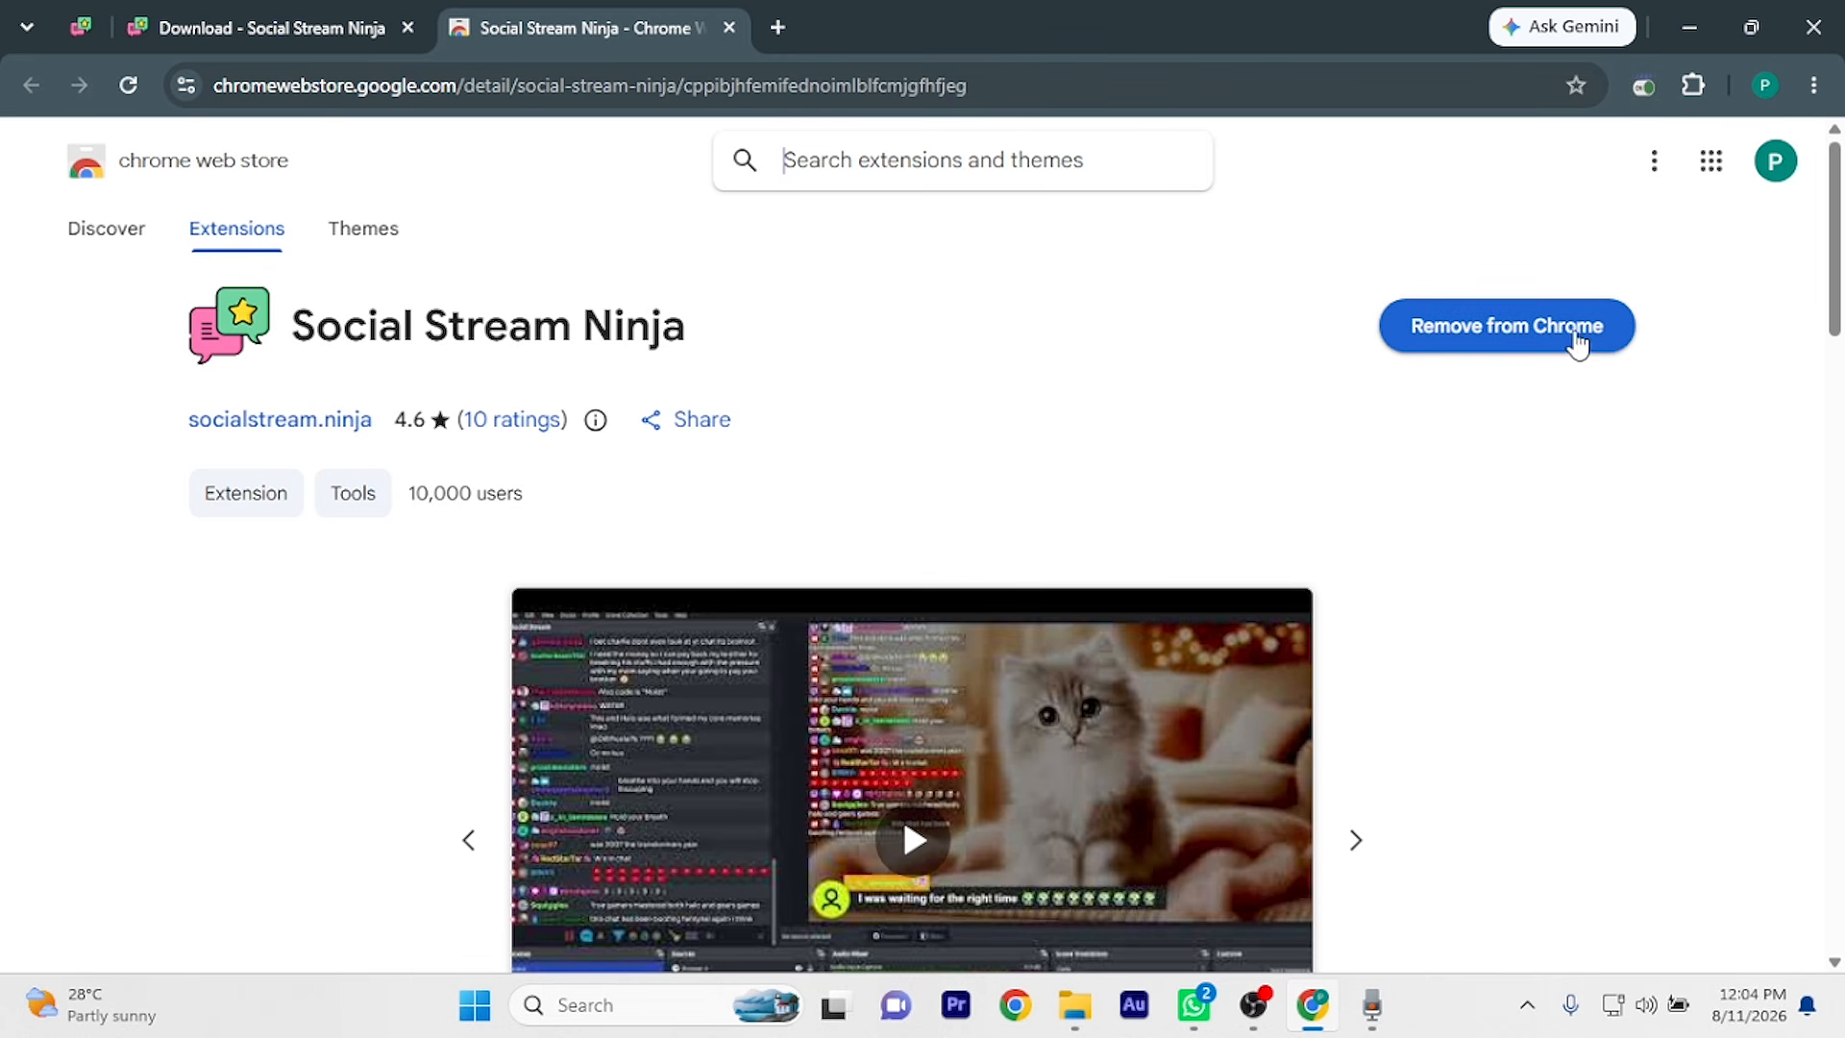
# Unpin and repin Social Stream Ninja on the toolbar, then open its extension panel
pyautogui.click(1694, 85)
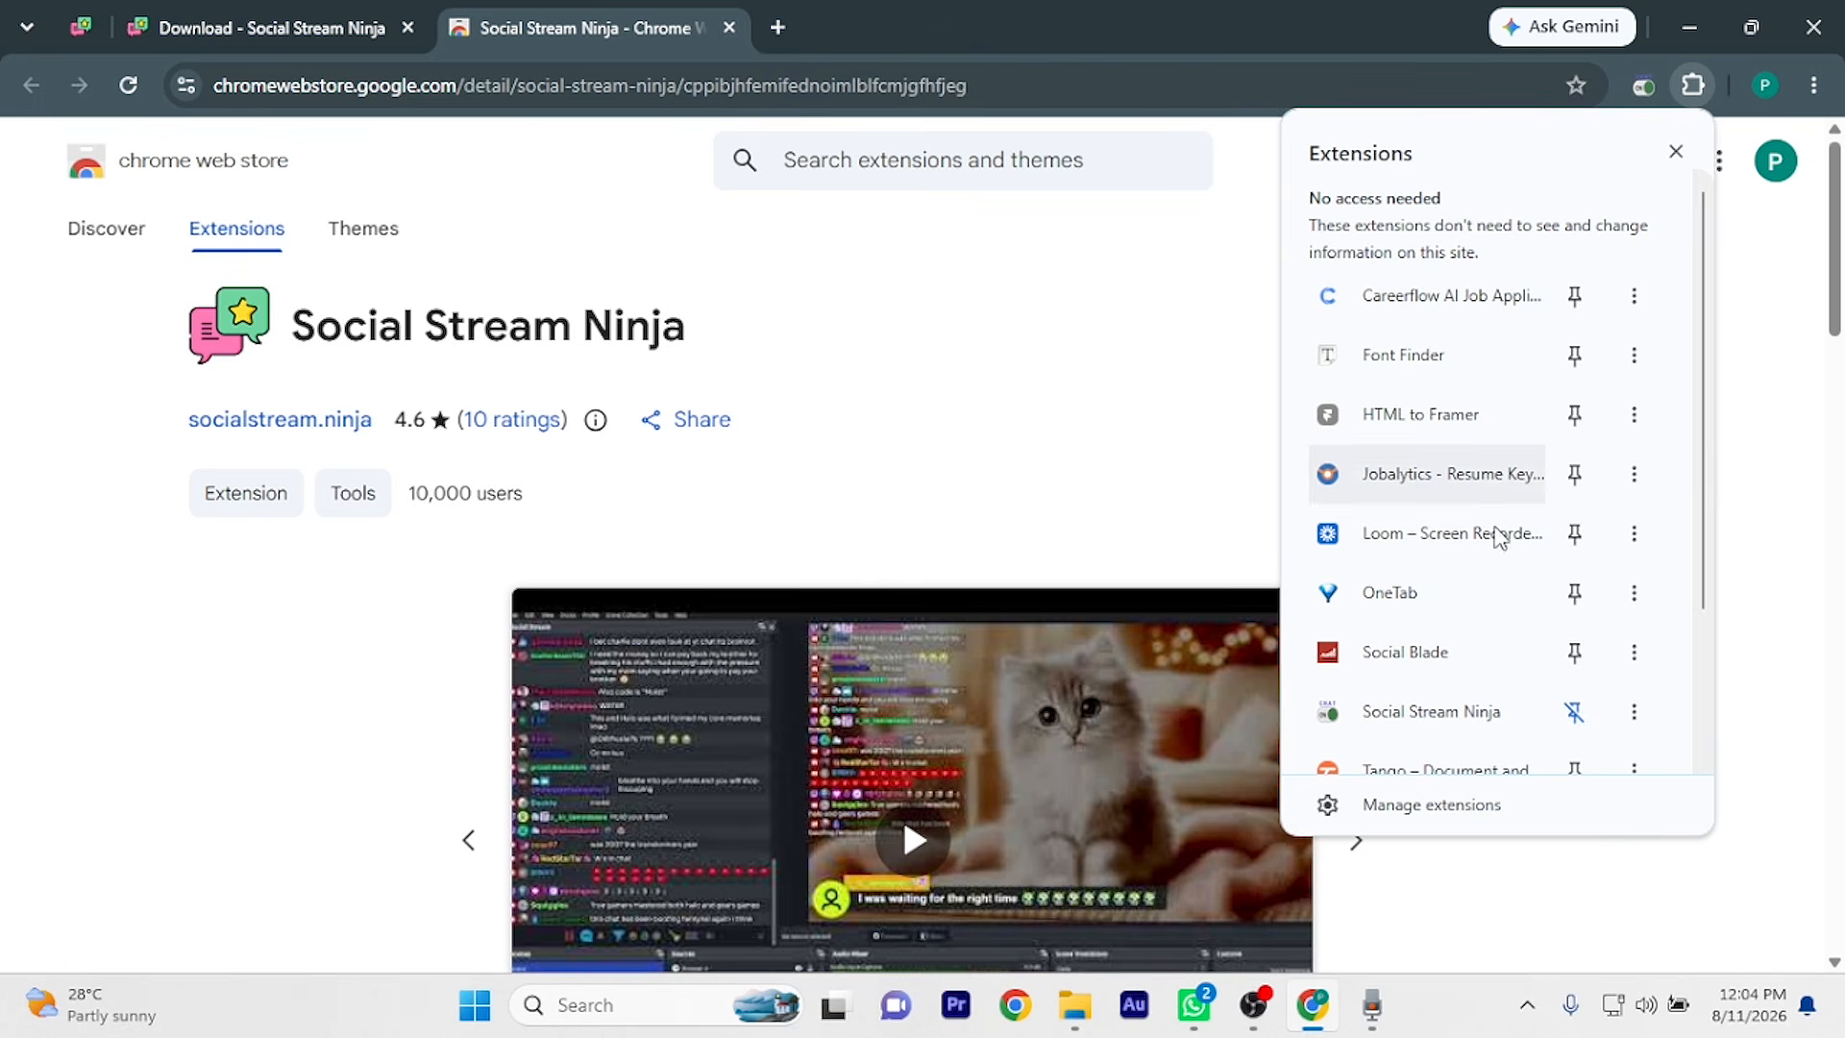
pyautogui.click(1575, 713)
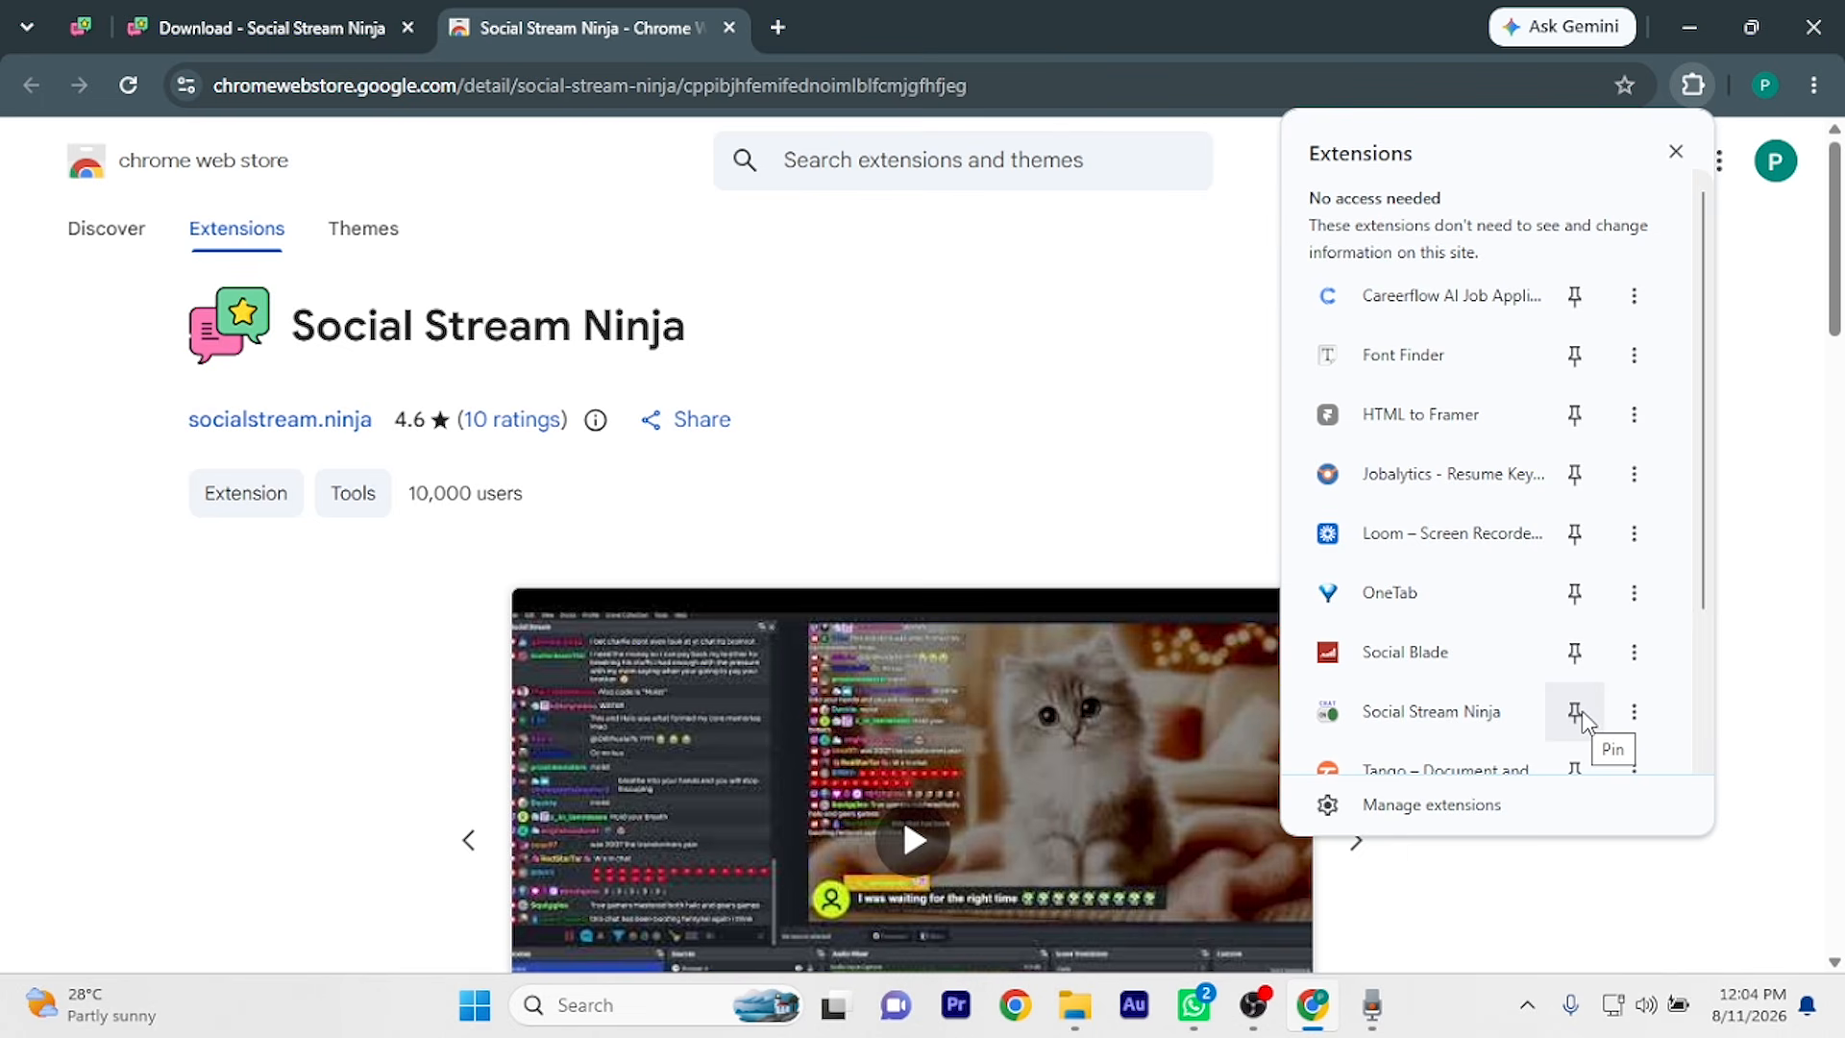
pyautogui.click(1575, 714)
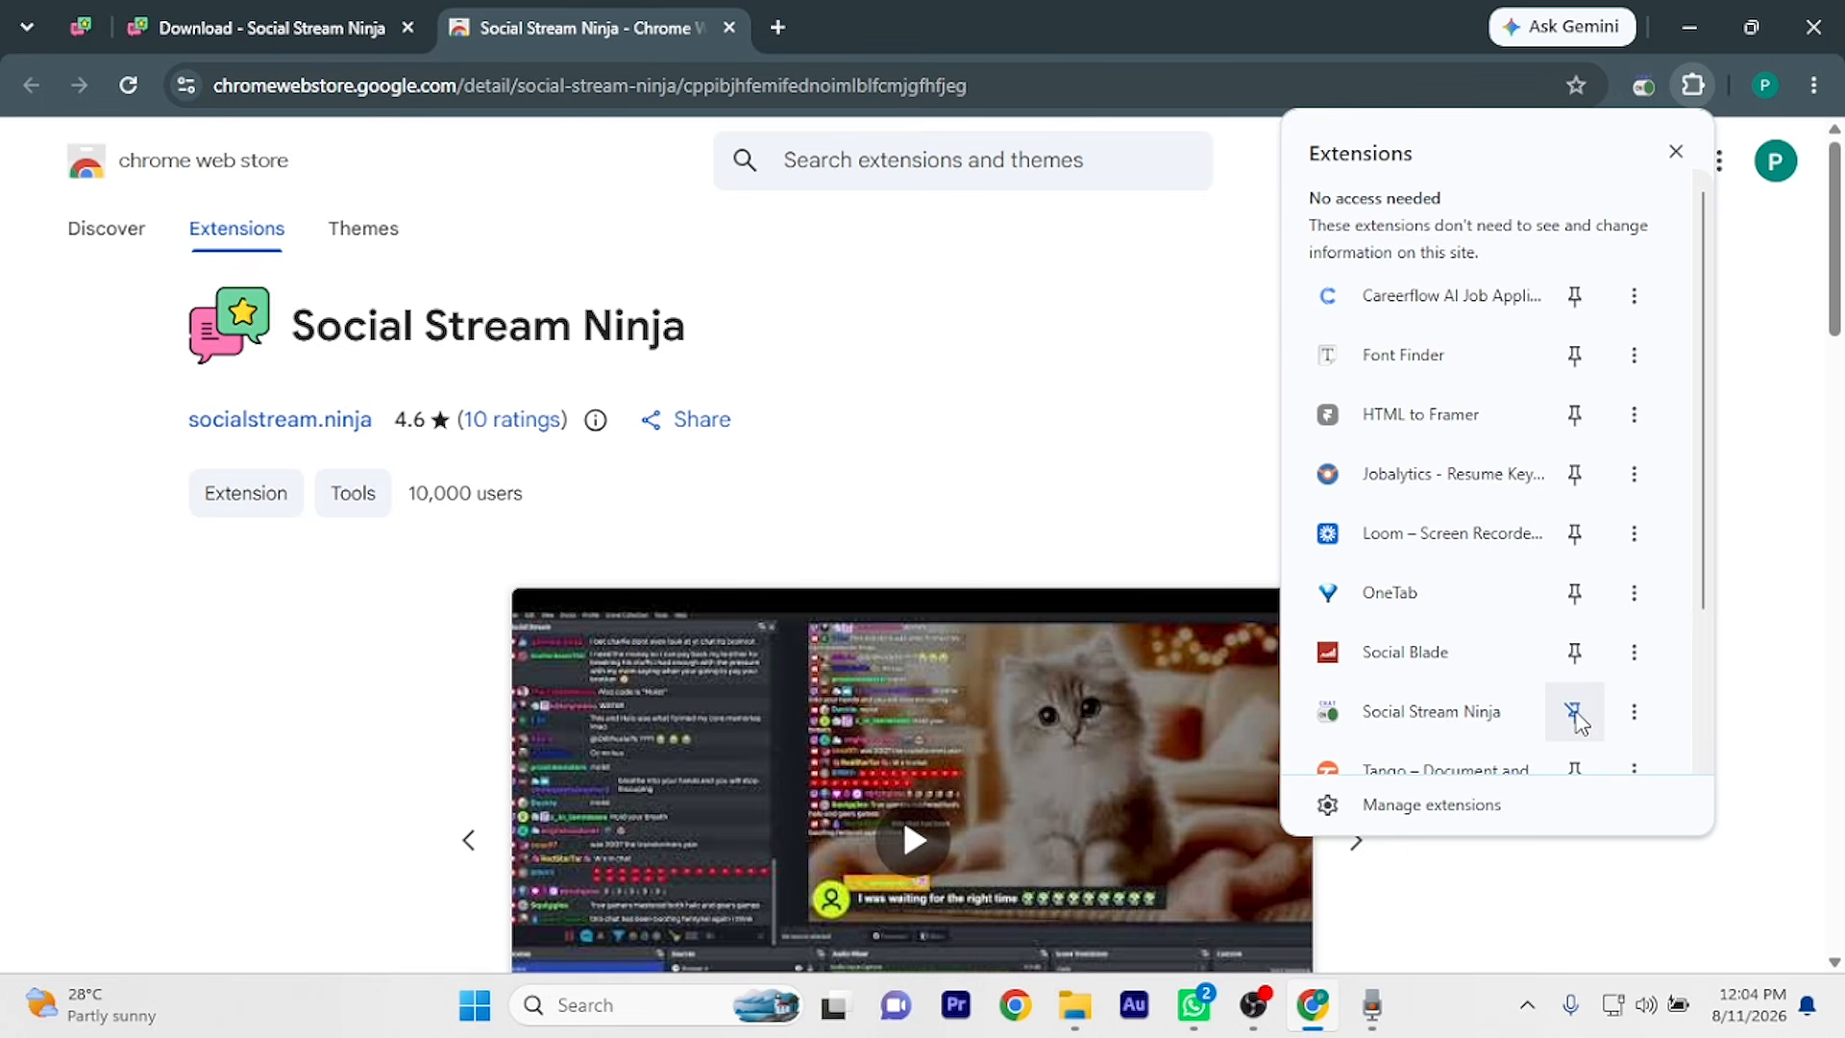
pyautogui.click(1456, 716)
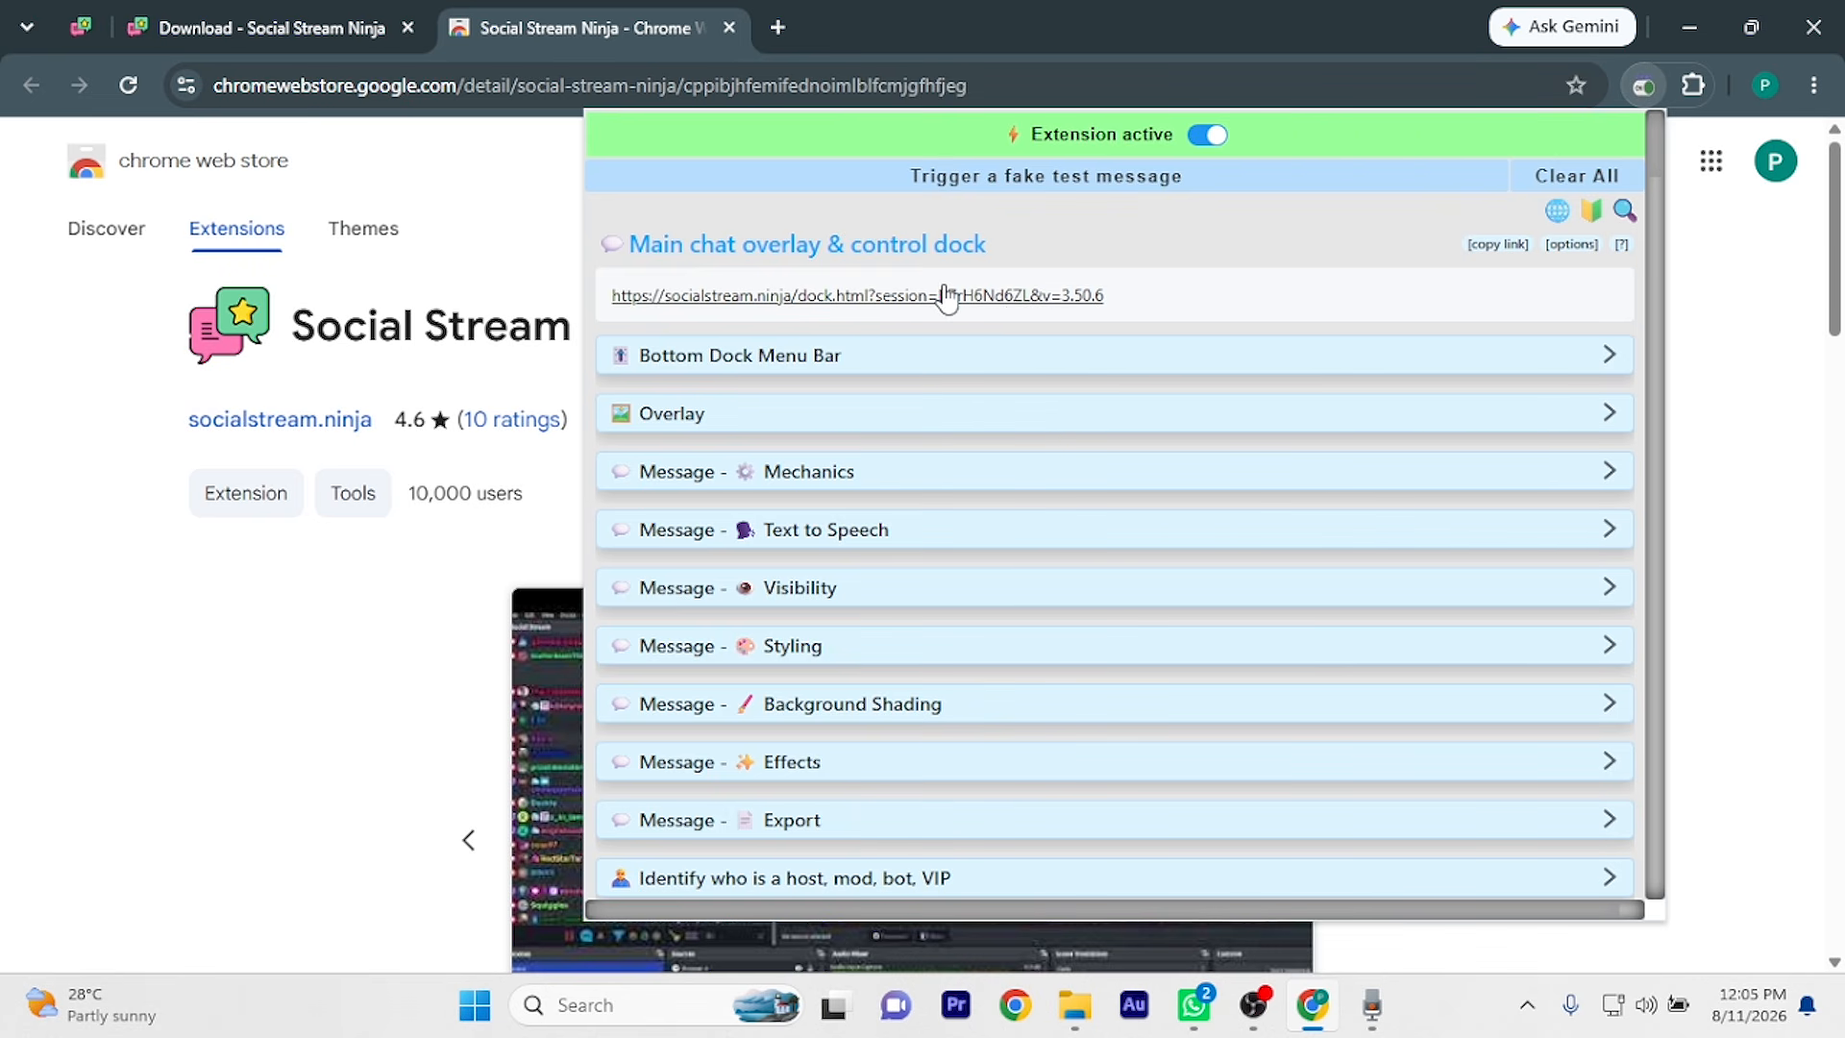
pyautogui.moveTo(1017, 317)
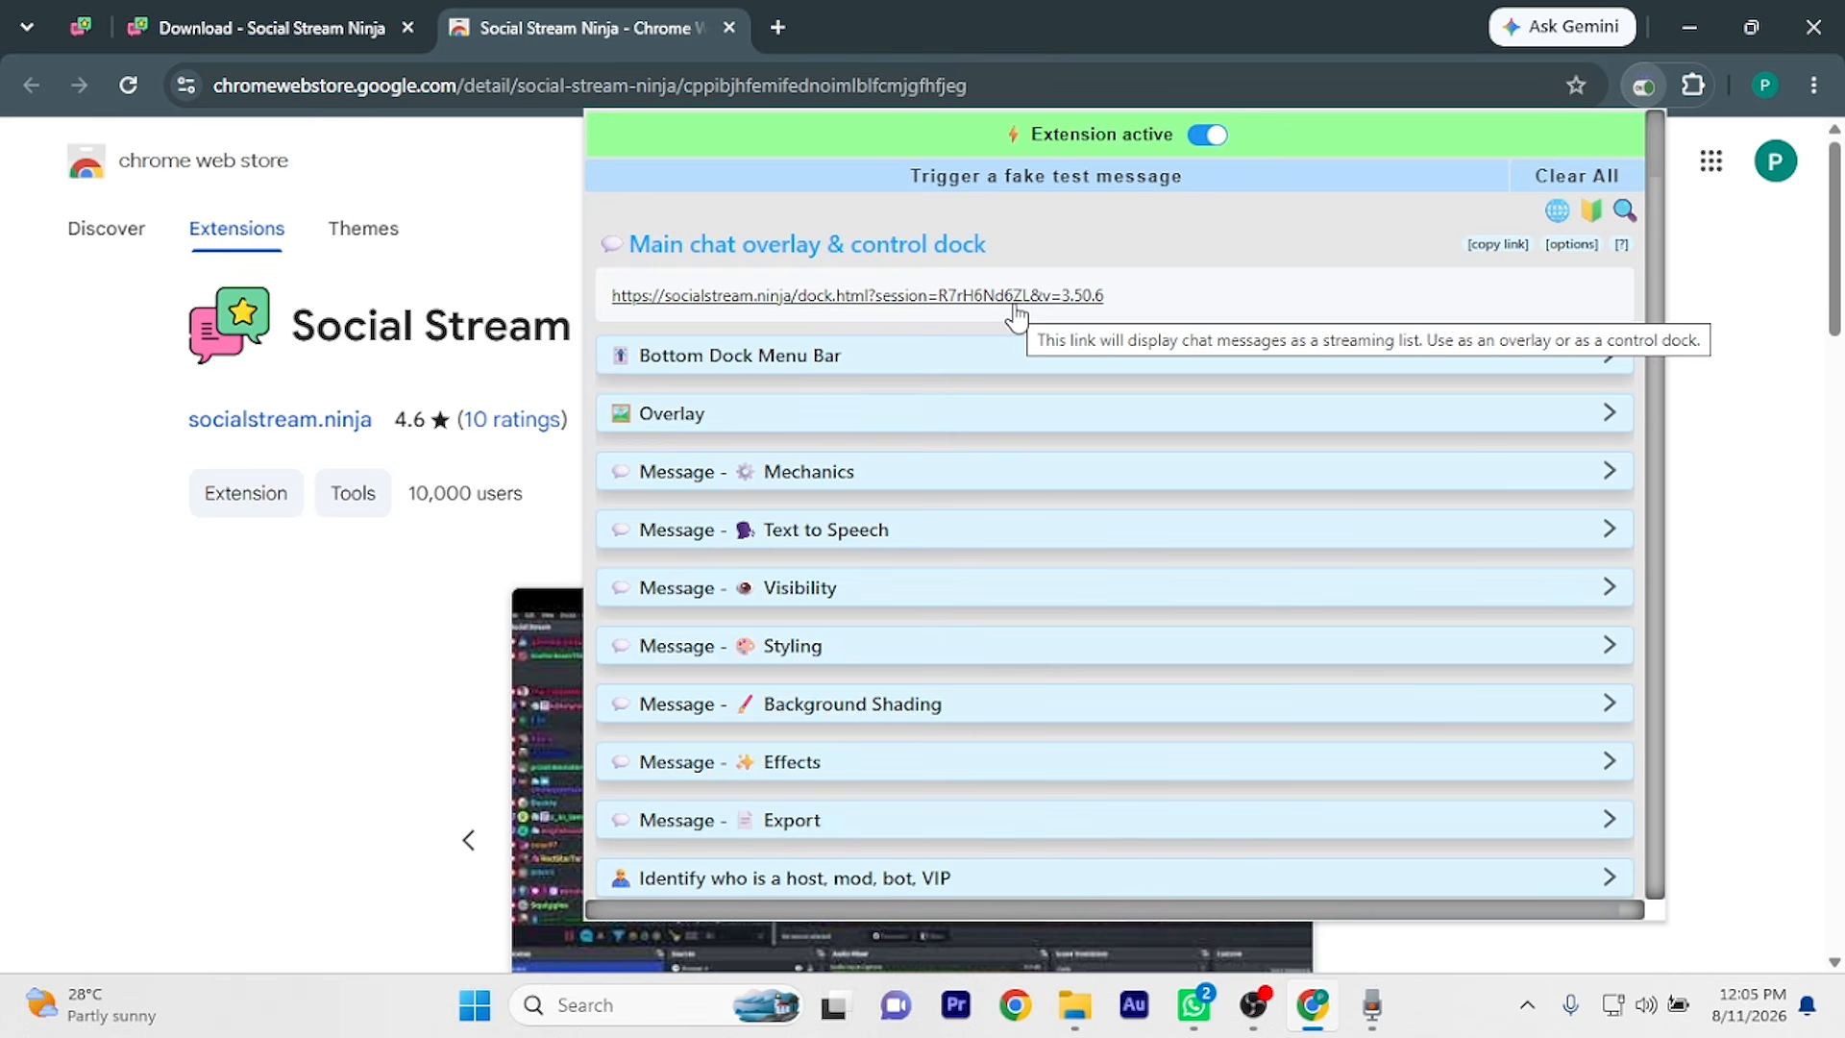
pyautogui.scroll(-10, 984, 411)
pyautogui.scroll(3, 984, 412)
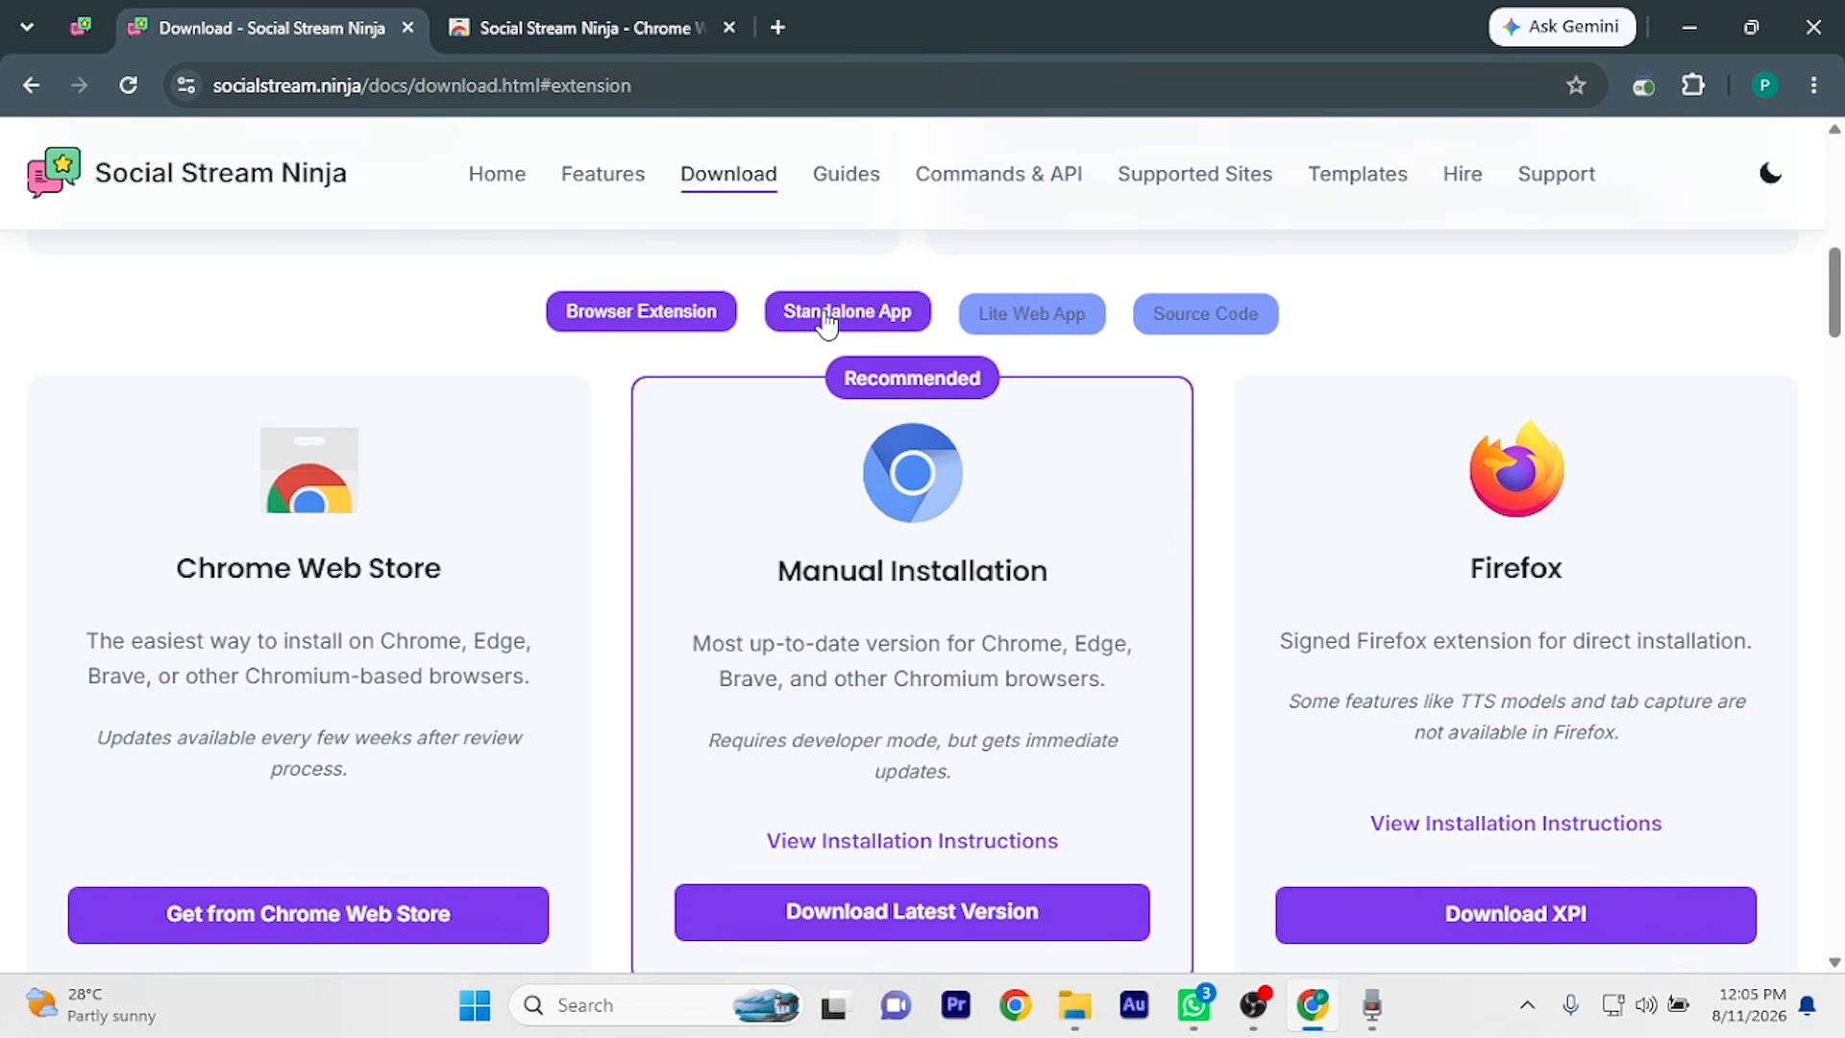
# Switch the Download page to Standalone App and scroll to the Windows, macOS and Linux cards
pyautogui.scroll(4, 845, 321)
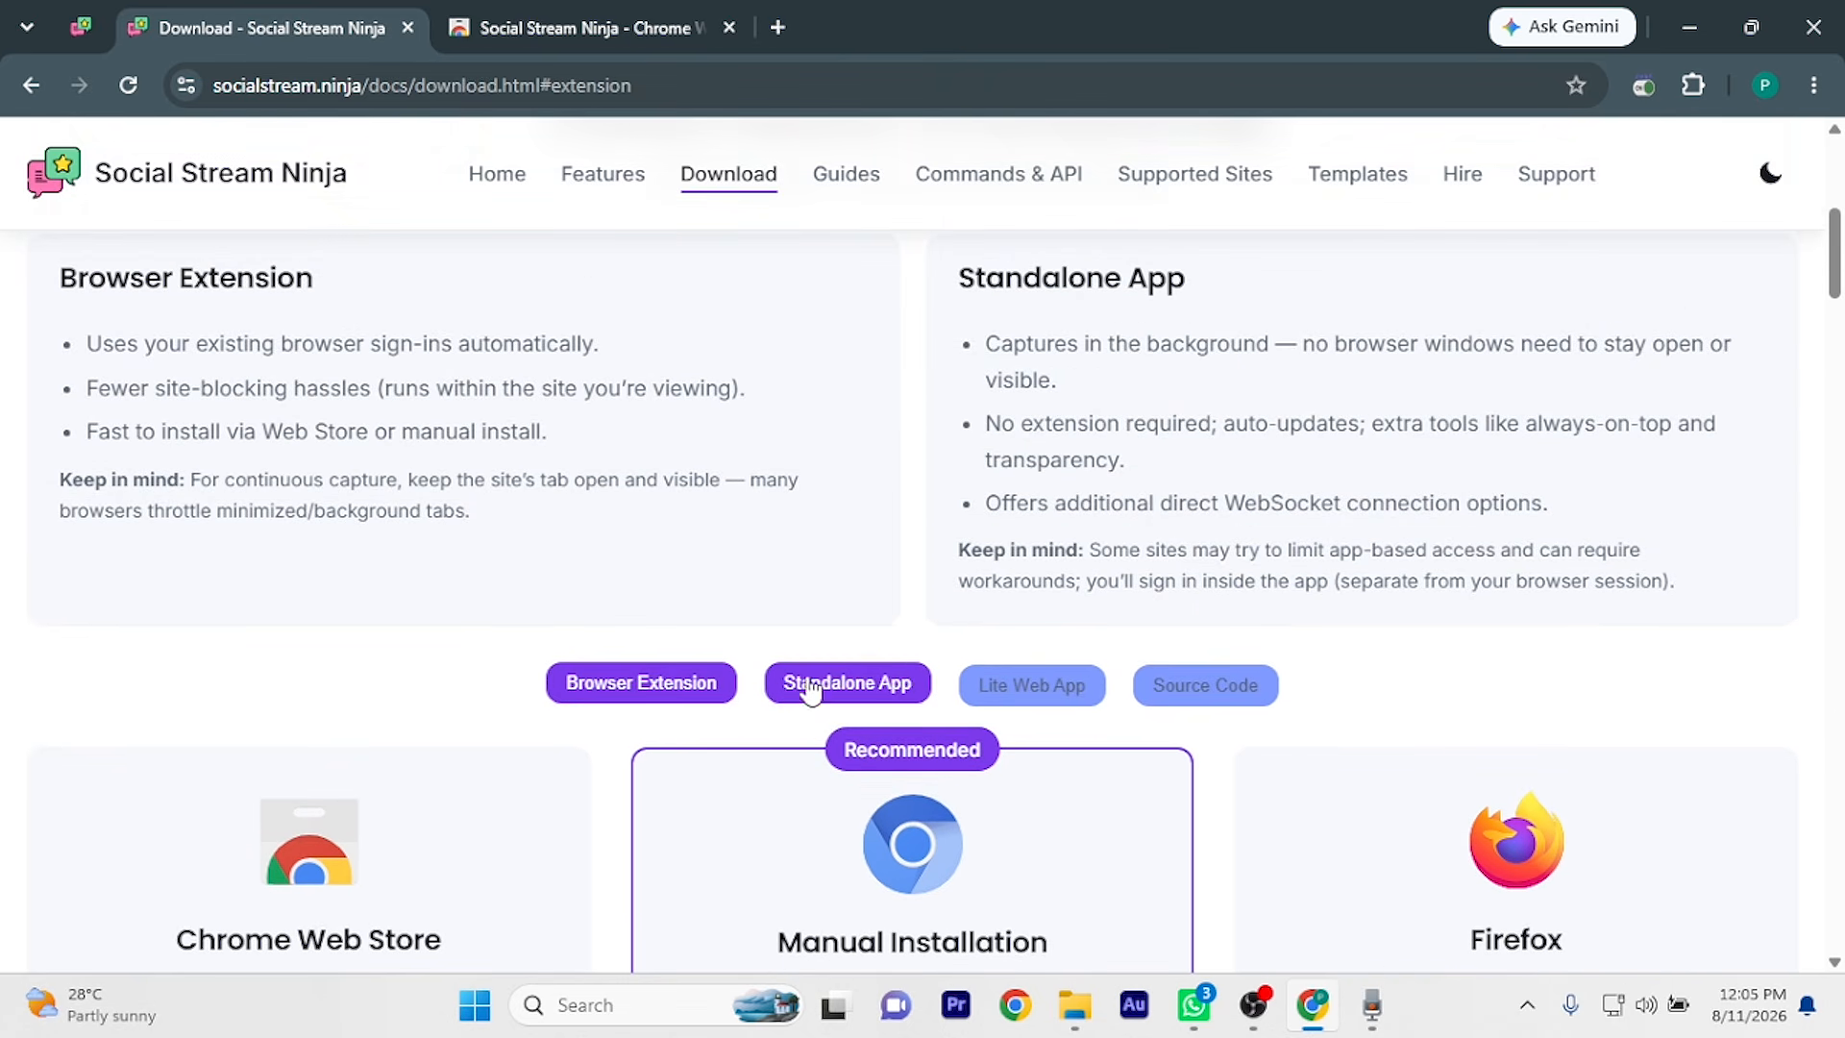
pyautogui.click(850, 684)
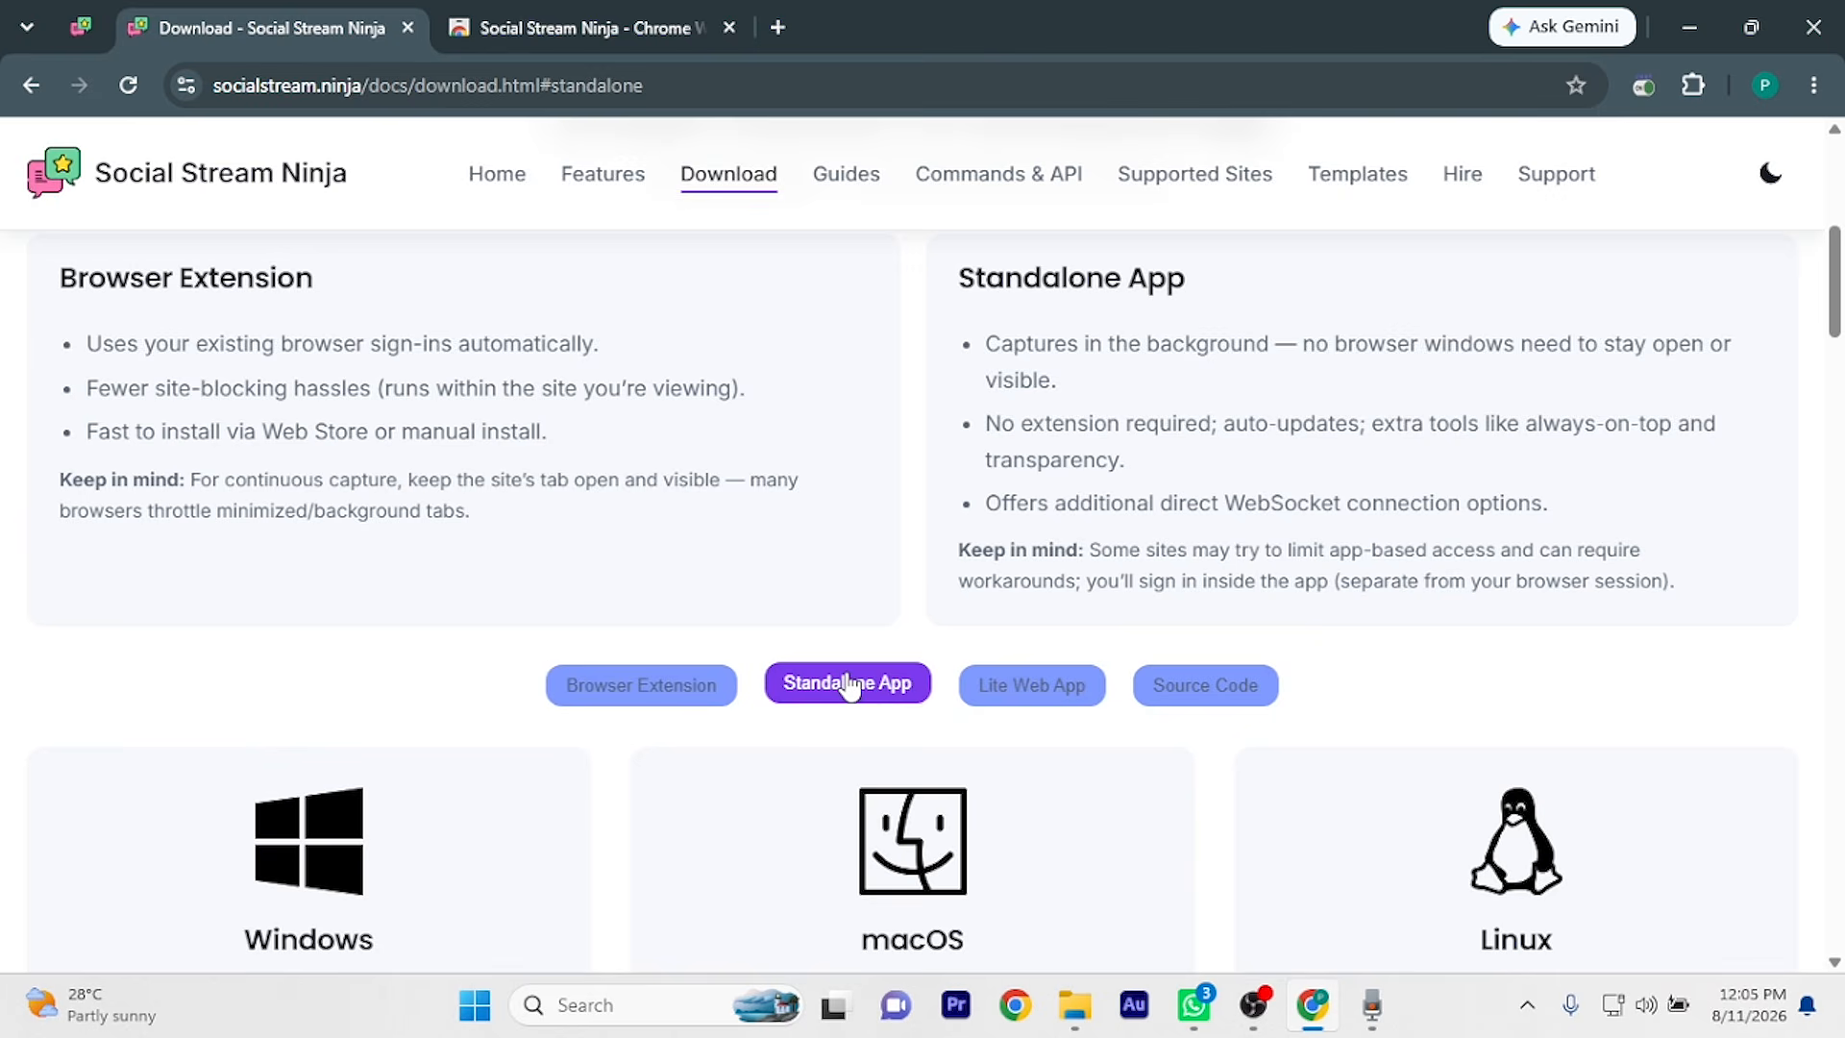
pyautogui.scroll(-3, 885, 634)
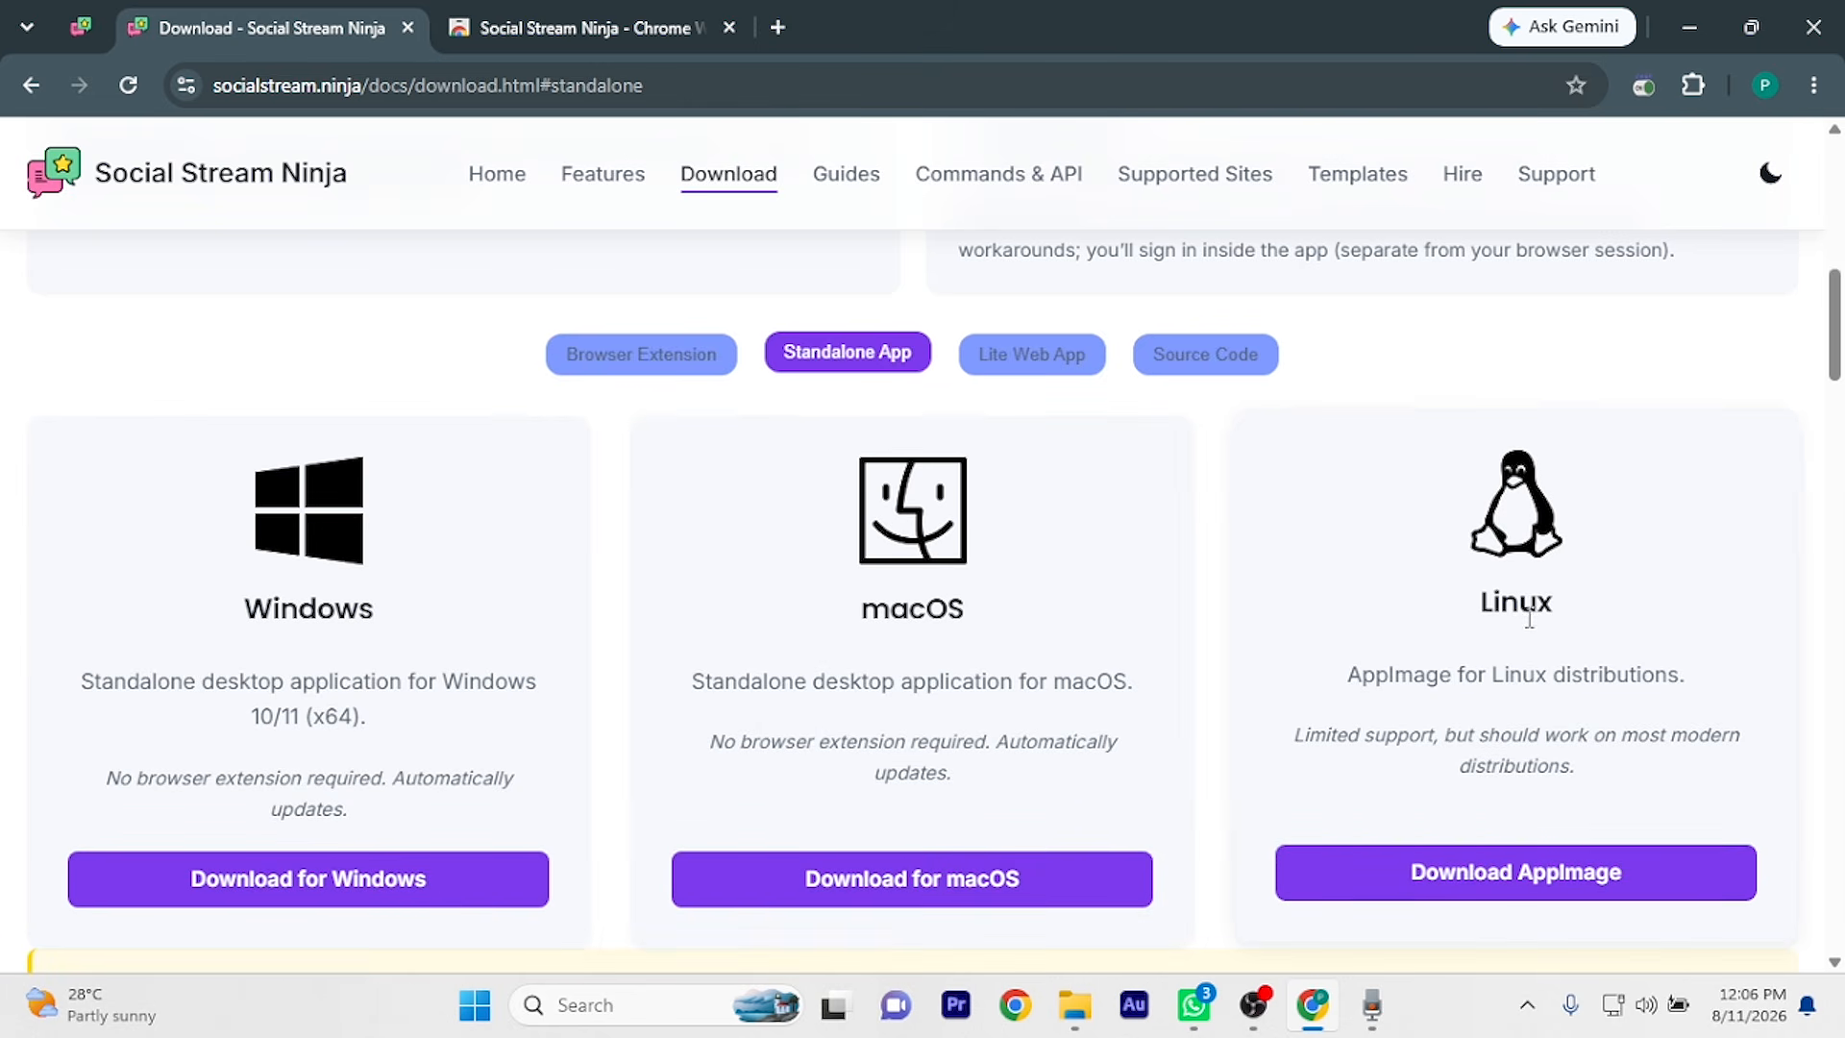
# Download socialstreamninja_win_v0.4.14_installer.zip from the GitHub releases page and check its progress
pyautogui.click(348, 886)
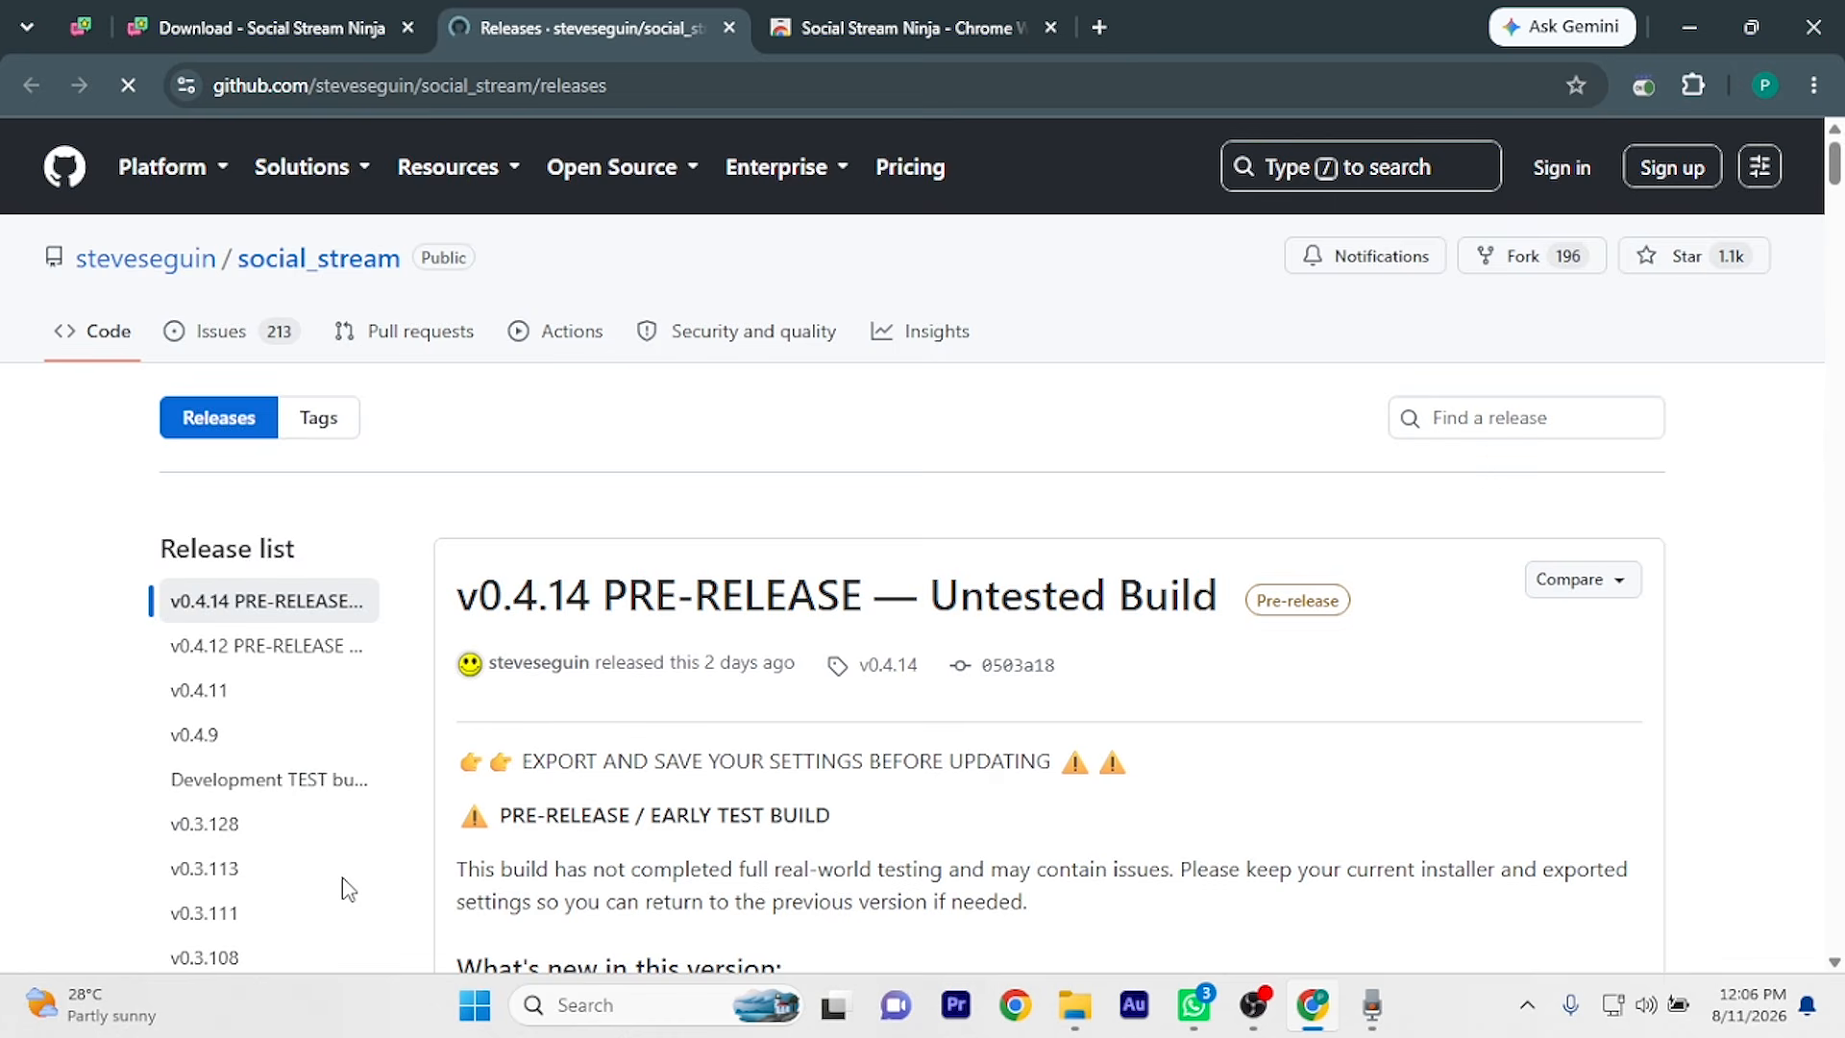
pyautogui.scroll(-6, 908, 661)
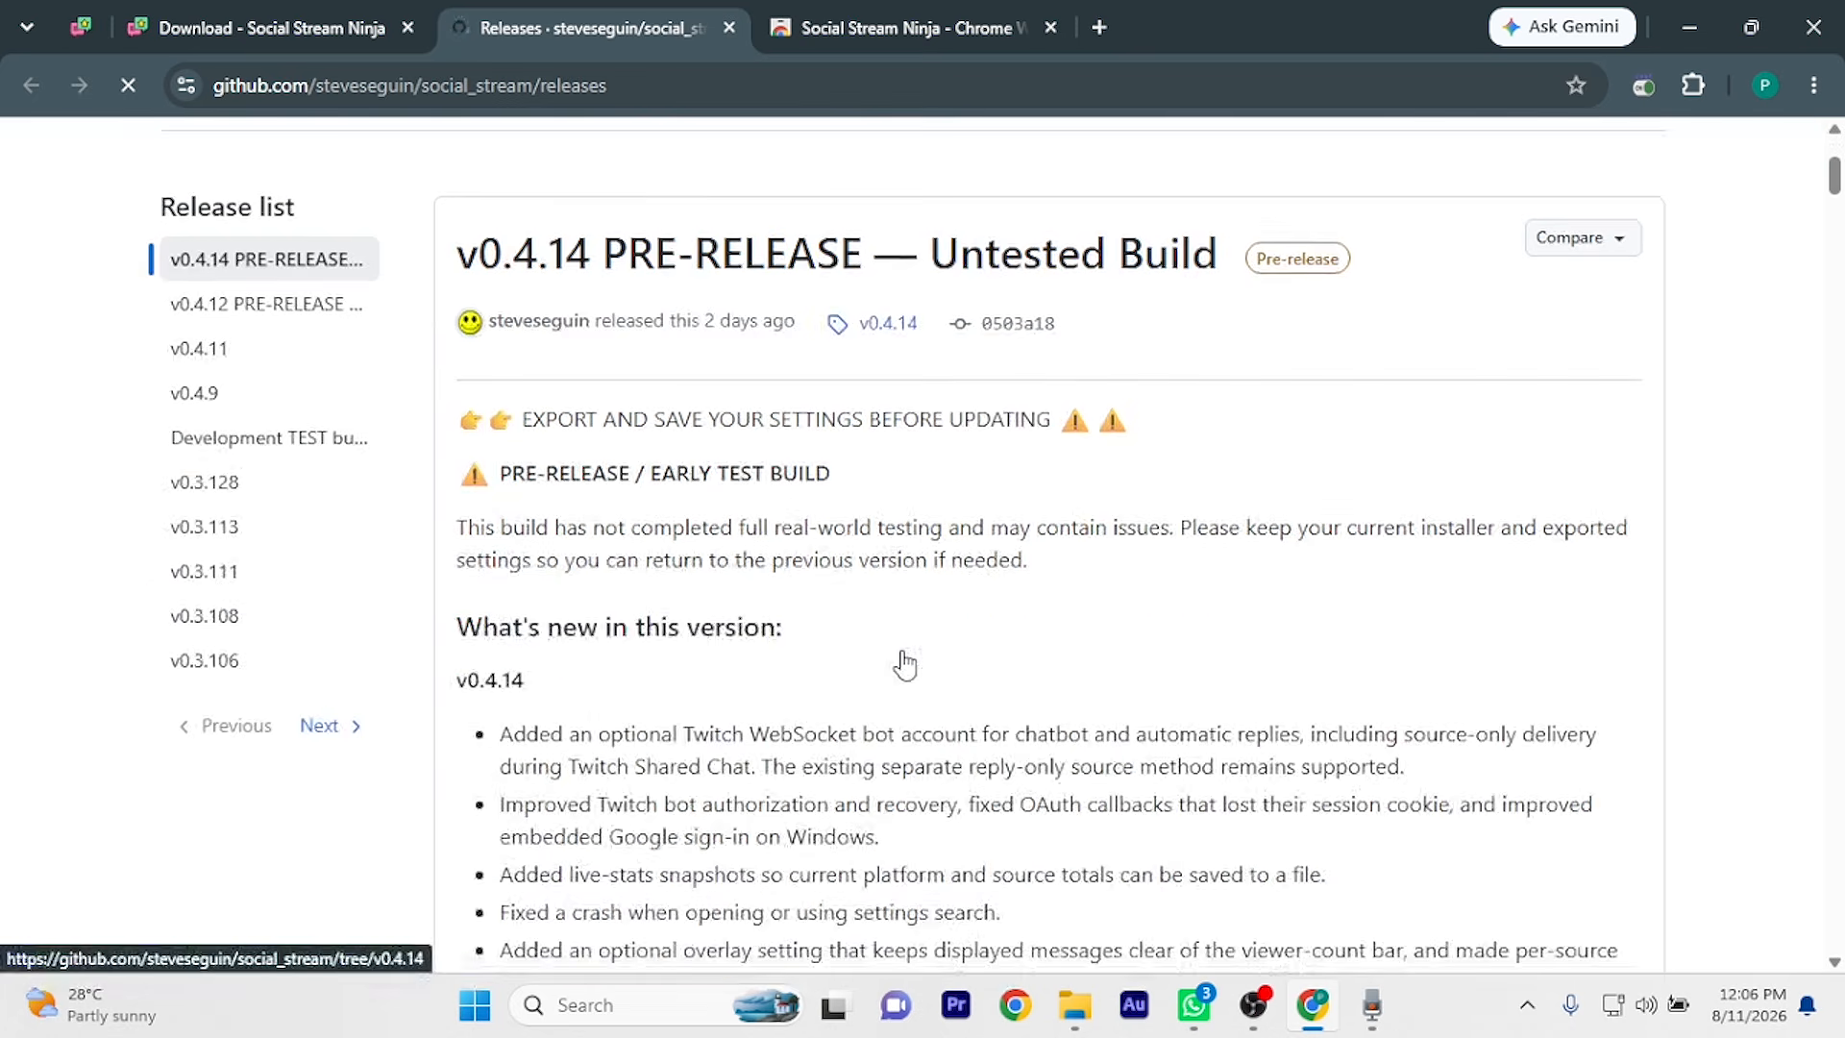
pyautogui.scroll(-7, 904, 659)
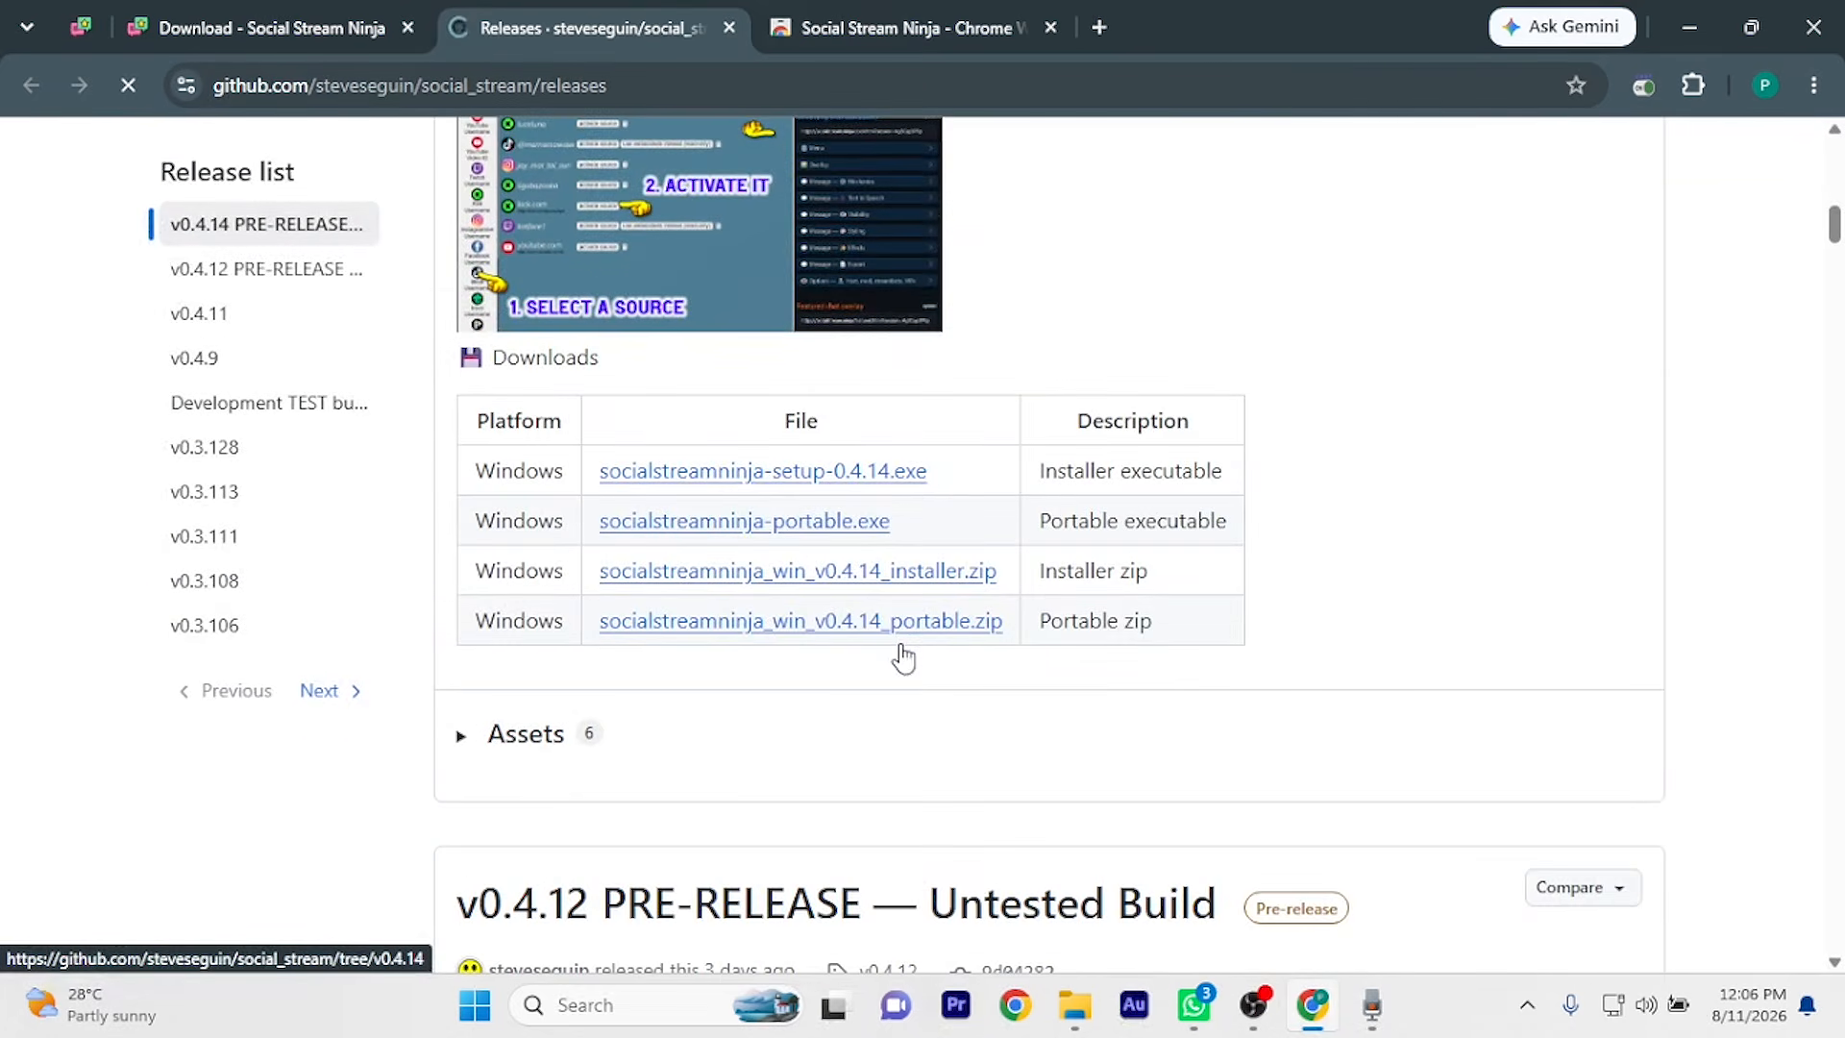
pyautogui.scroll(-1, 904, 651)
pyautogui.scroll(1, 880, 325)
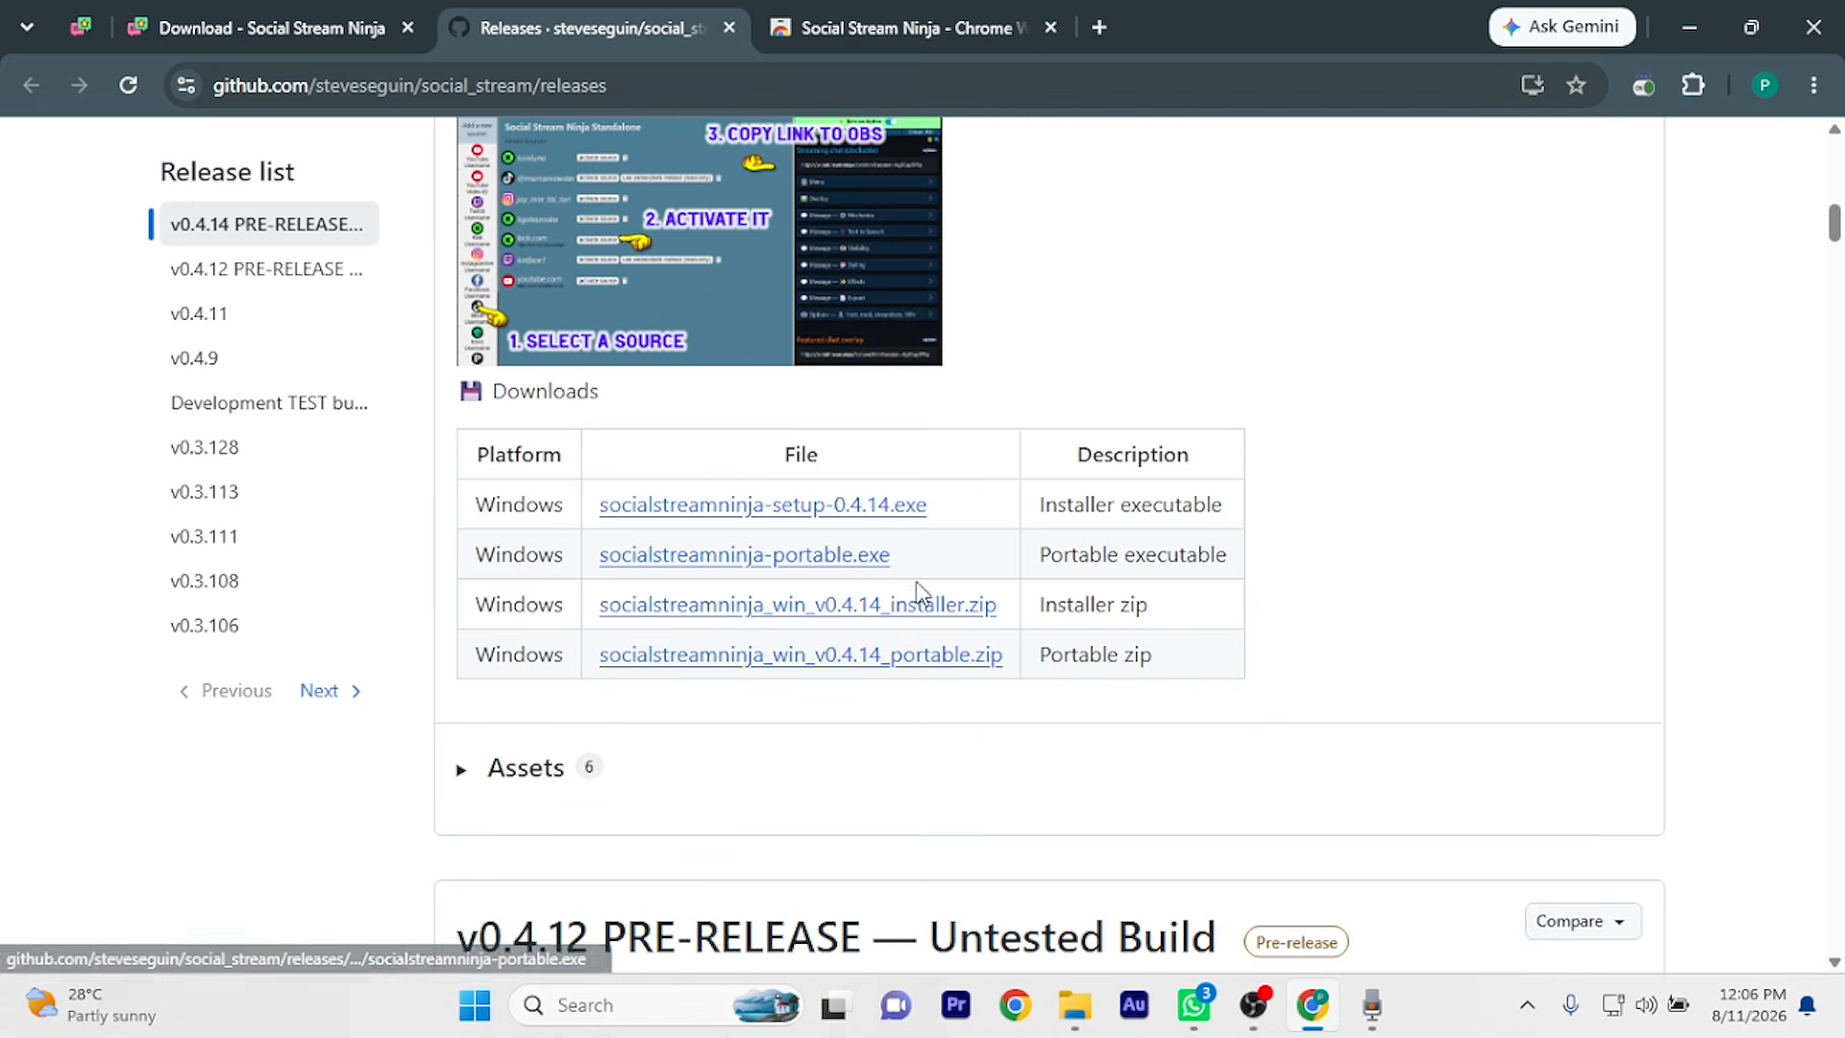
pyautogui.click(900, 617)
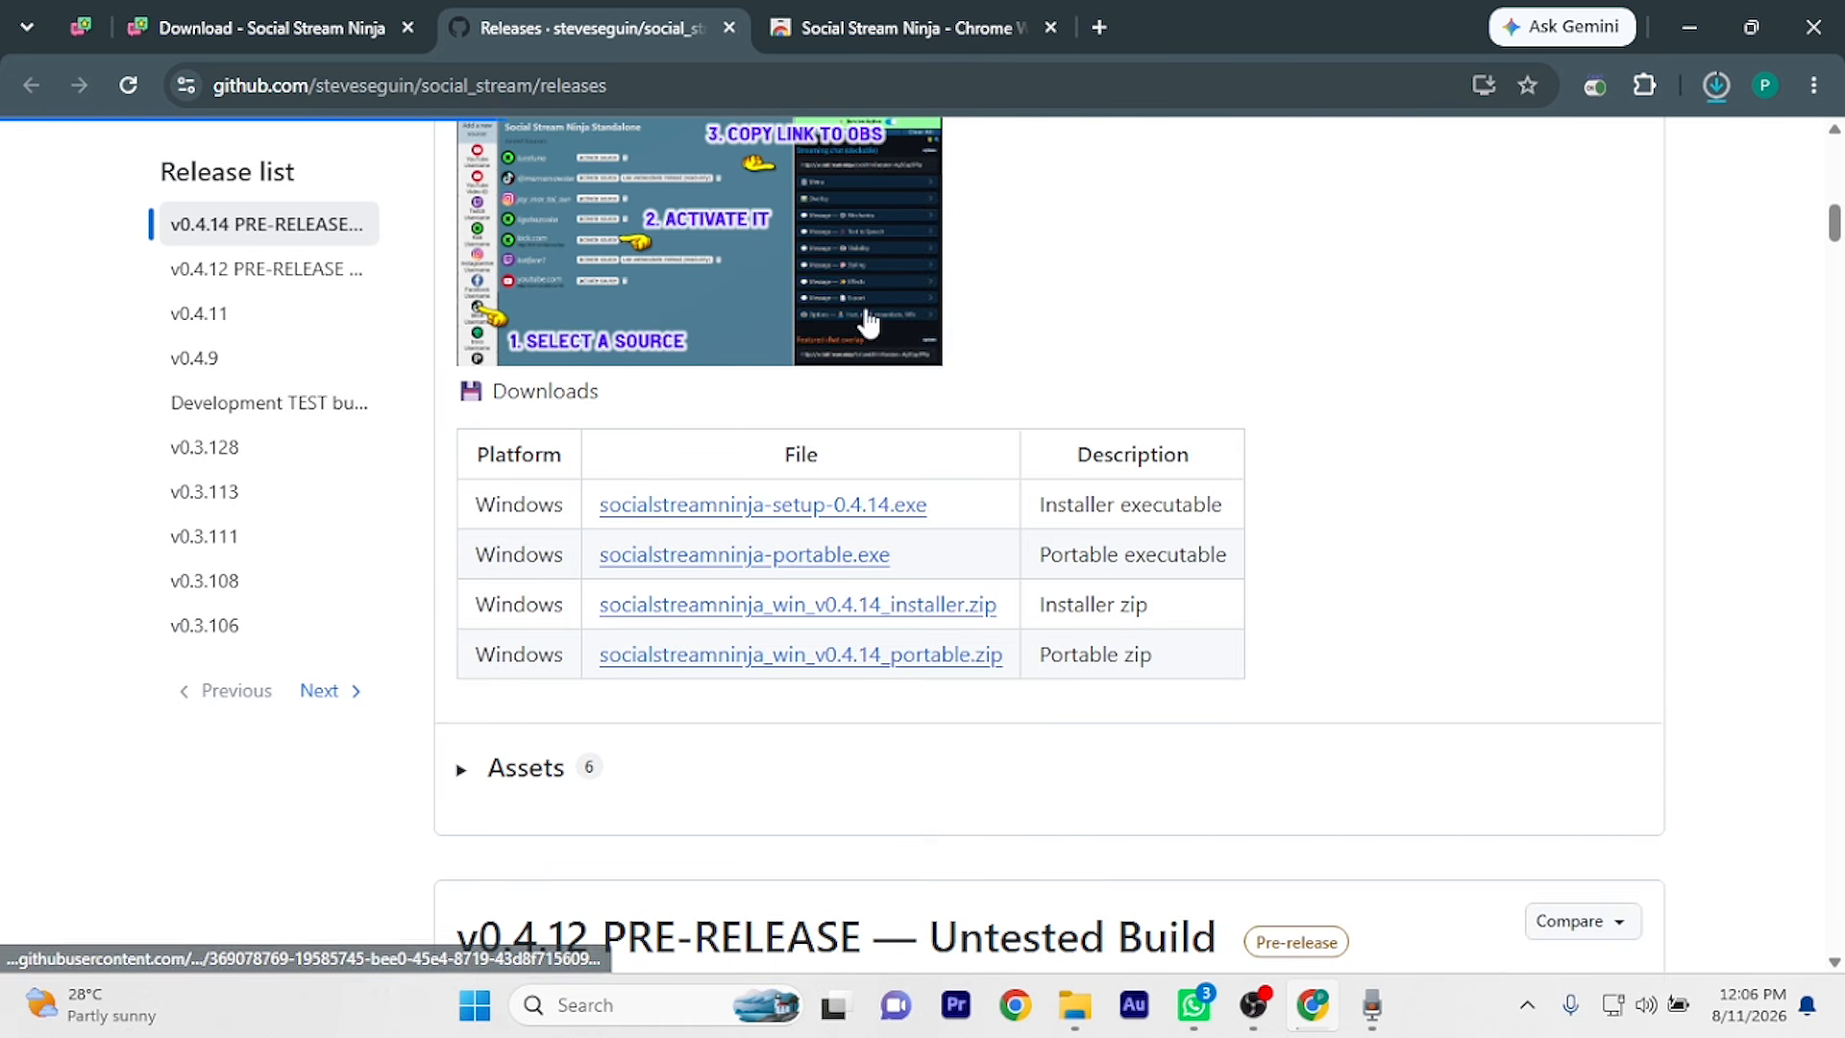
pyautogui.click(1718, 87)
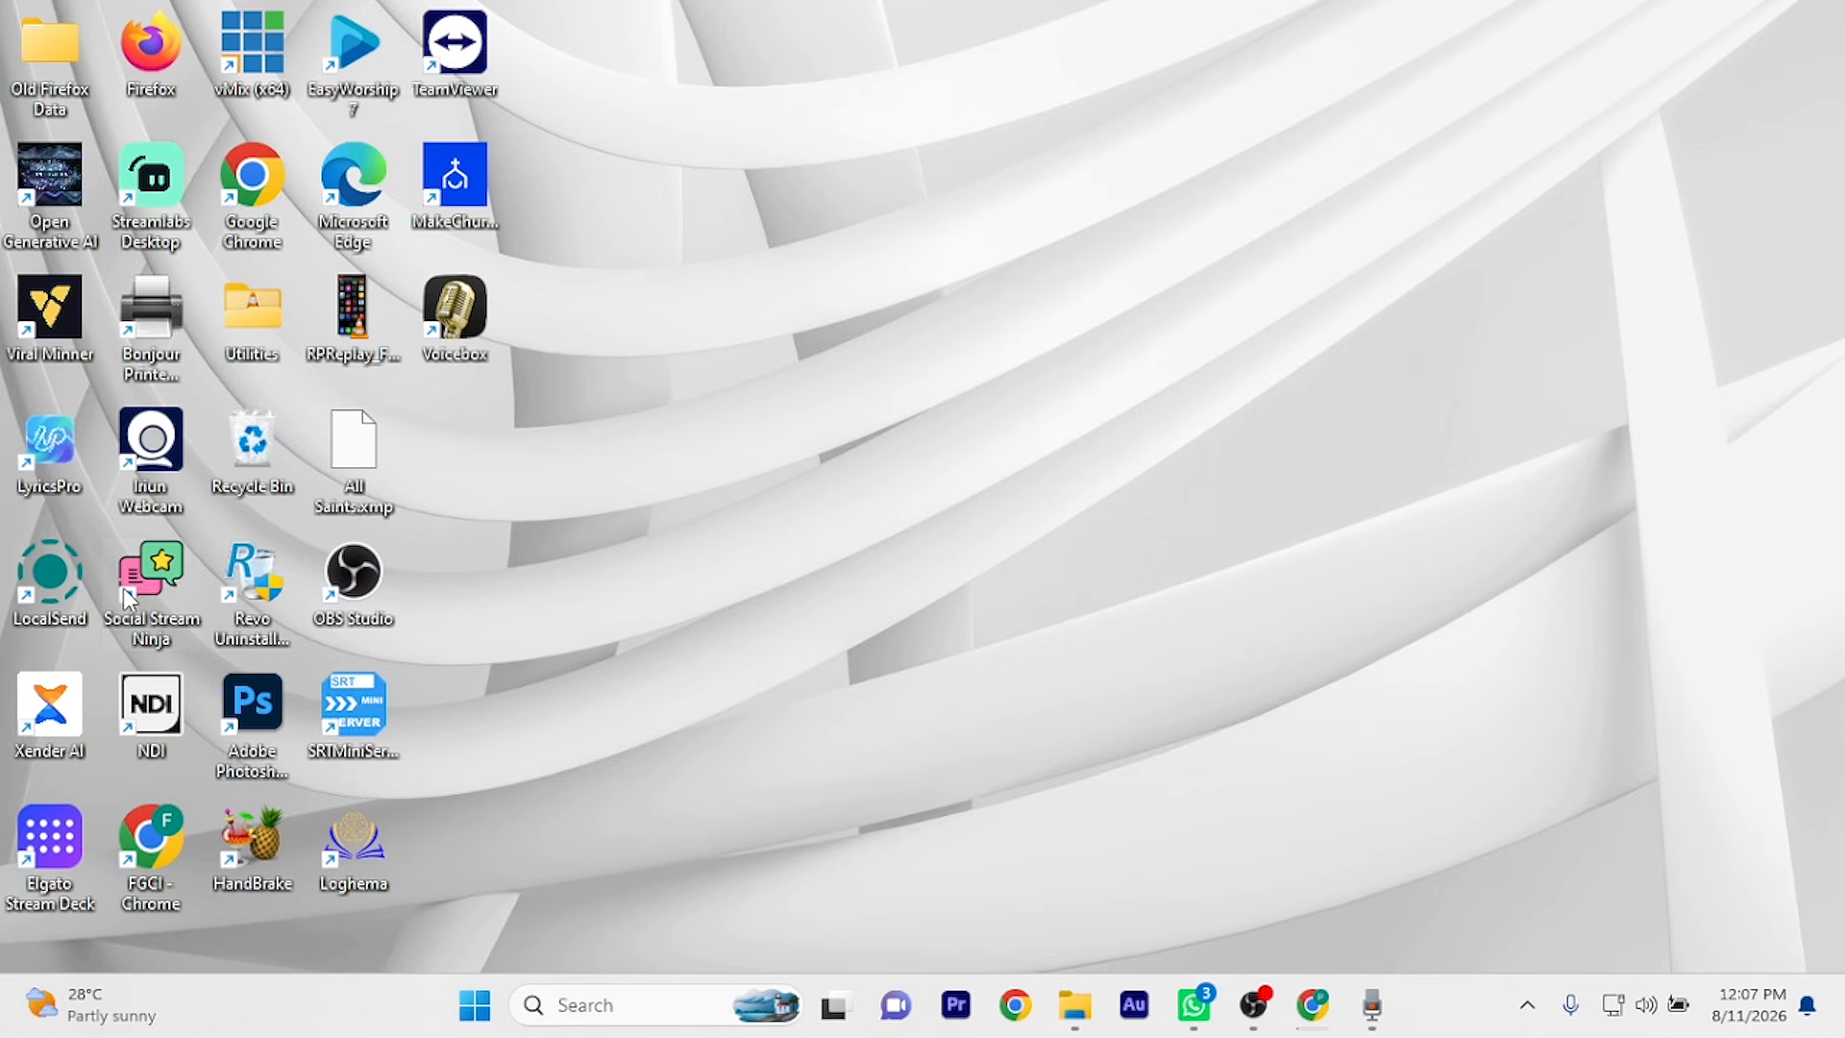
# Search Windows for Social Stream Ninja and launch the app from the best match
pyautogui.click(602, 1005)
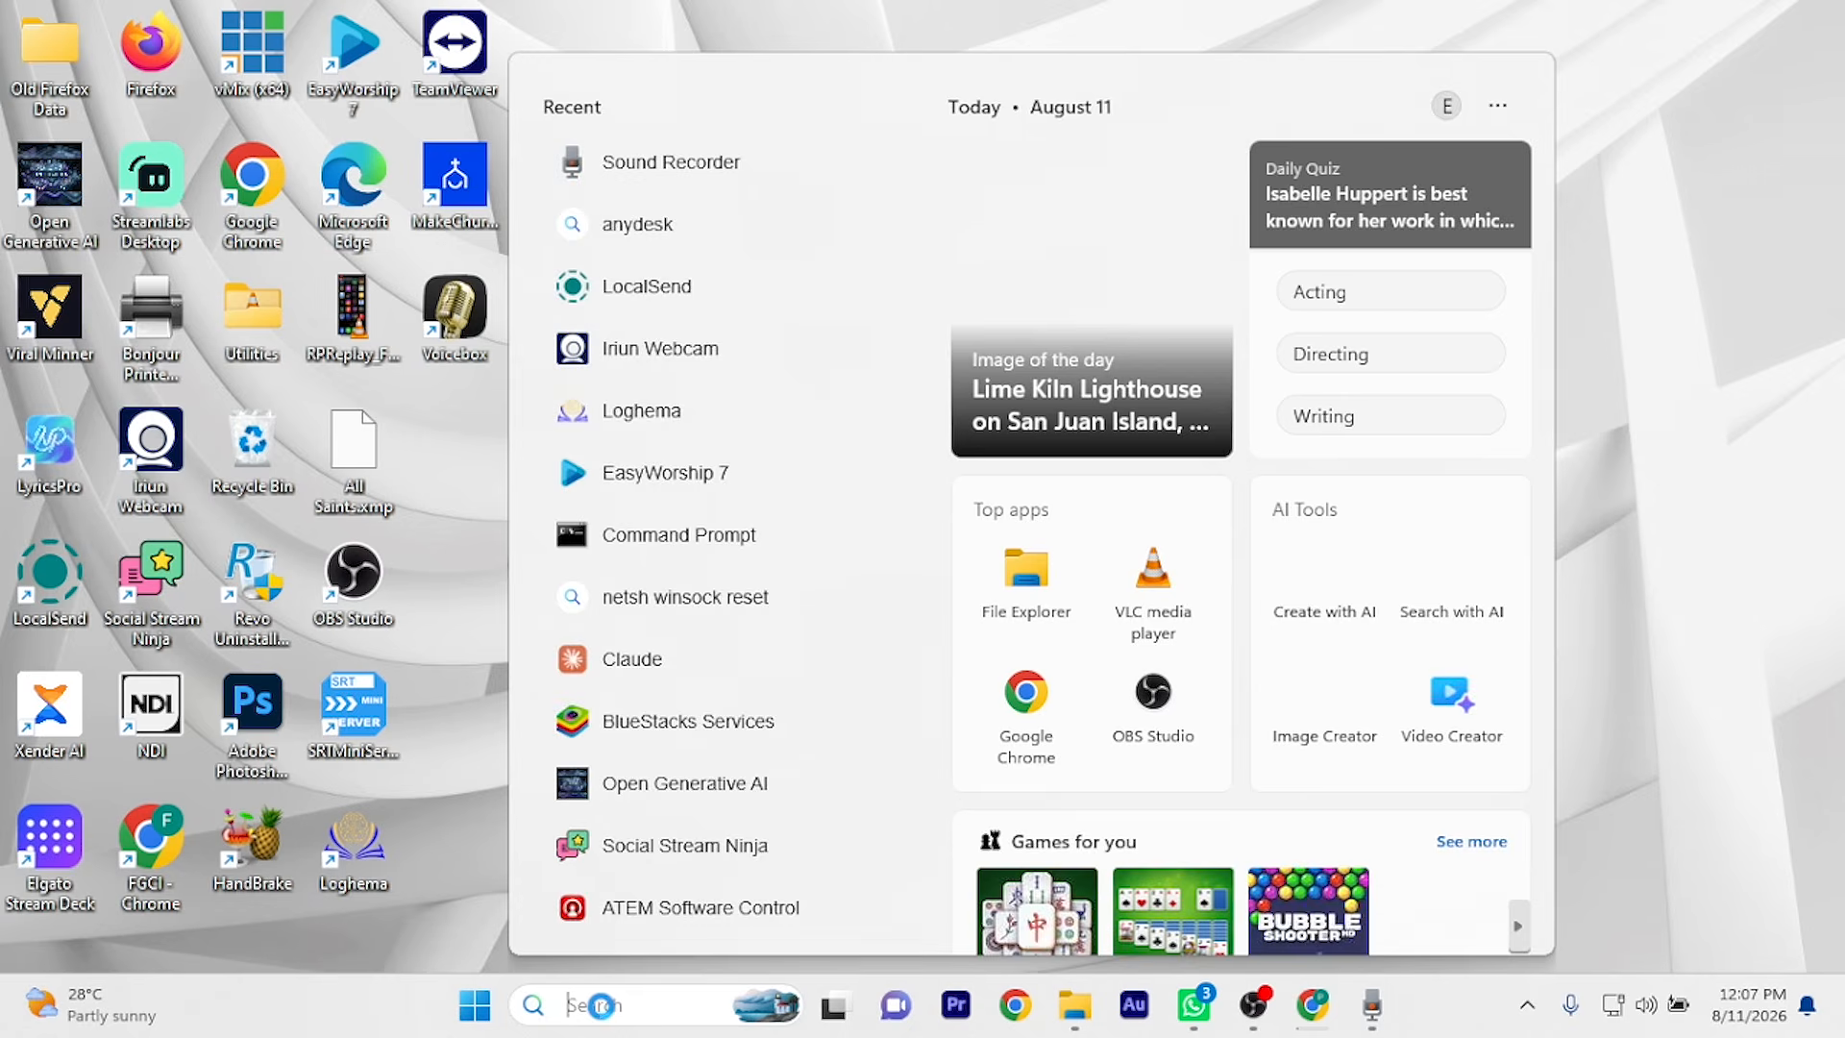
pyautogui.write('social Stream Ninj')
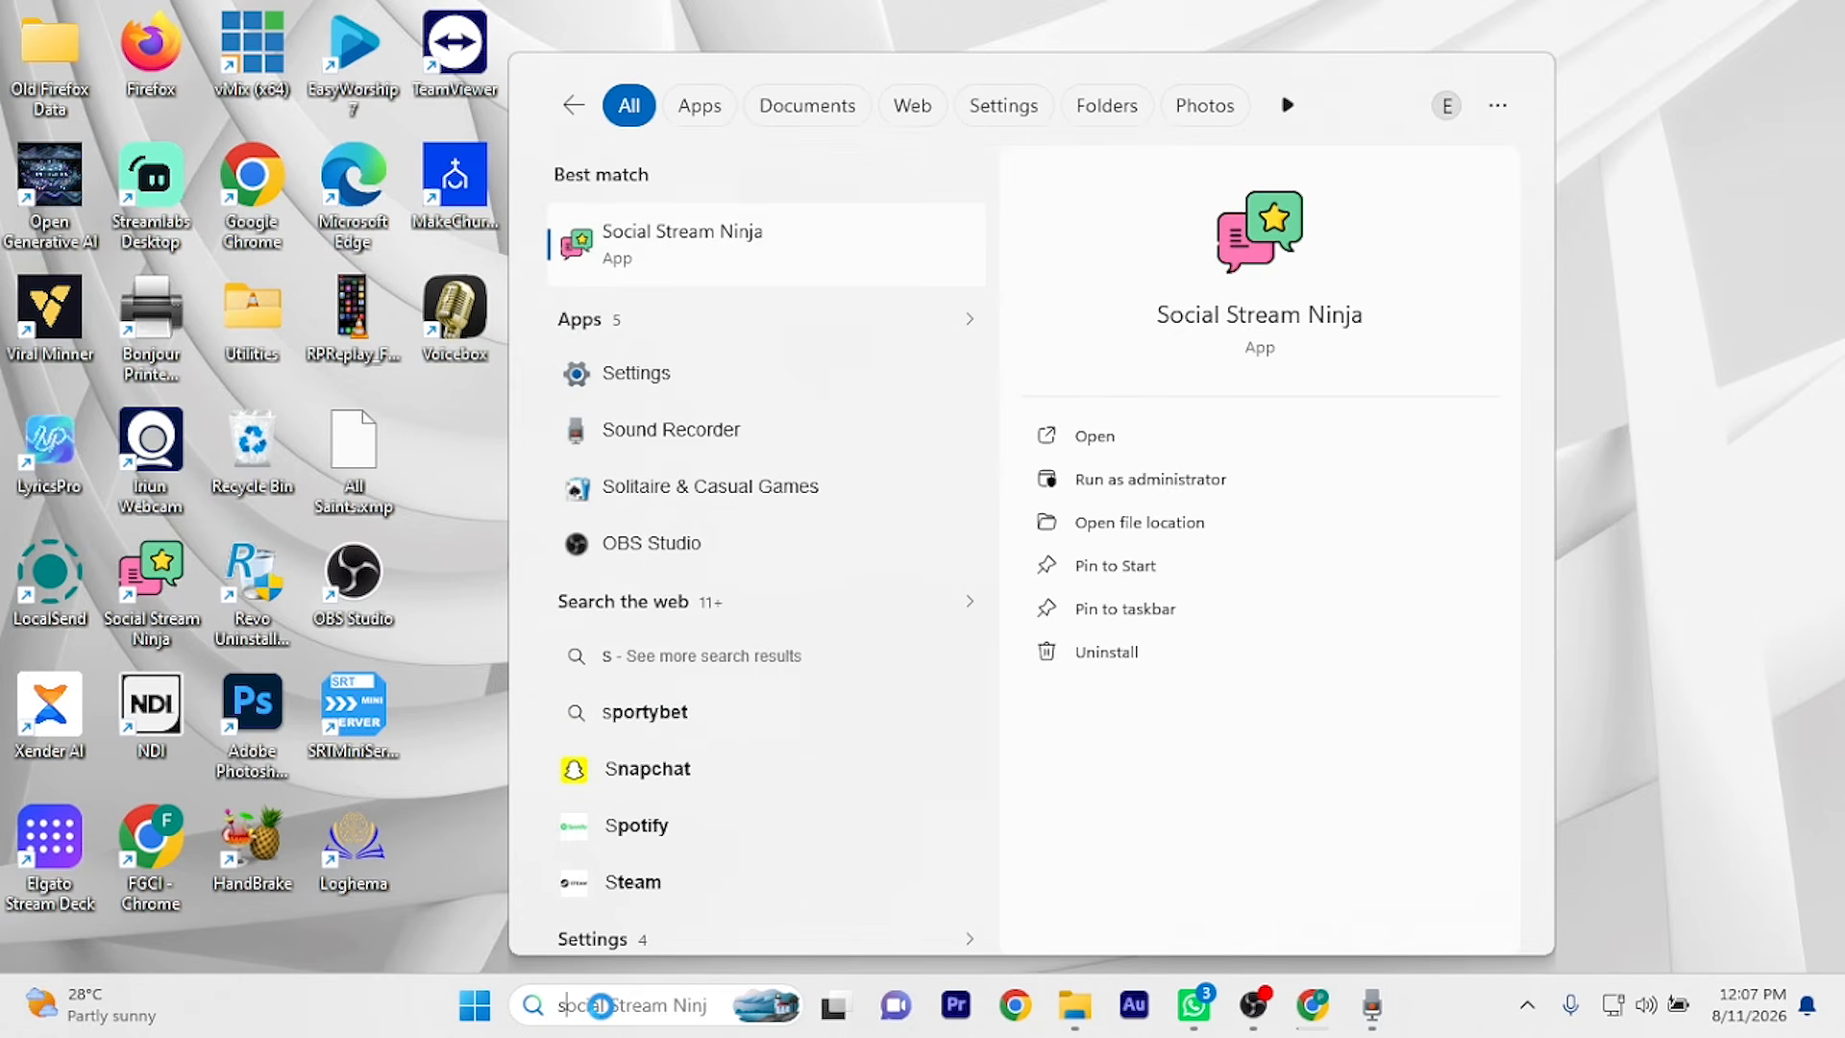
pyautogui.write('ocial')
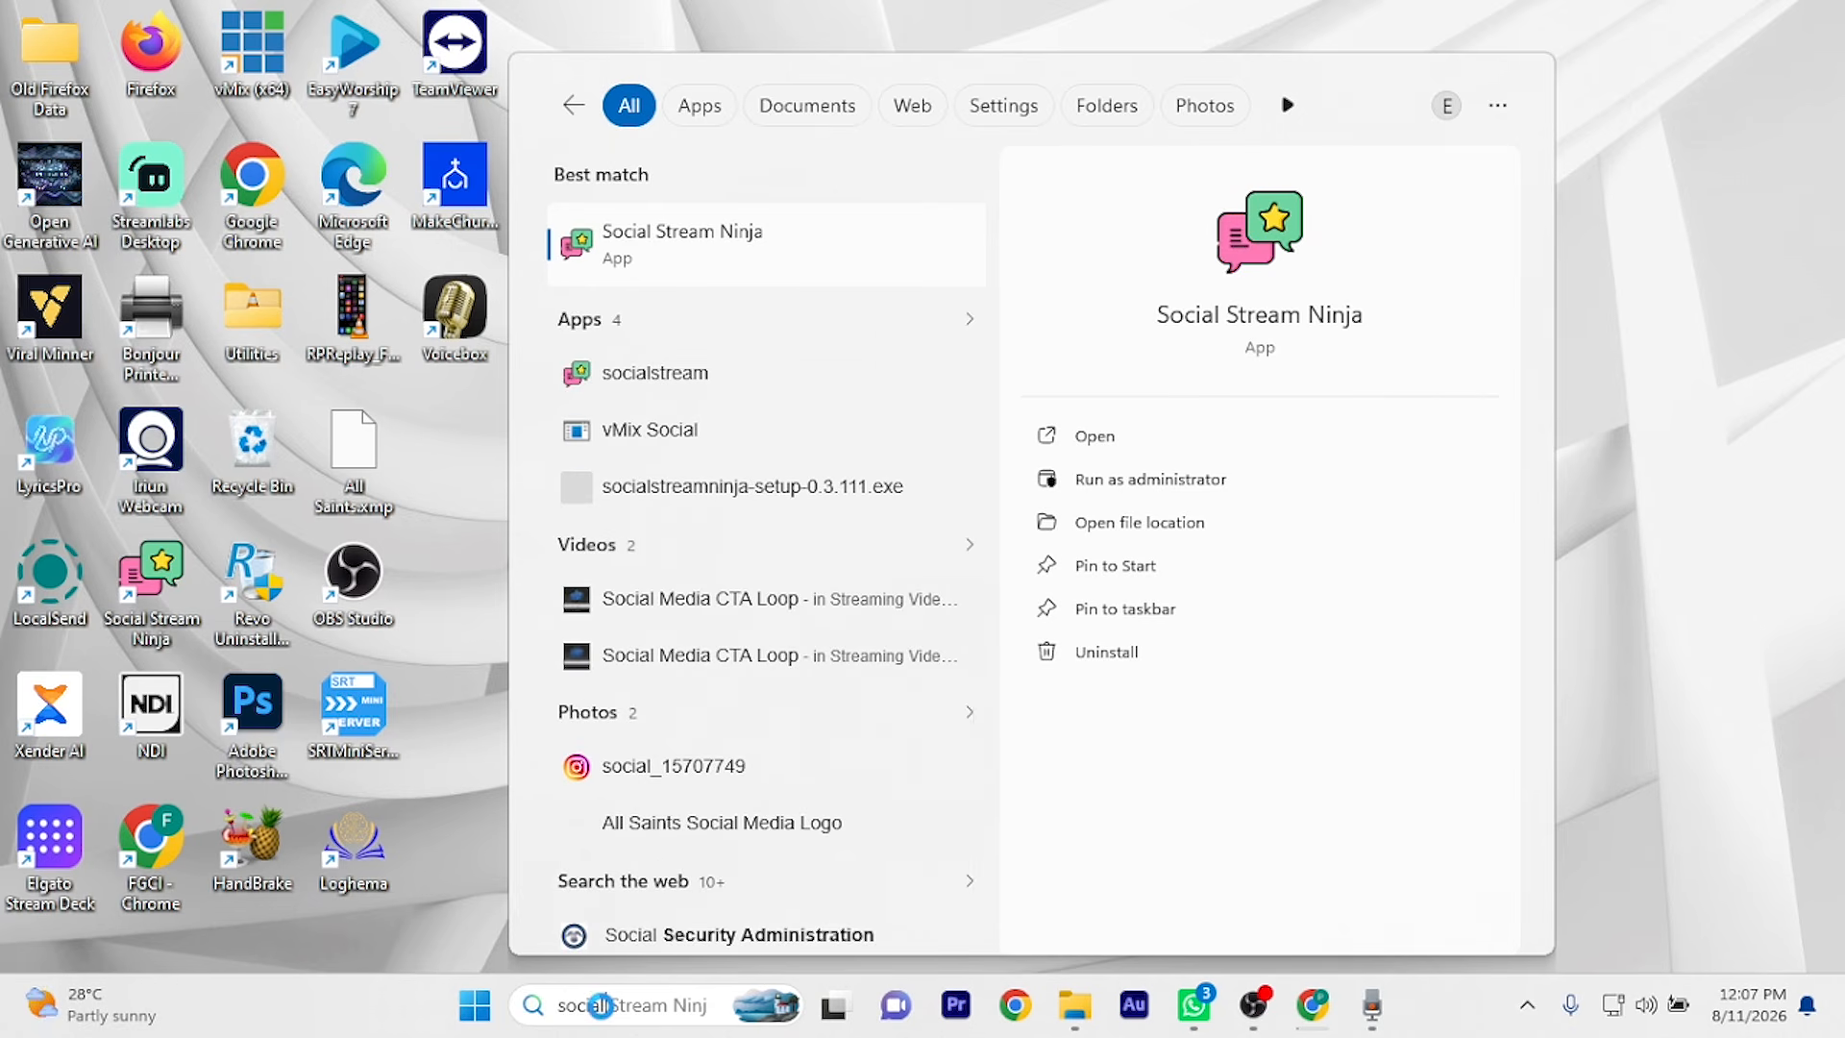
pyautogui.click(1144, 443)
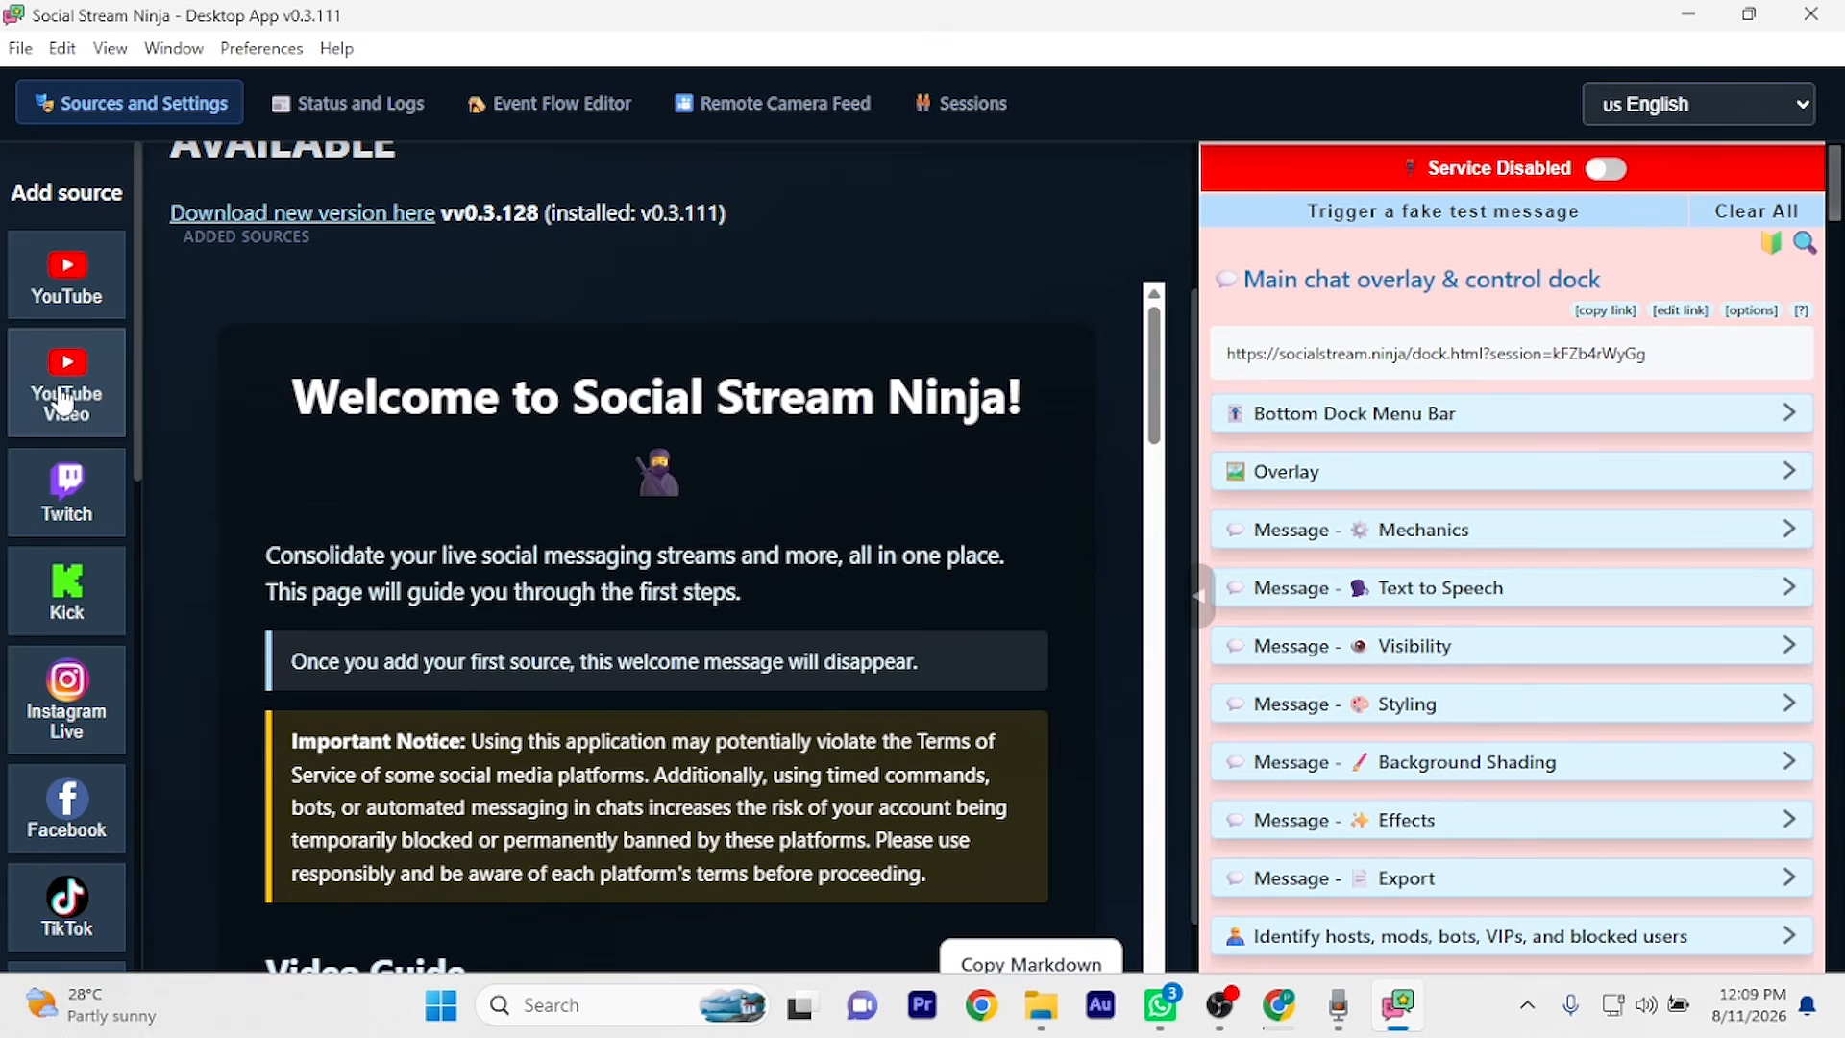
# Add a YouTube source by entering the channel's username and confirming with OK
pyautogui.click(70, 279)
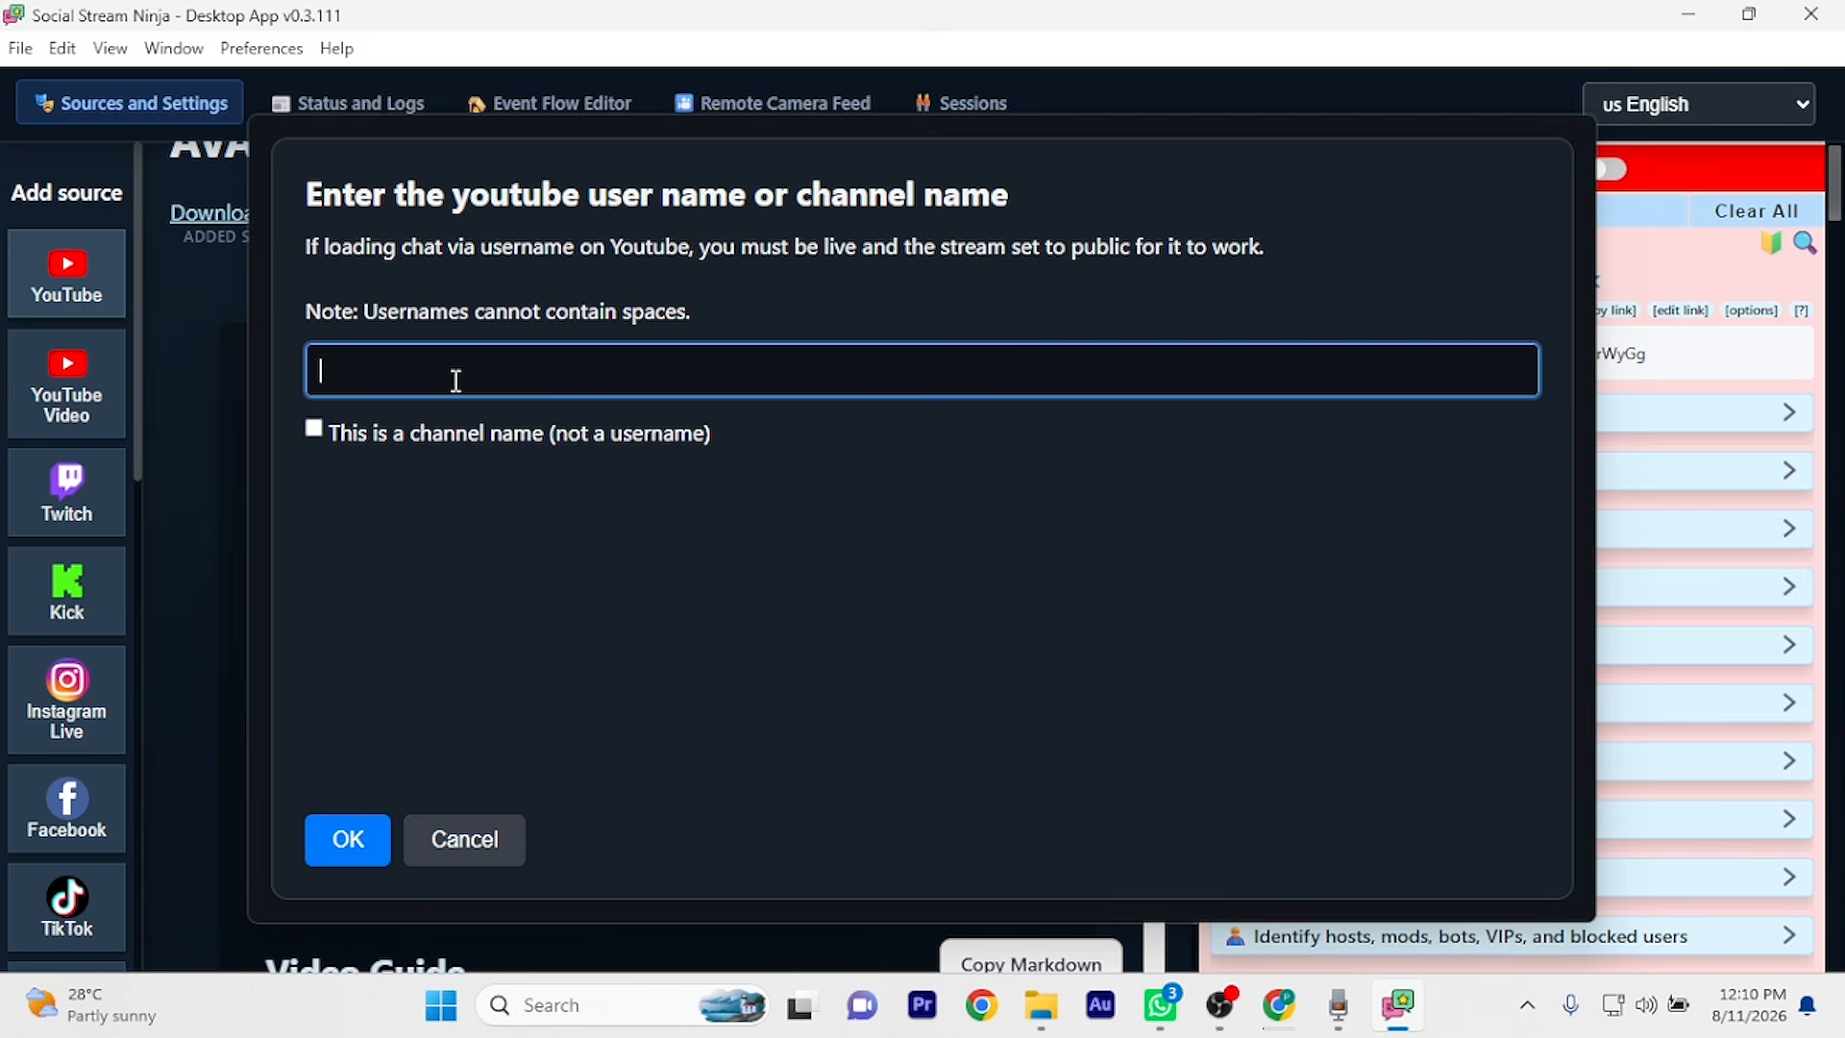
pyautogui.write('pentoud')
pyautogui.write('hgaller')
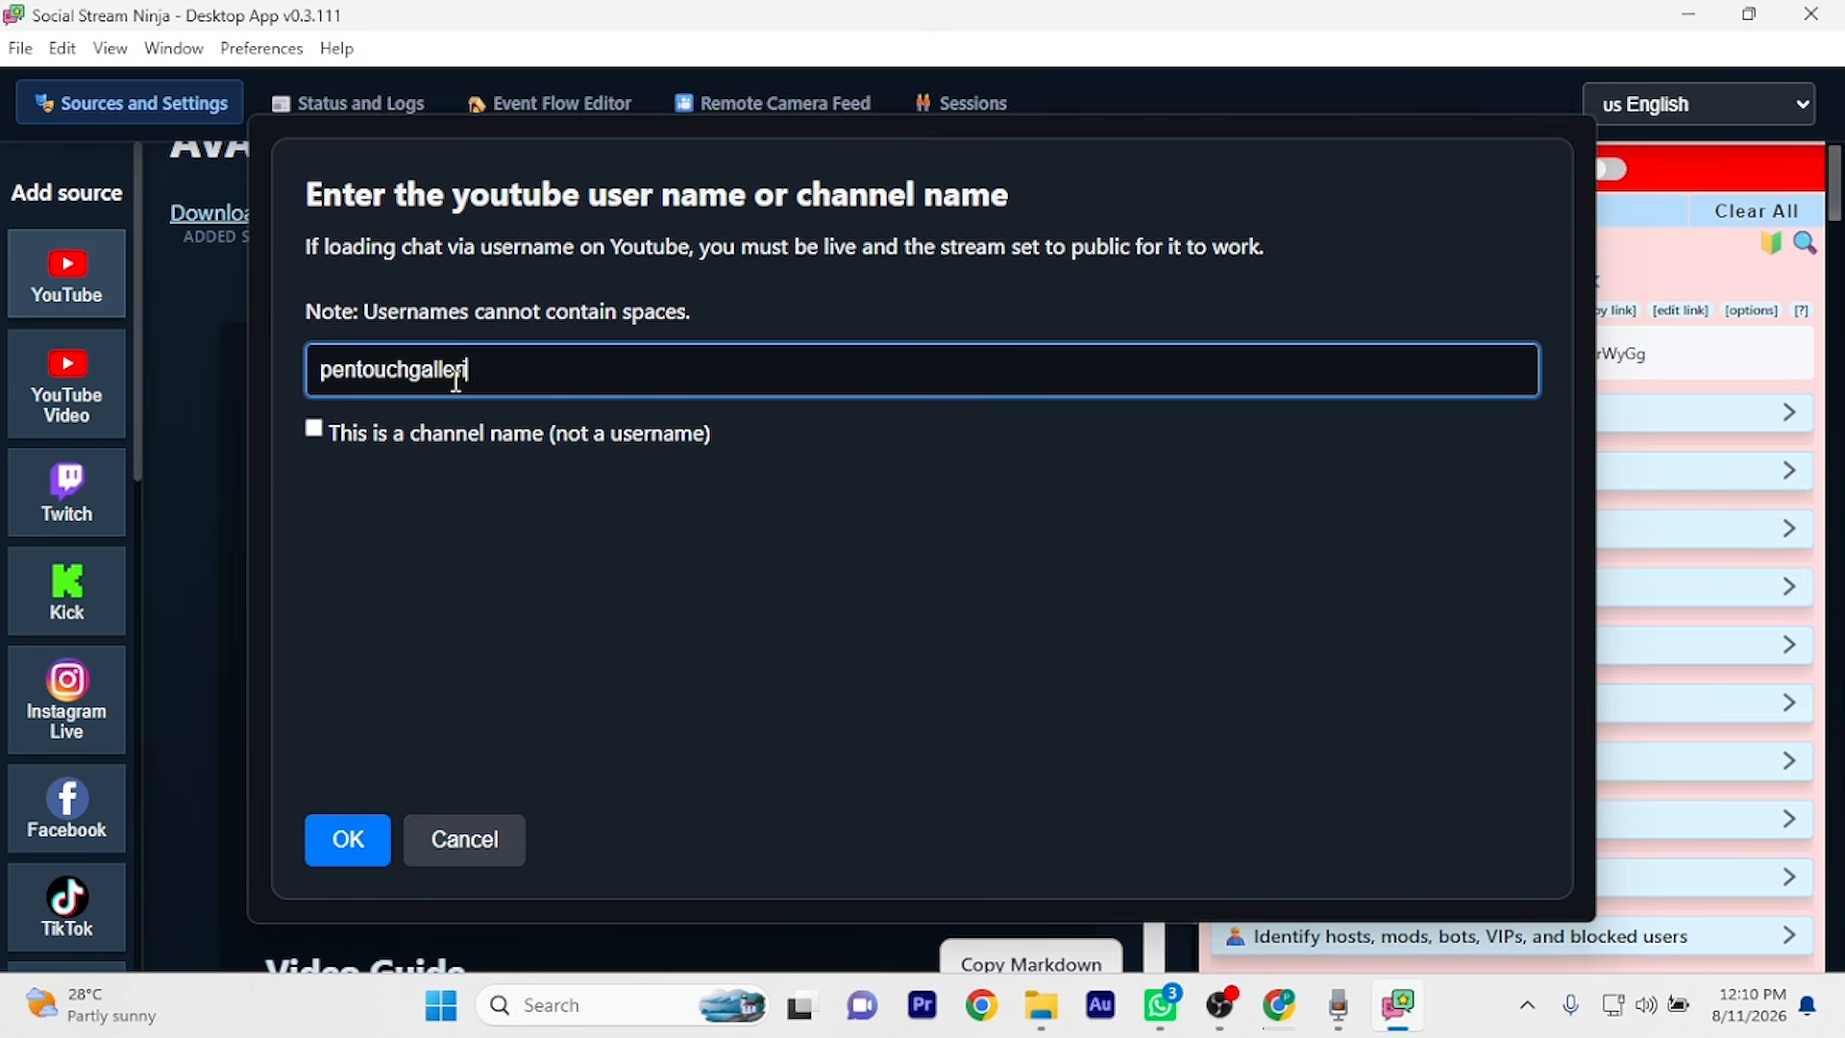
pyautogui.write('ia')
pyautogui.click(354, 838)
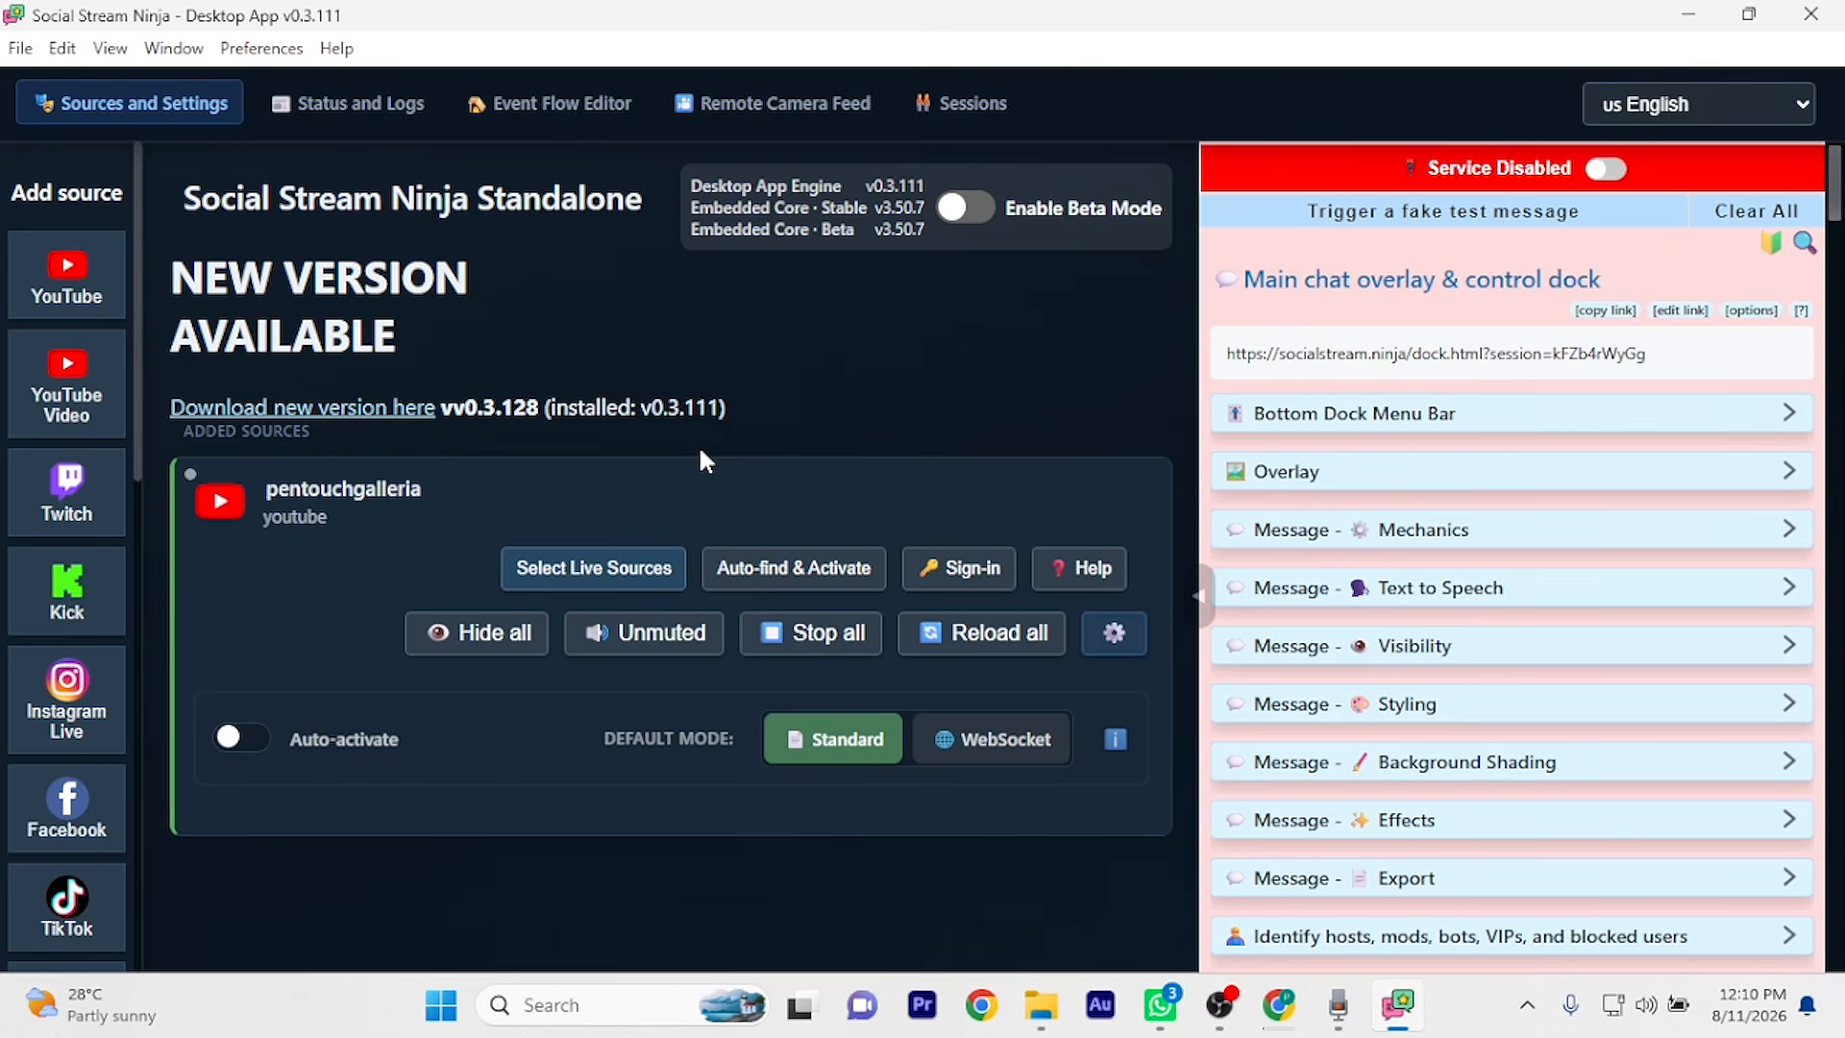
# Add a Facebook source with the page's username and scroll to its new card
pyautogui.click(69, 807)
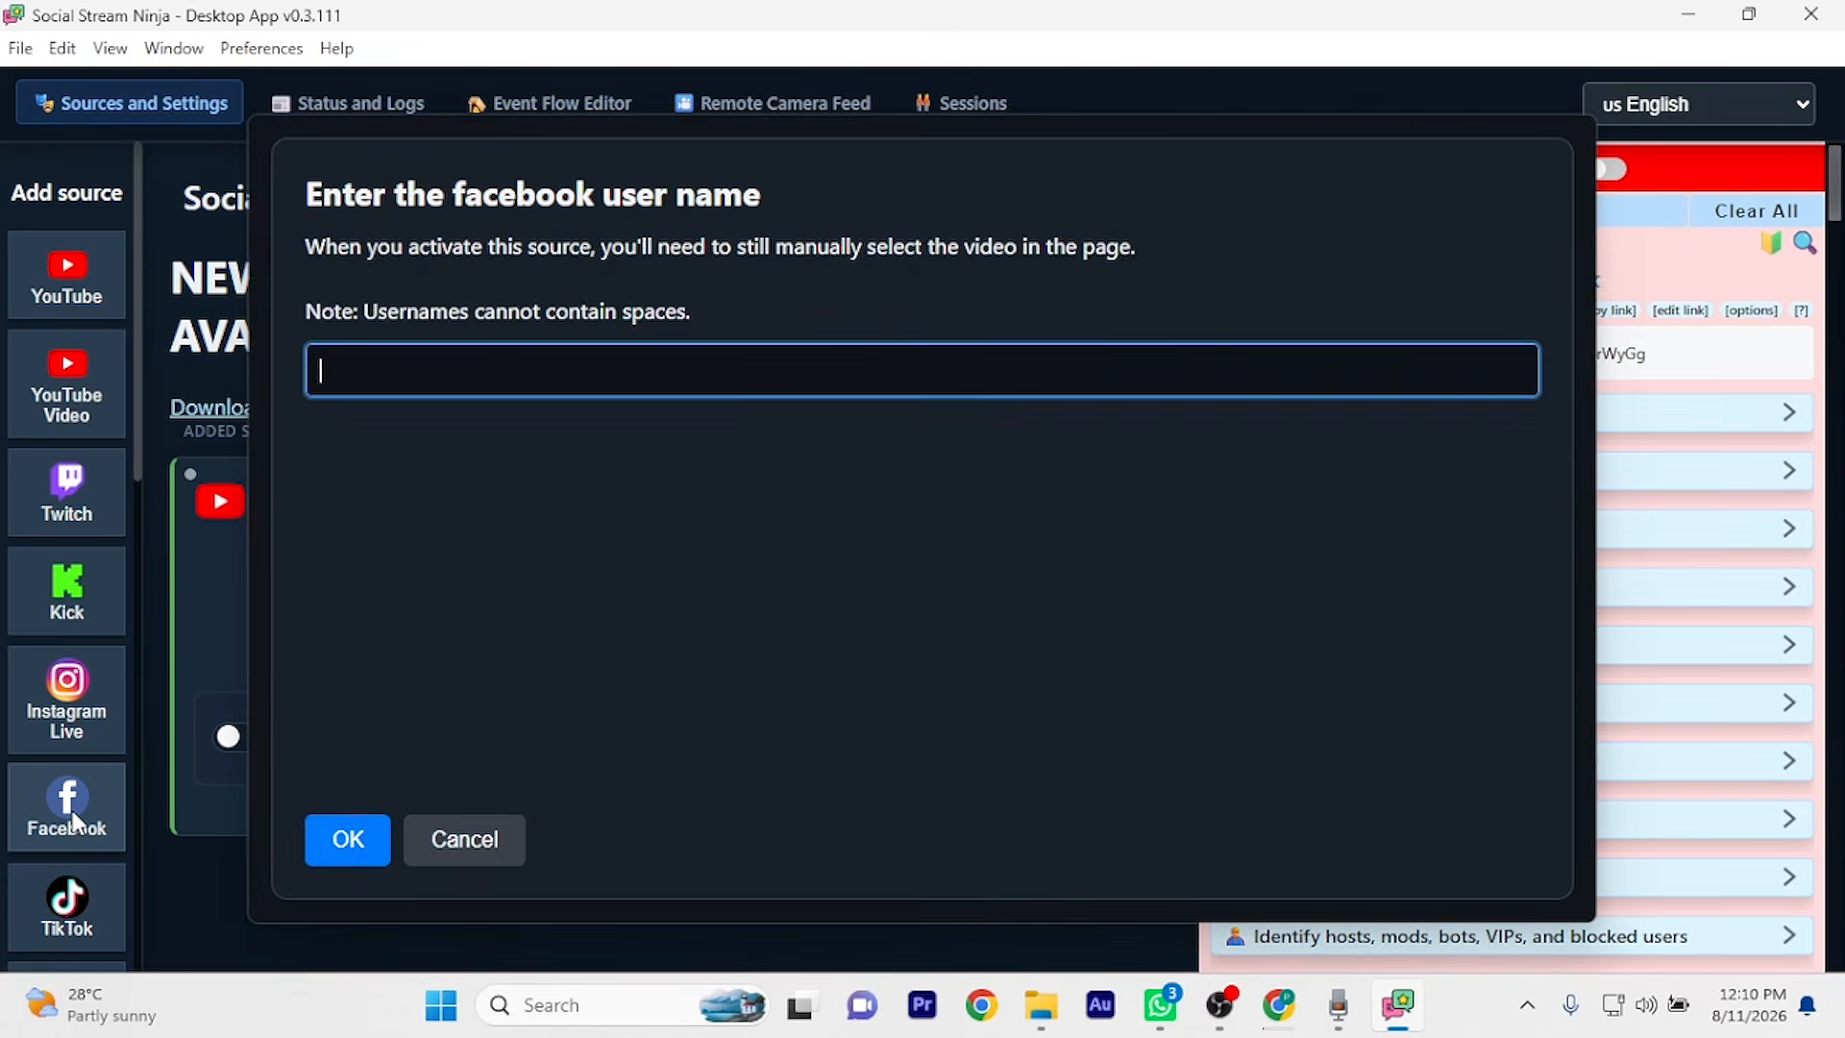
pyautogui.write('pentouchgalleria')
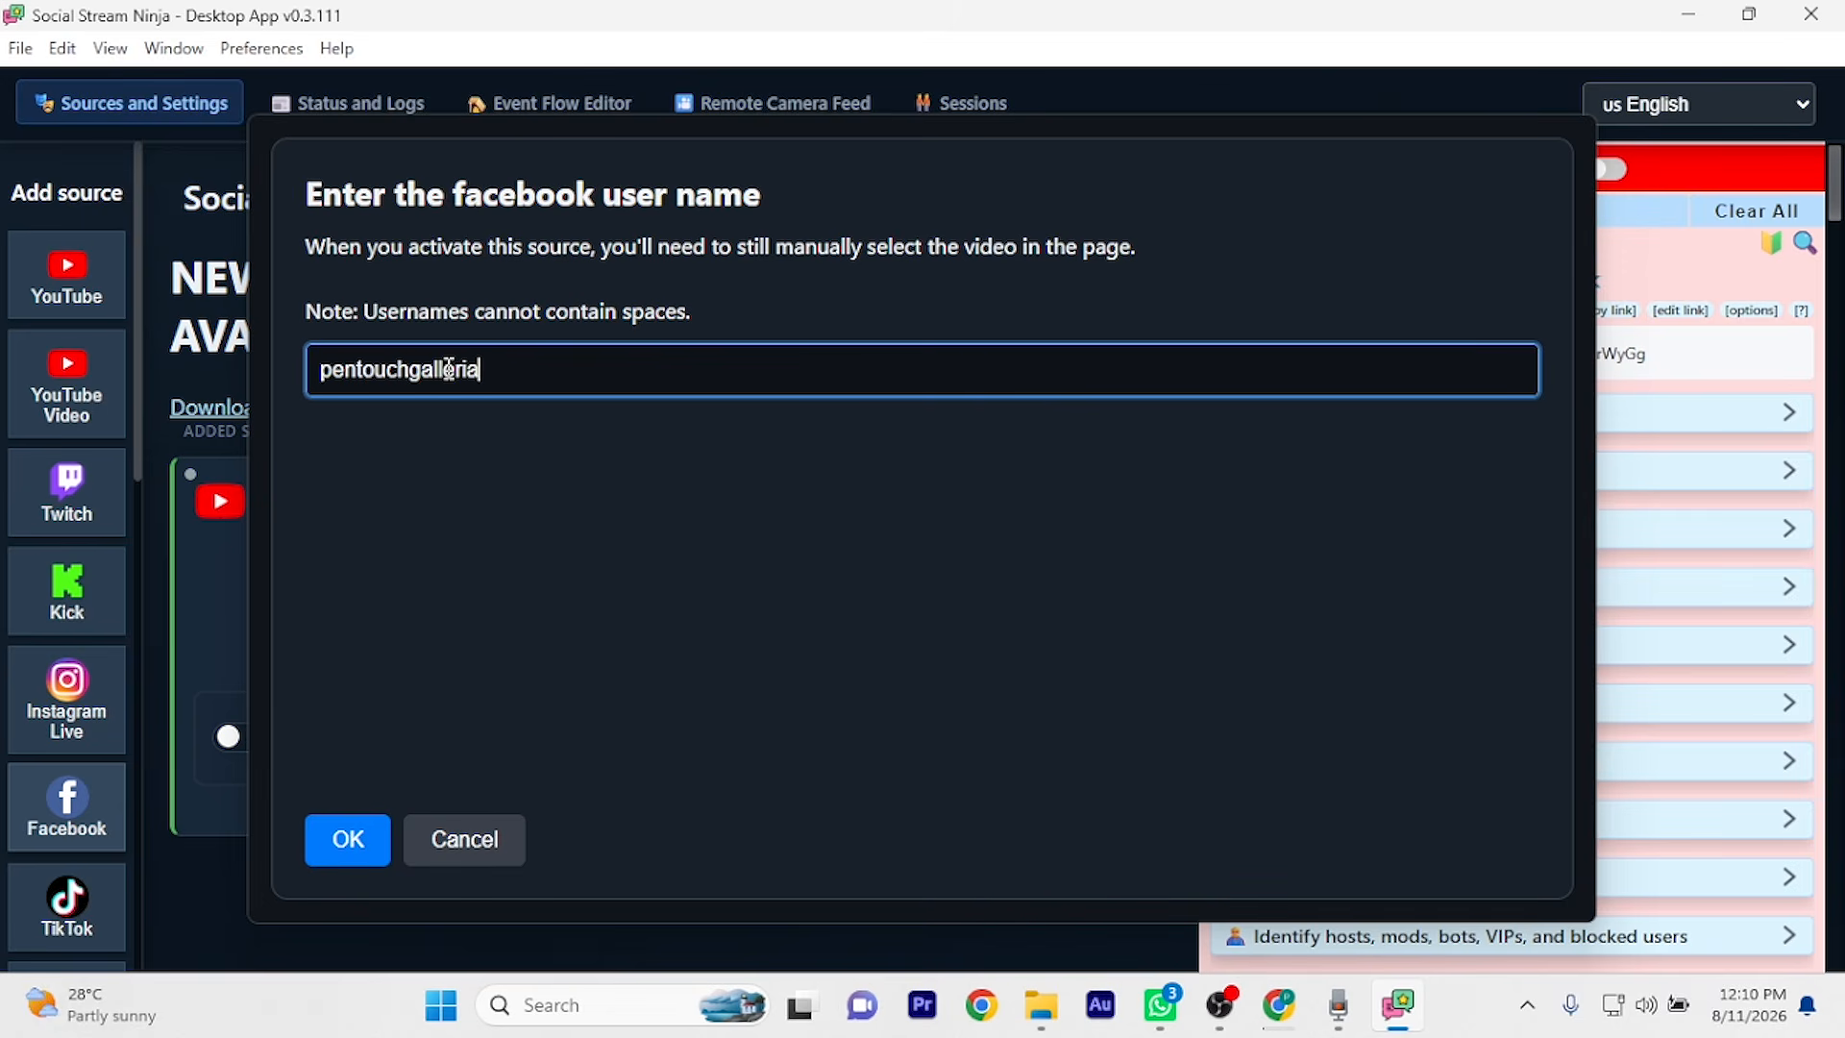
pyautogui.click(347, 839)
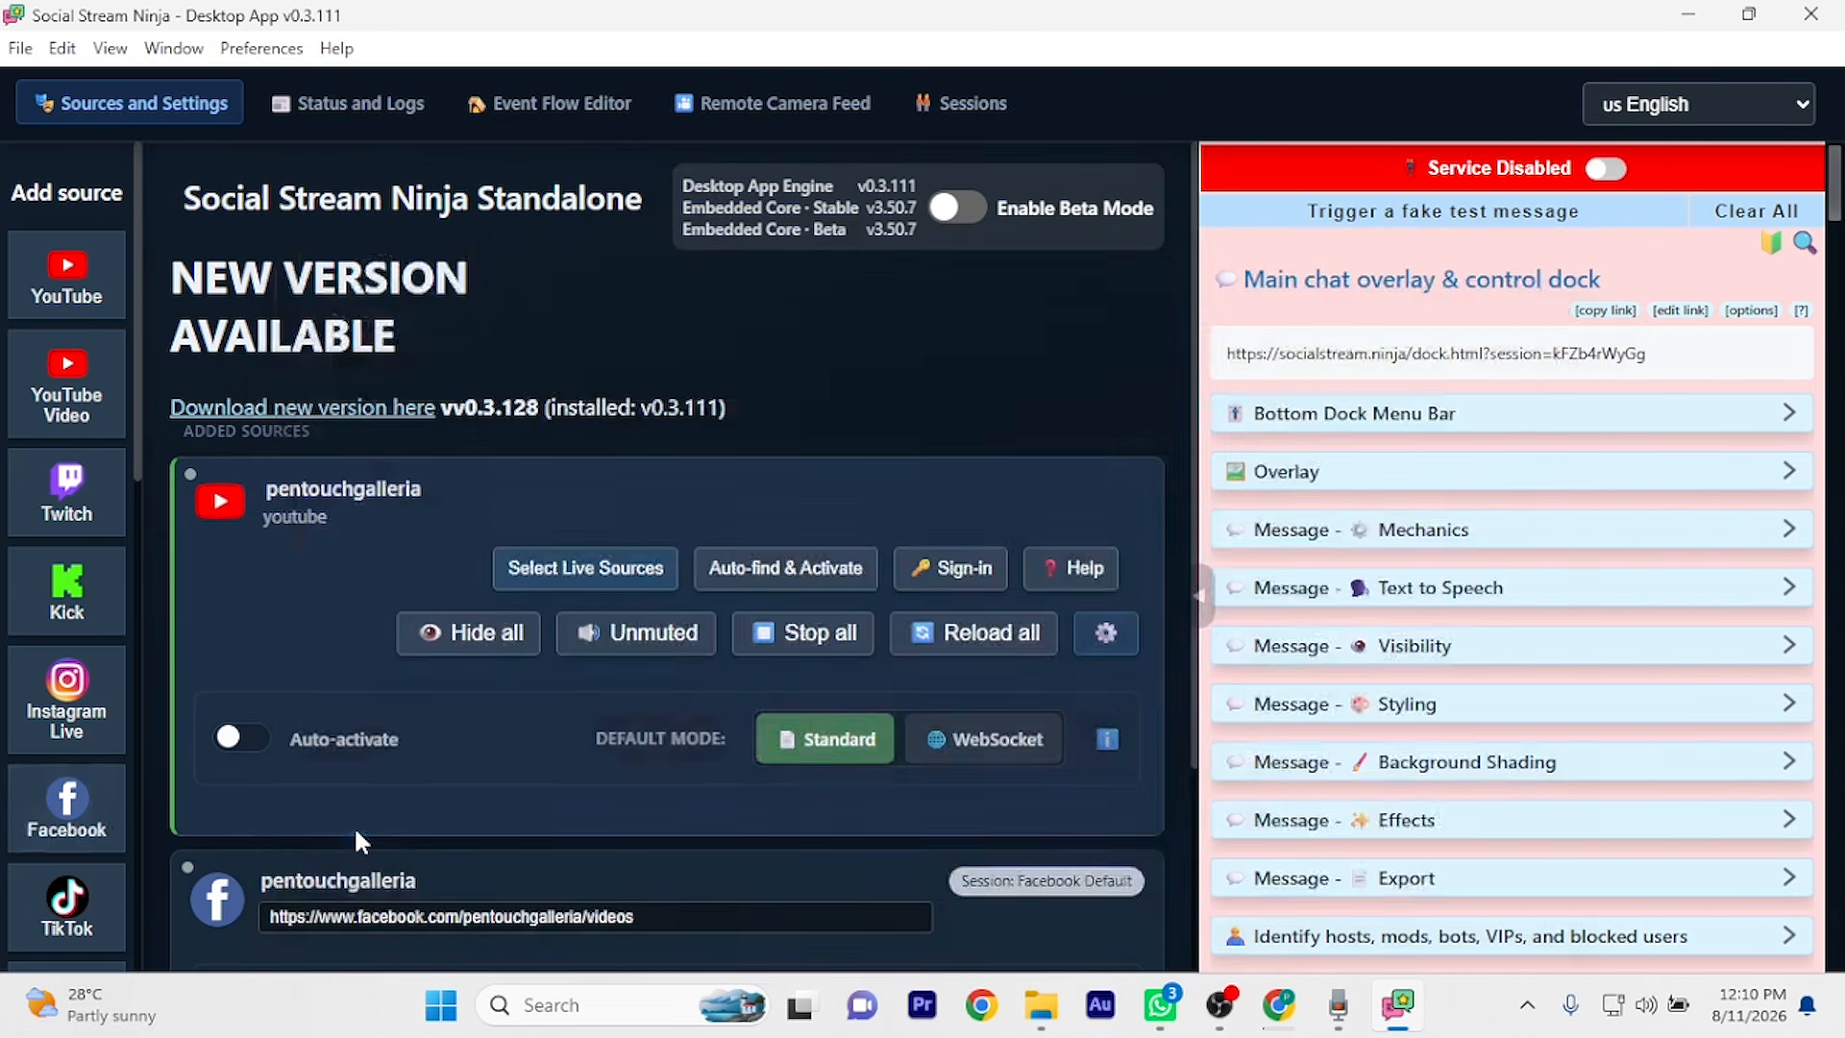
pyautogui.scroll(-2, 360, 841)
pyautogui.scroll(-1, 357, 841)
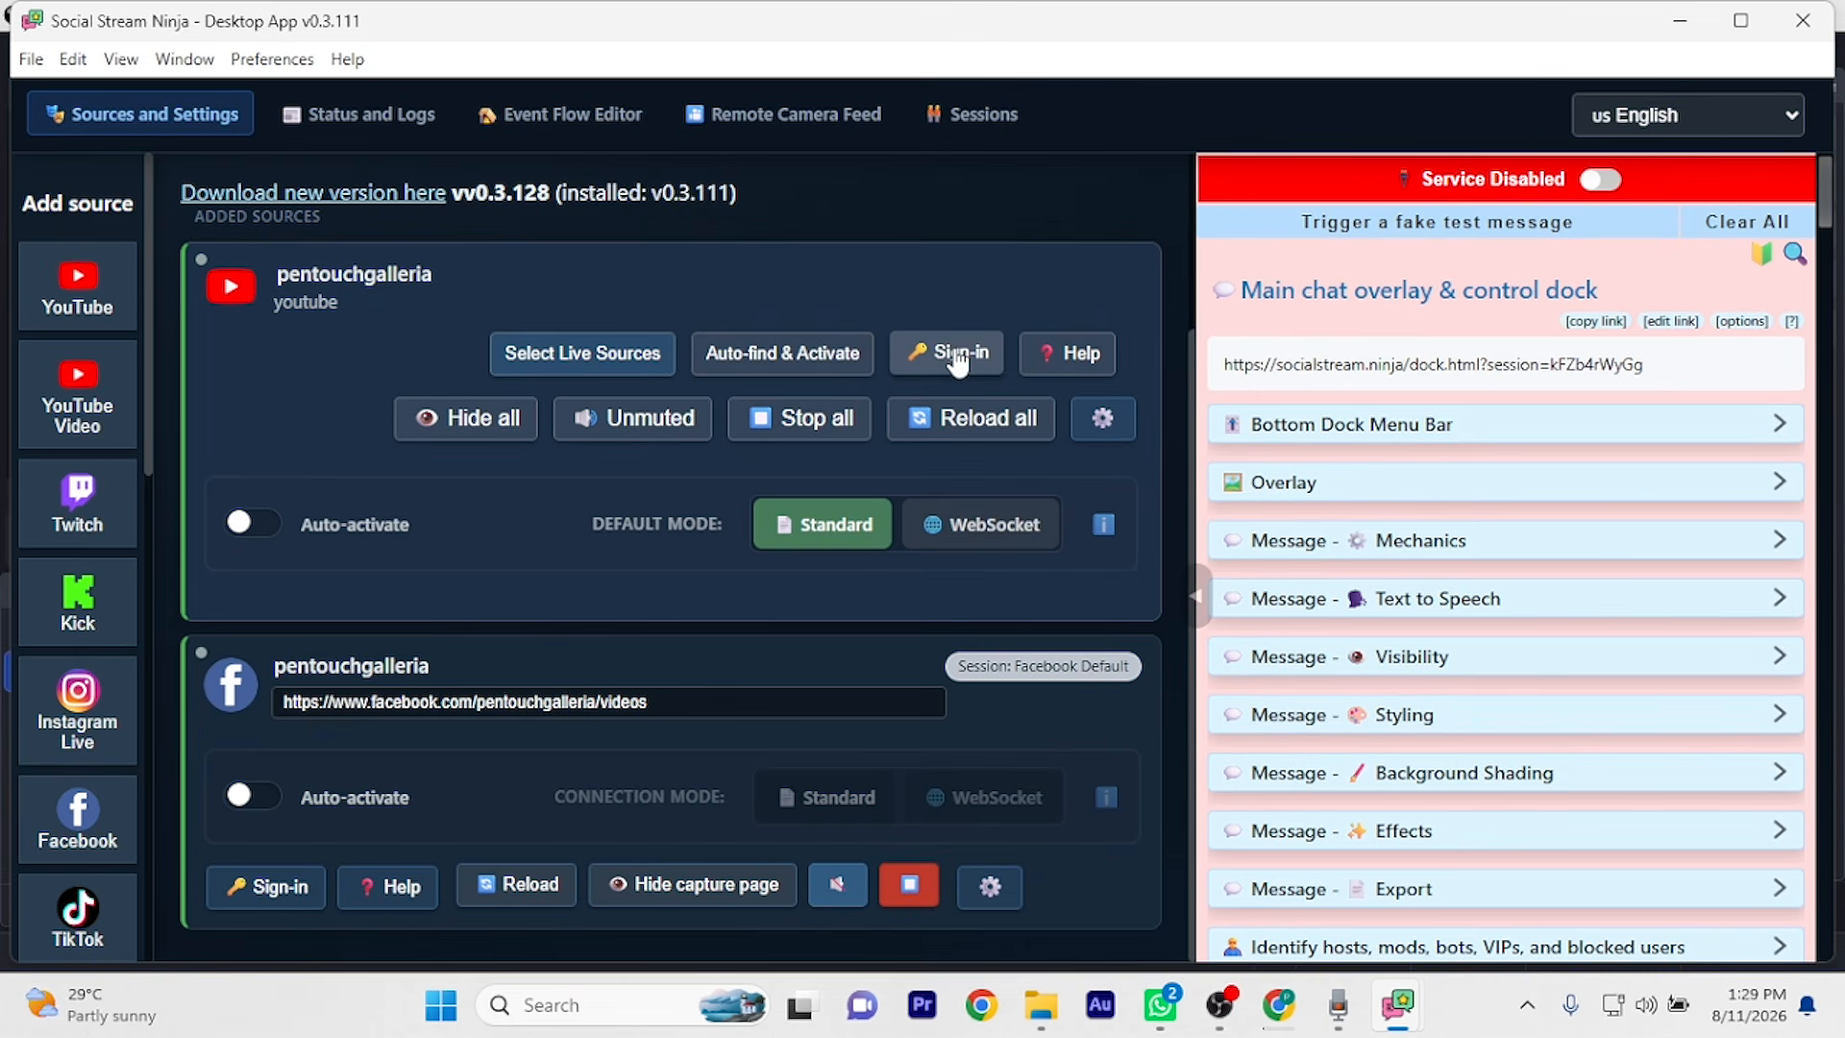
# Sign in the YouTube source using Keep Session (Recommended), then return to Social Stream Ninja
pyautogui.click(958, 356)
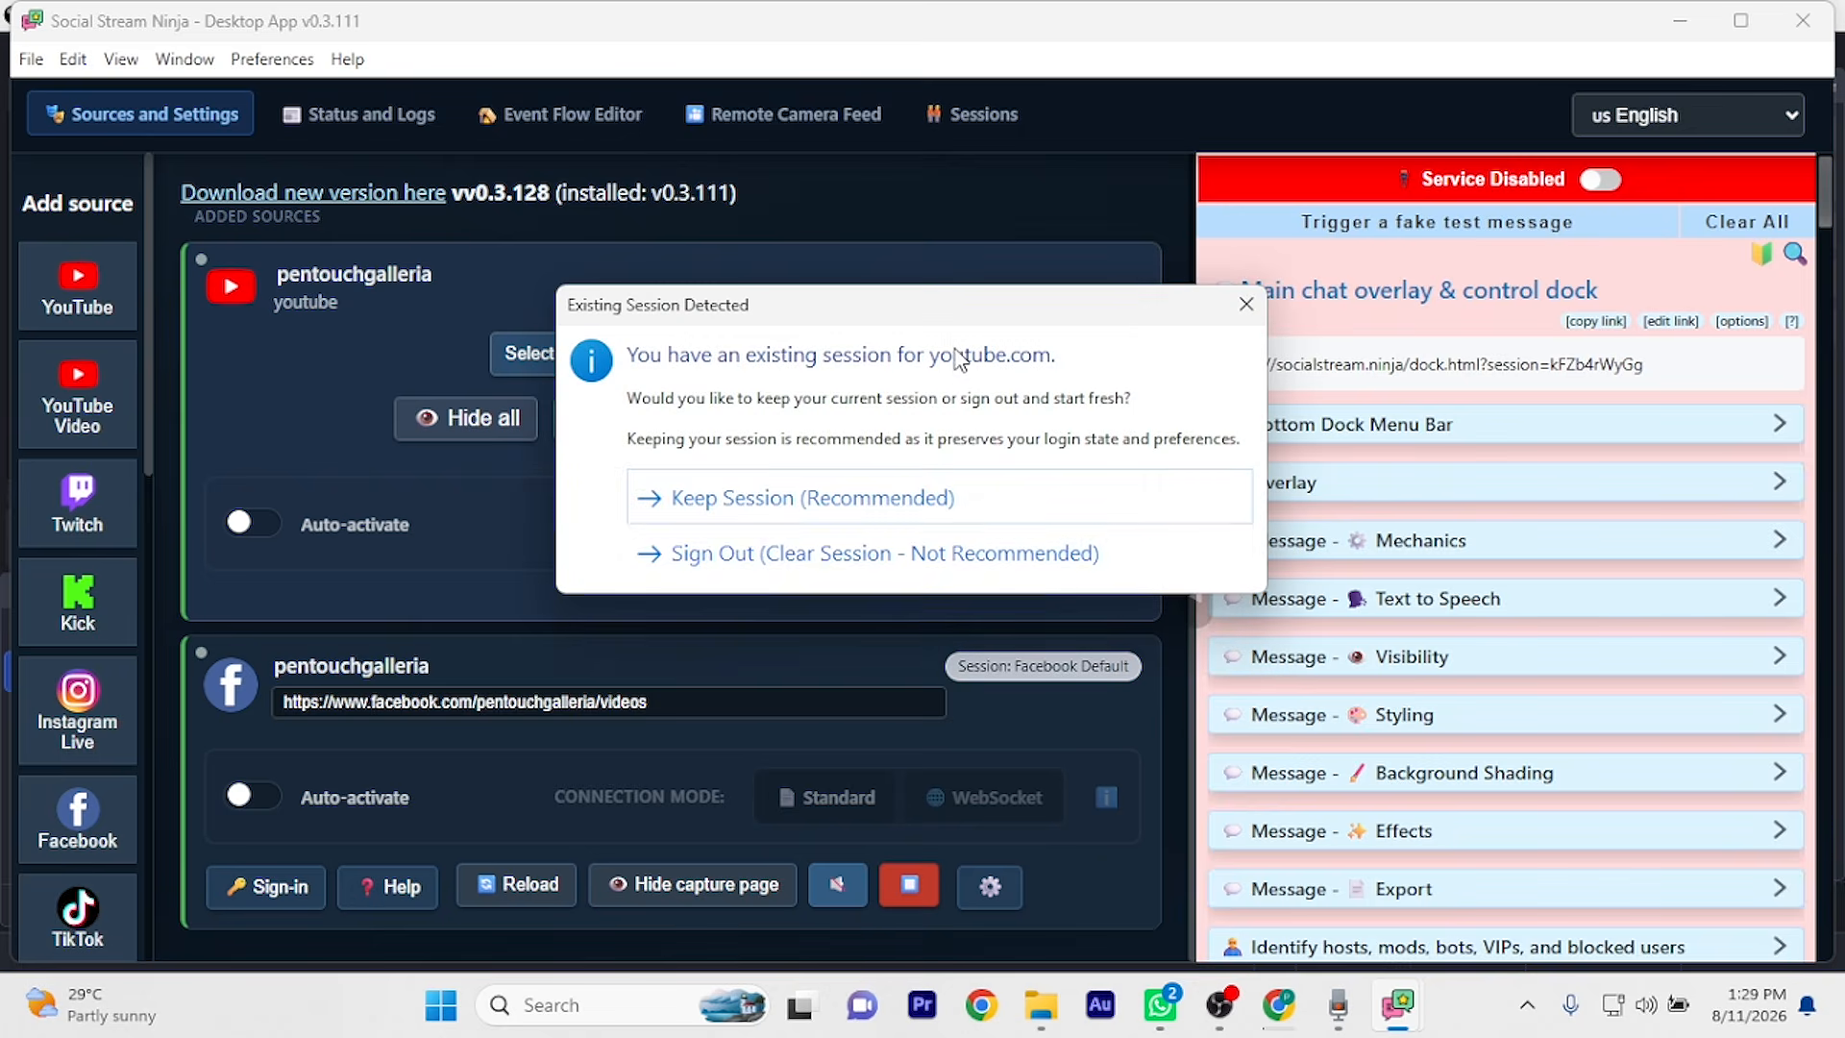
pyautogui.click(862, 510)
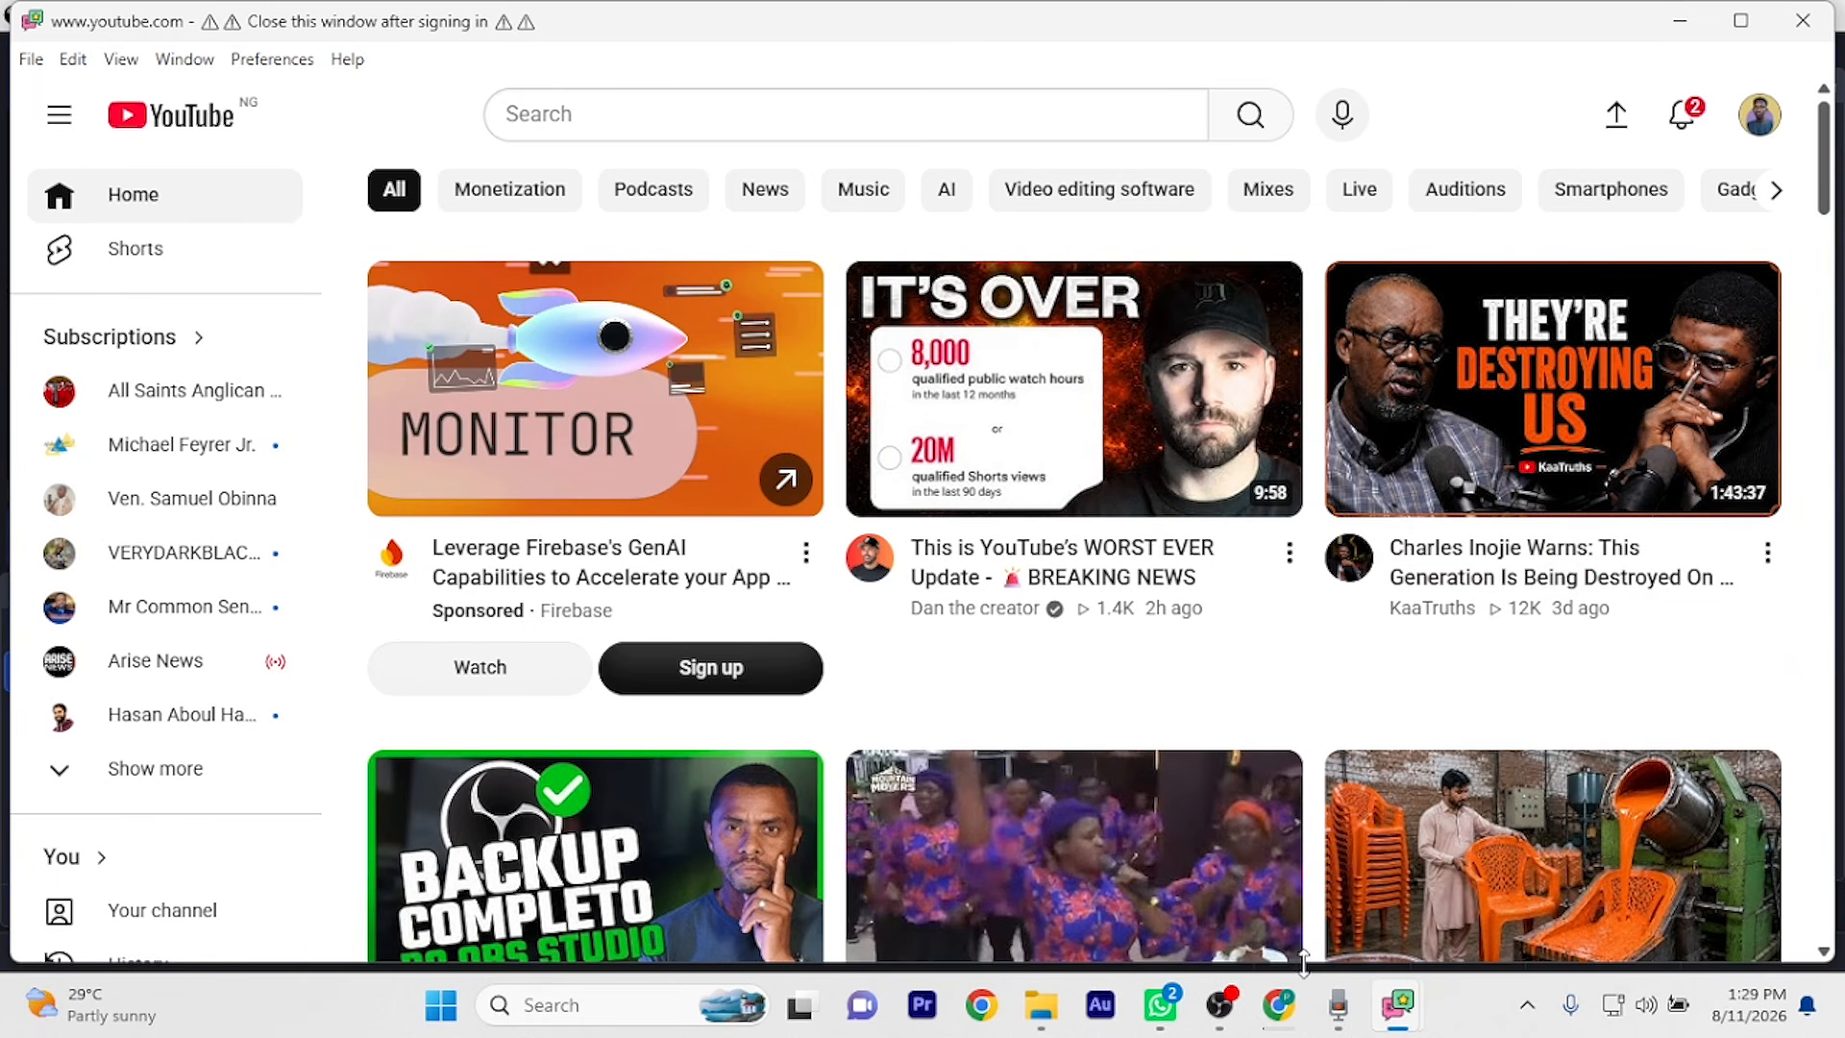
pyautogui.moveTo(1350, 1001)
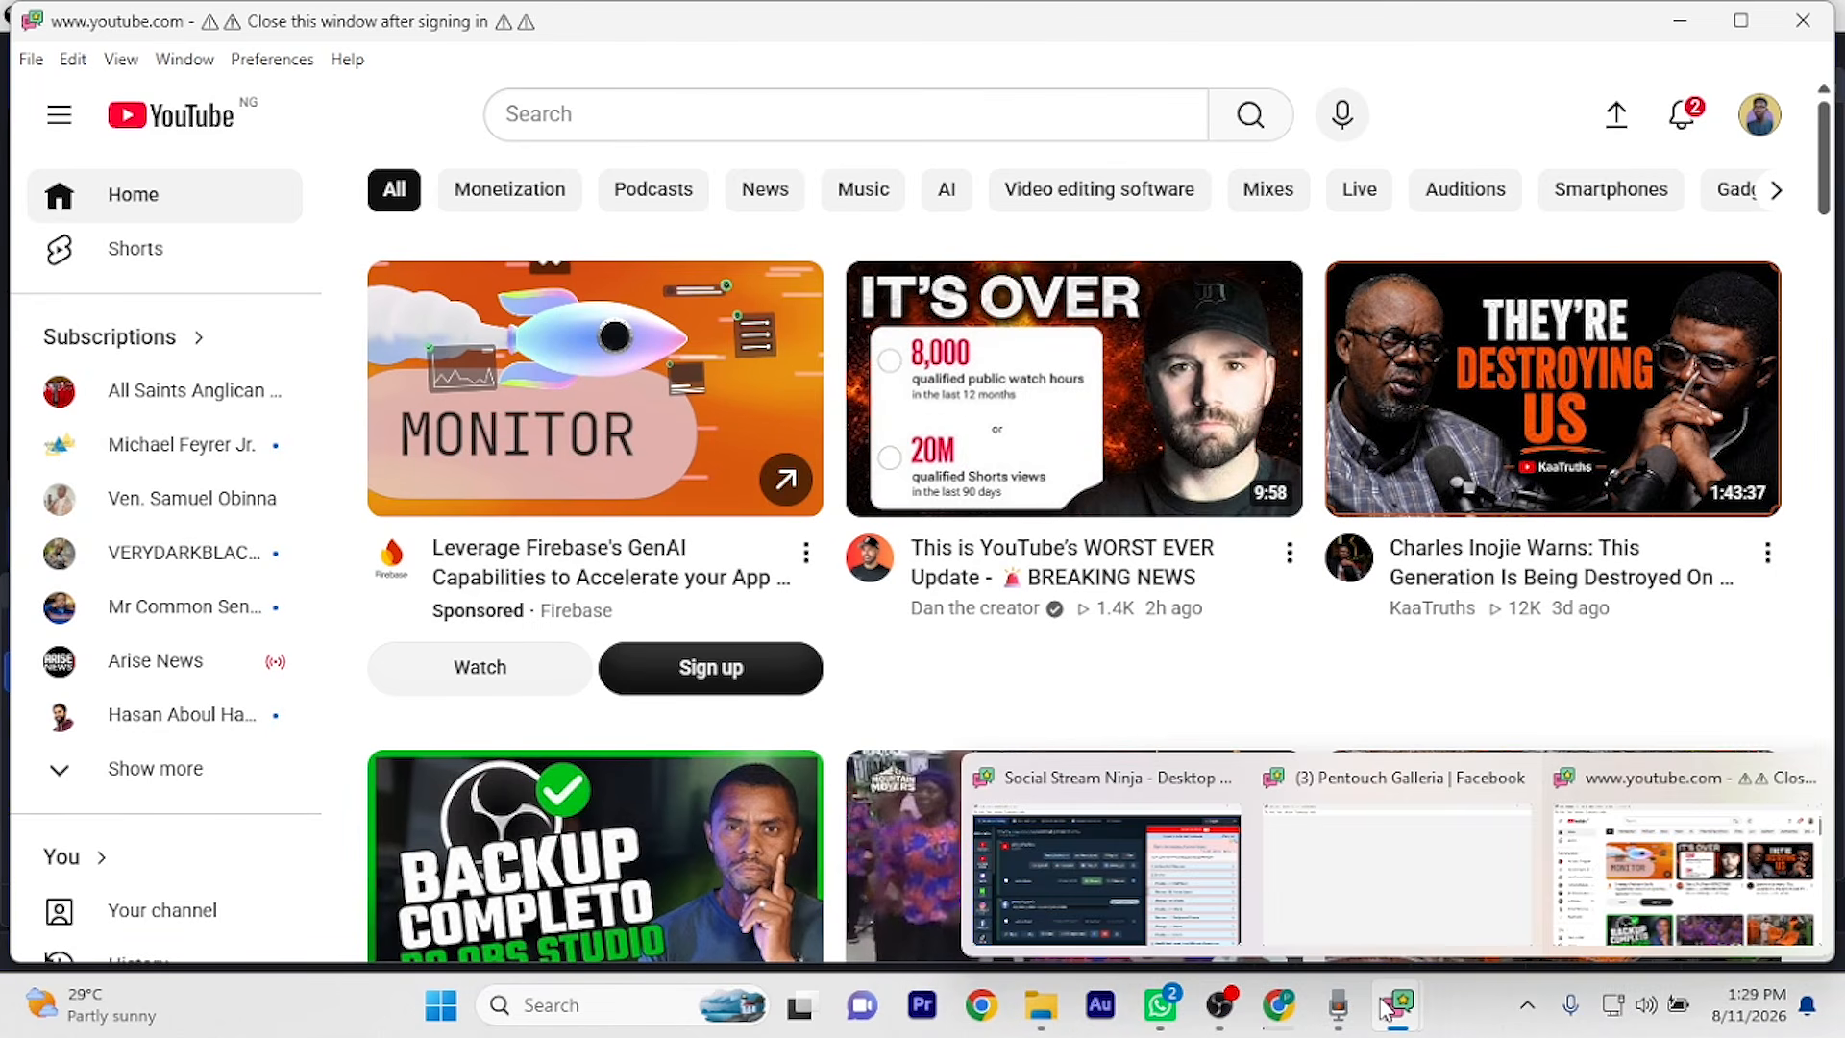
pyautogui.click(1211, 876)
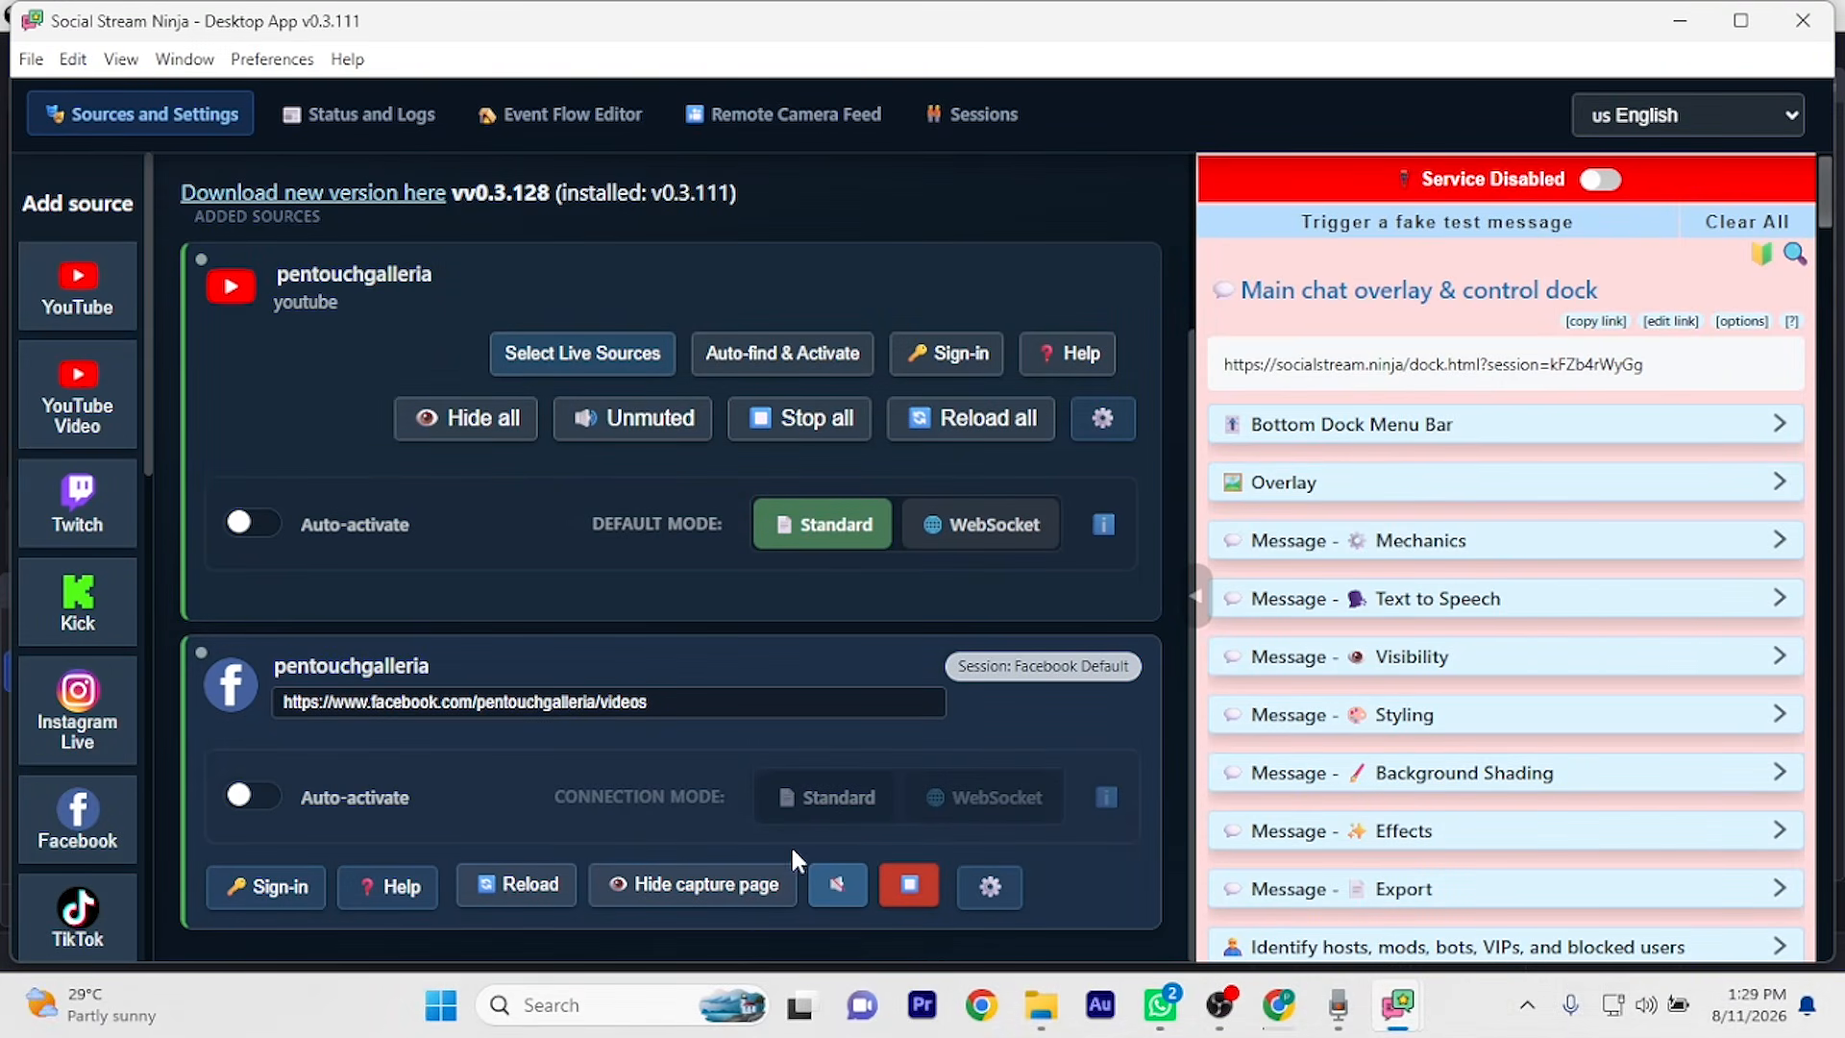
# Sign in the Facebook source by keeping its existing session, then review the sources list
pyautogui.click(279, 879)
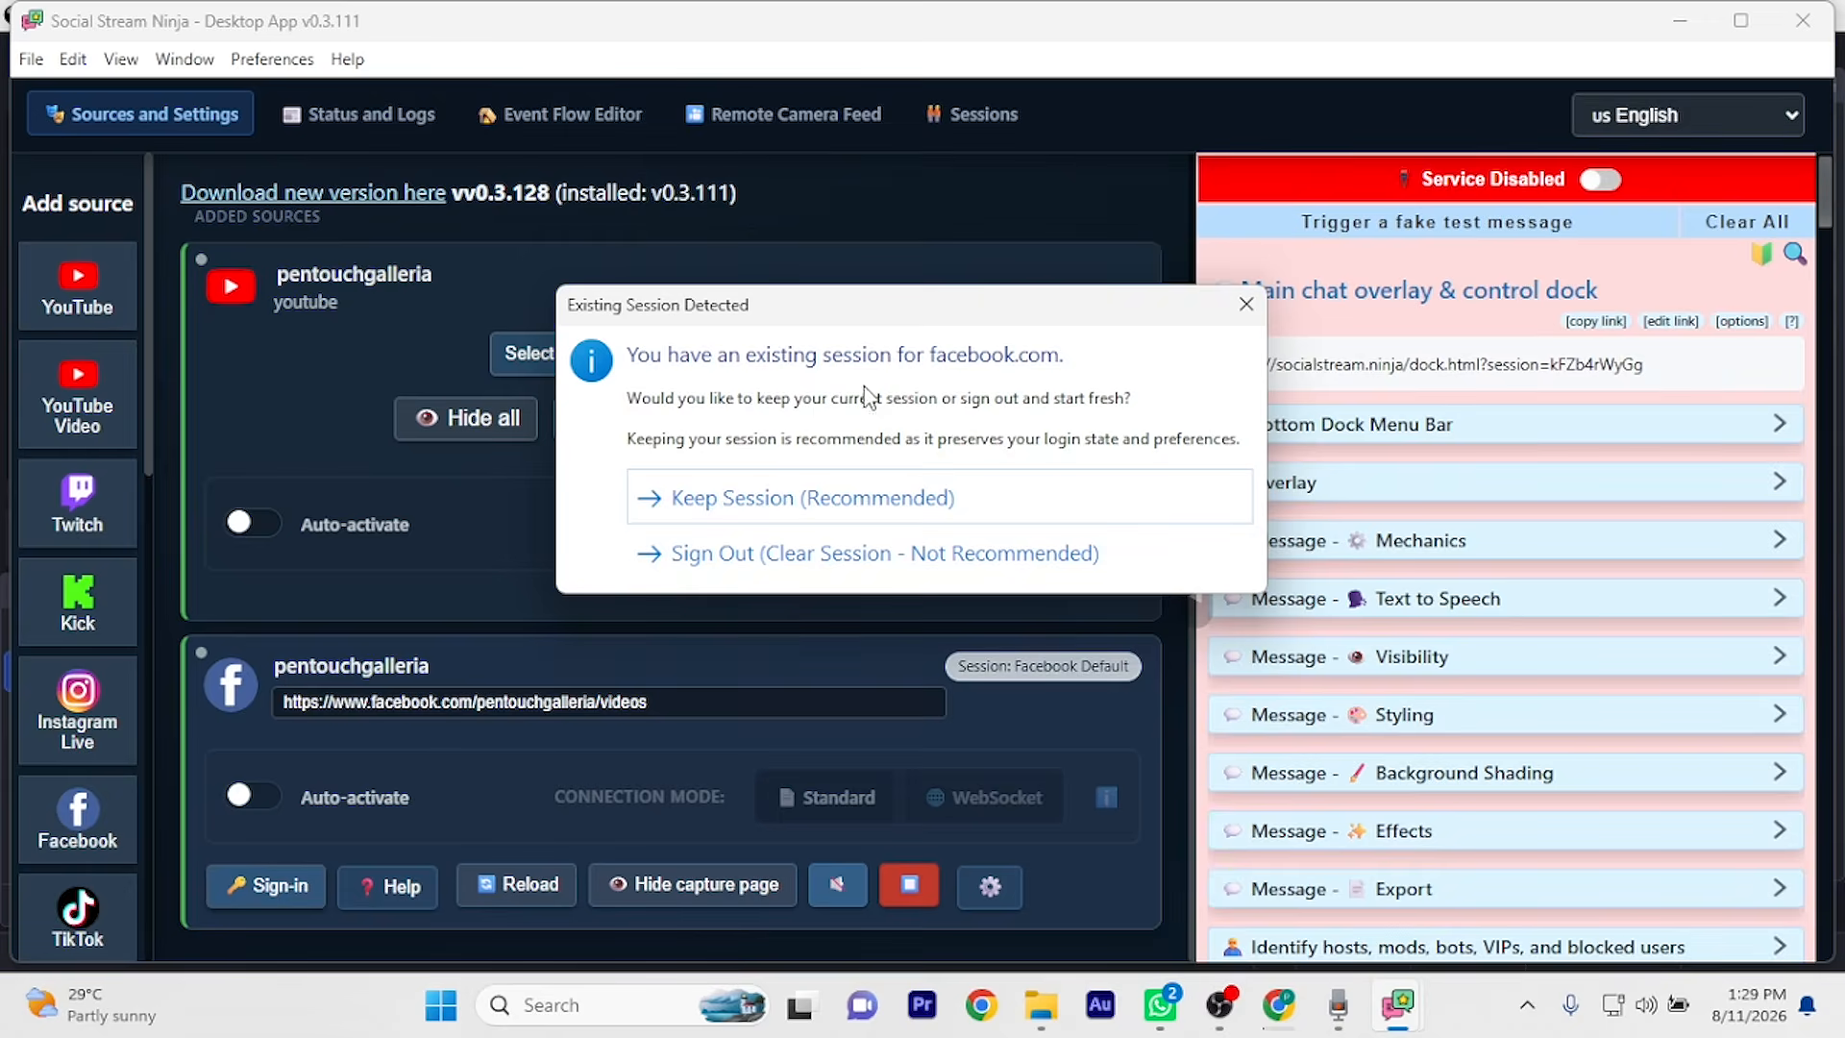
pyautogui.click(822, 498)
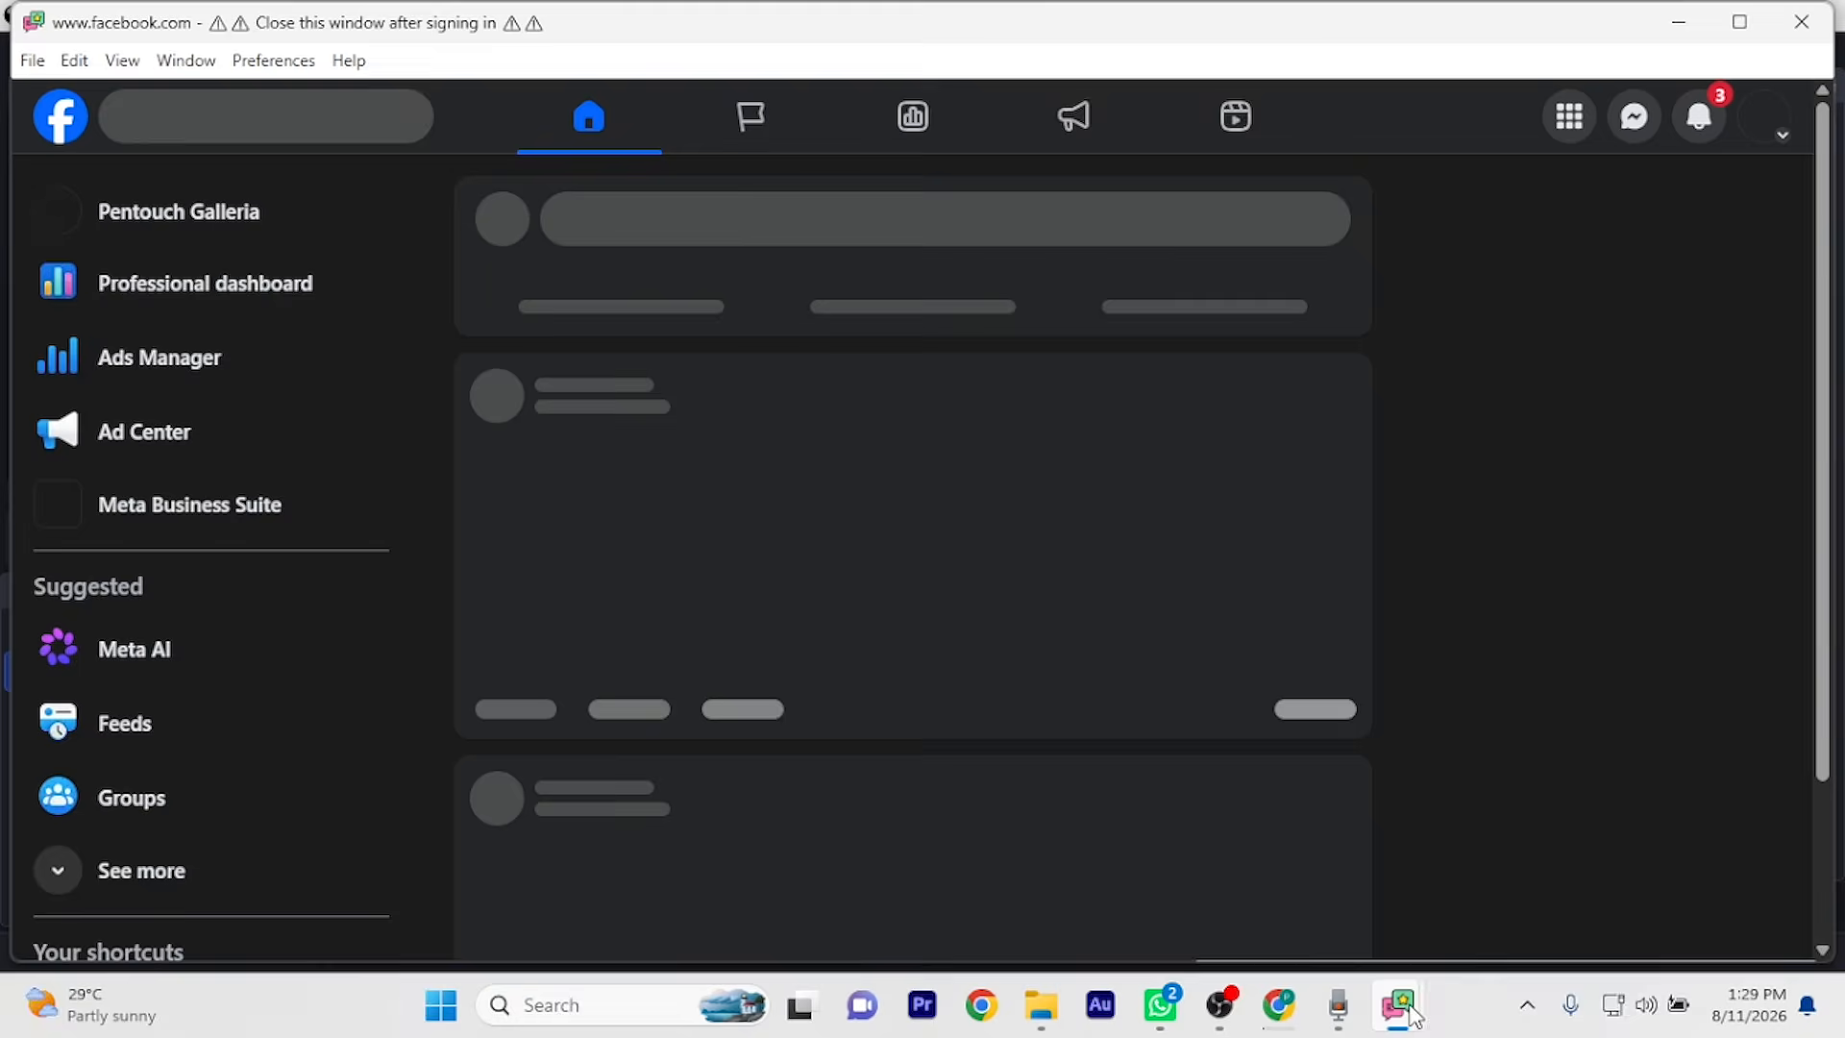
pyautogui.moveTo(1397, 1005)
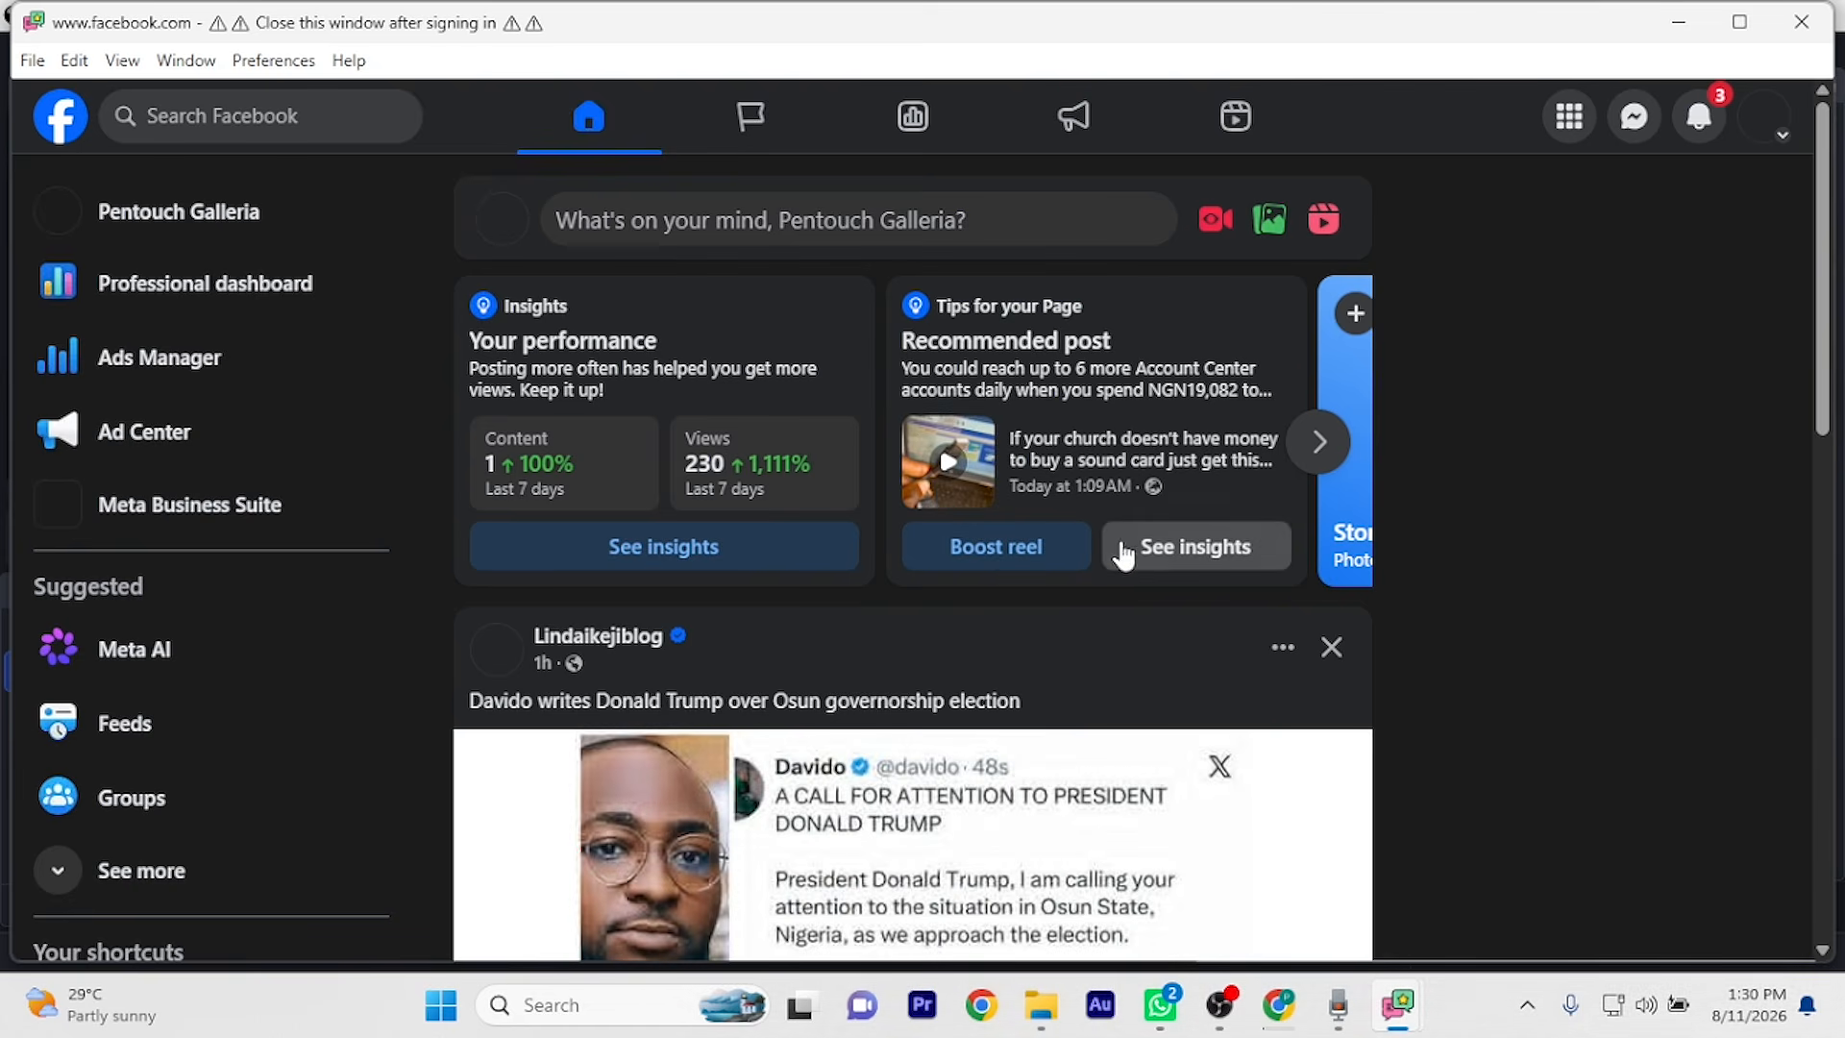
pyautogui.scroll(-5, 252, 684)
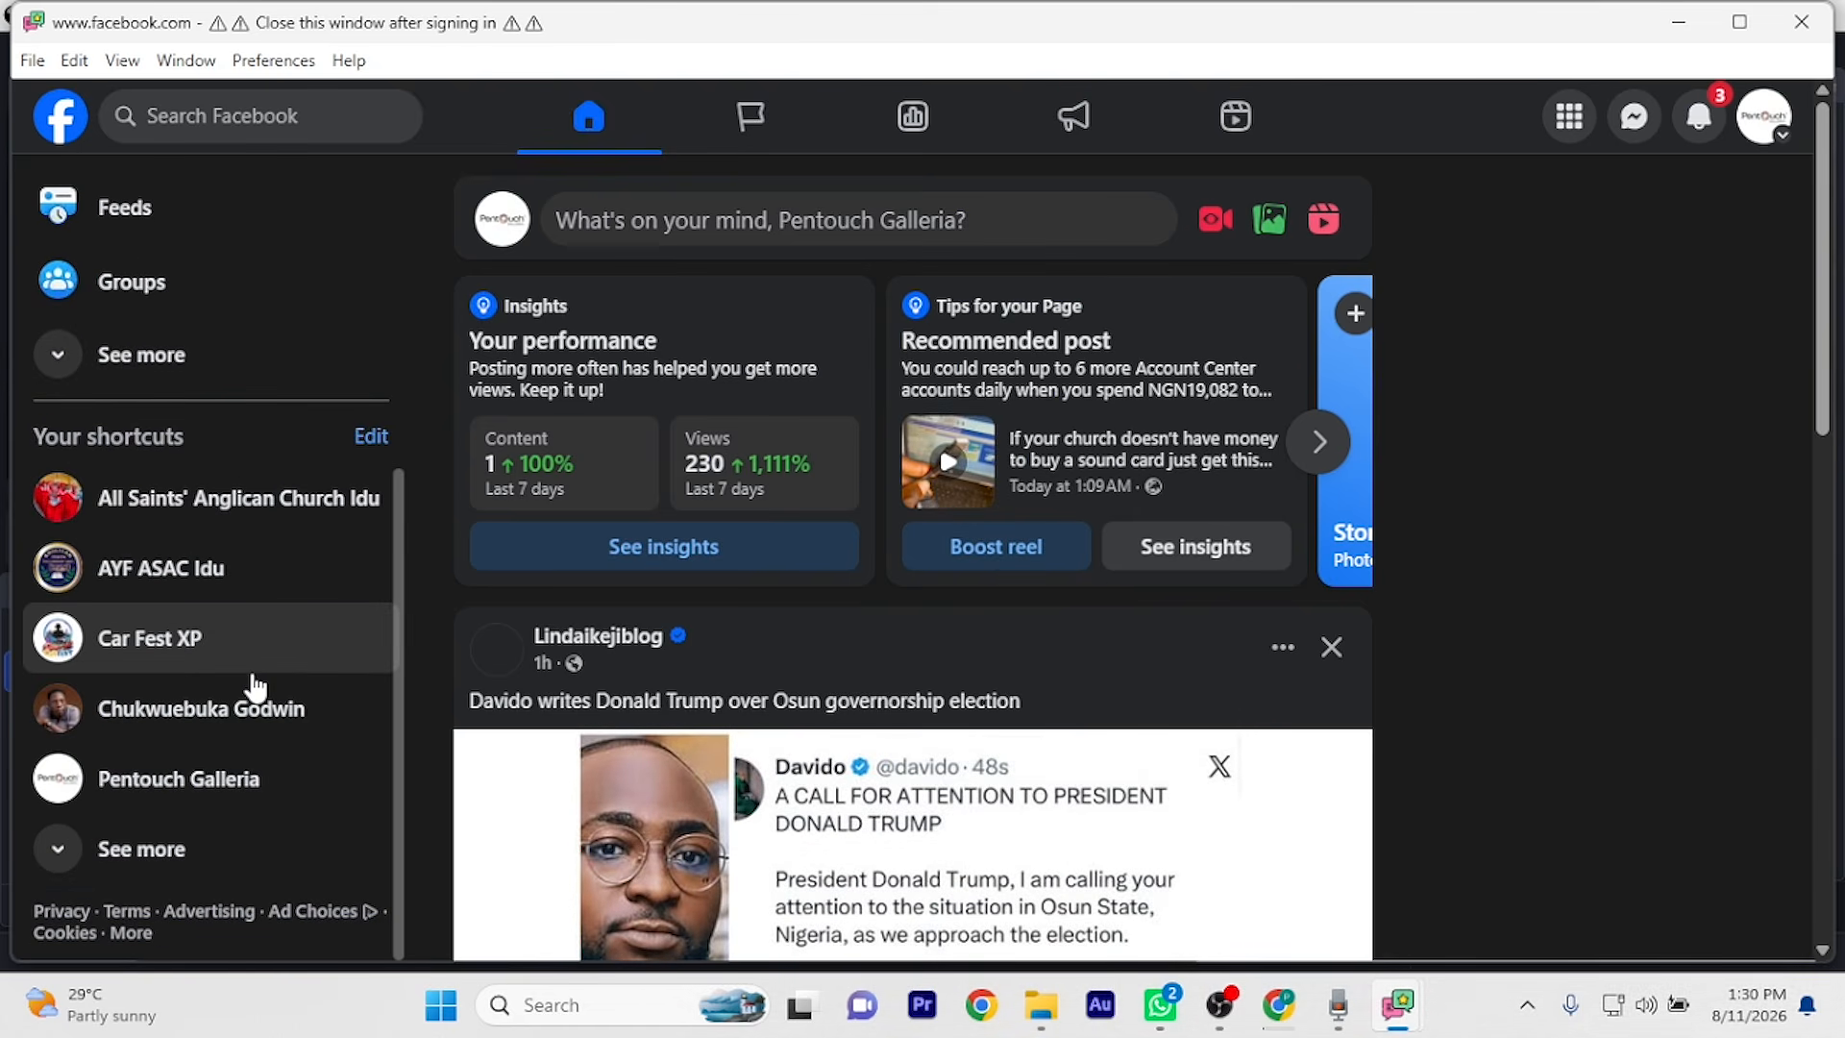
pyautogui.scroll(5, 314, 643)
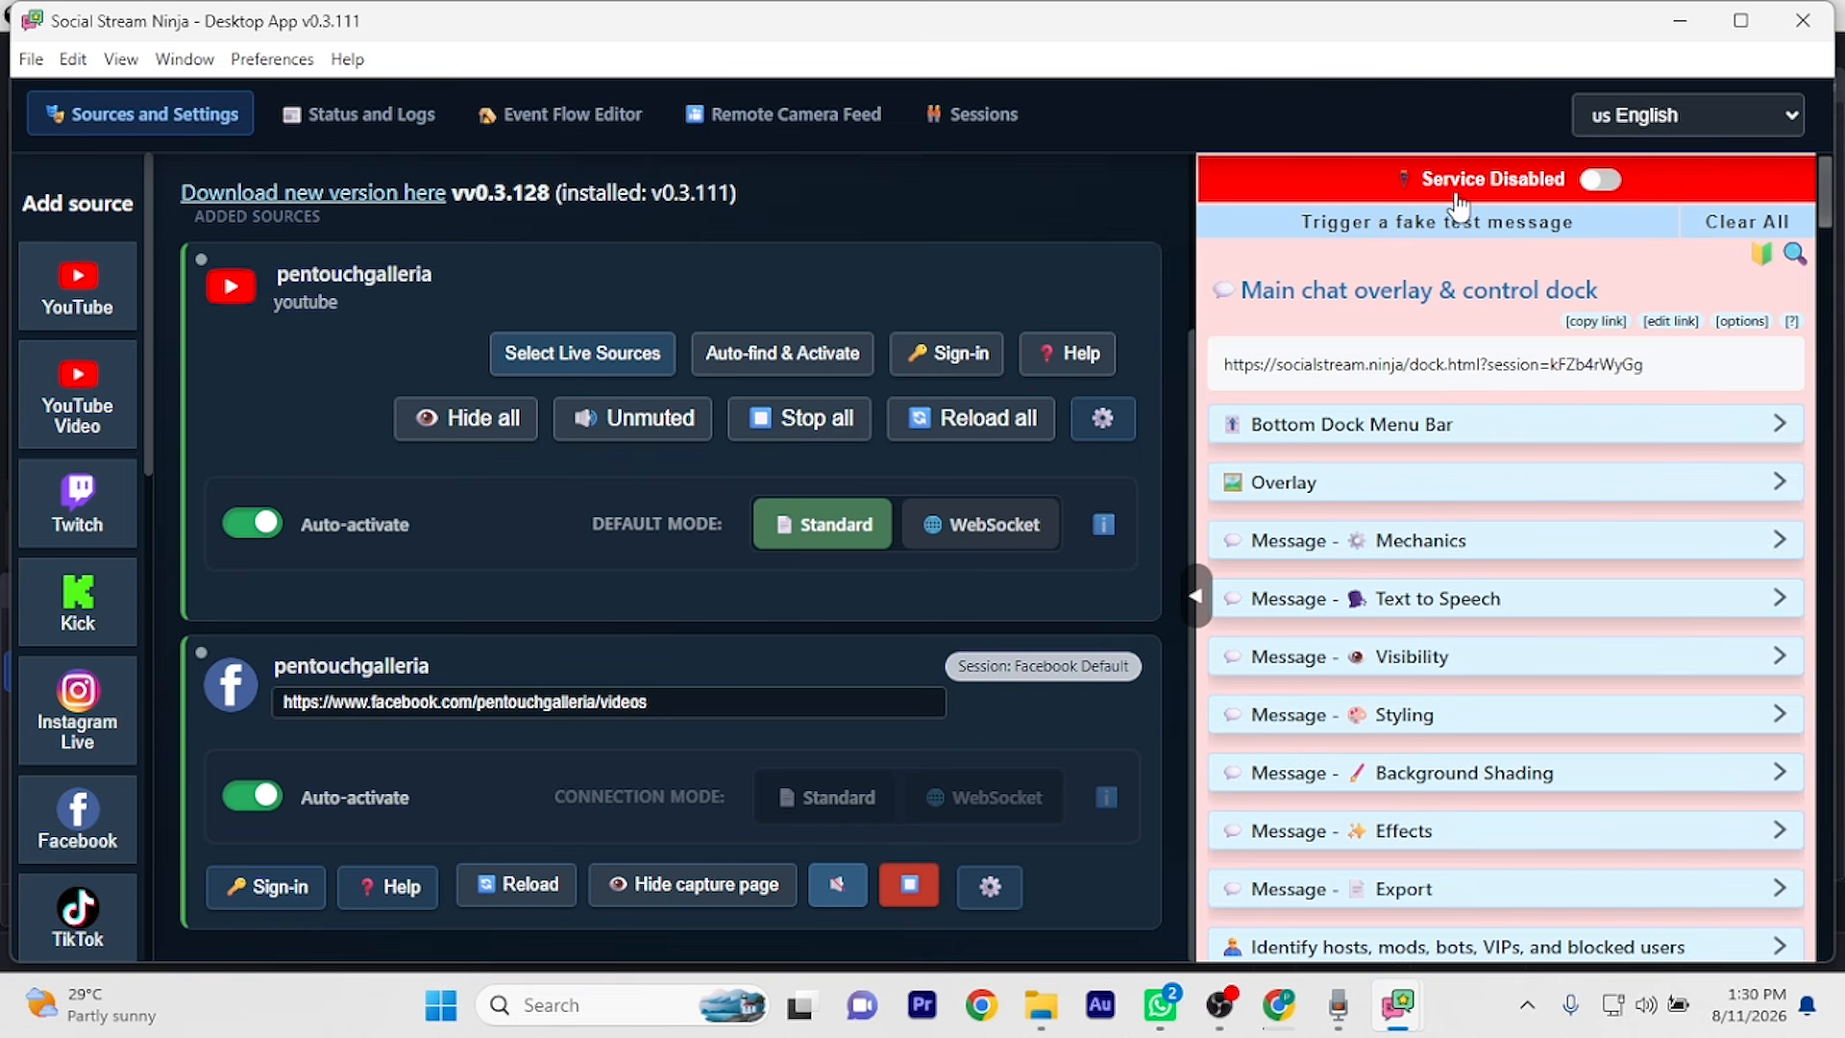
# Switch the service to Service Active and copy the Main chat overlay & control dock link
pyautogui.click(1603, 182)
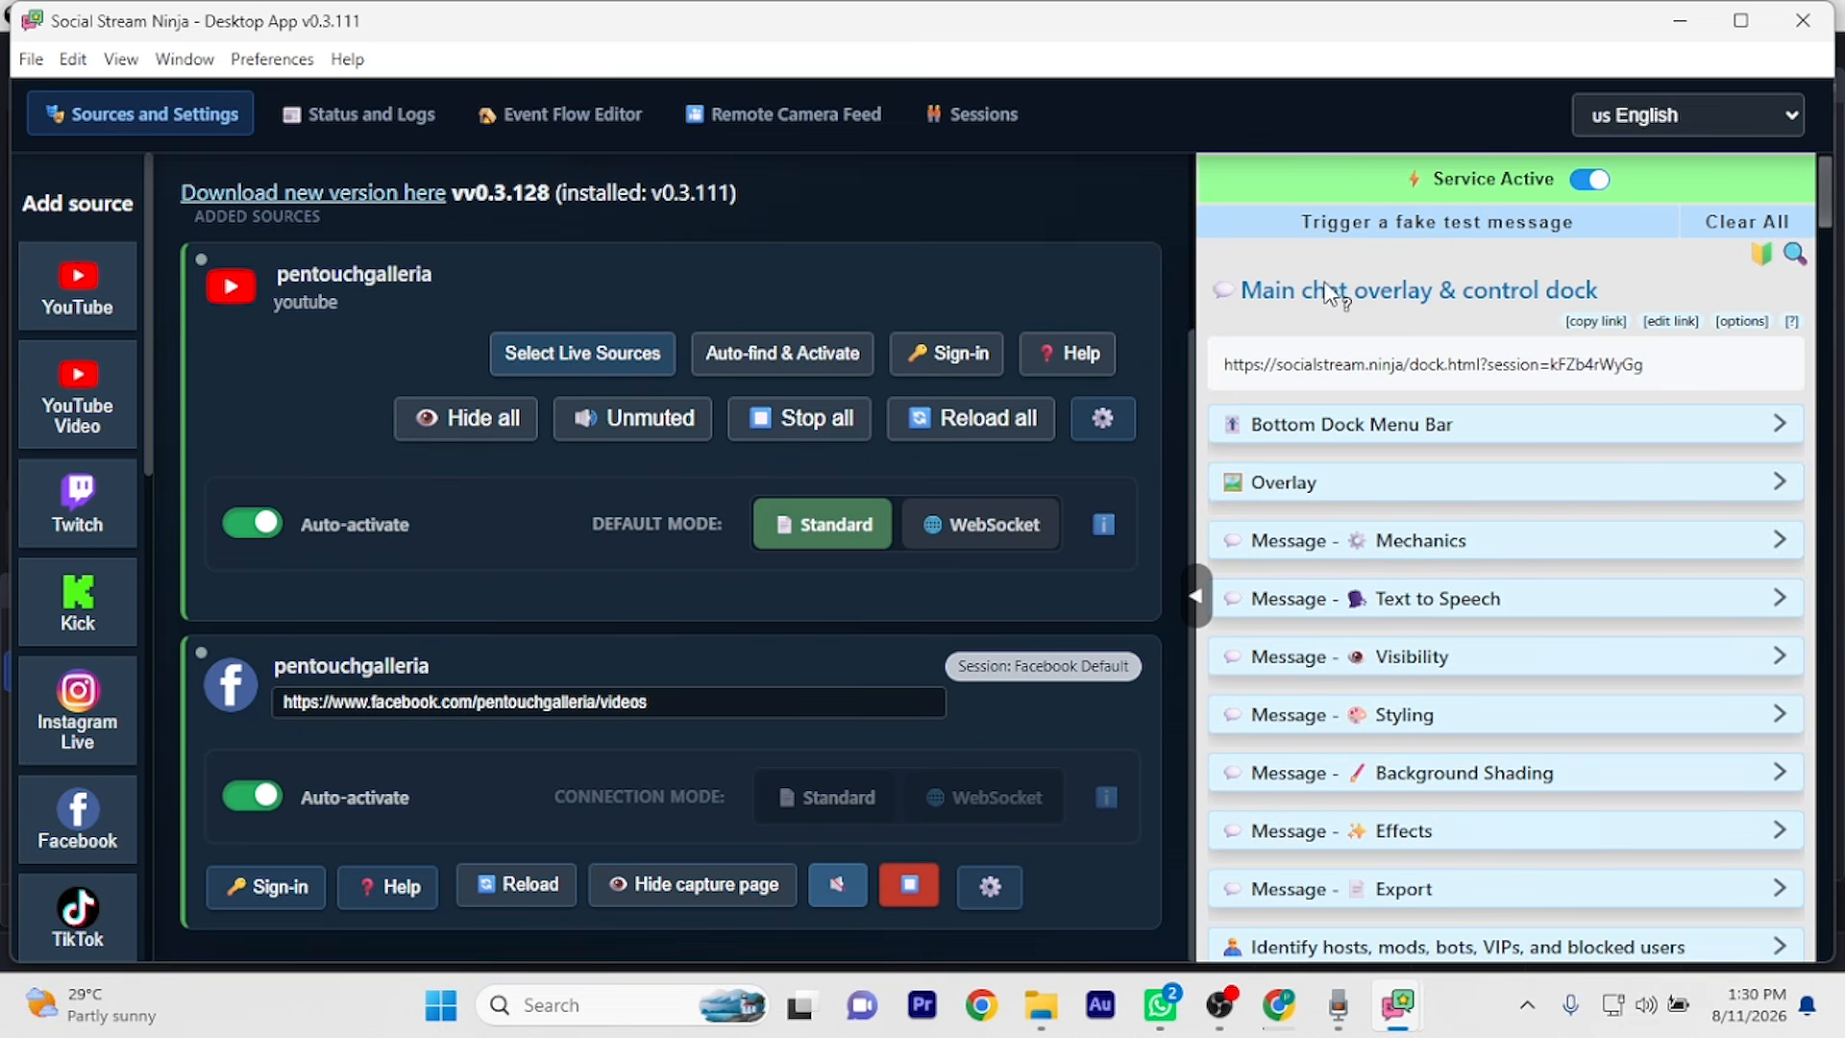
pyautogui.click(1602, 324)
# Add a STREAM NINJA custom browser dock with the pasted dock URL and dock it on the left
pyautogui.moveTo(1220, 1004)
pyautogui.click(1191, 926)
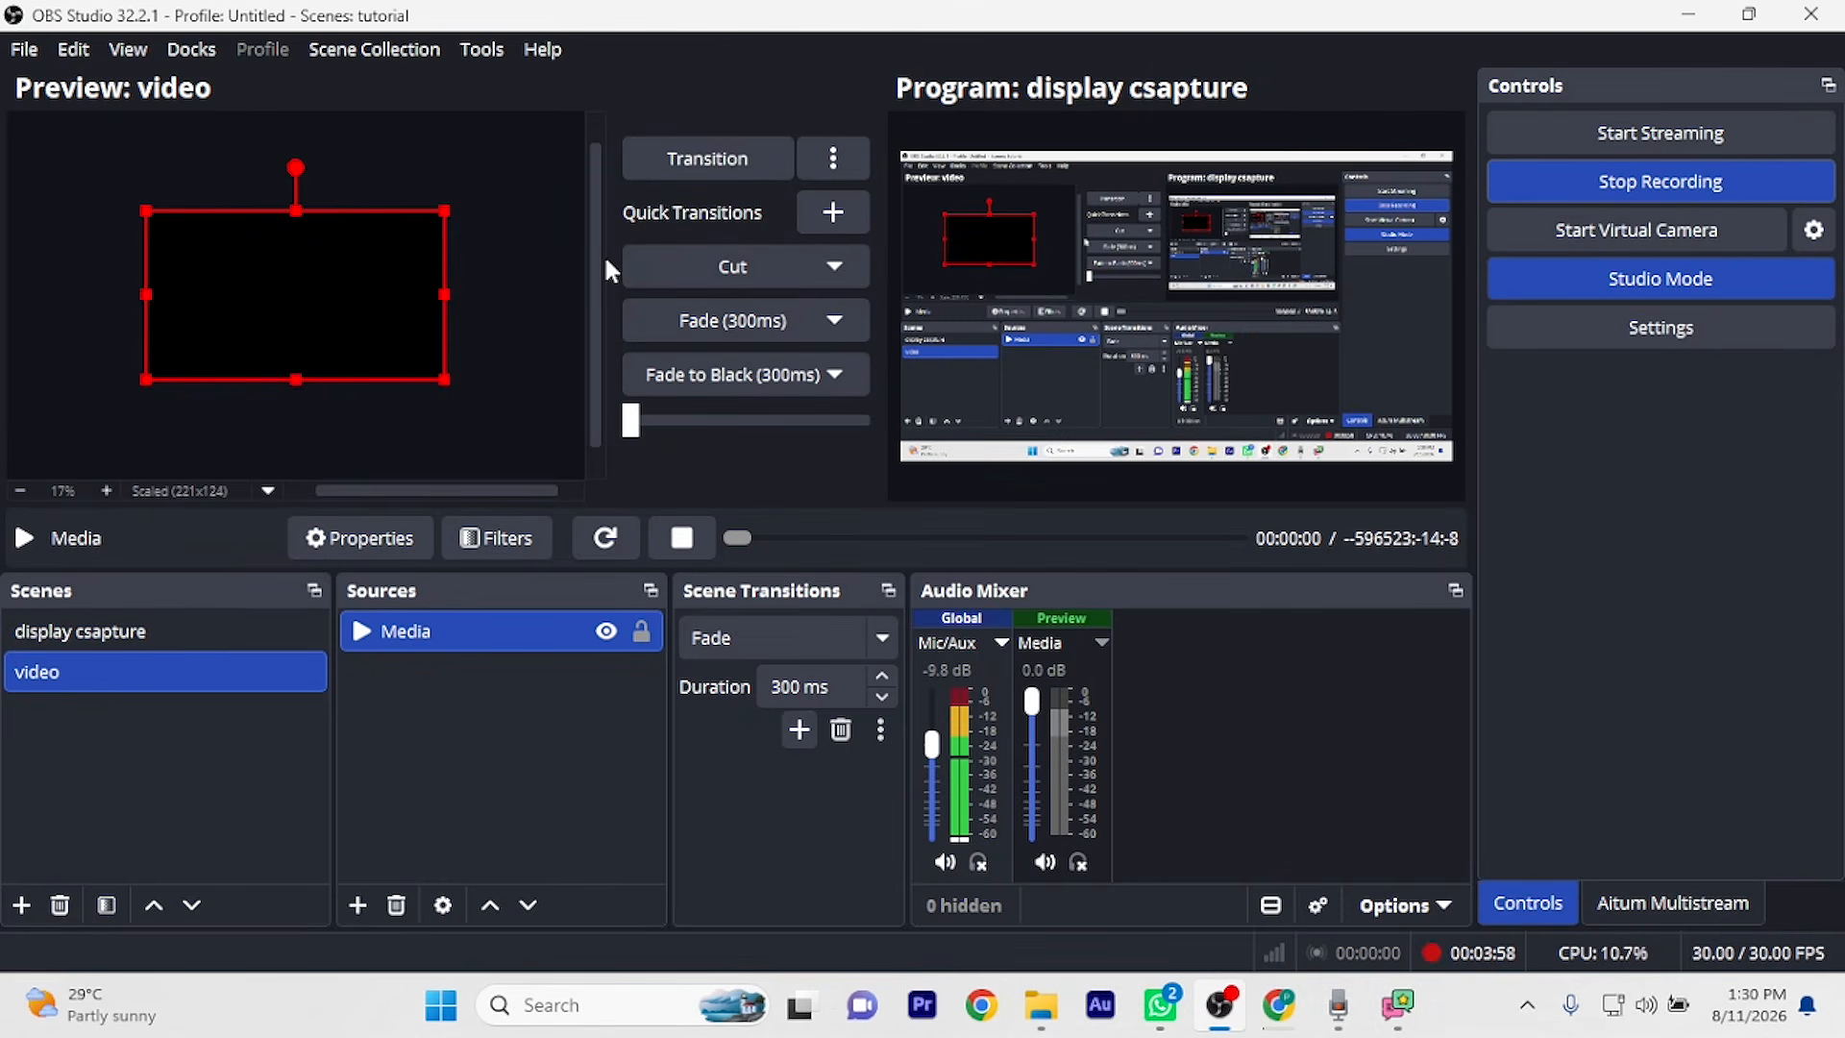
pyautogui.click(193, 50)
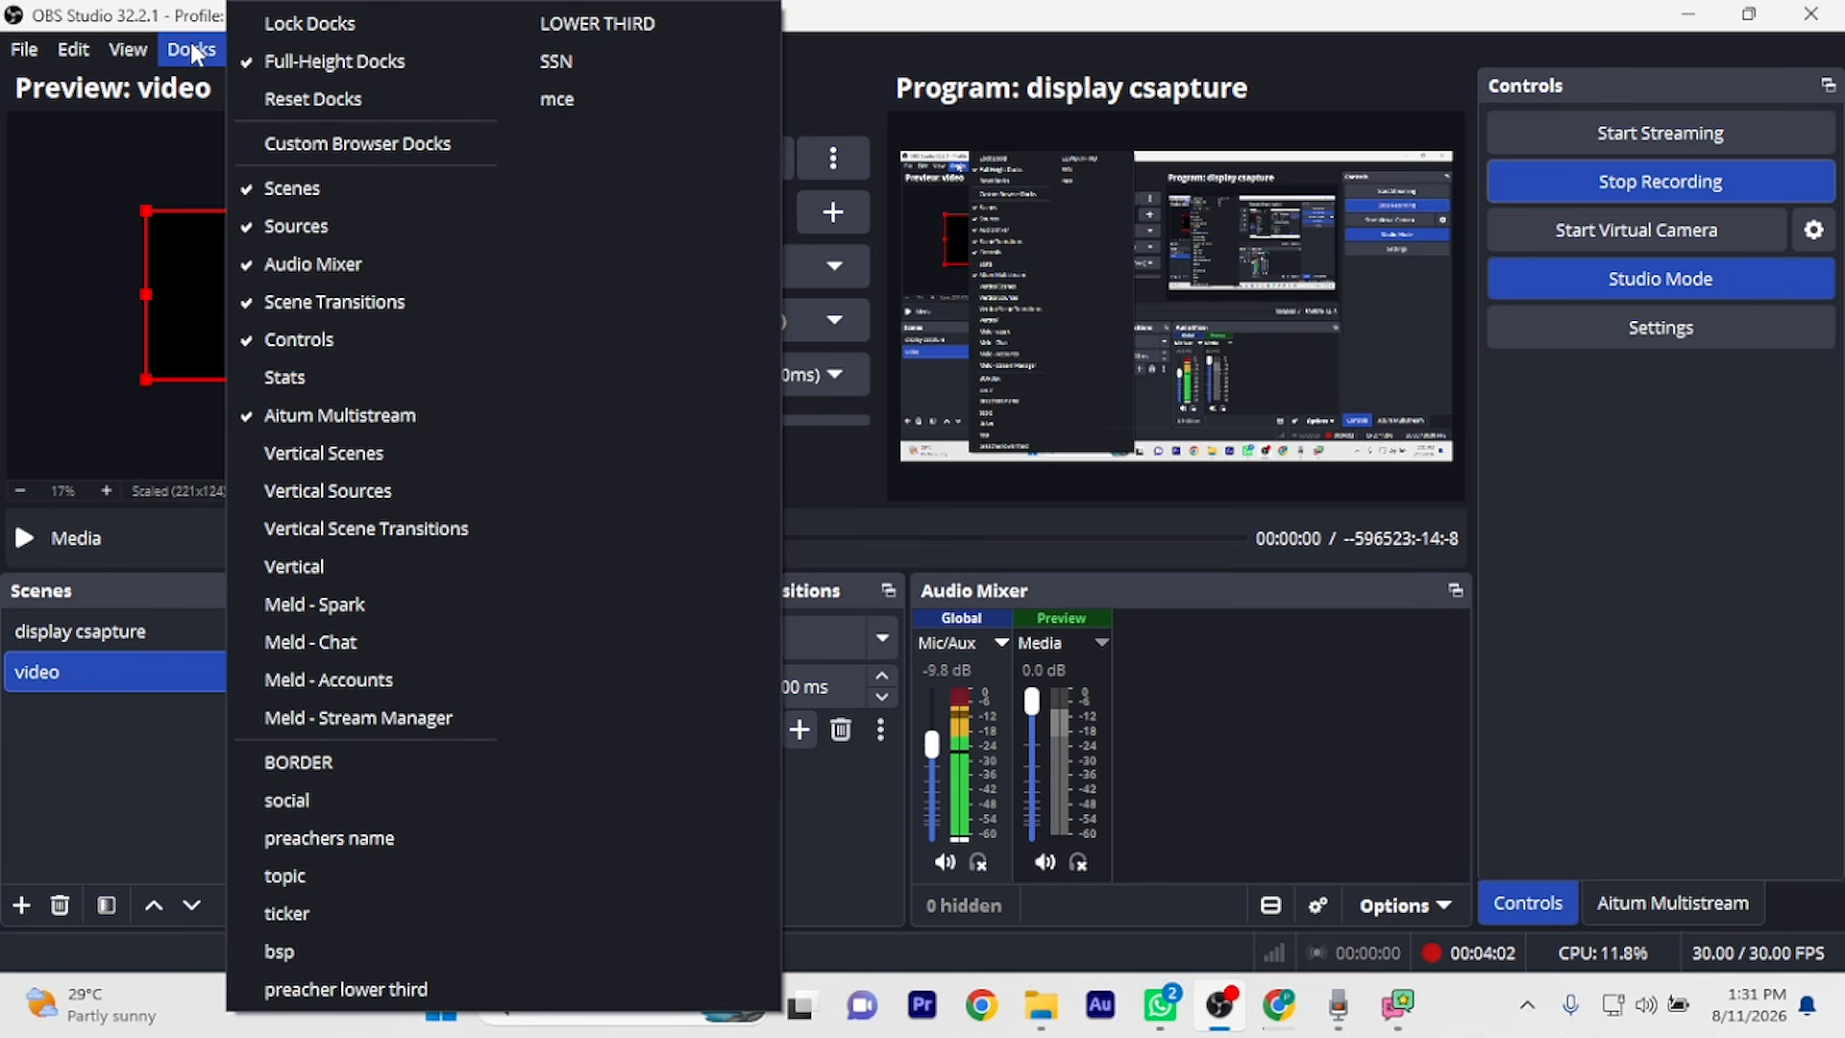
pyautogui.click(370, 142)
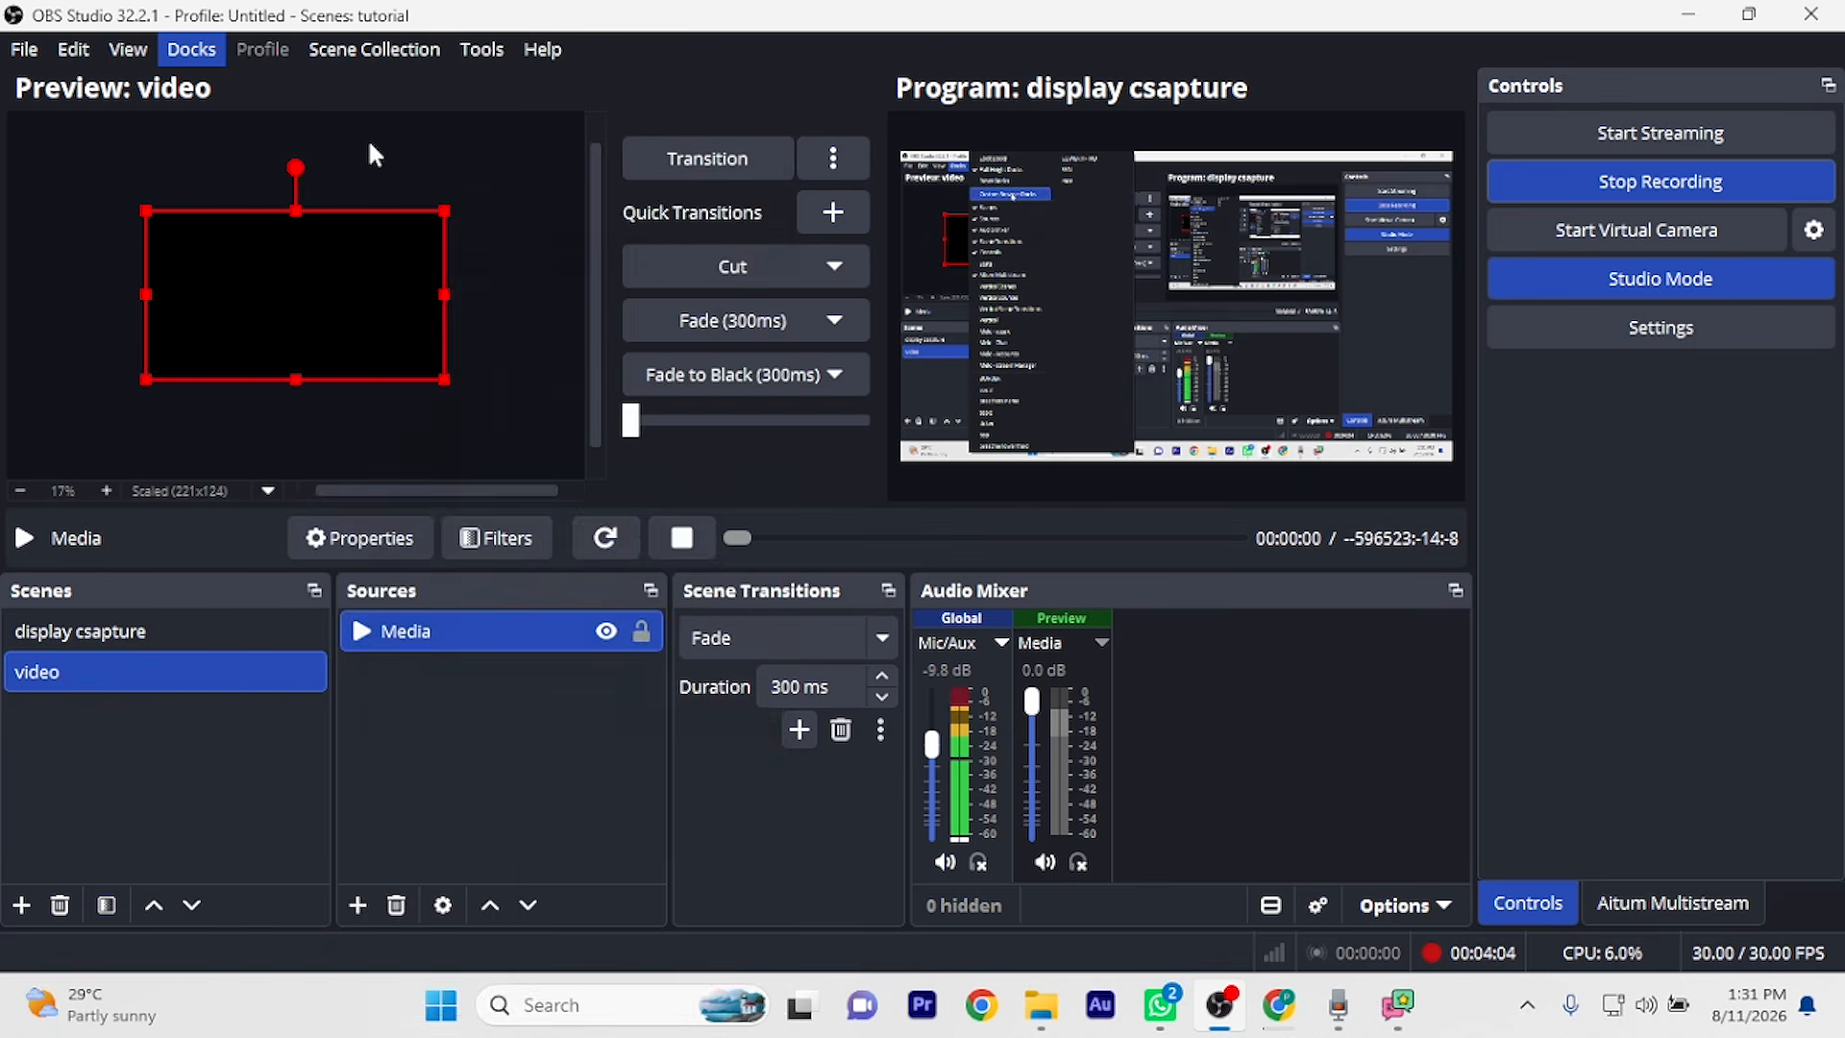
pyautogui.scroll(-2, 601, 585)
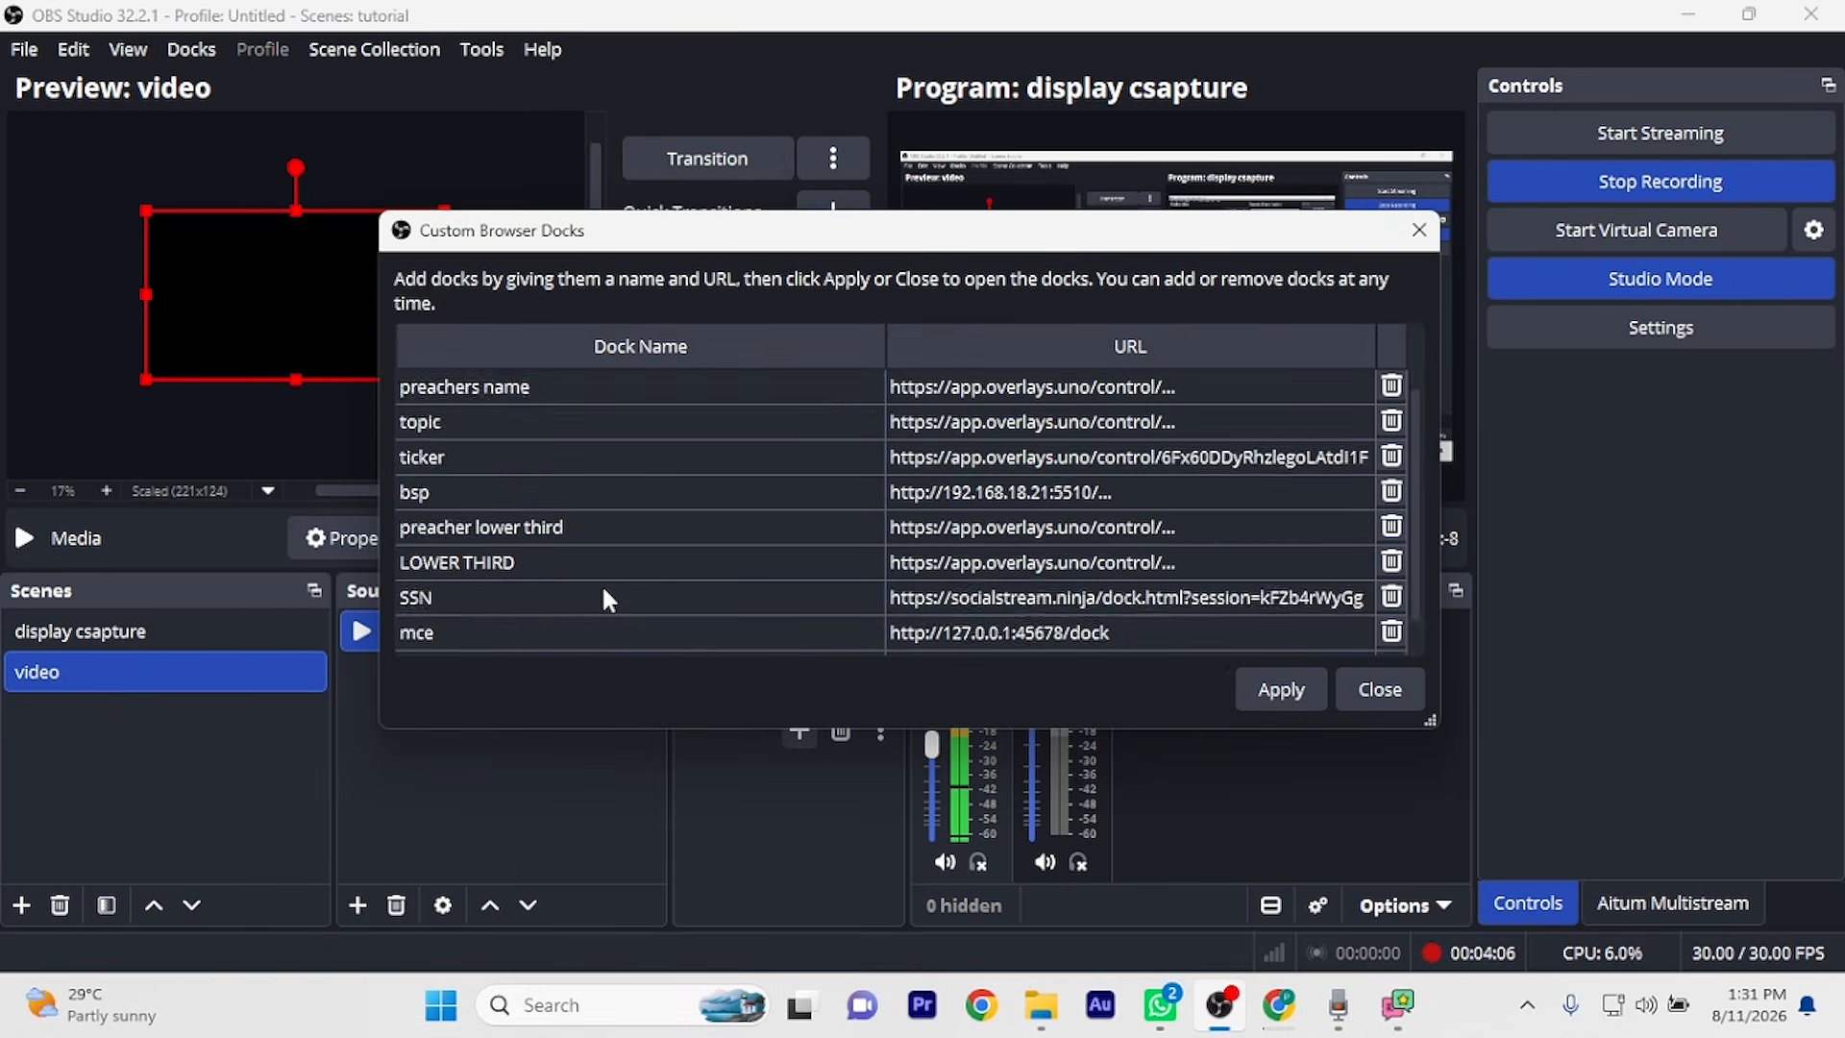
pyautogui.doubleClick(458, 638)
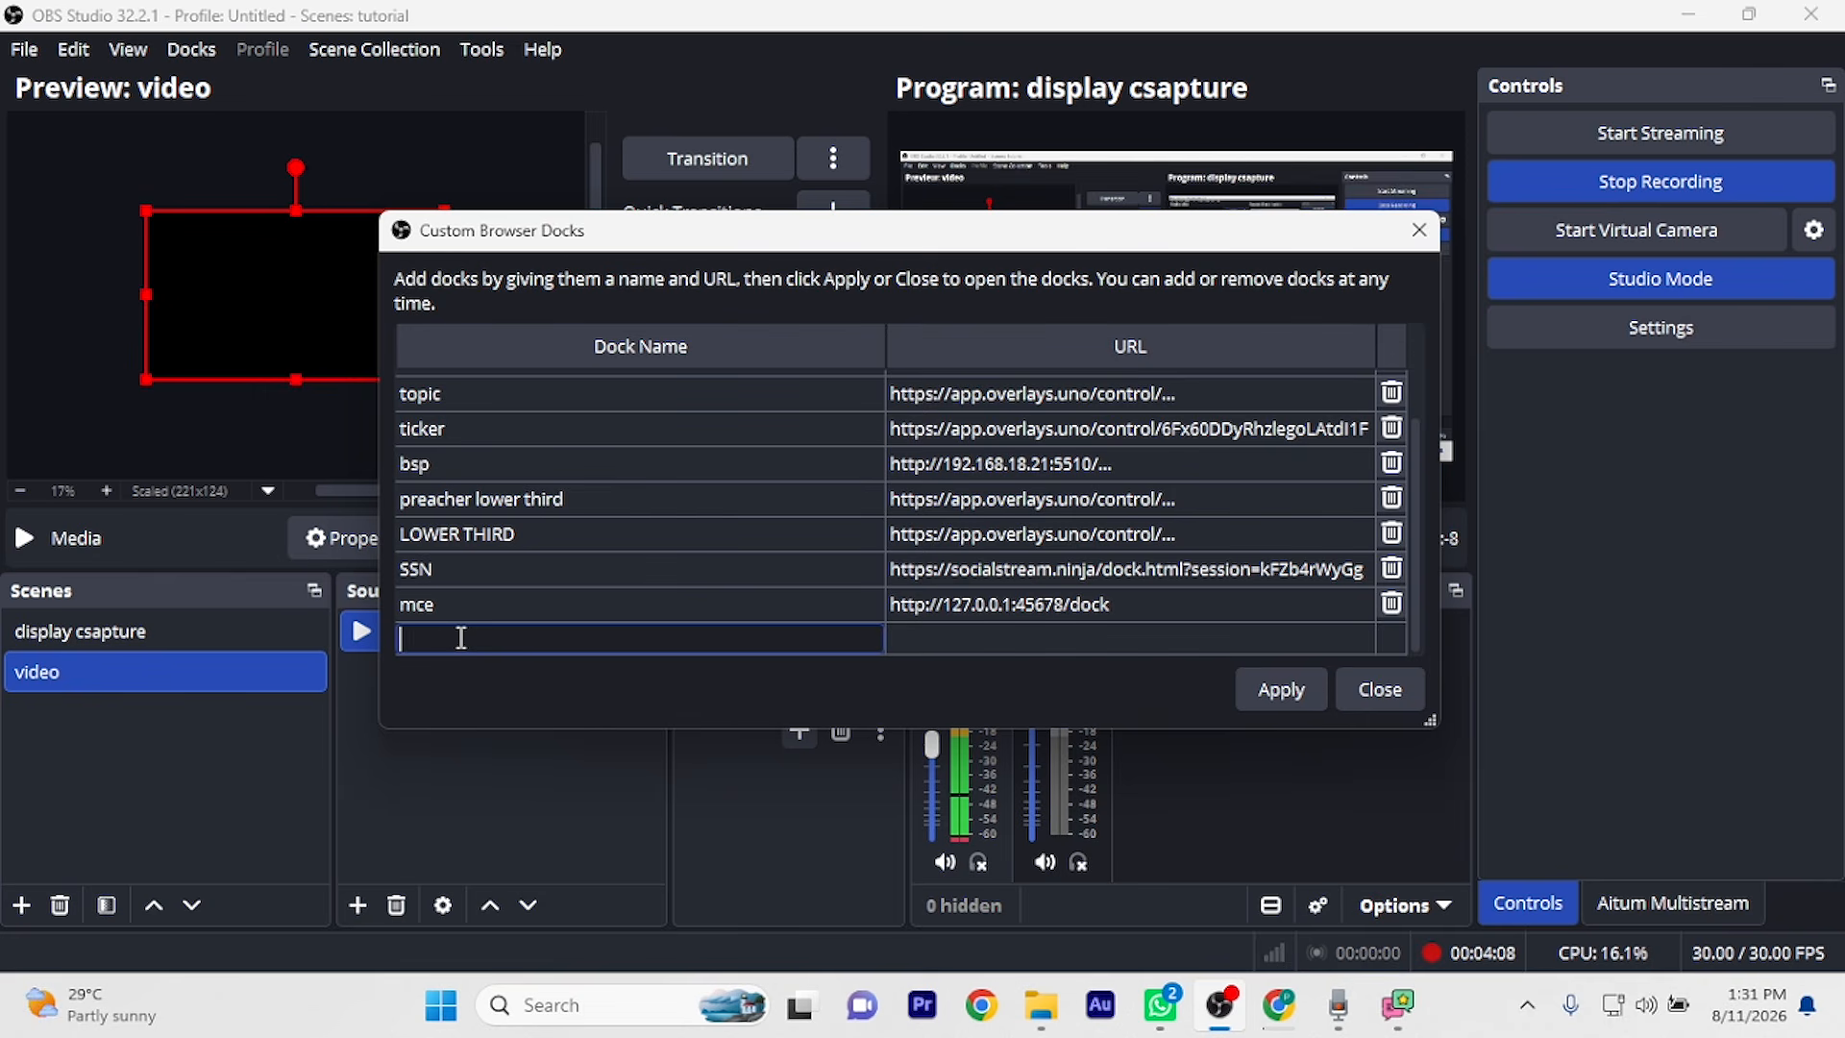
pyautogui.write('STREAM NINJA')
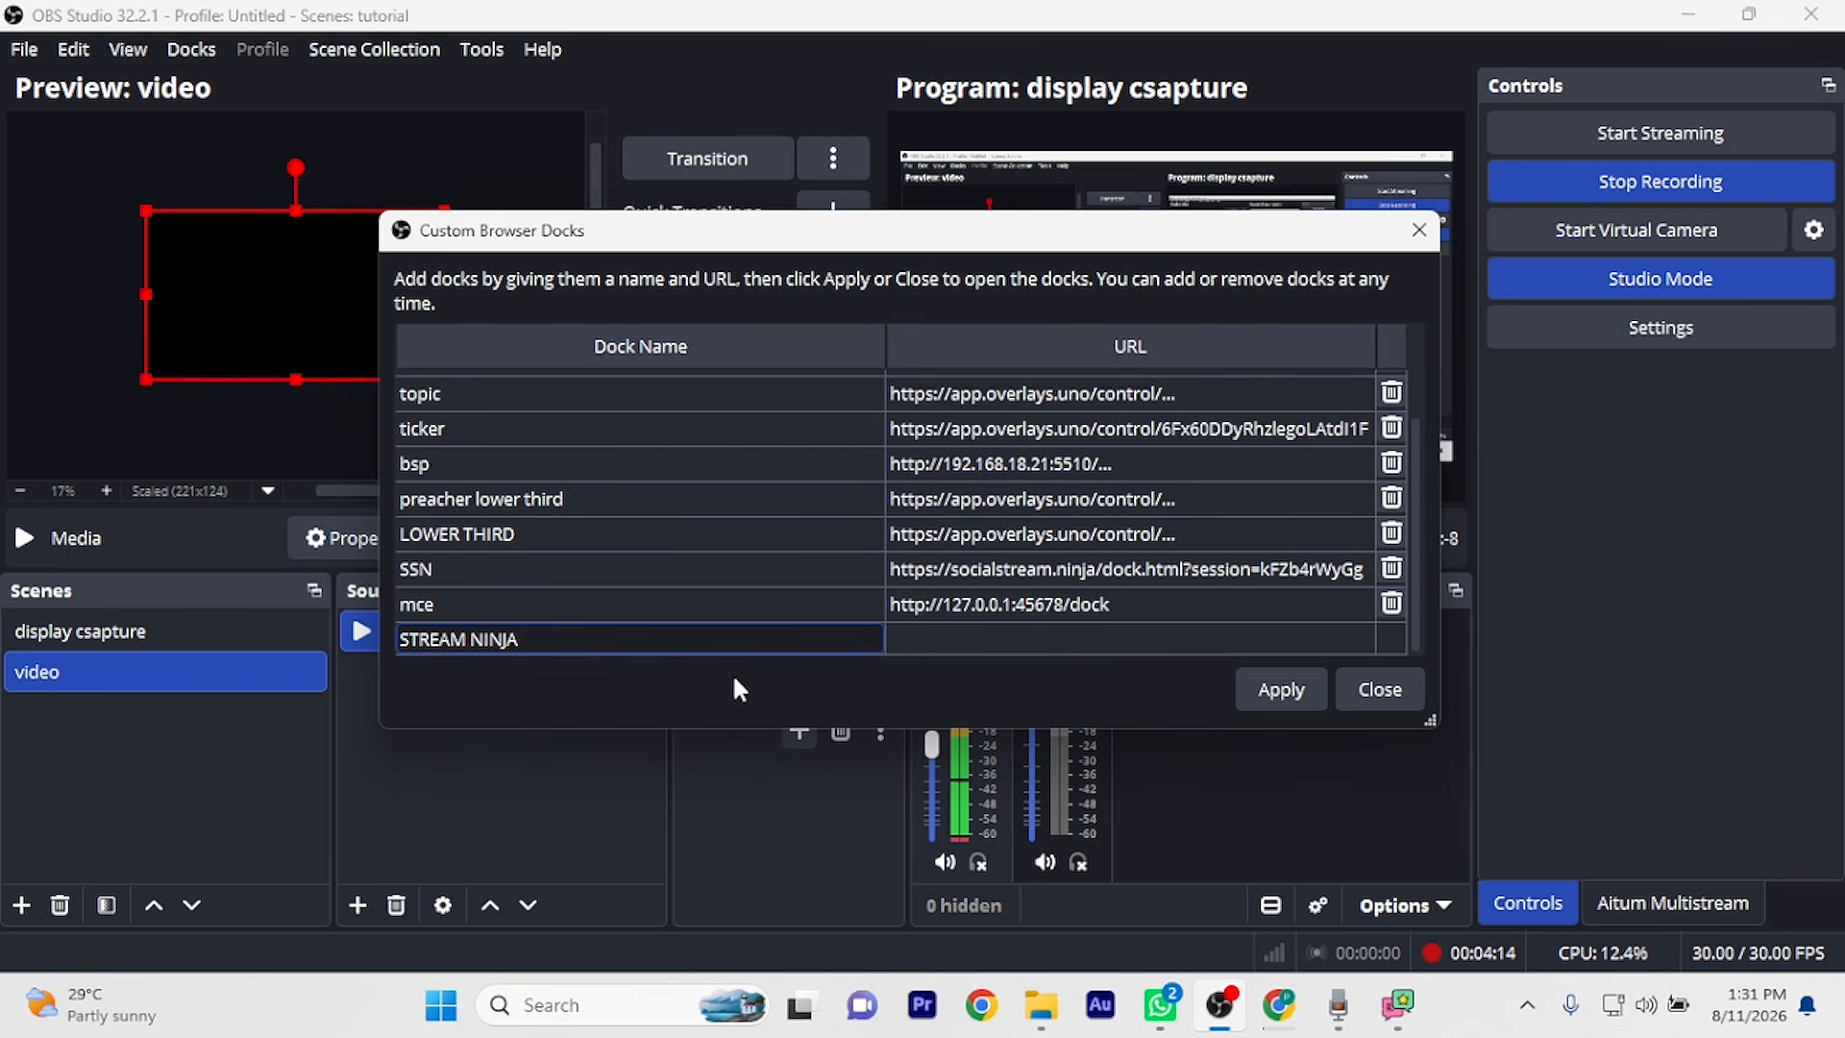
pyautogui.doubleClick(919, 635)
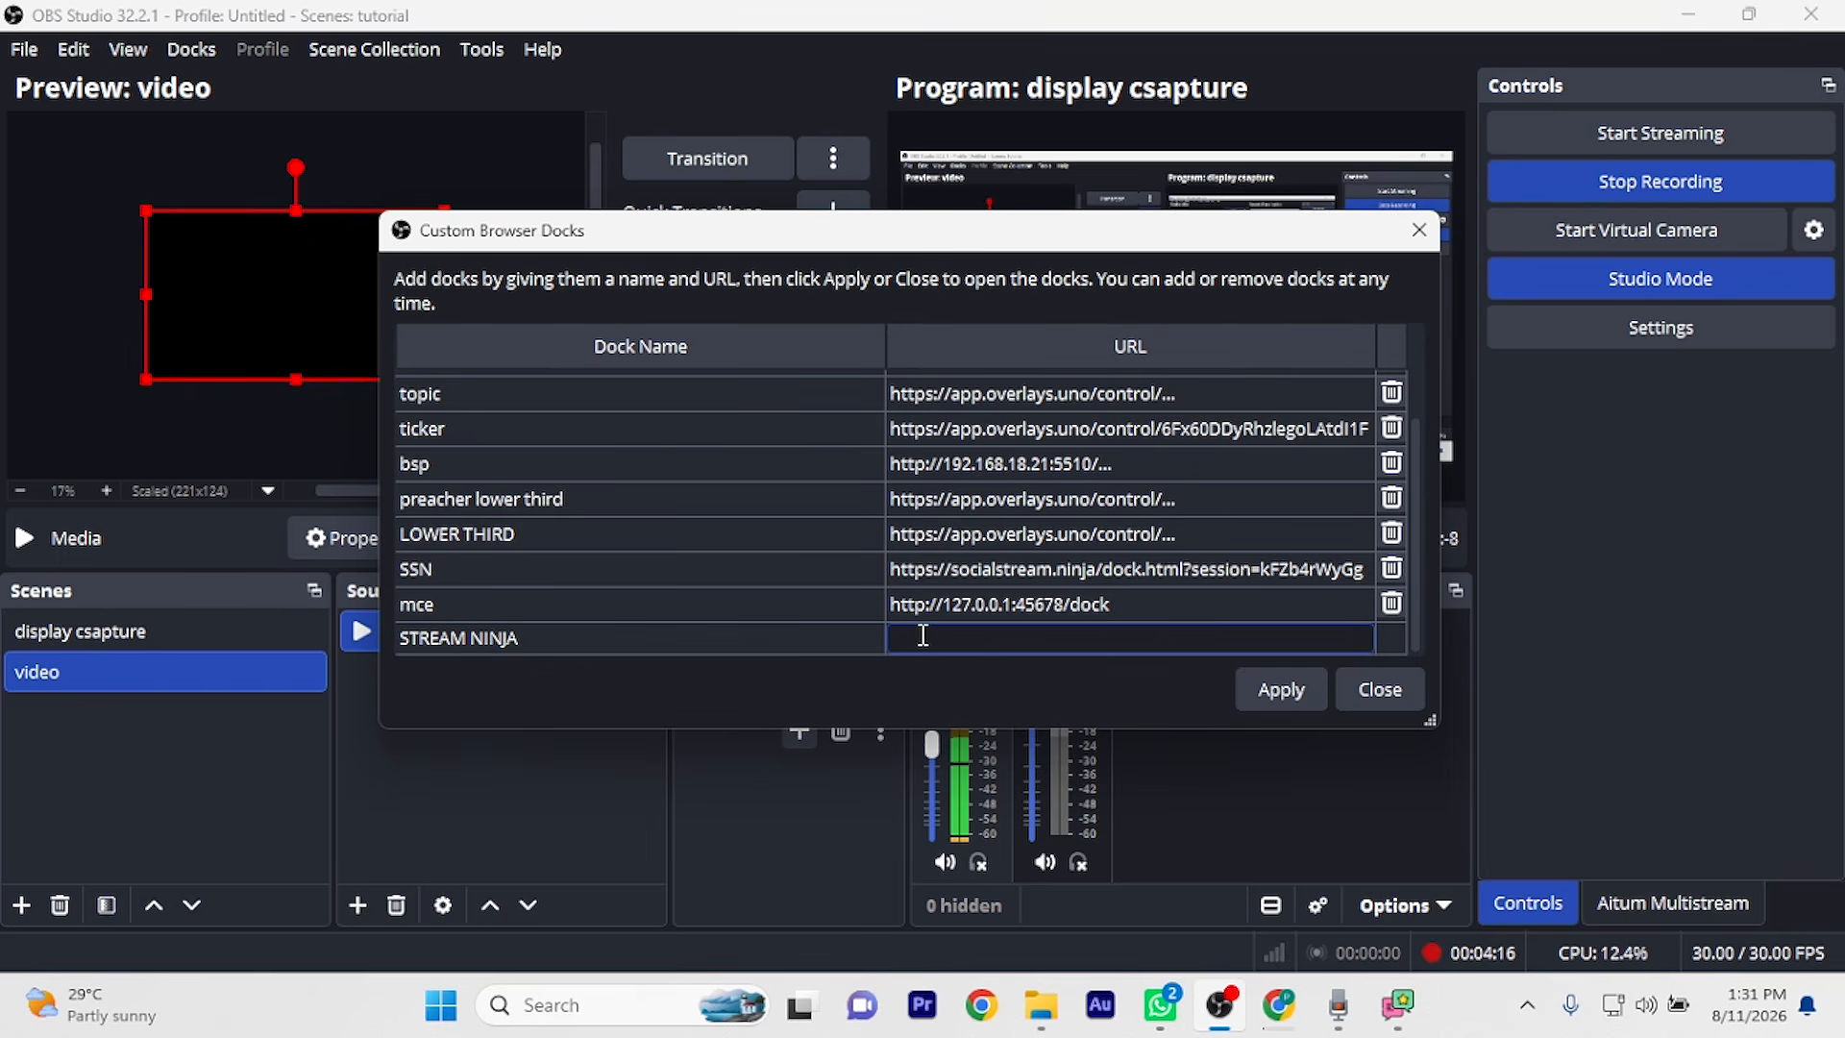
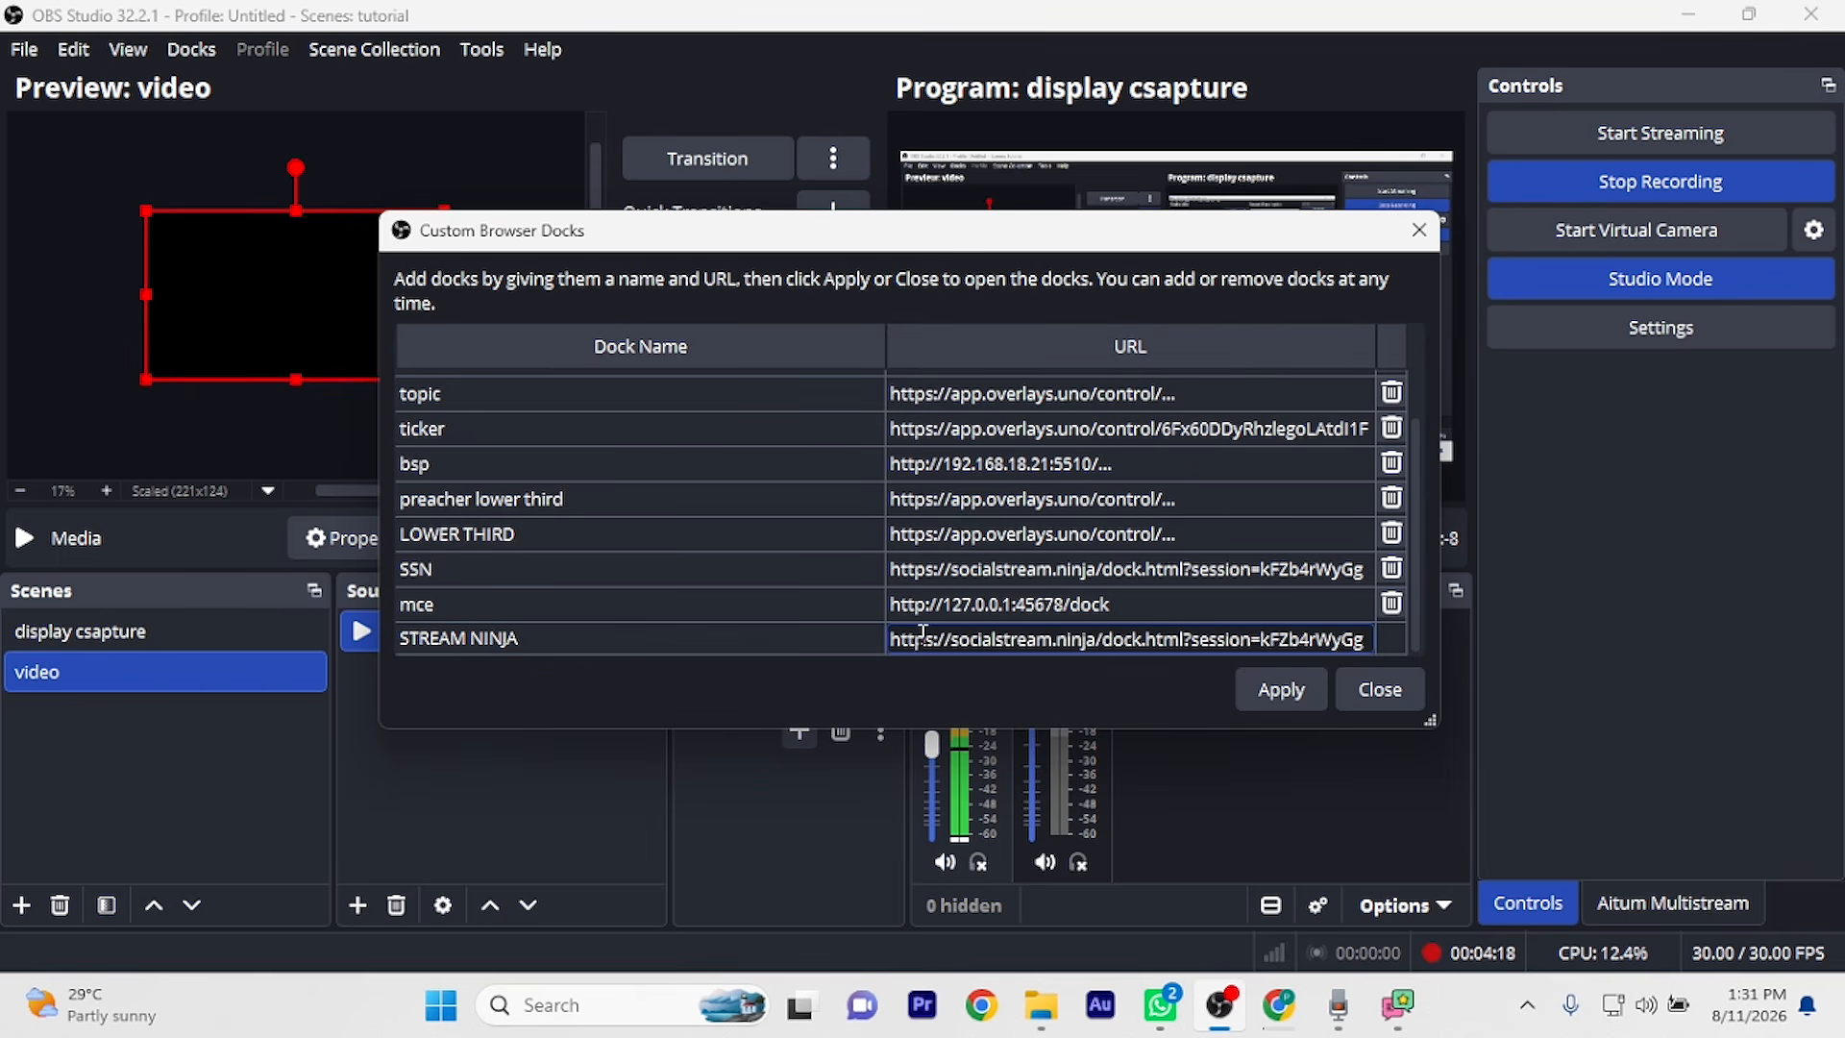
pyautogui.click(1283, 688)
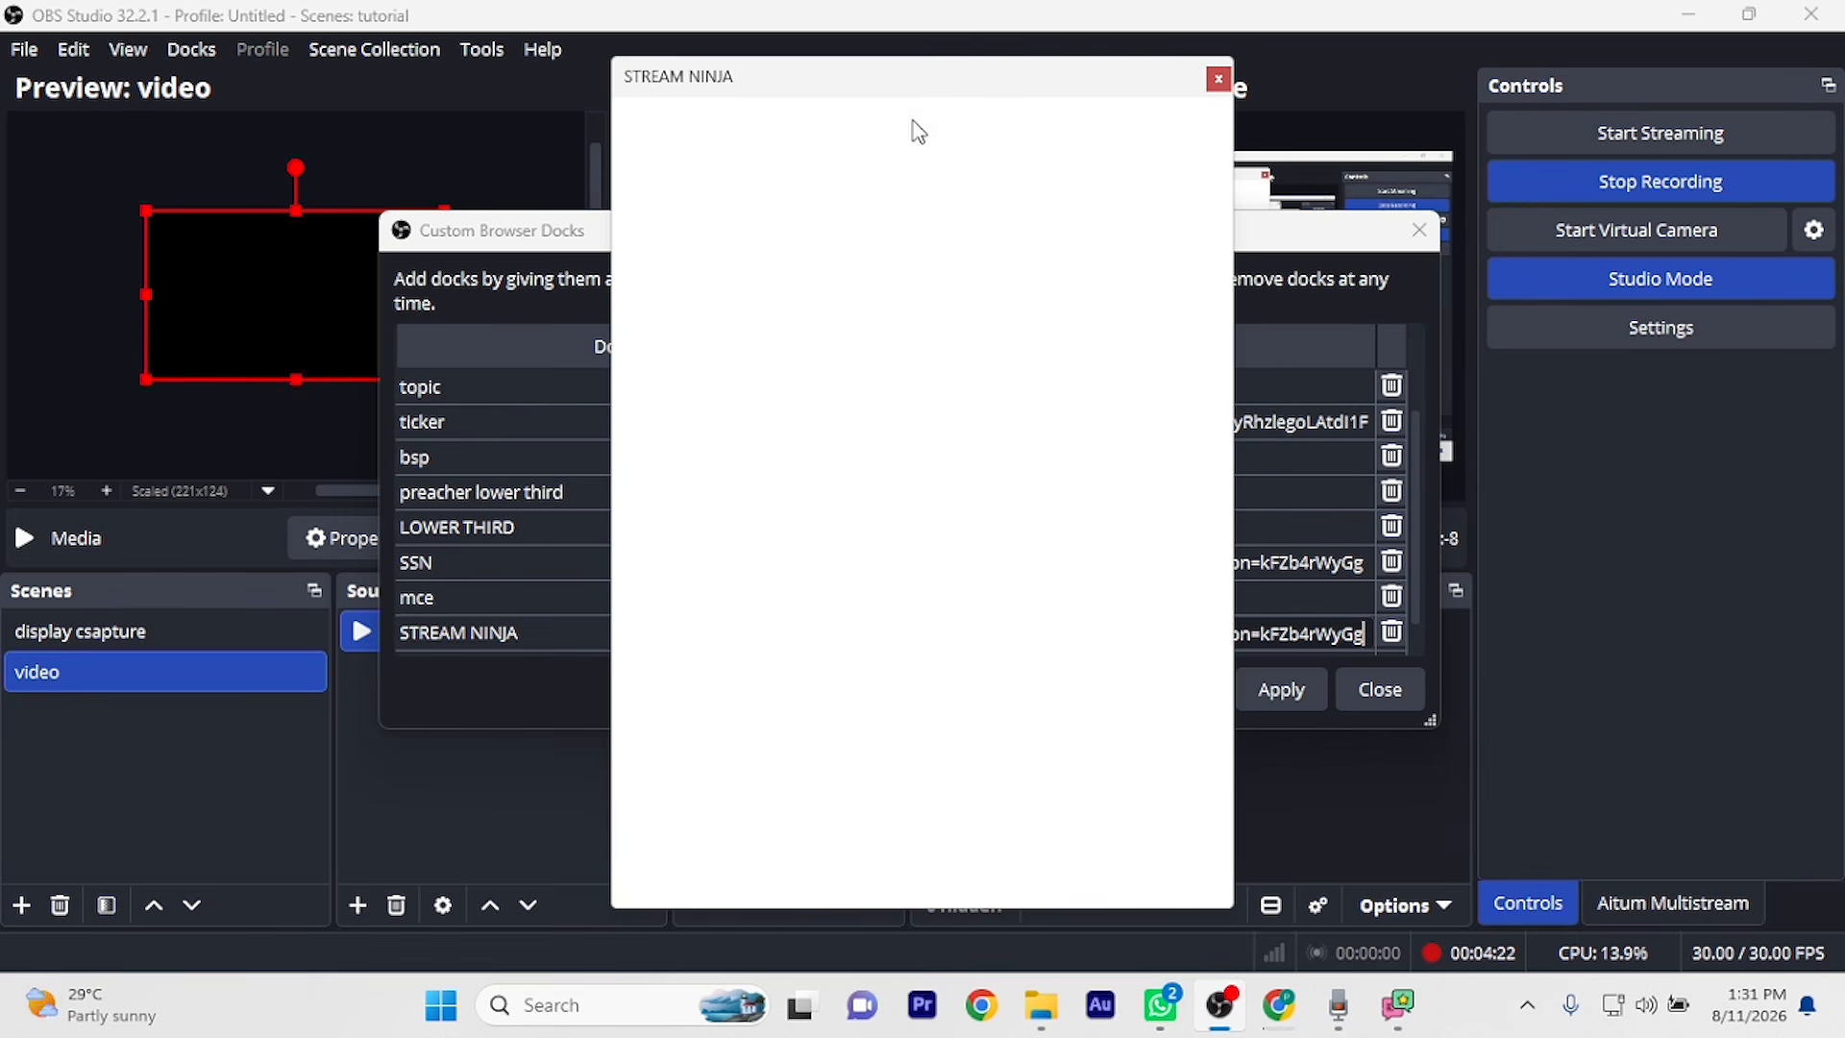
pyautogui.click(1418, 231)
pyautogui.moveTo(1061, 89); pyautogui.dragTo(74, 215)
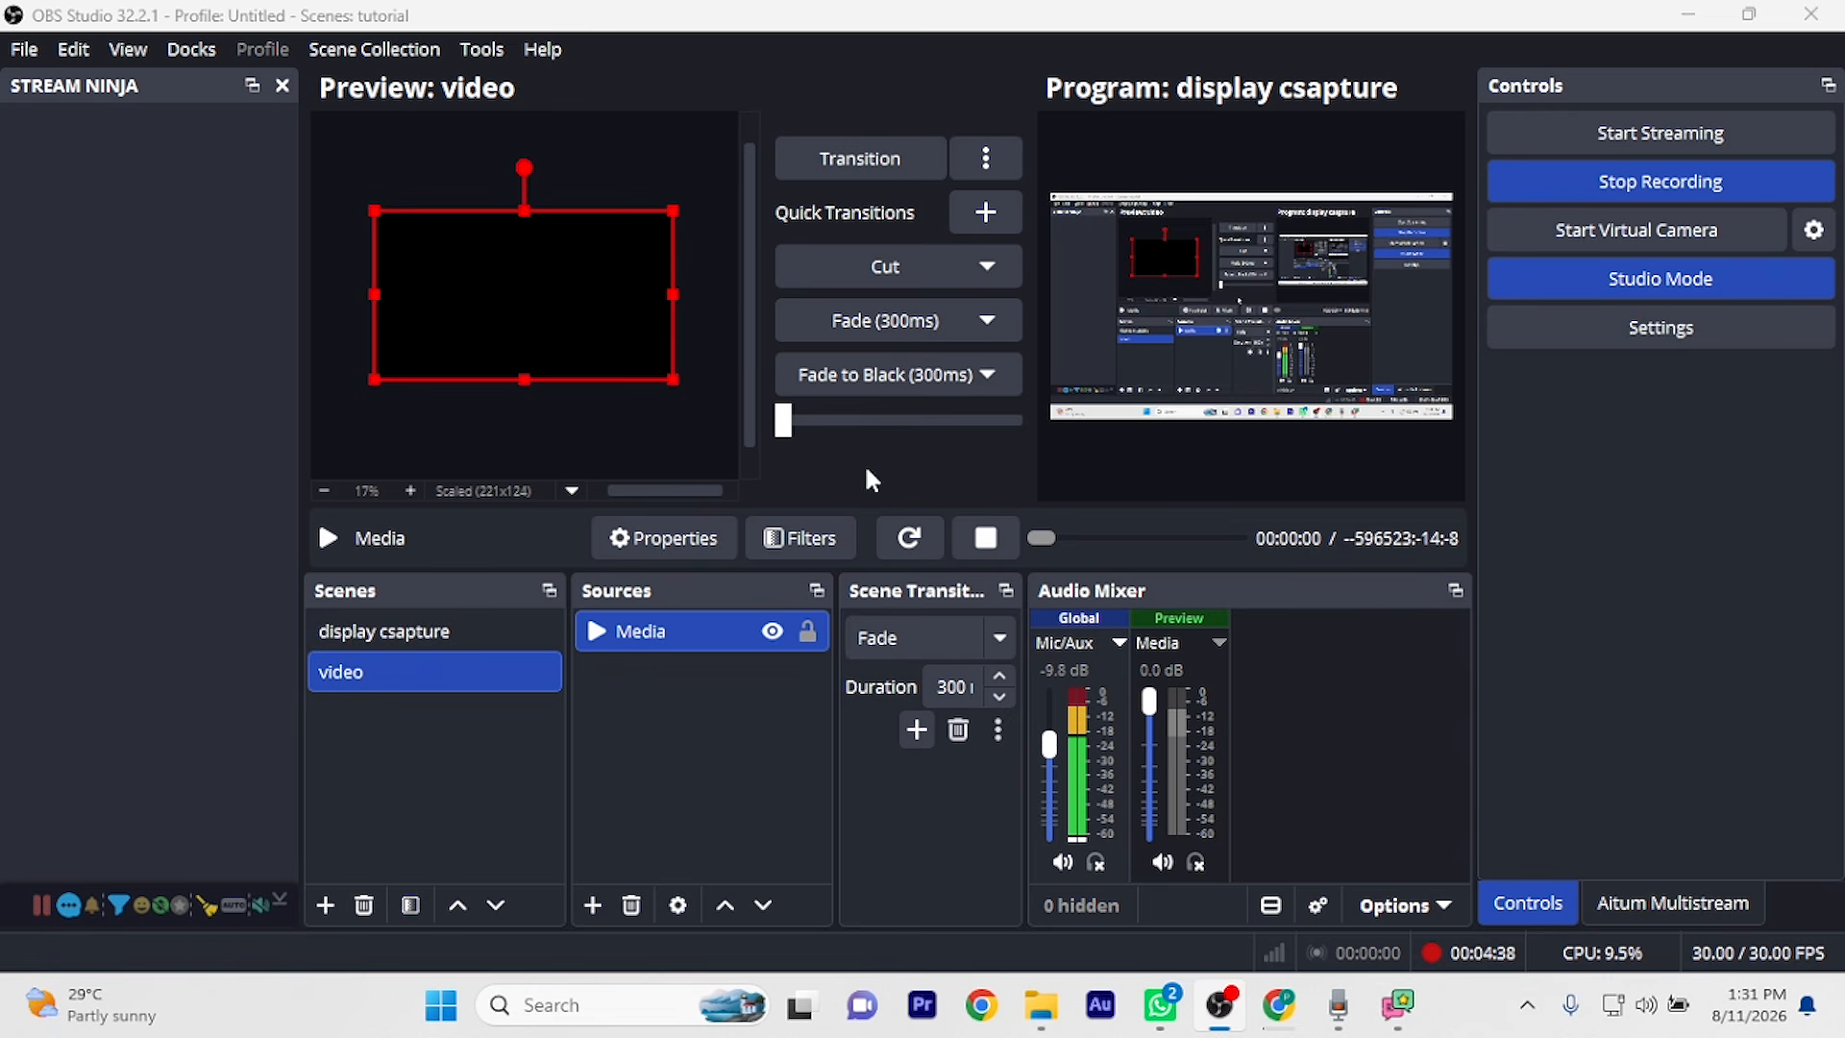
# Back in Social Stream Ninja, scroll to Featured chat overlay and copy its link
pyautogui.moveTo(1399, 1005)
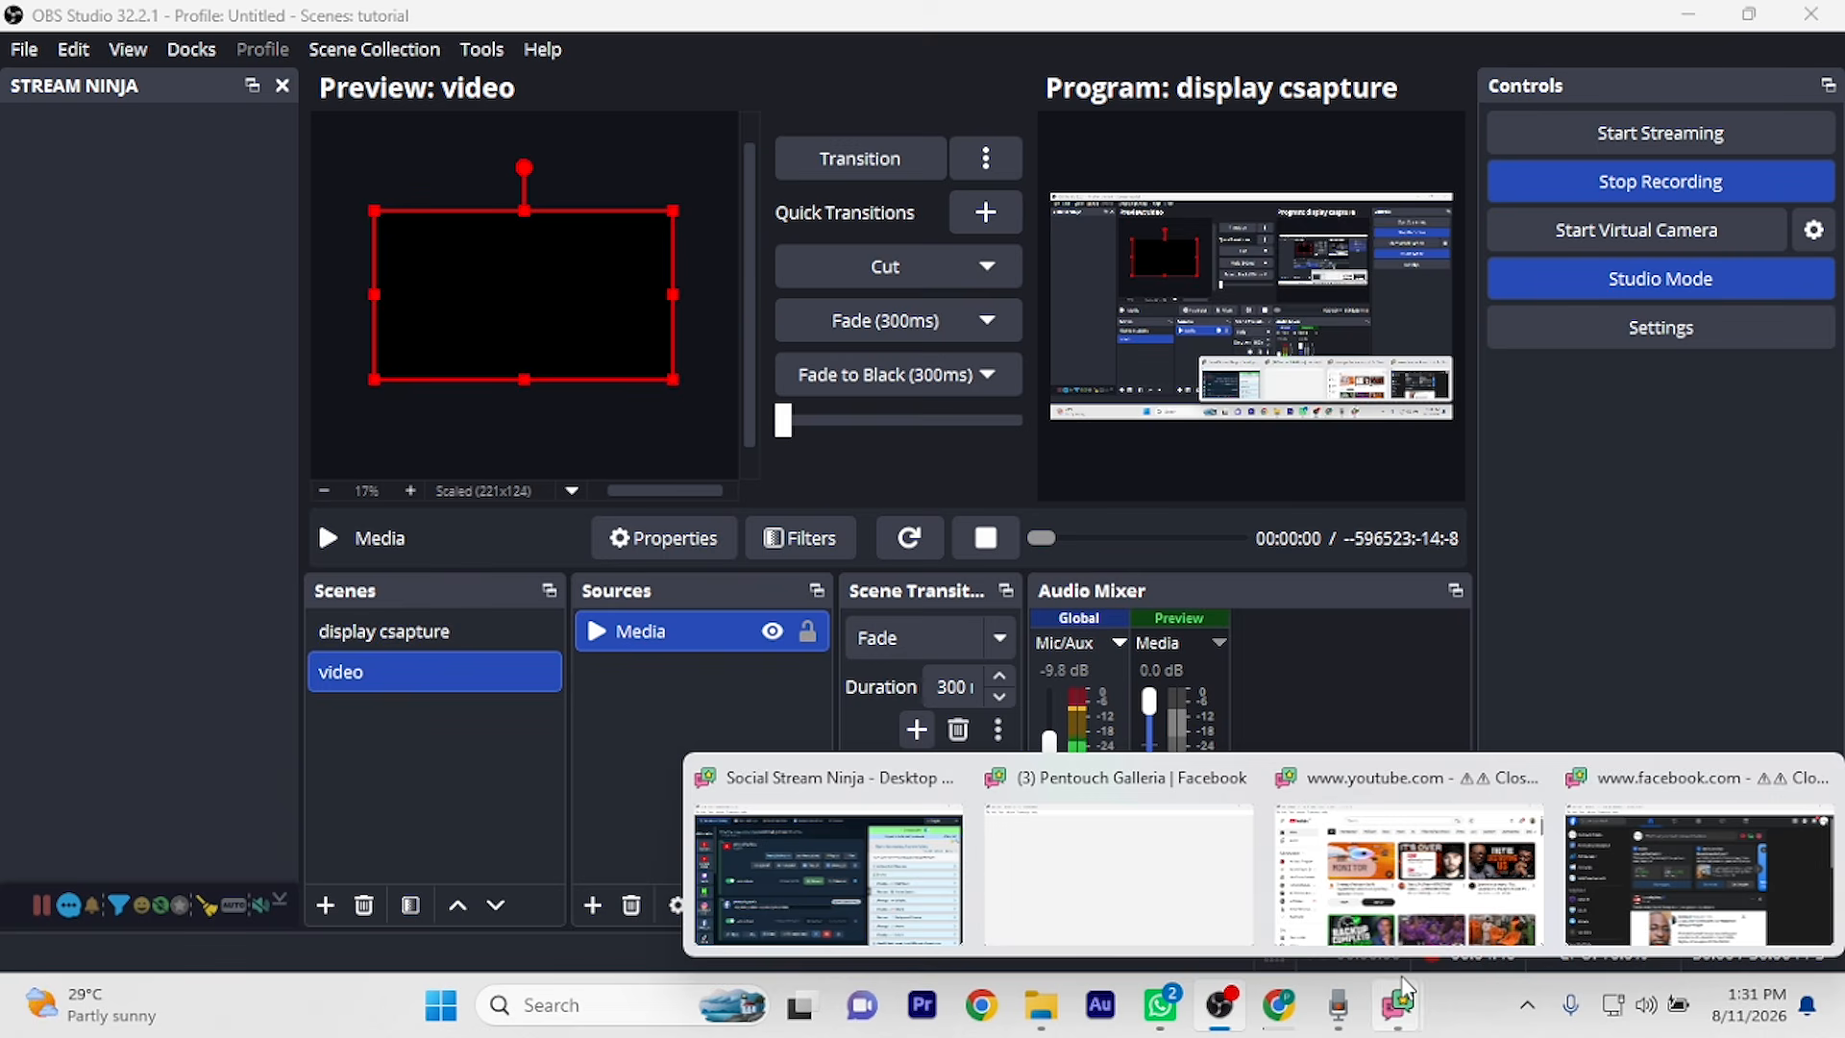
pyautogui.click(947, 900)
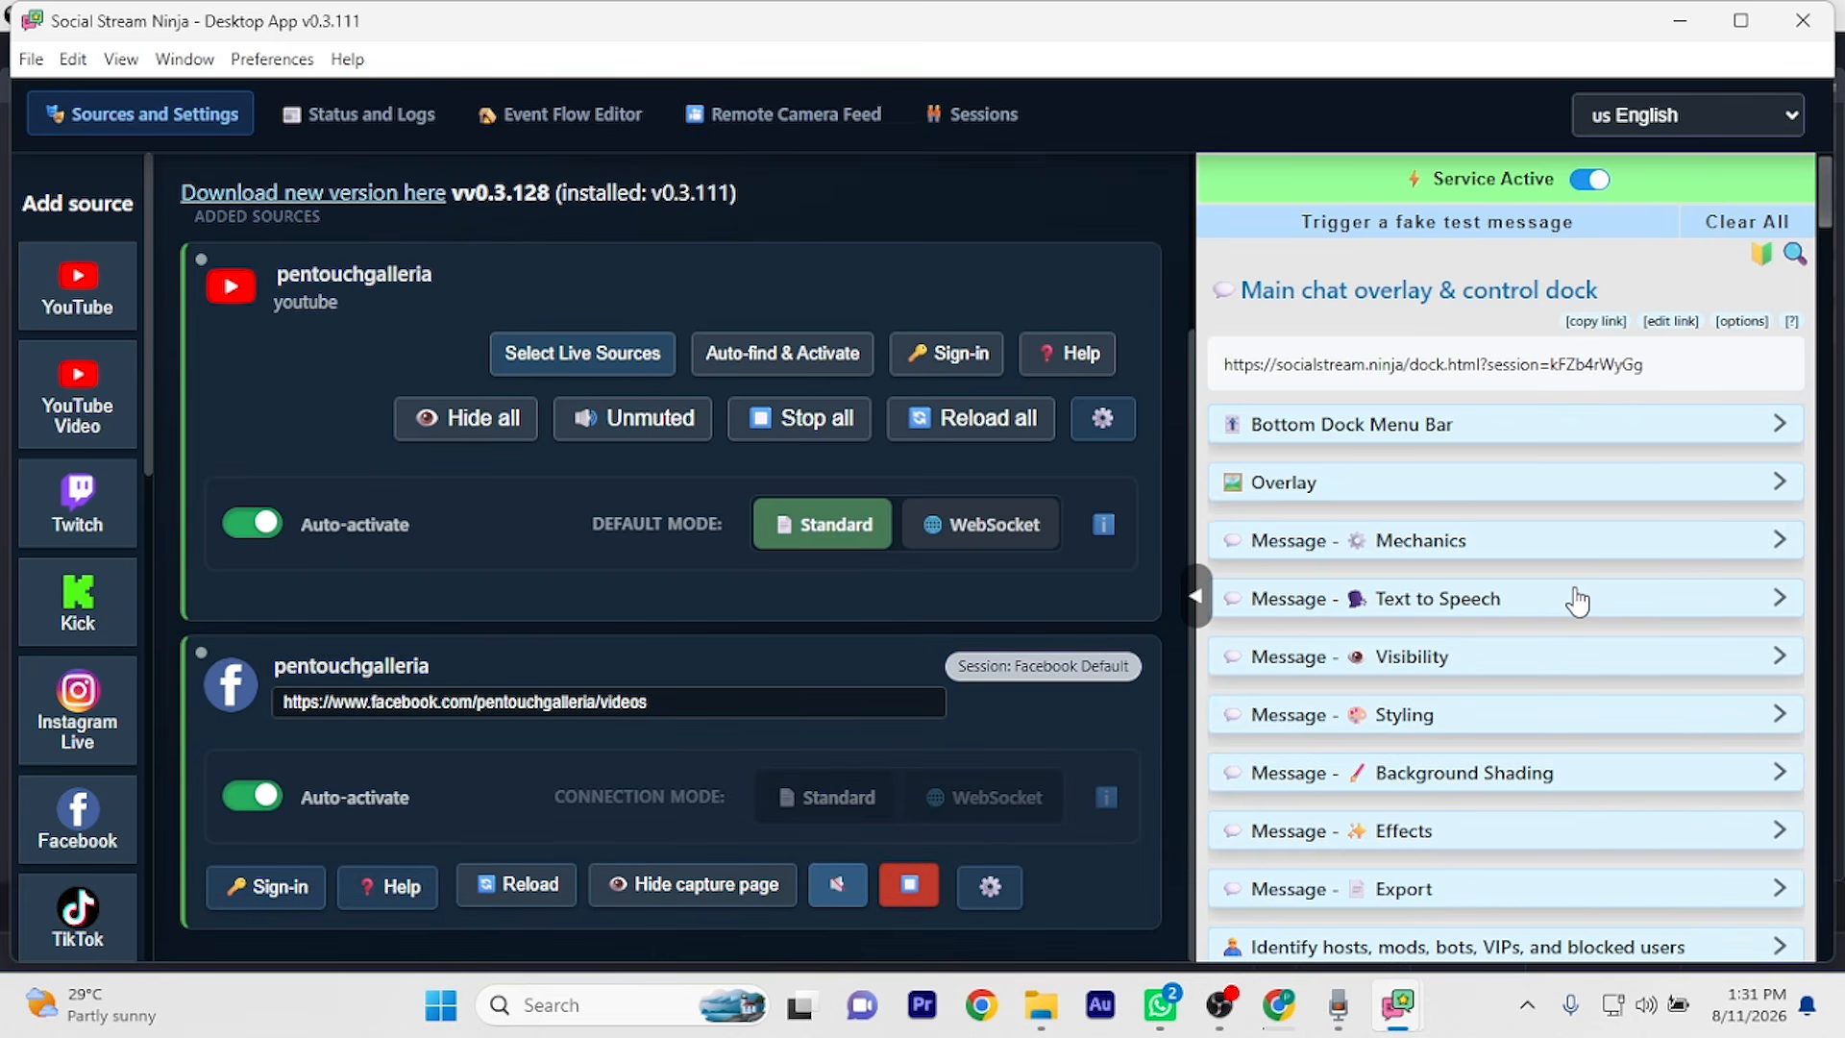
pyautogui.scroll(-5, 1565, 512)
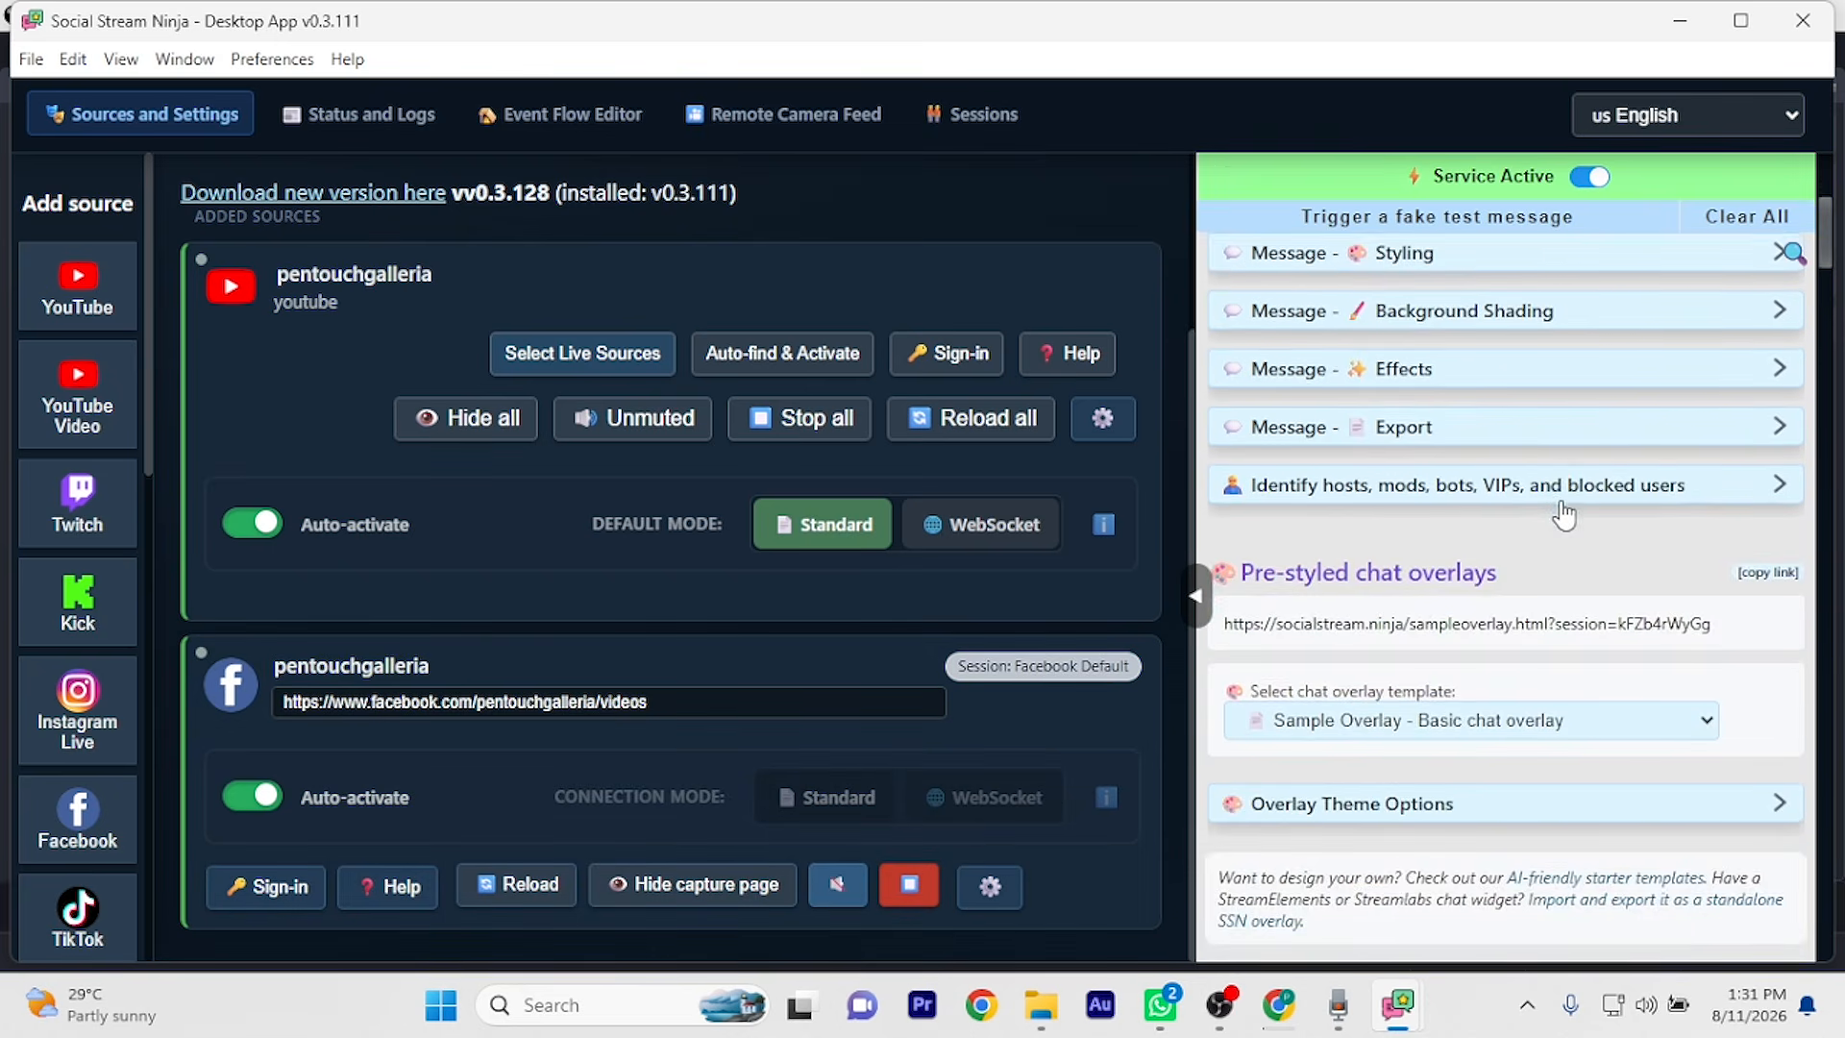
pyautogui.scroll(5, 1504, 378)
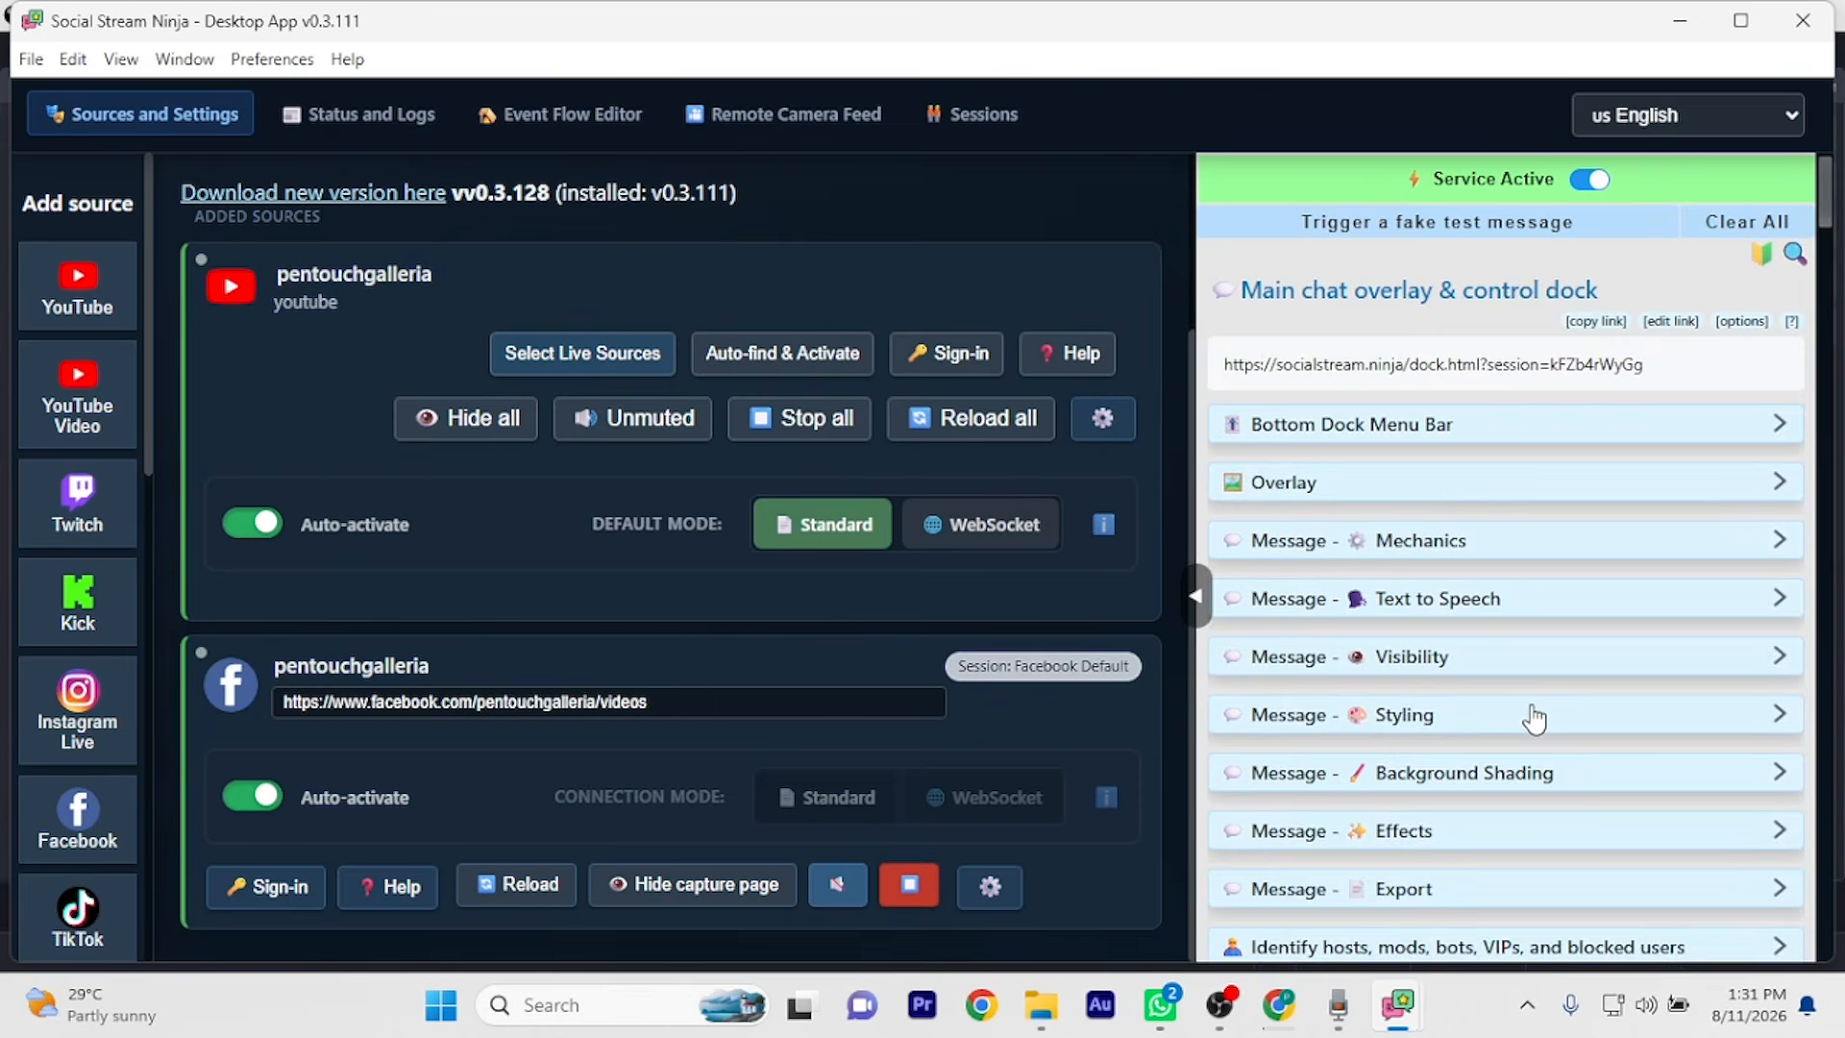
pyautogui.scroll(-7, 1534, 718)
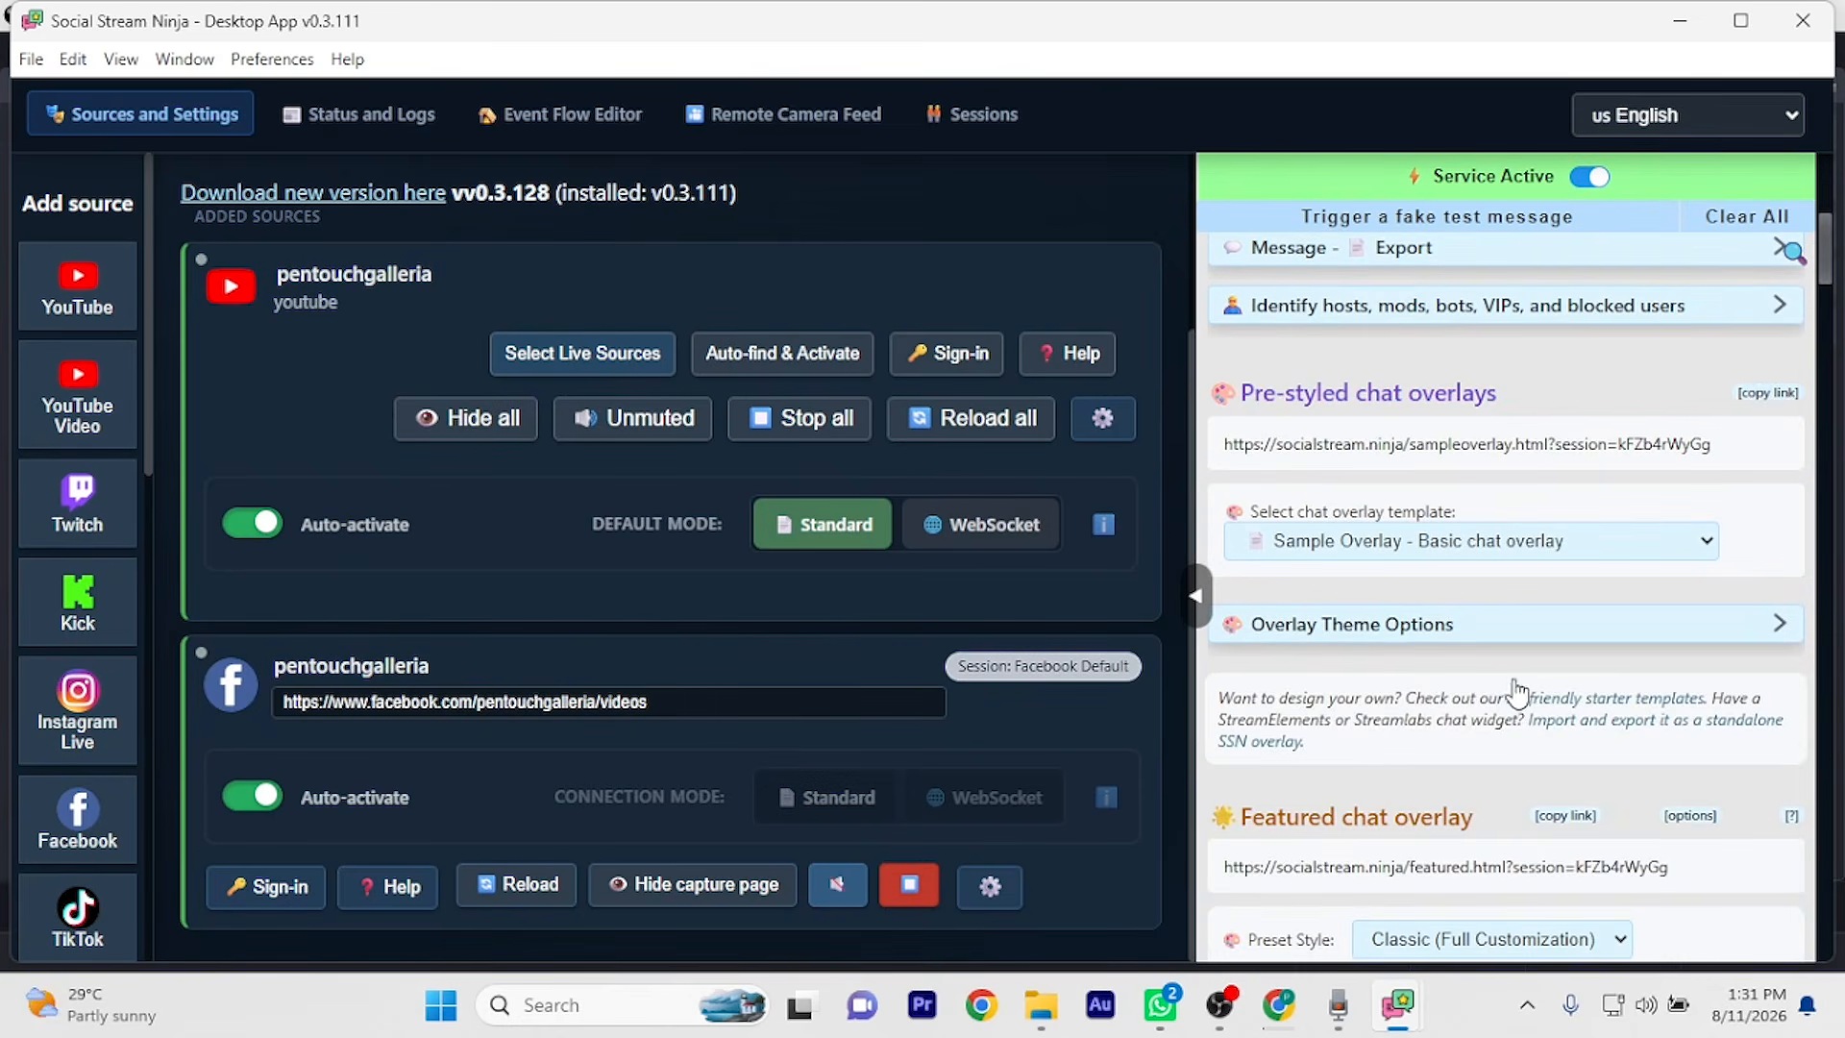
pyautogui.scroll(-2, 1541, 630)
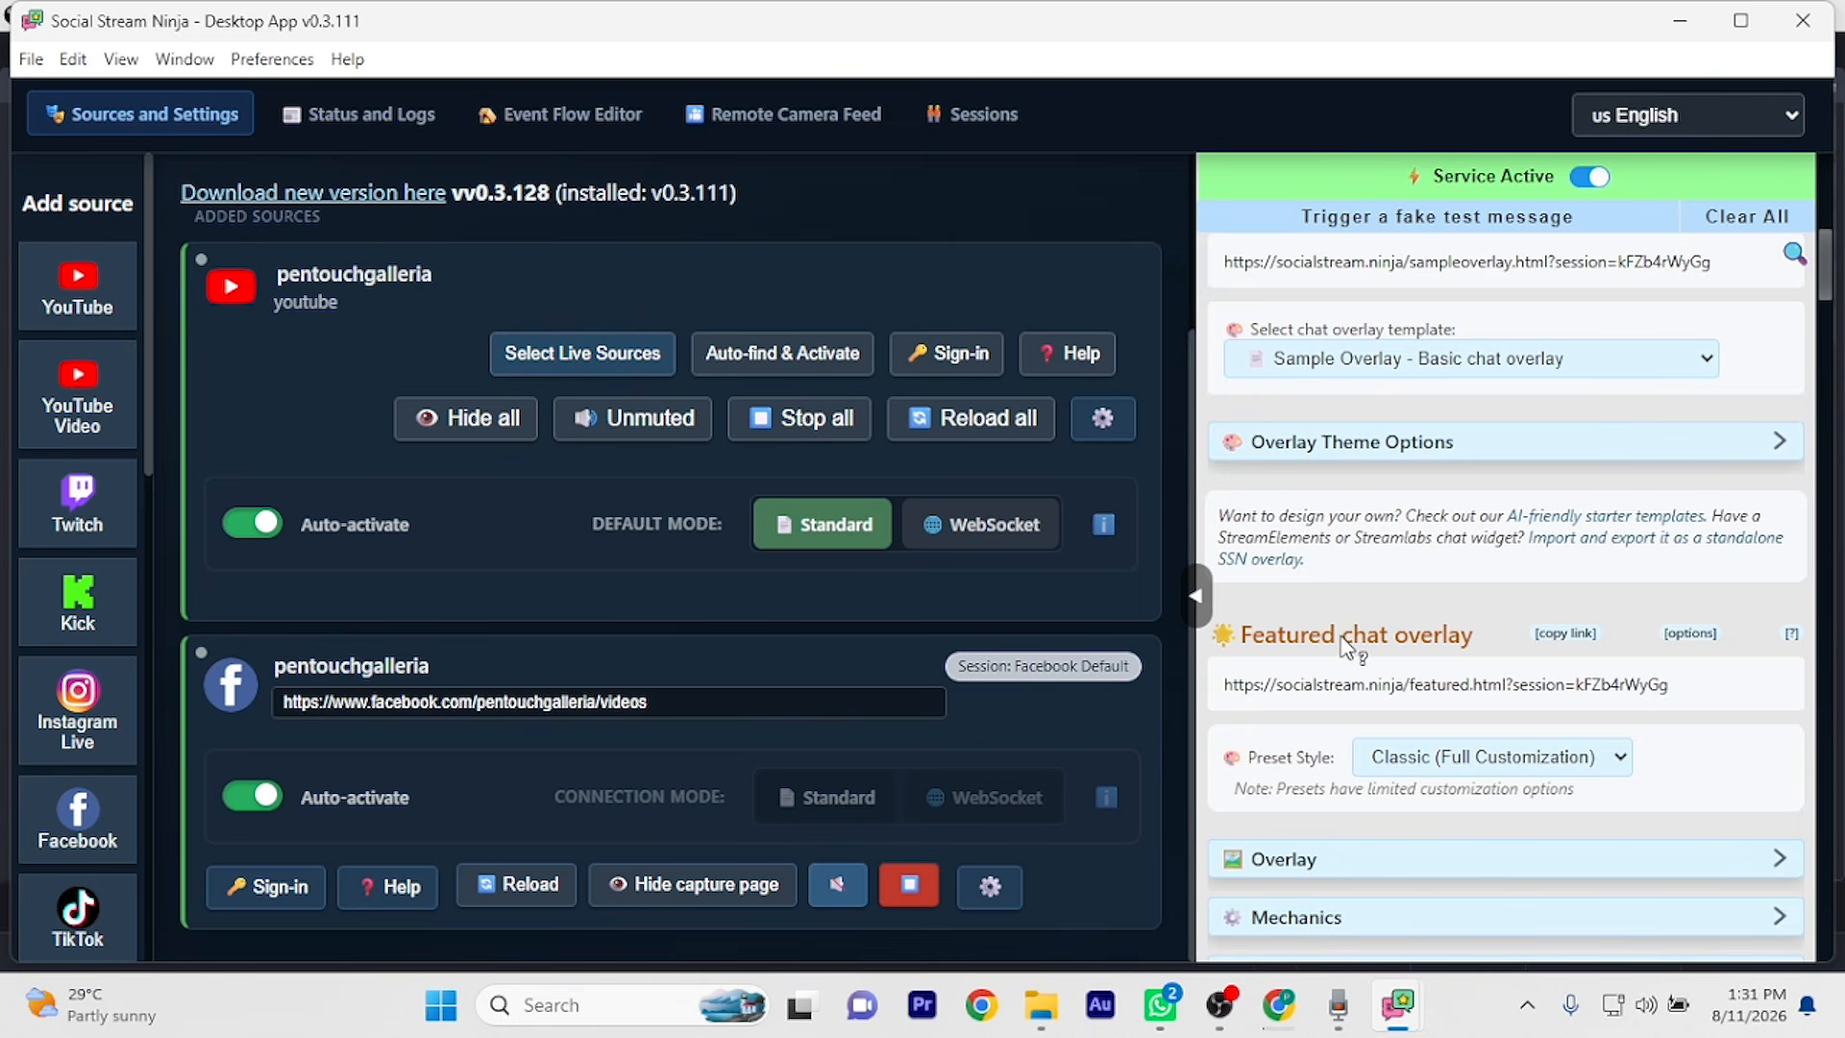
pyautogui.scroll(2, 1345, 639)
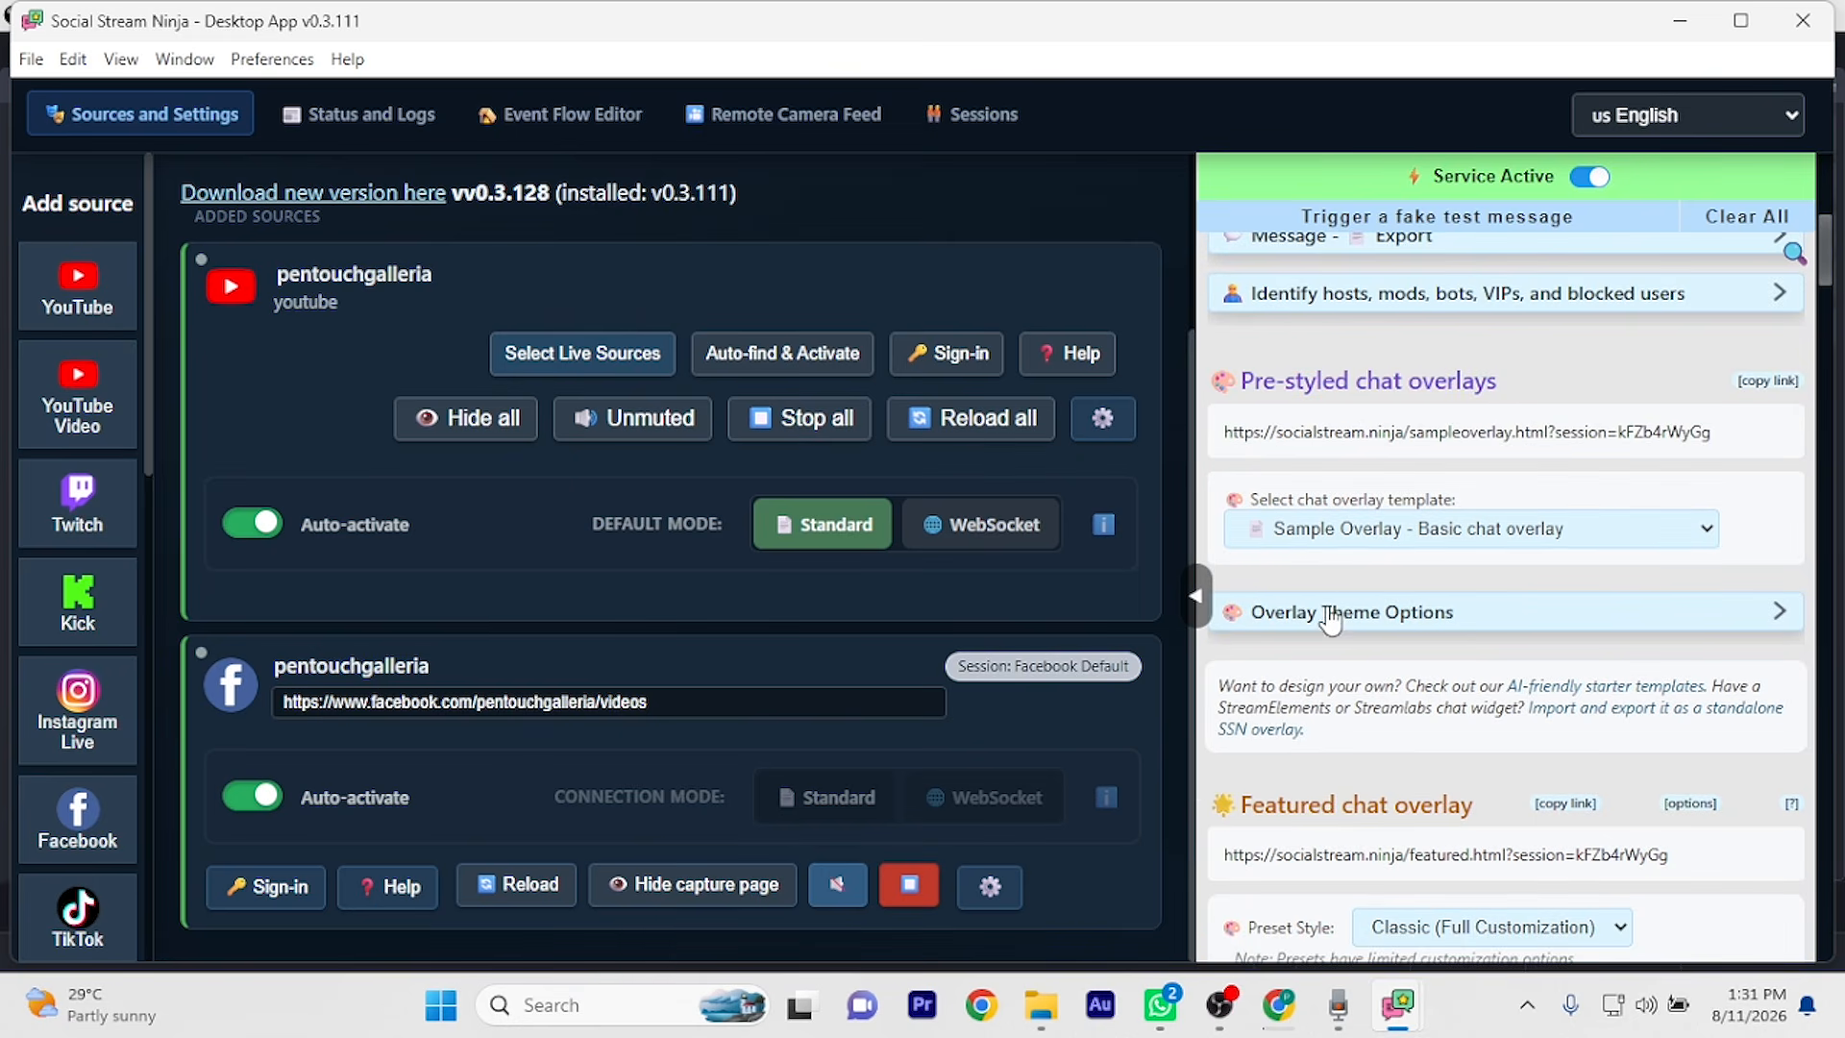
pyautogui.scroll(-2, 1331, 620)
pyautogui.click(1567, 605)
pyautogui.moveTo(1408, 1009)
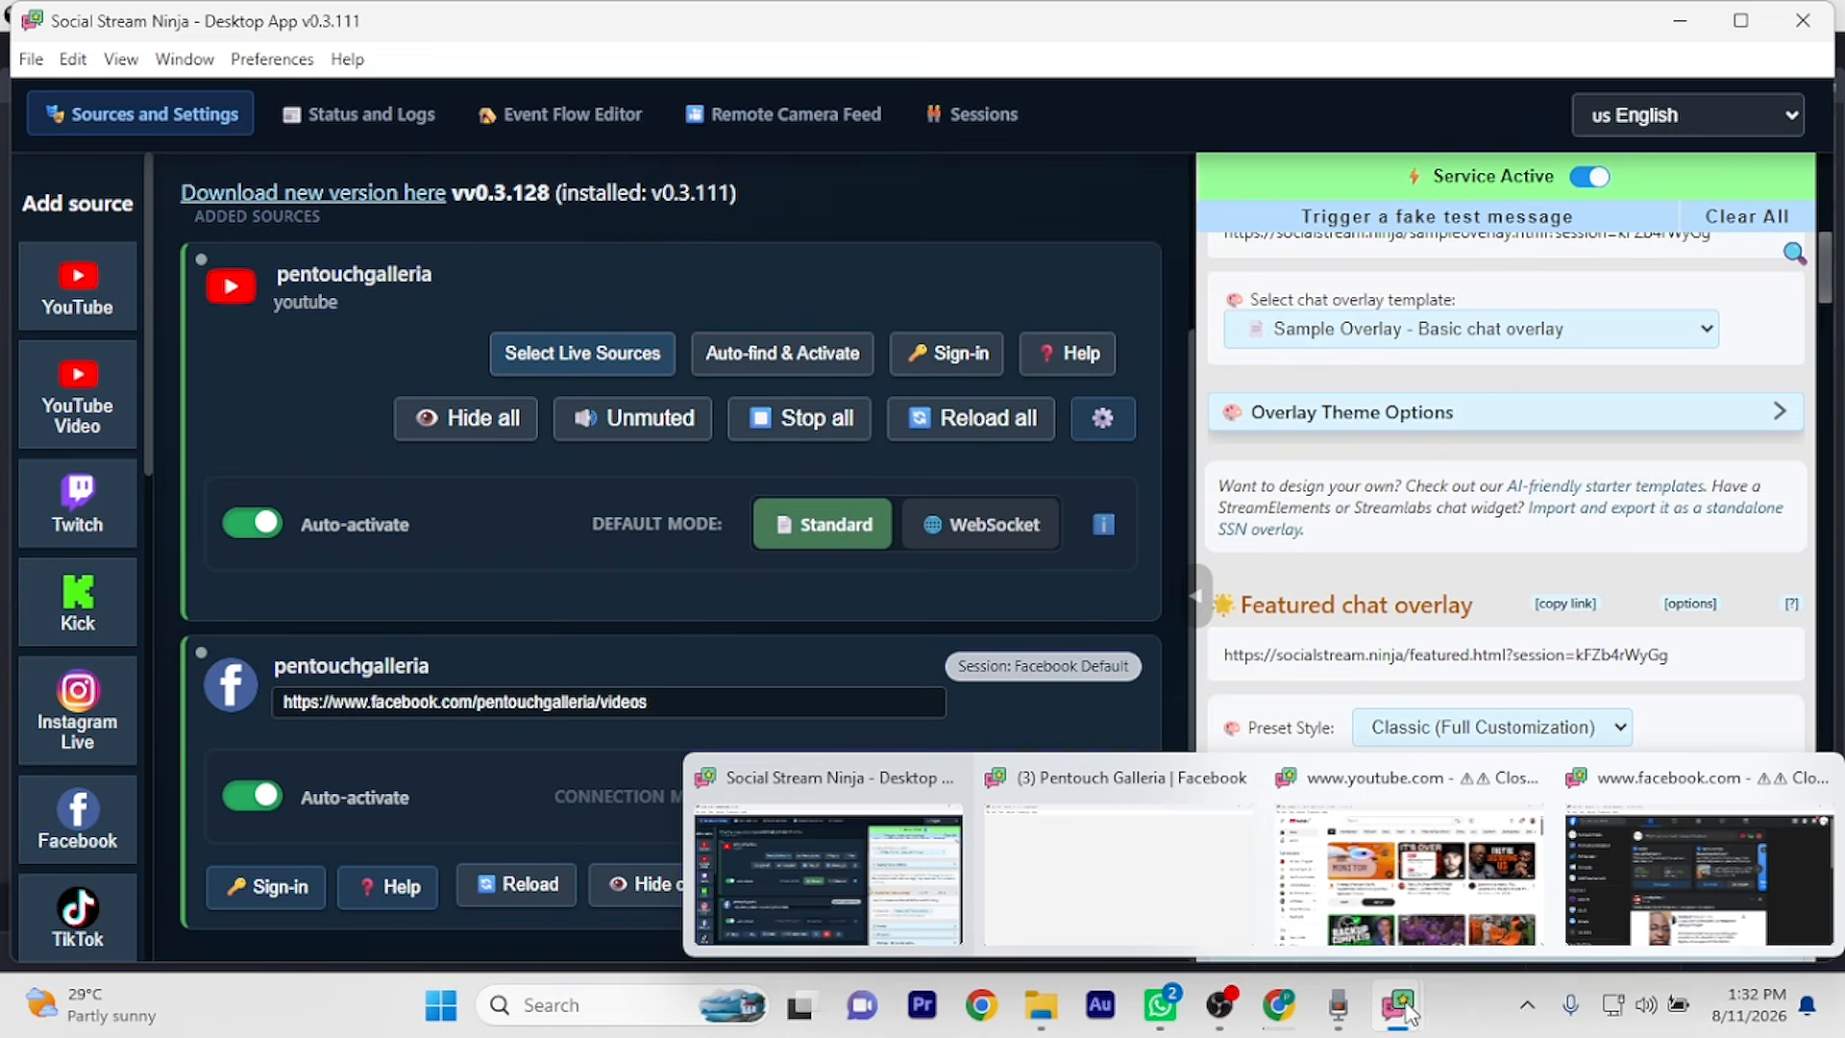
# In OBS Studio, create a new scene named STREAM NINJA
pyautogui.click(1220, 1005)
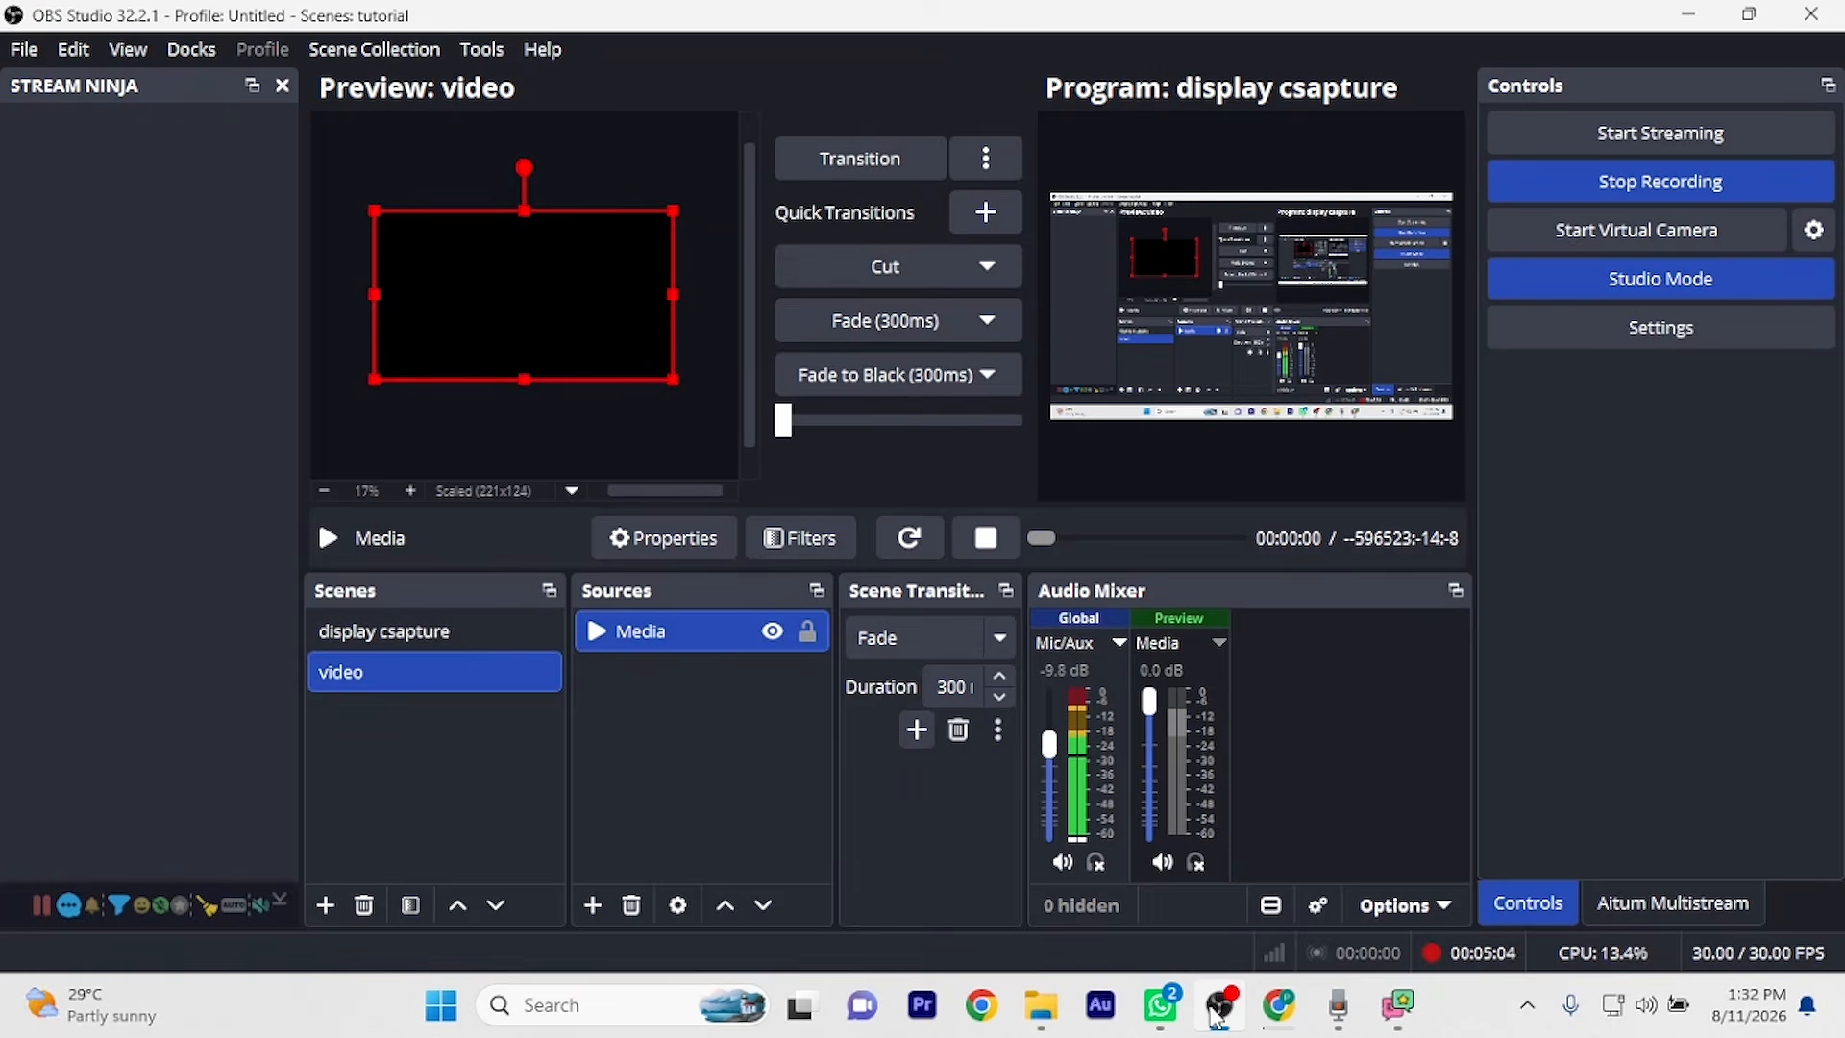
pyautogui.click(342, 902)
pyautogui.write('STREAM NINJA')
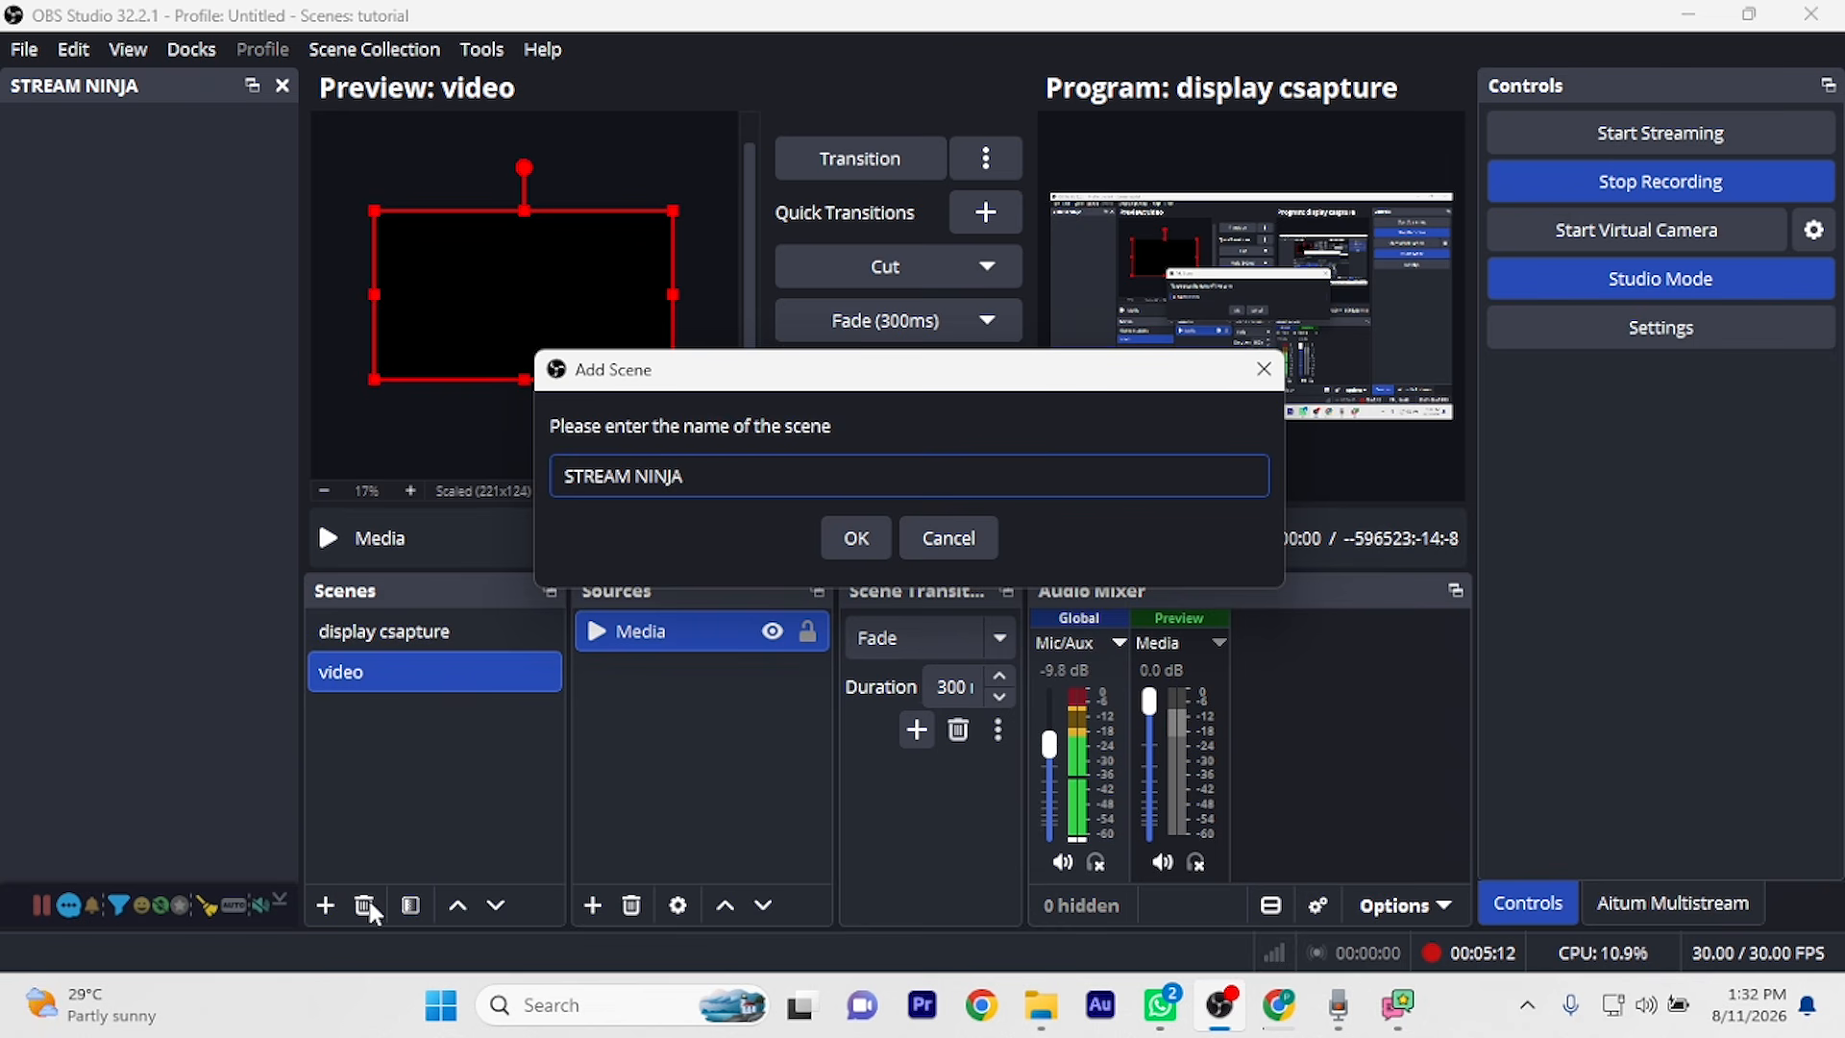
pyautogui.click(867, 538)
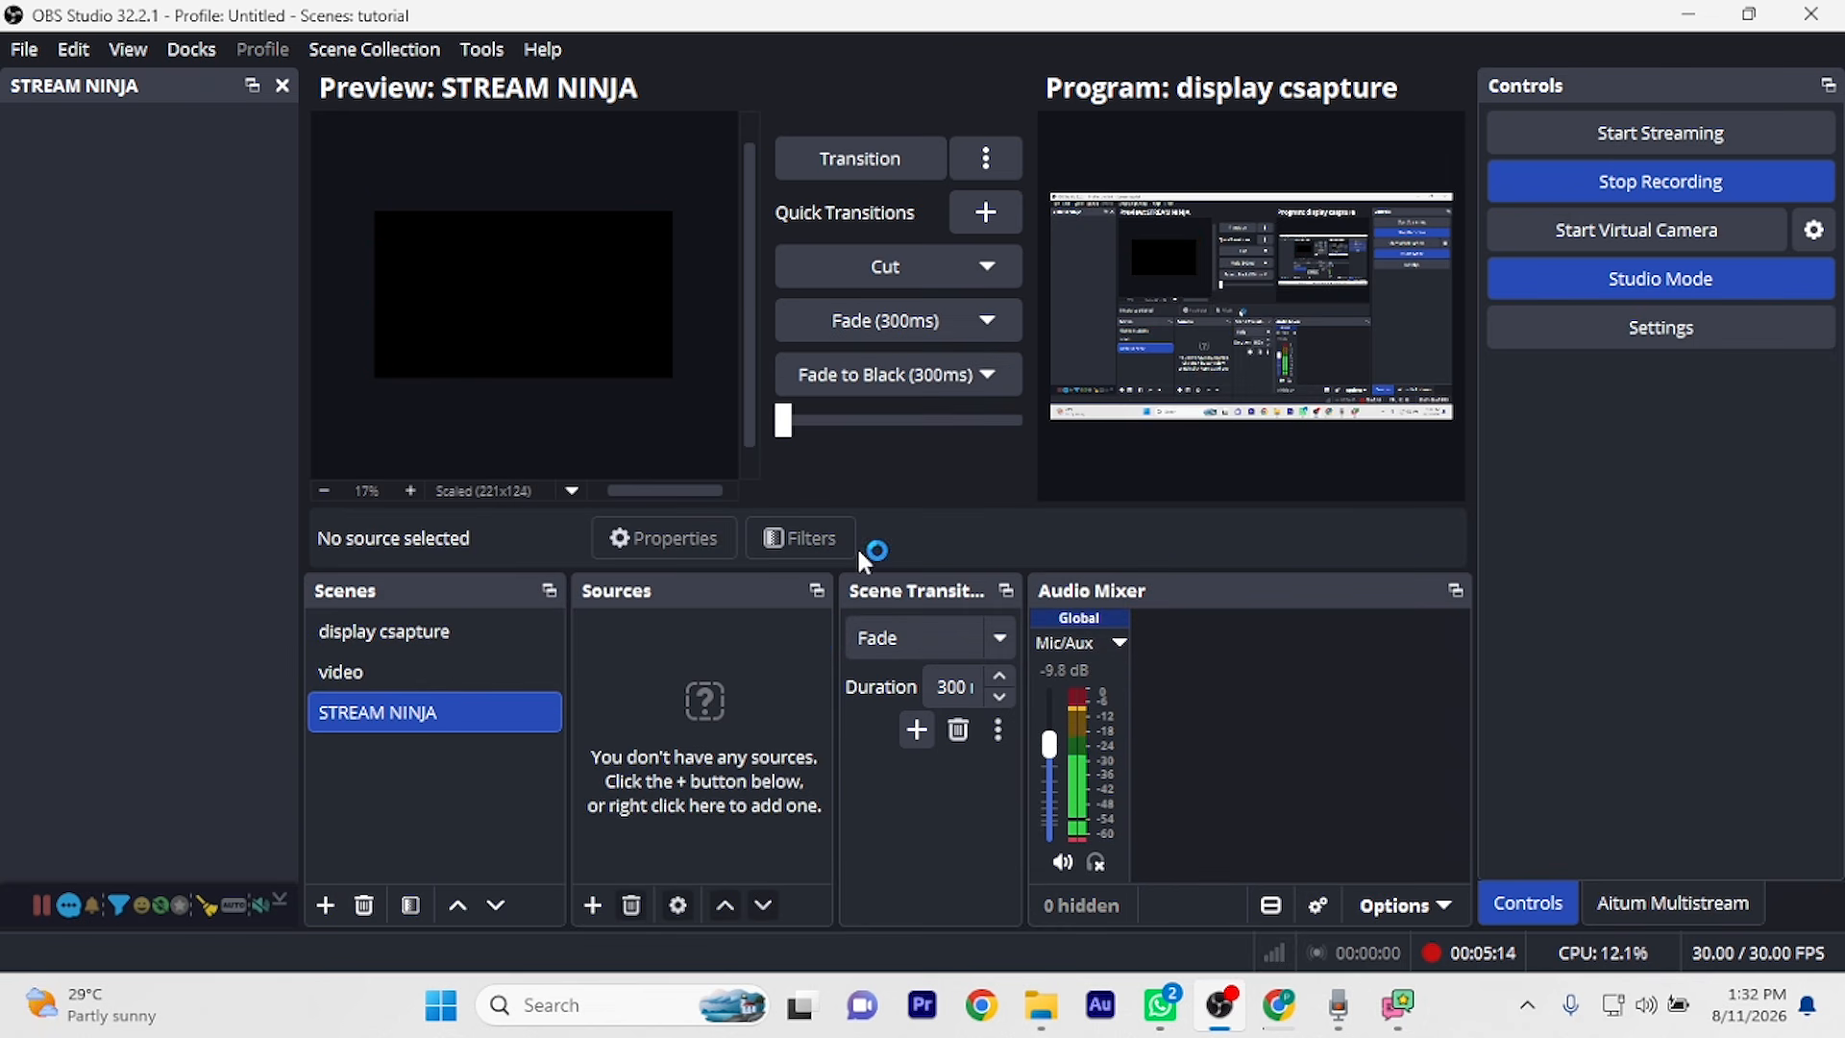
# Add a Browser source using the pasted Featured chat overlay link, width 1920 and height 3
pyautogui.click(604, 892)
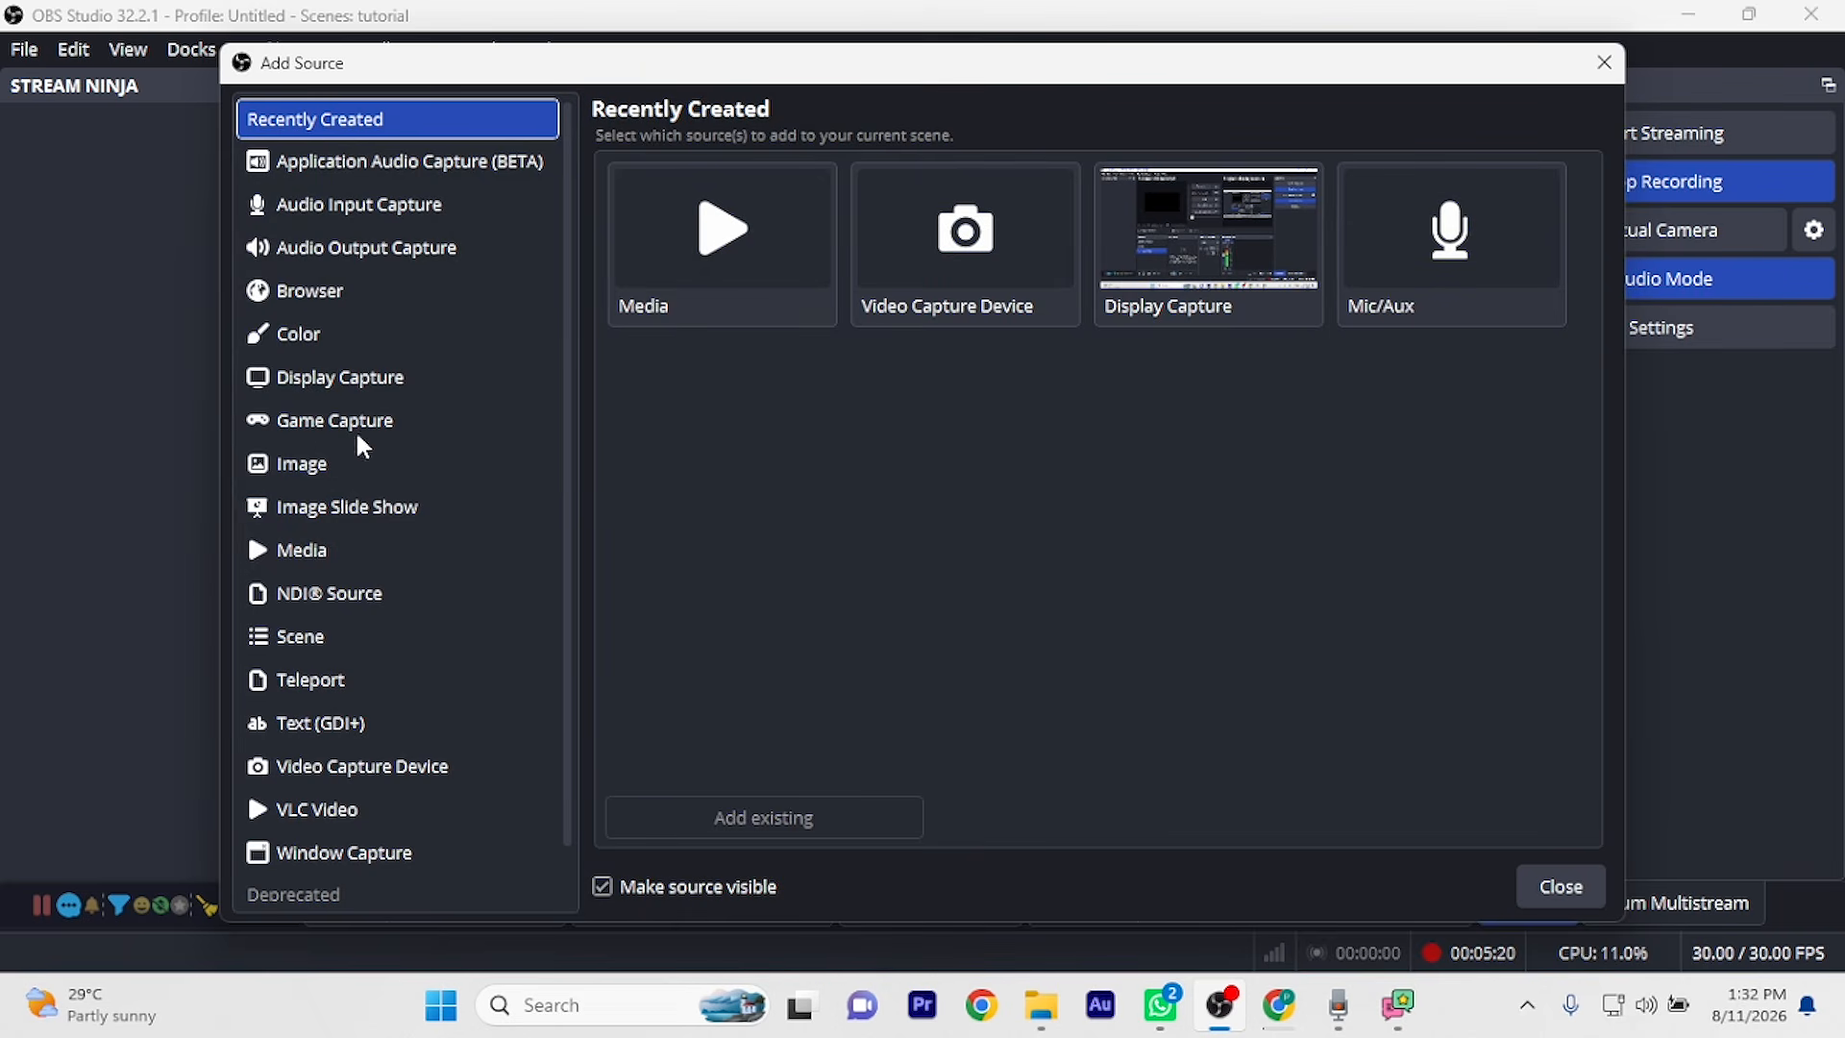
pyautogui.click(352, 297)
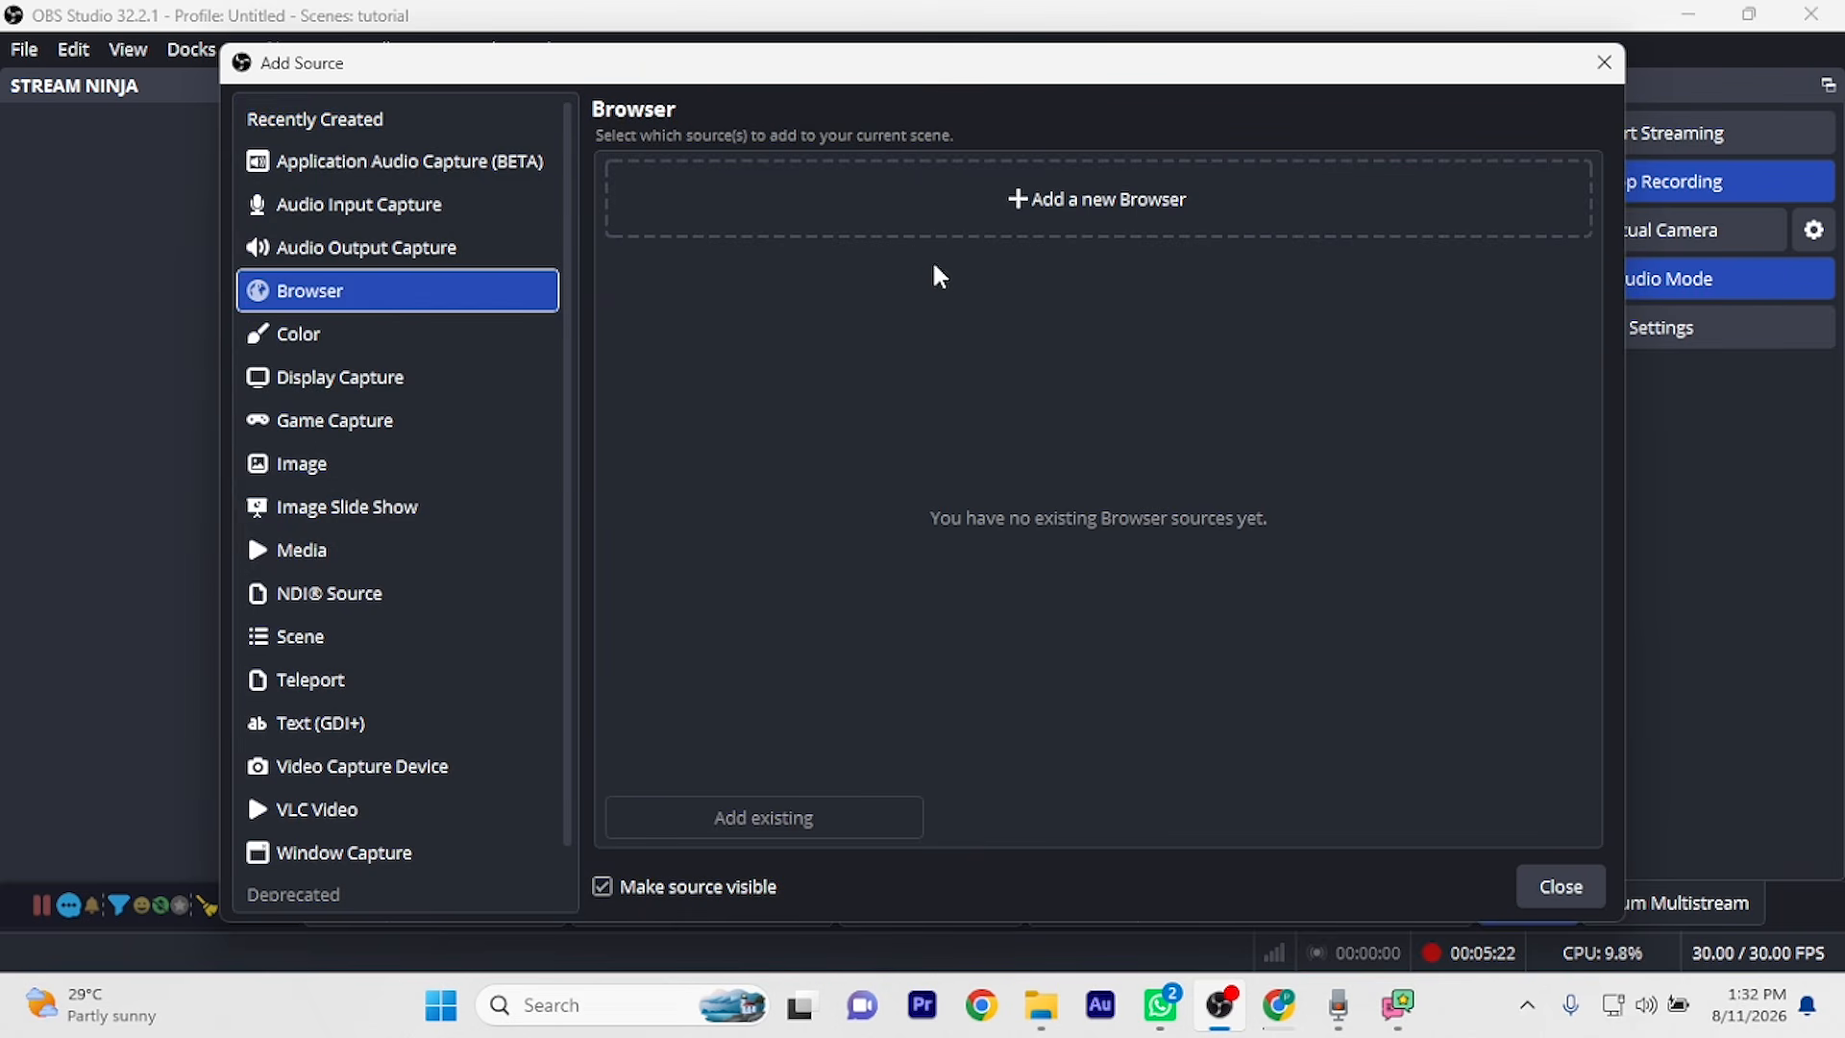
pyautogui.click(1024, 200)
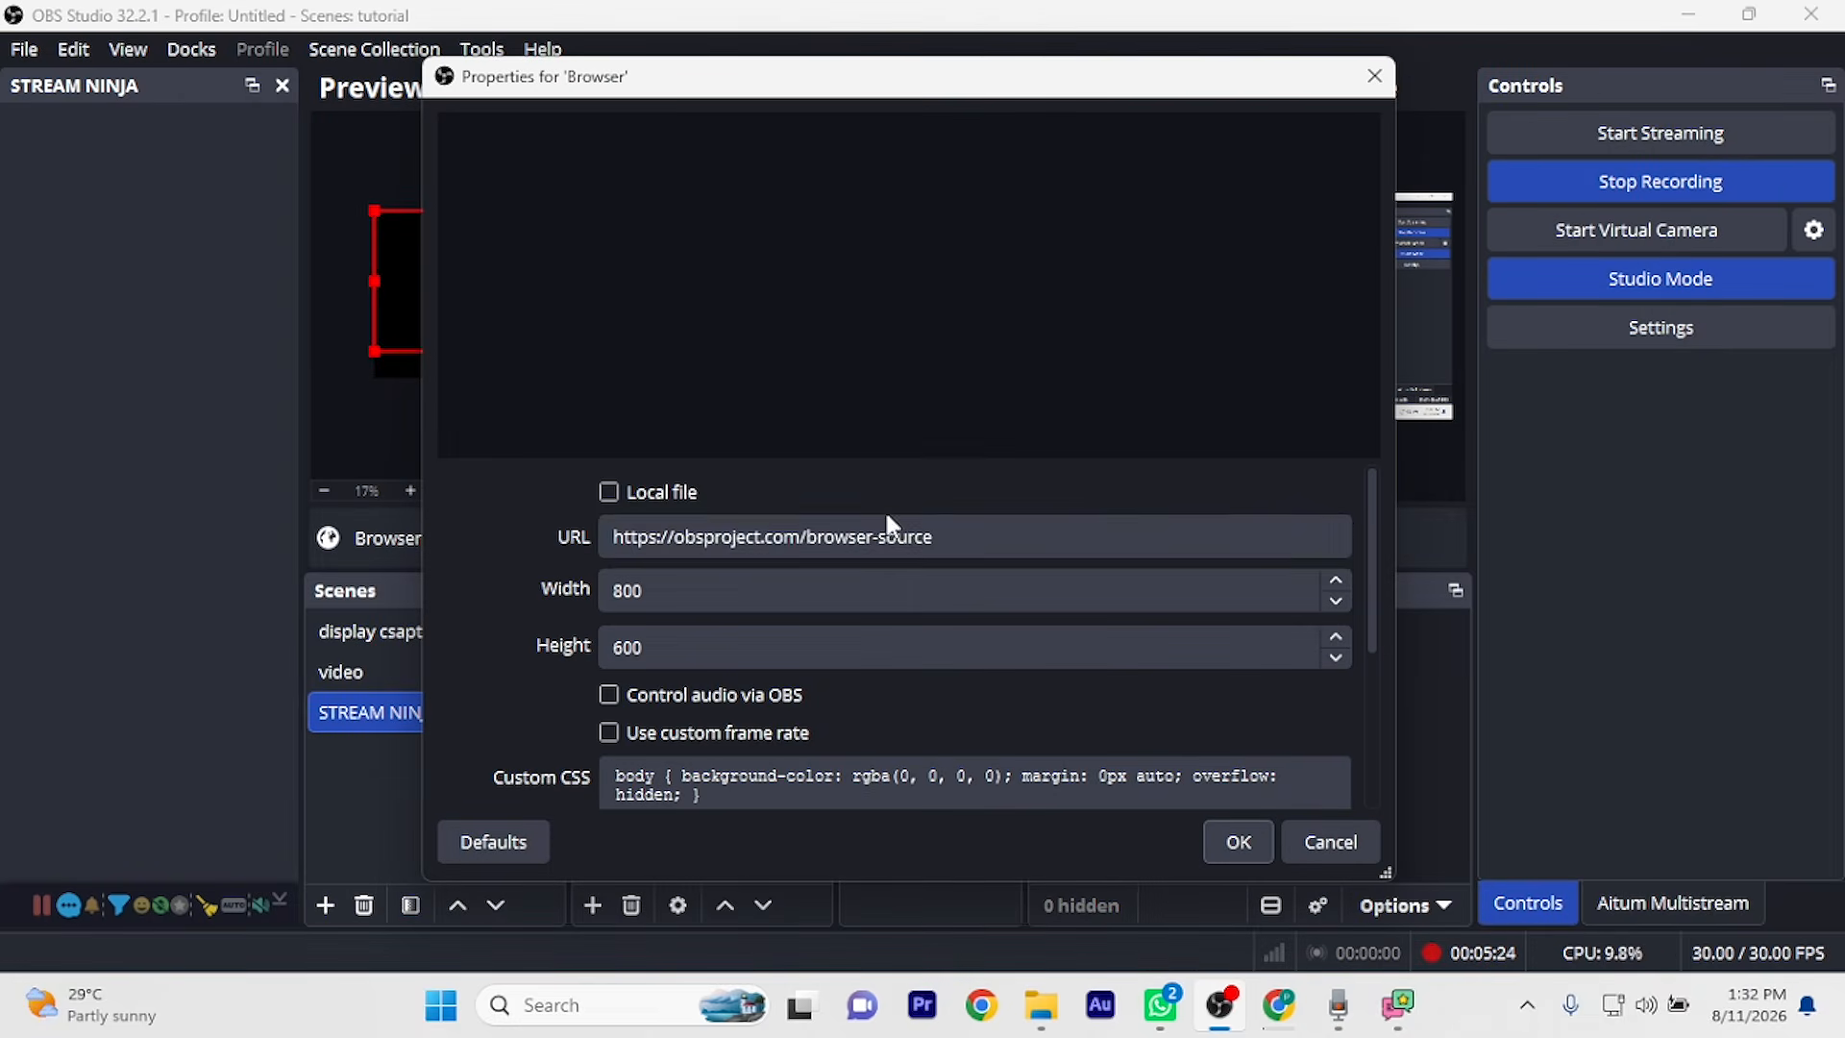
pyautogui.moveTo(968, 526); pyautogui.dragTo(506, 527)
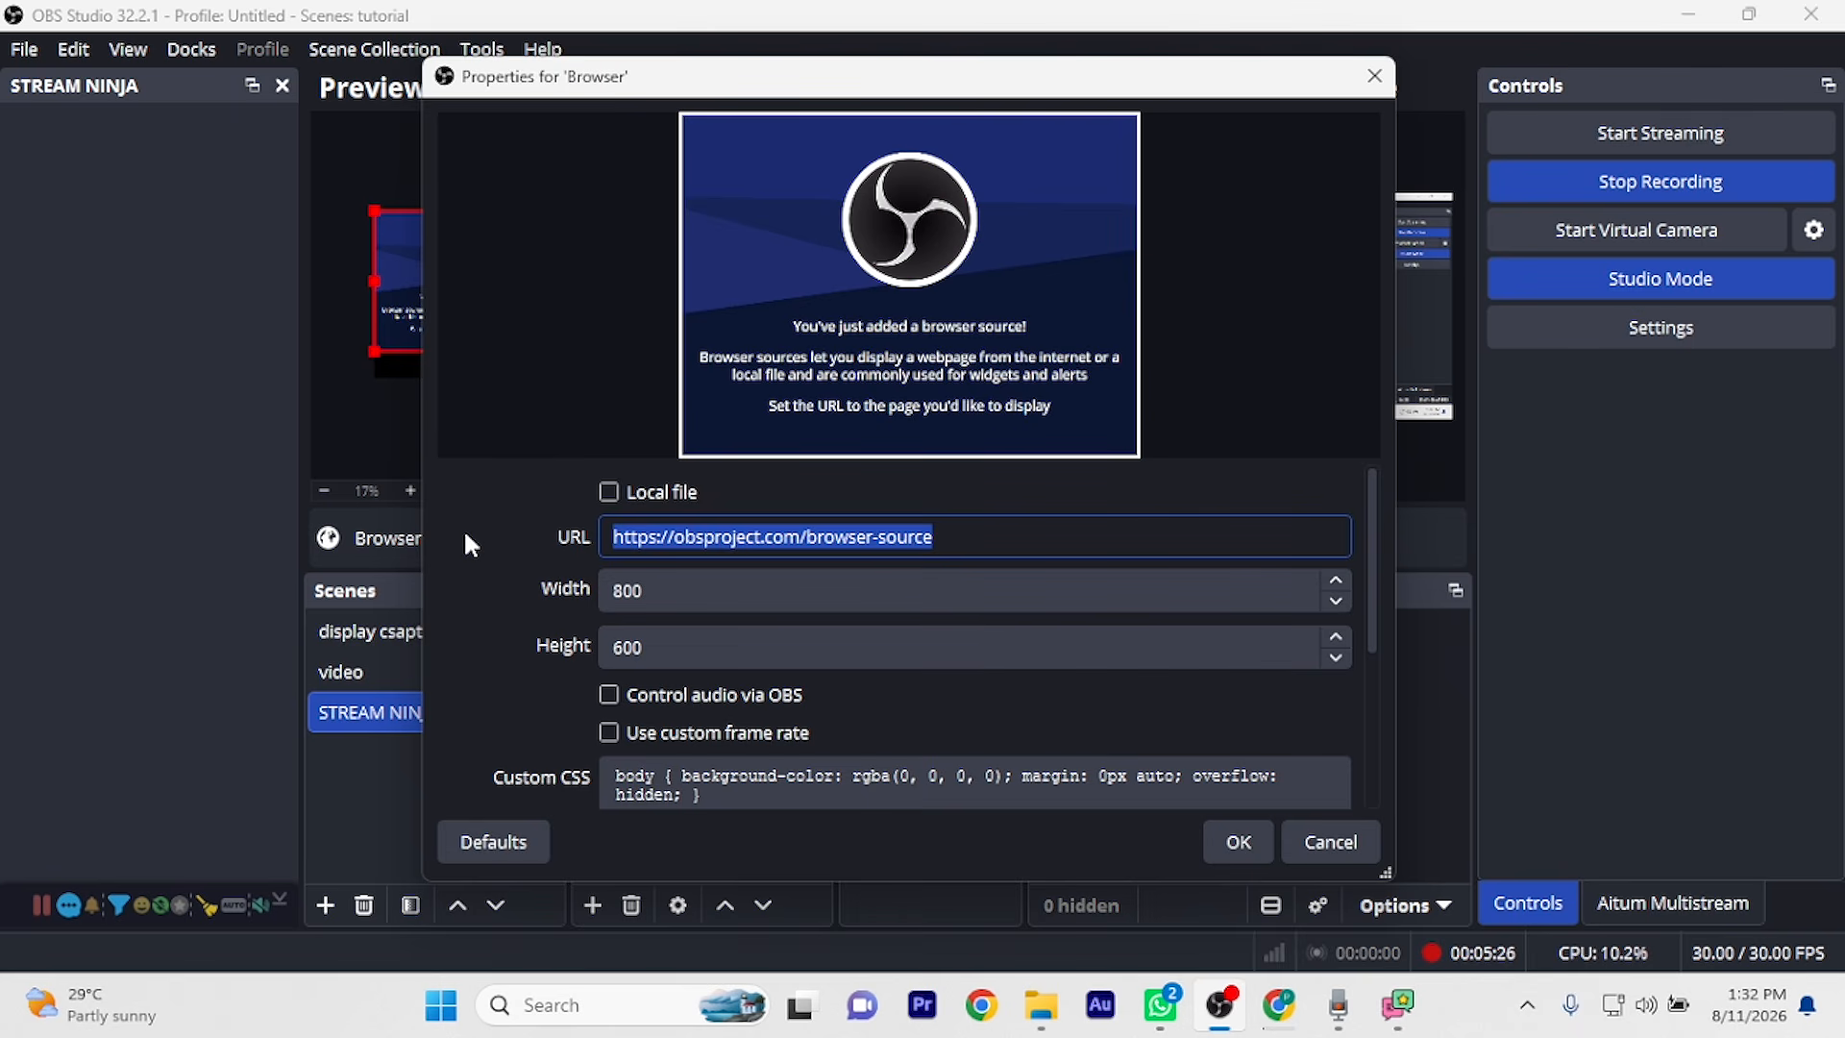
pyautogui.press('BackSpace')
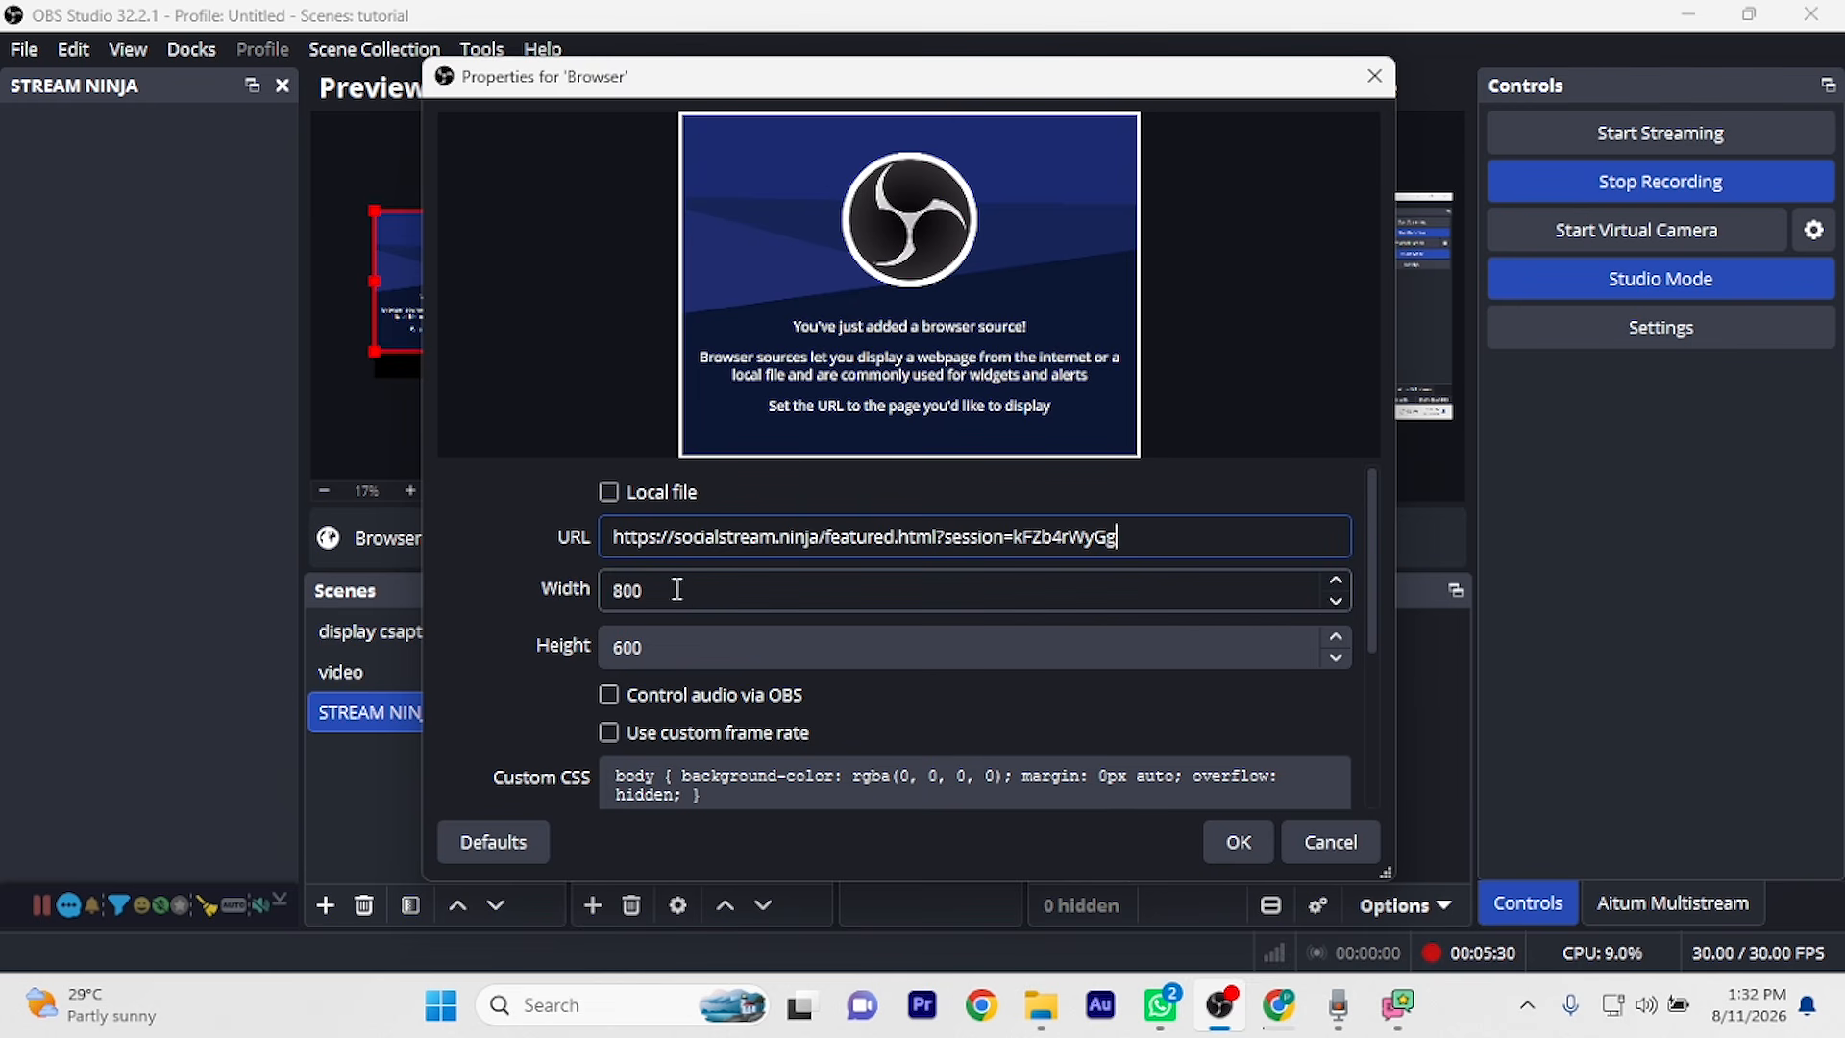
pyautogui.press('Tab')
pyautogui.write('19')
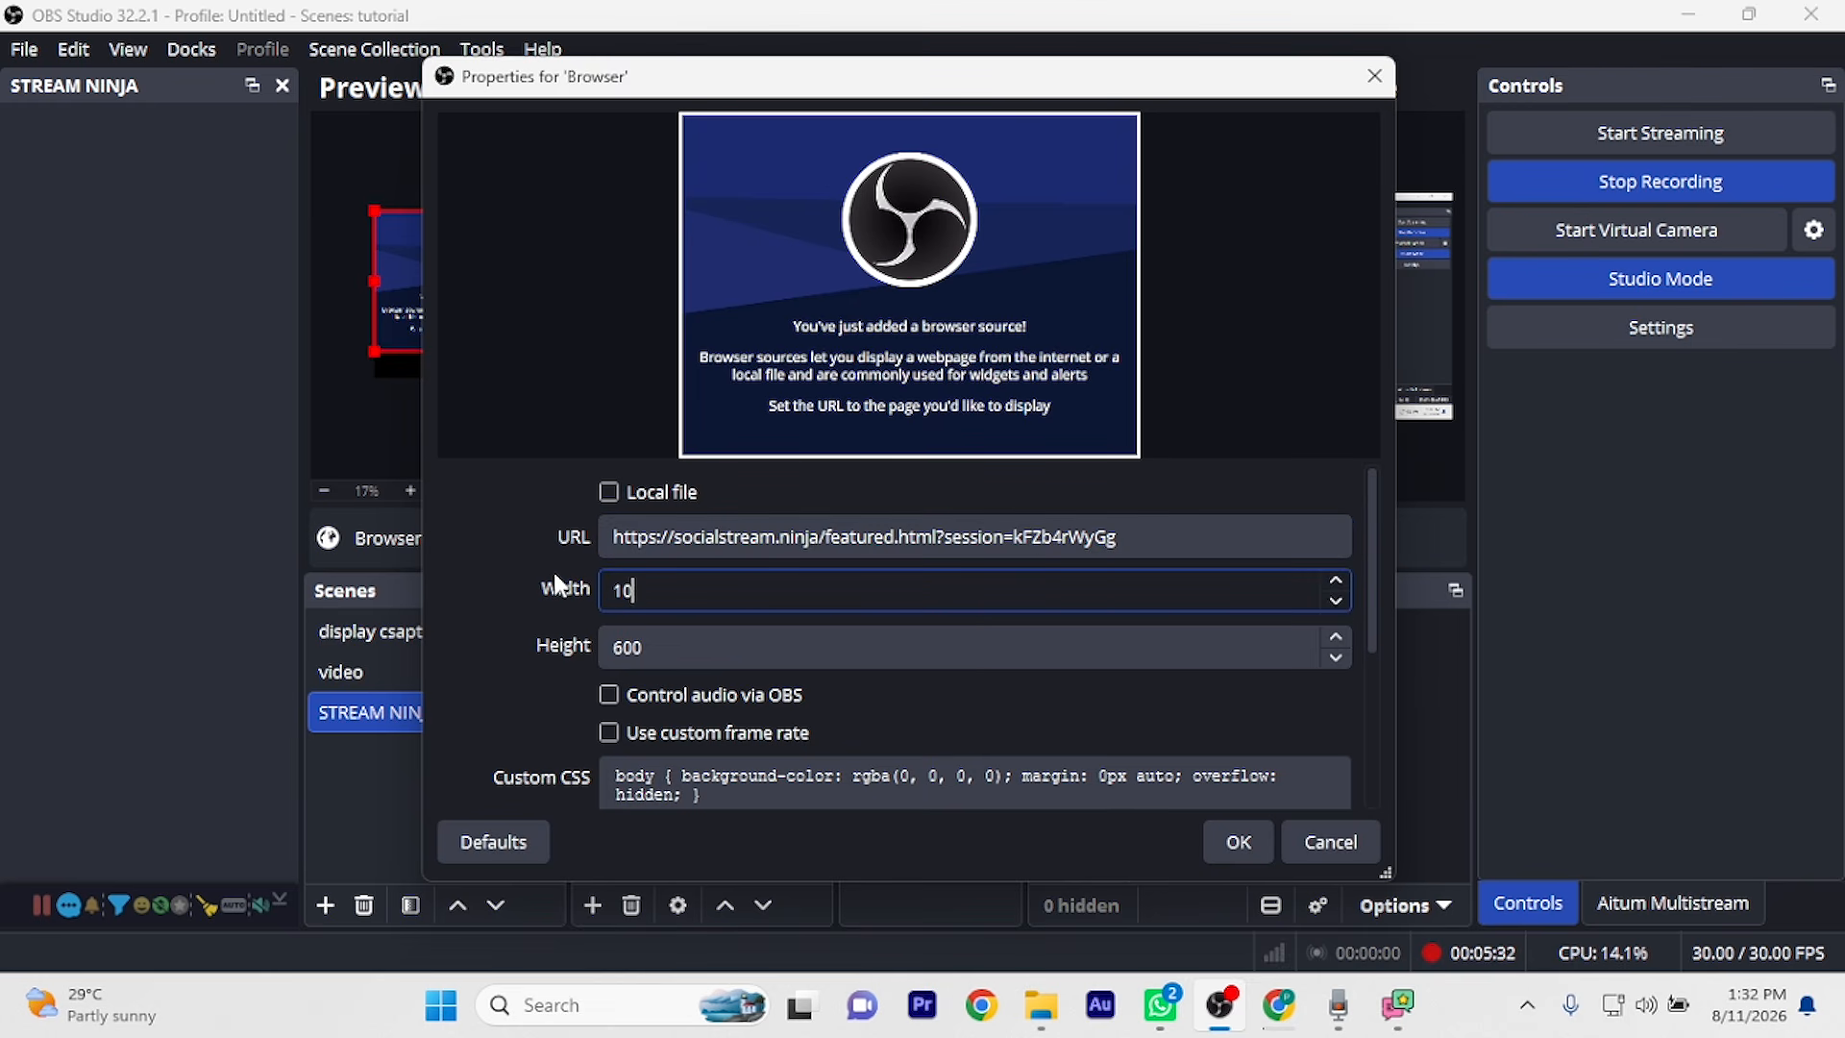
pyautogui.write('20')
pyautogui.press('Tab')
pyautogui.write('3')
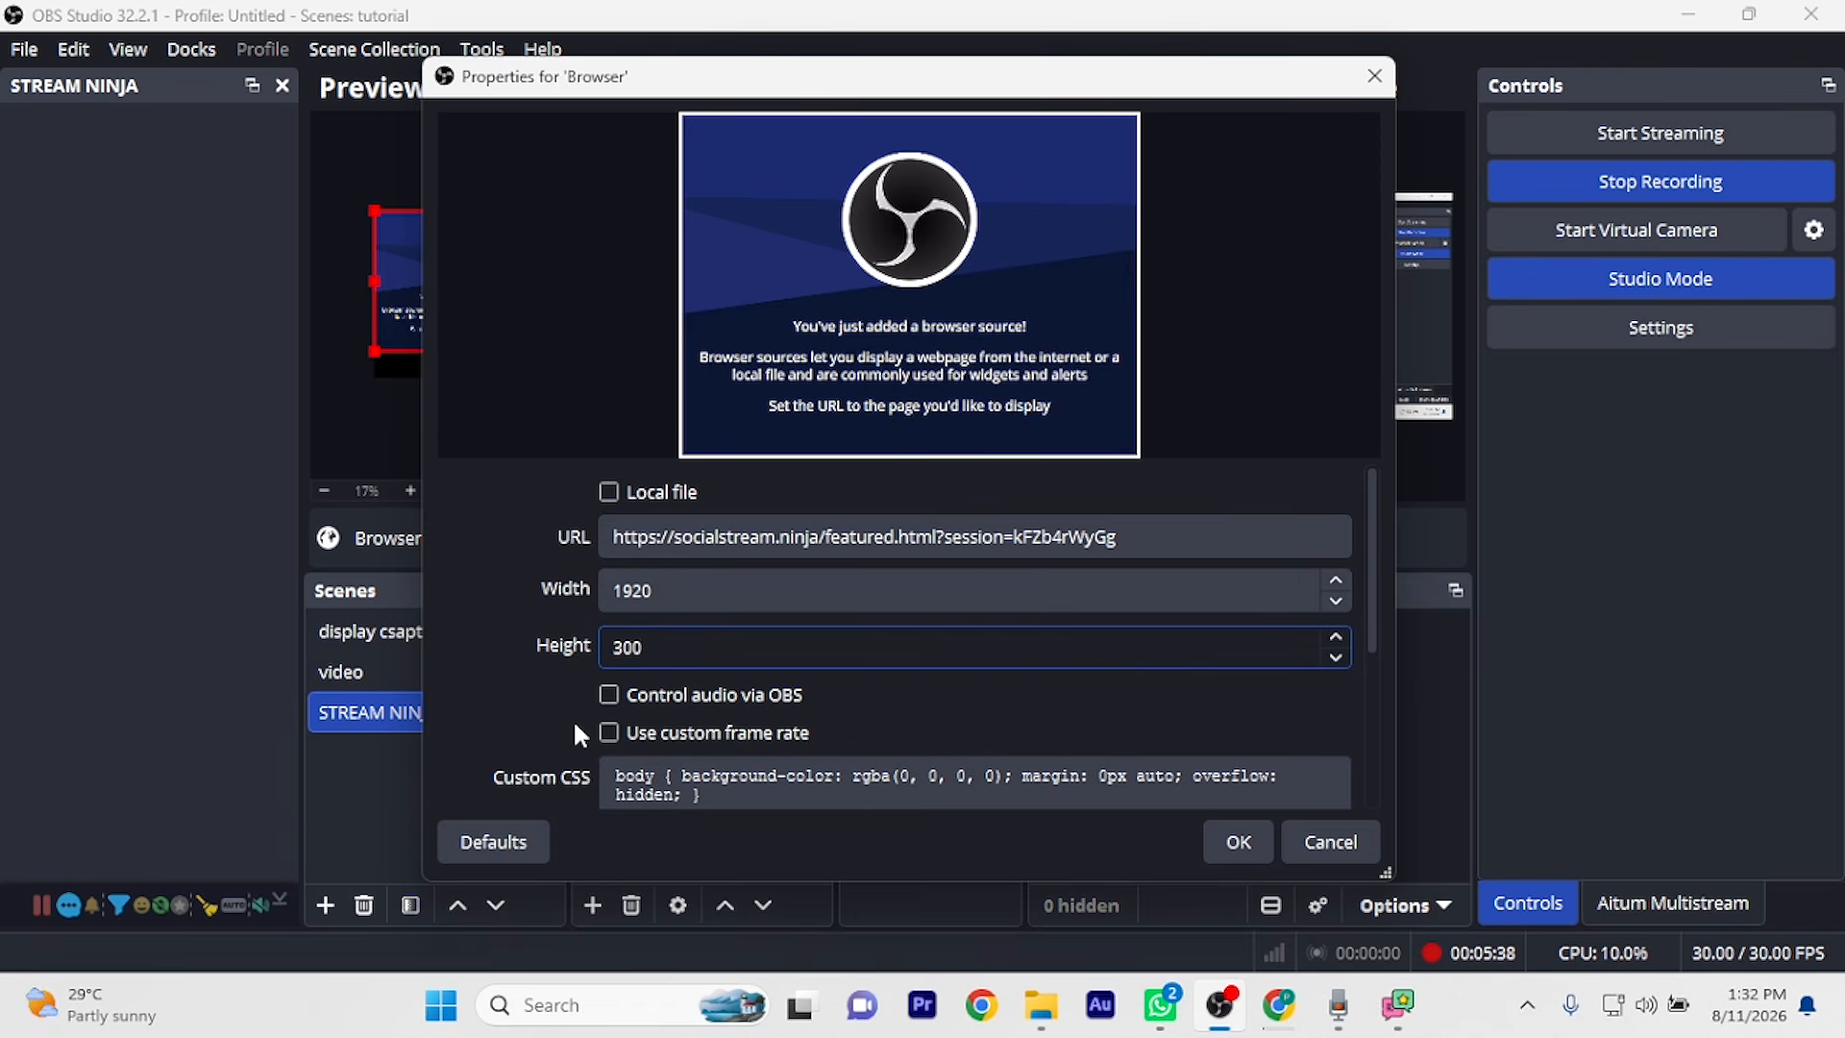
pyautogui.scroll(-3, 569, 716)
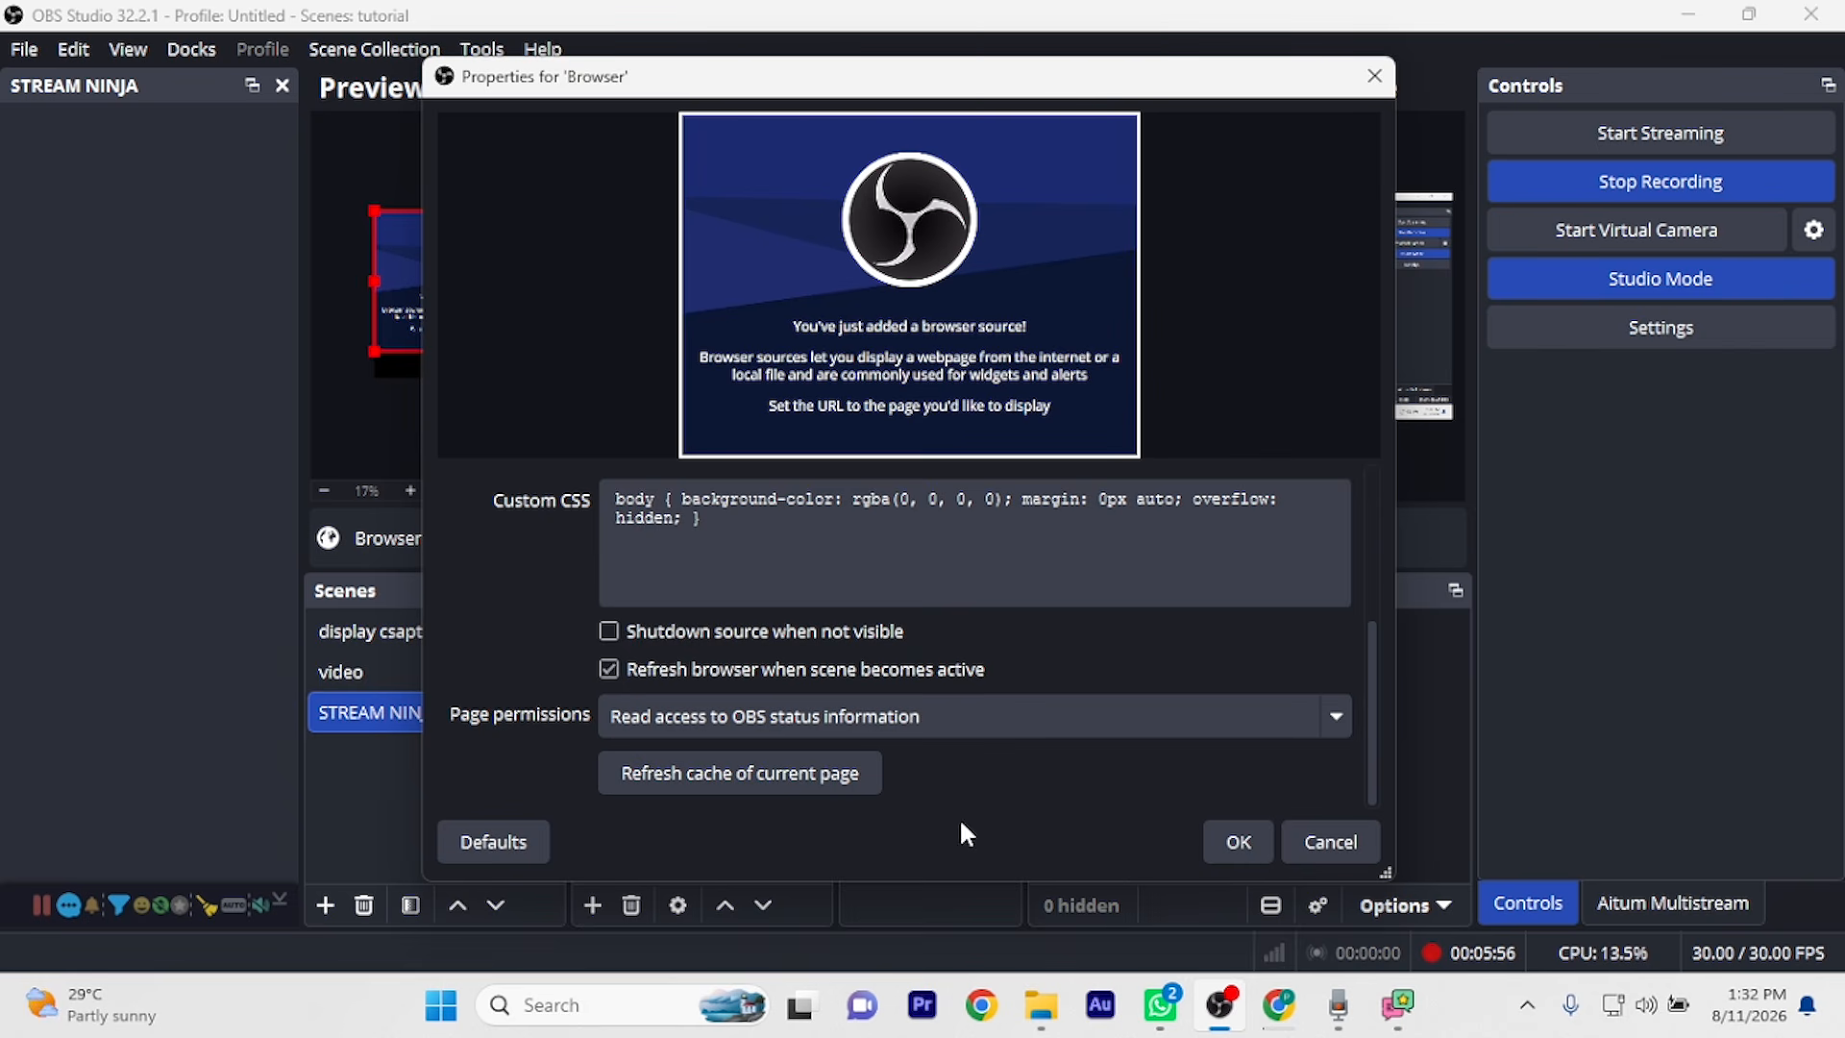
# Apply the Browser source and stretch it into a full-width strip along the canvas bottom
pyautogui.click(1246, 837)
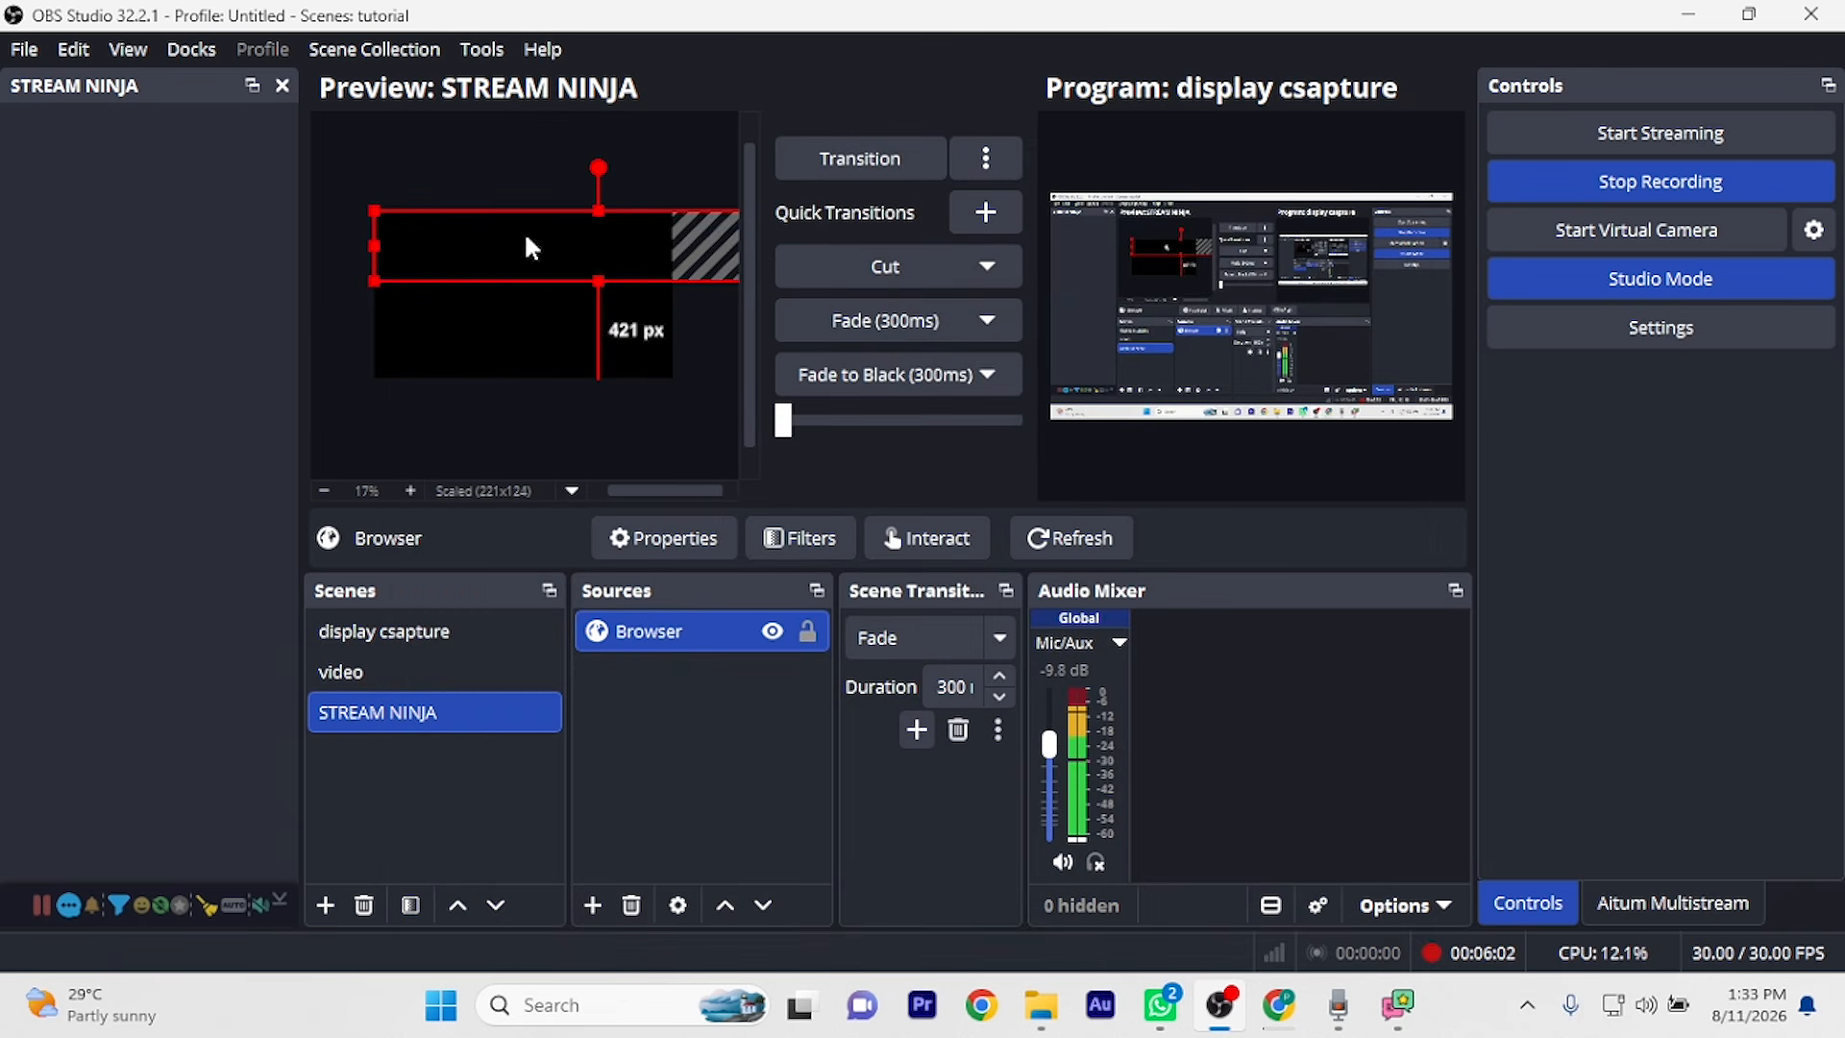
pyautogui.moveTo(375, 210); pyautogui.dragTo(452, 348)
pyautogui.moveTo(656, 335); pyautogui.dragTo(673, 333)
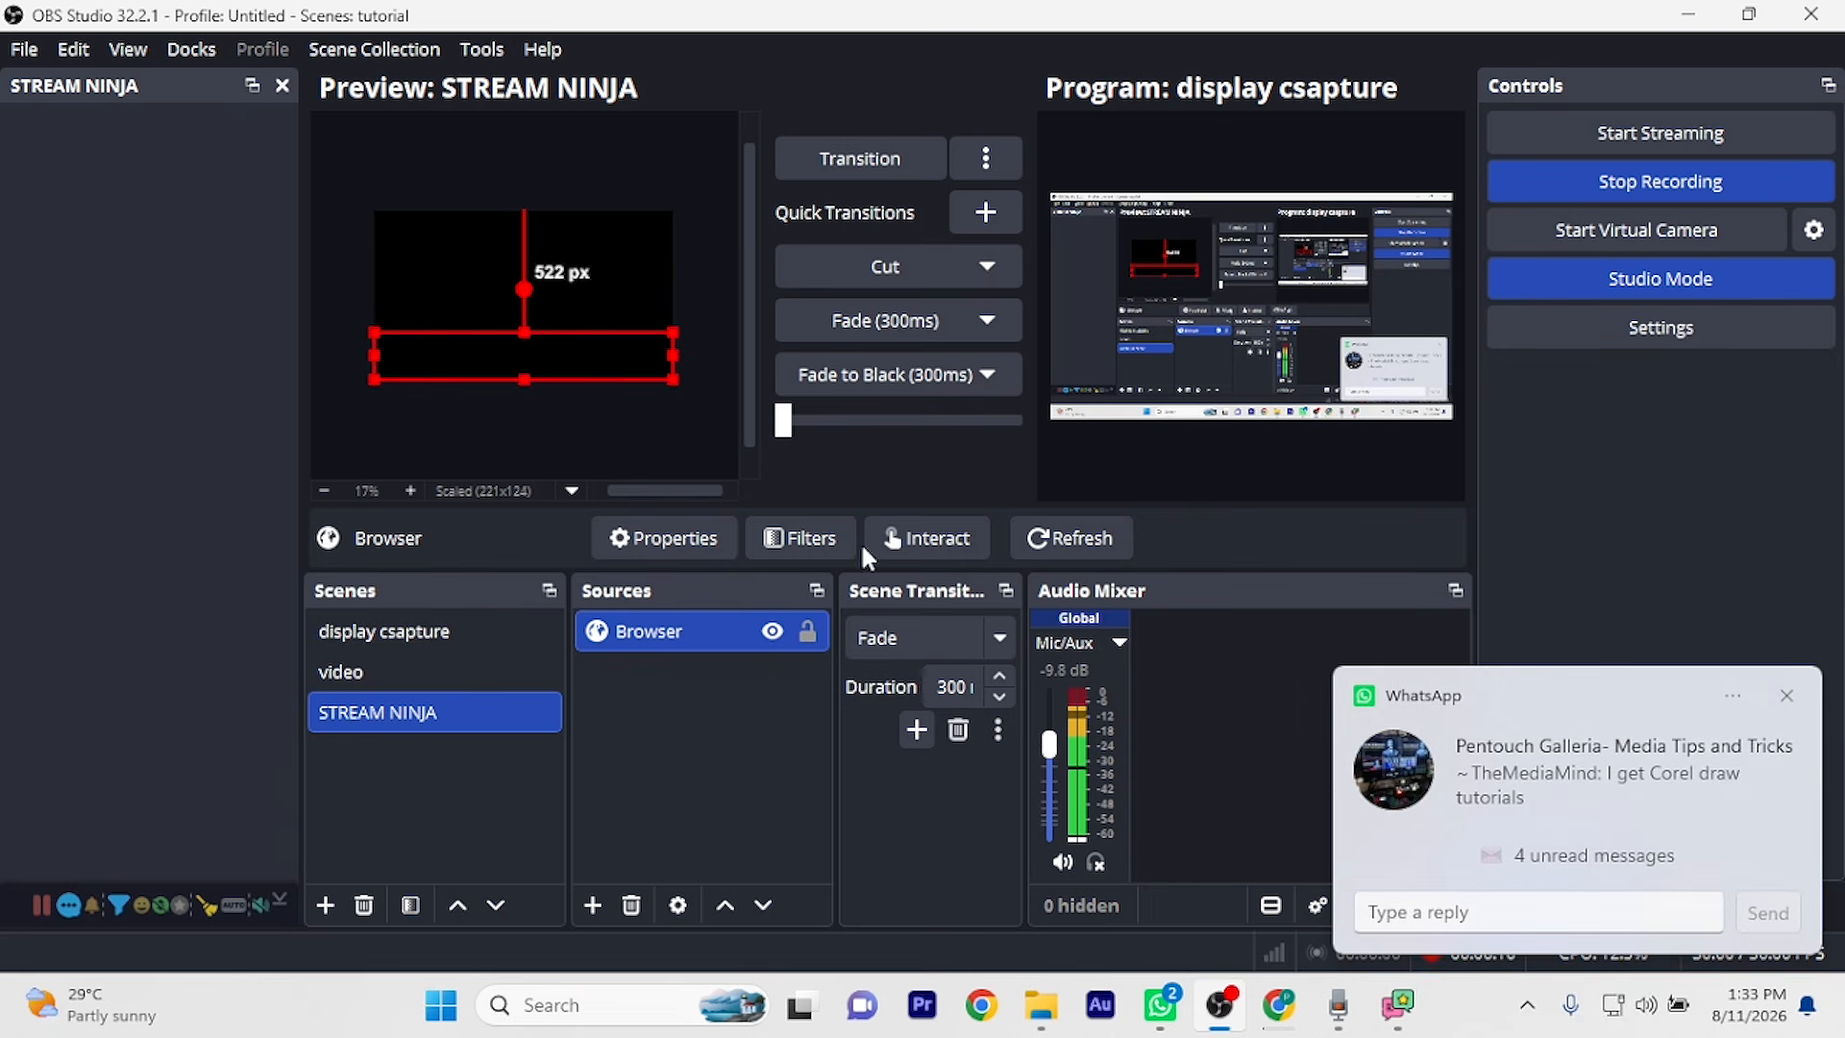
pyautogui.click(1787, 695)
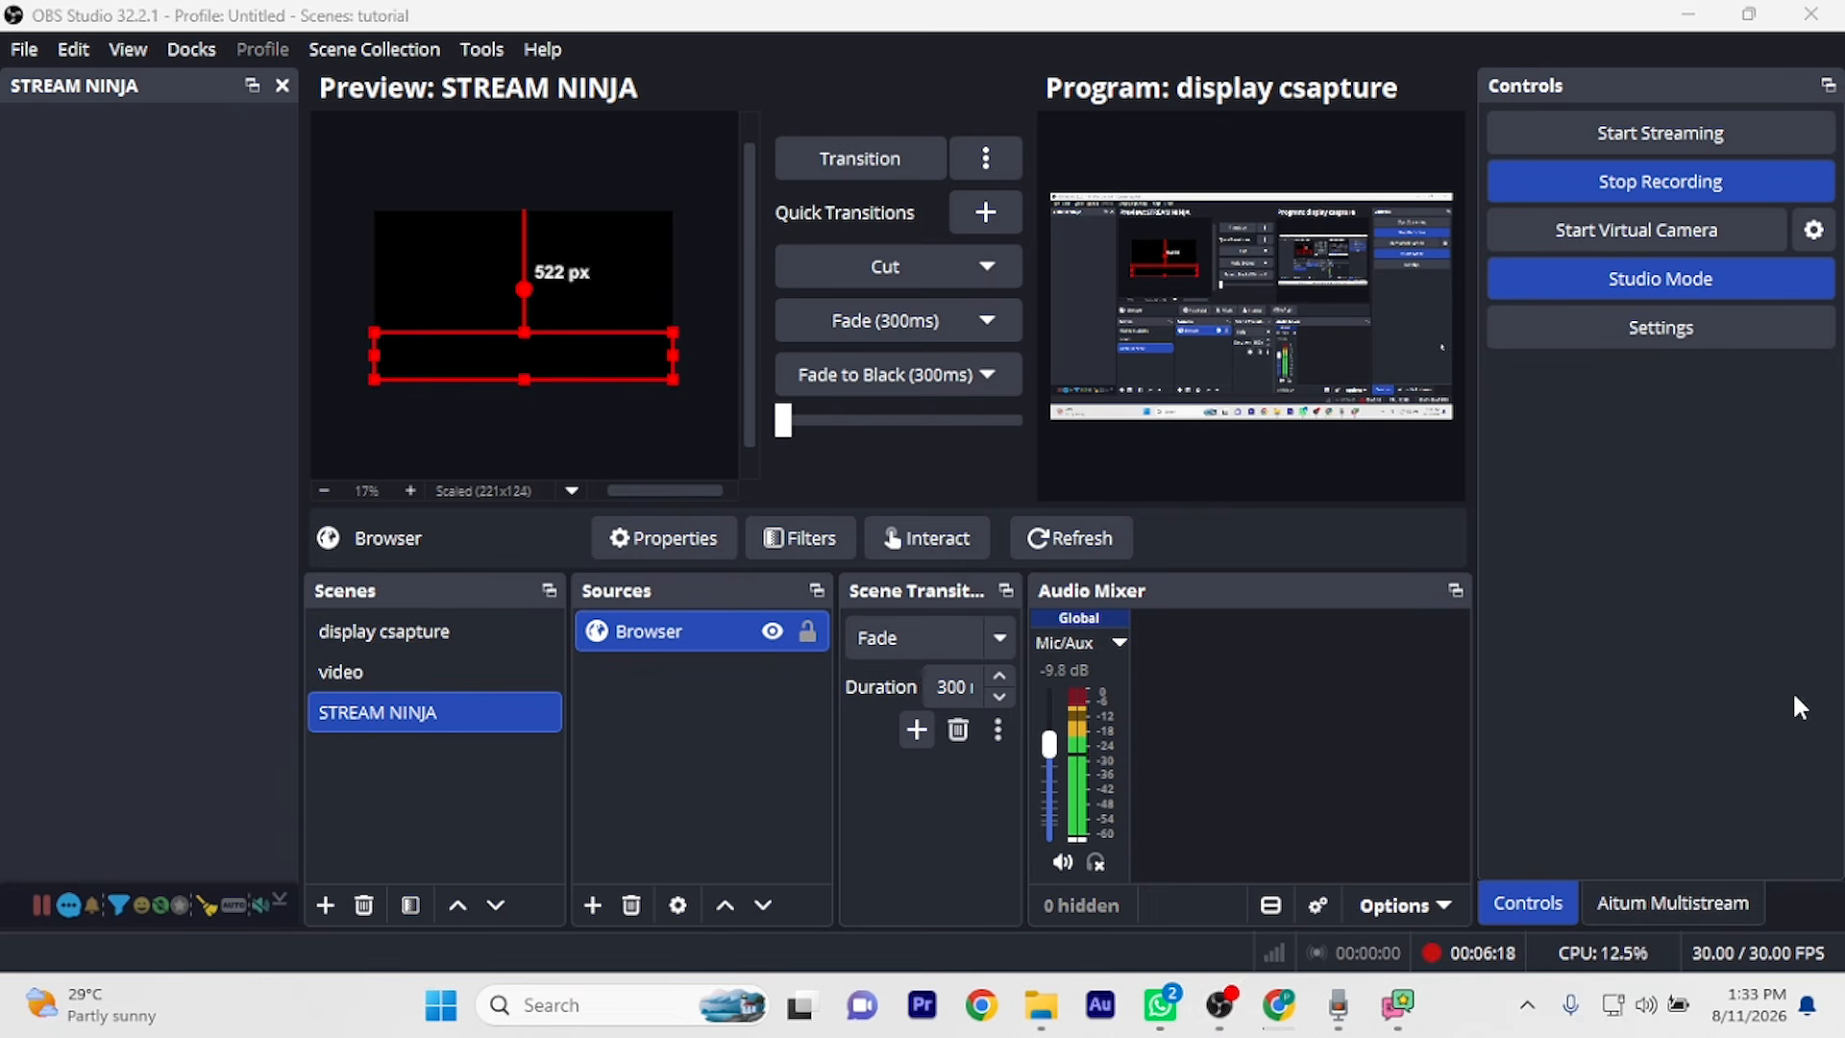
pyautogui.click(753, 790)
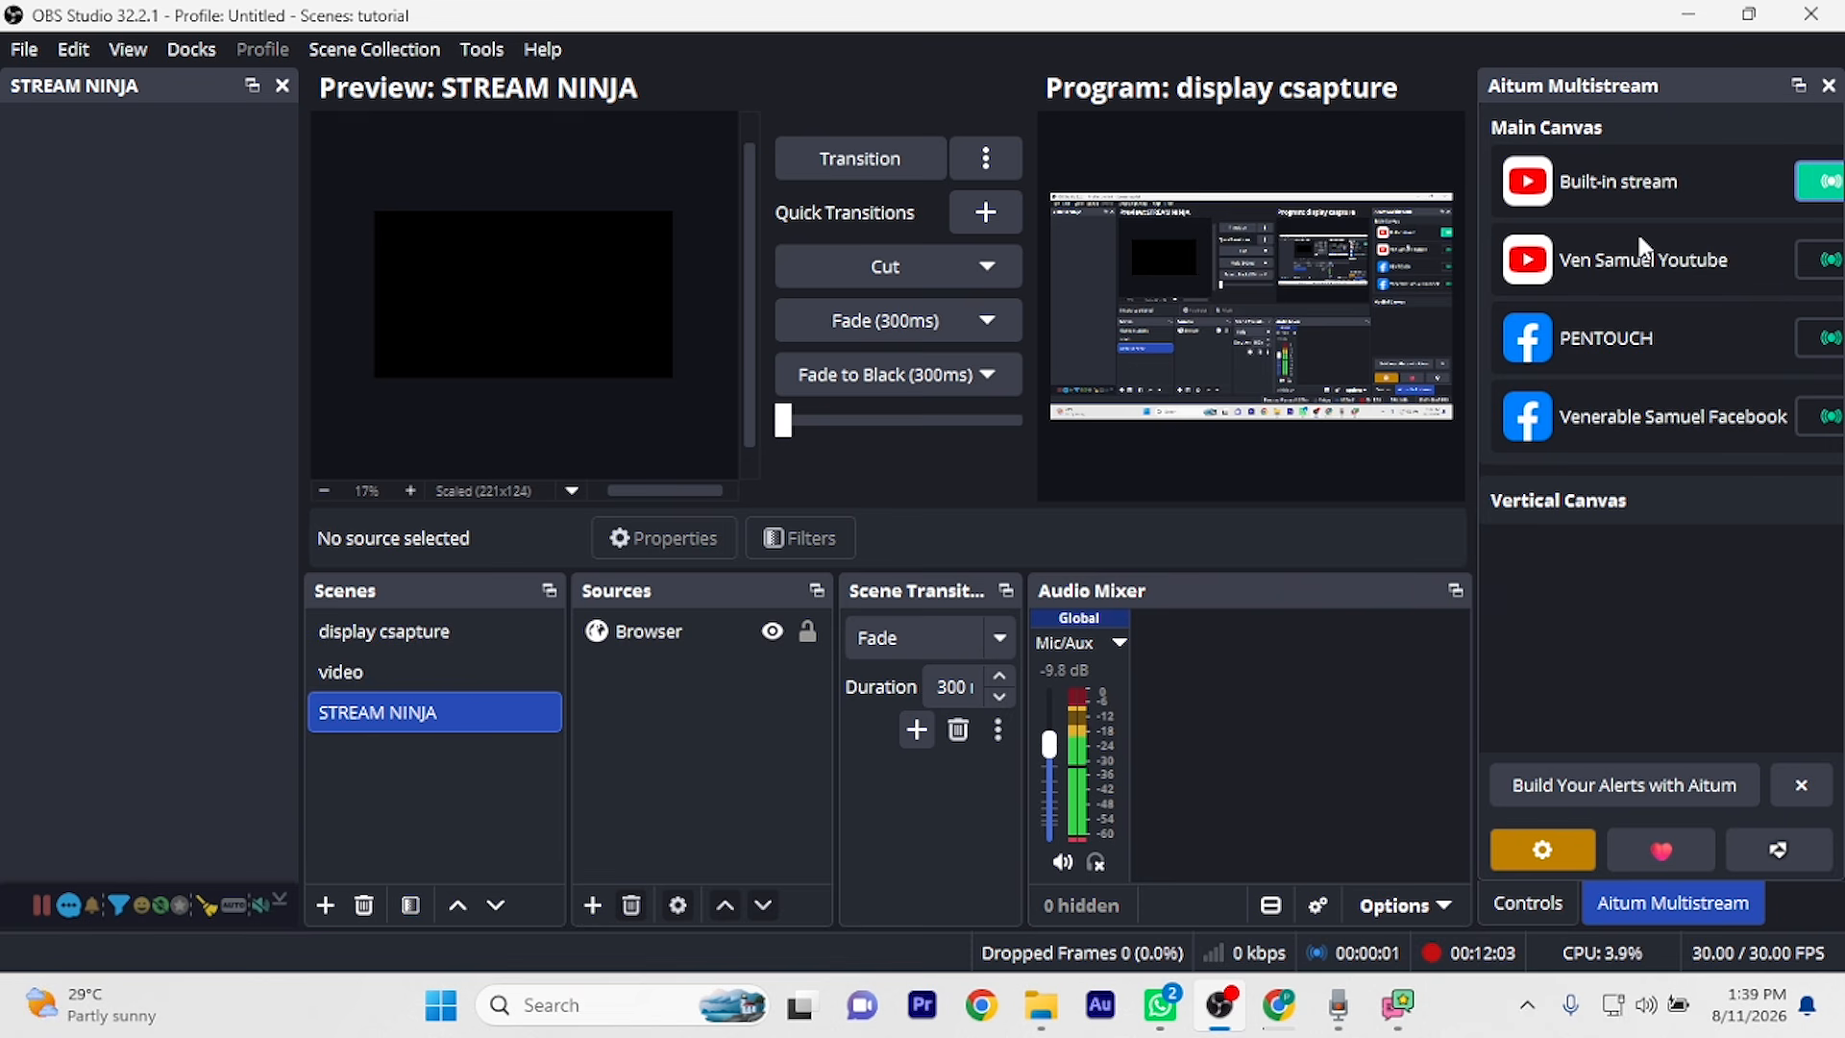
# Switch to Chrome and bring up the YouTube Studio live streaming tab
pyautogui.click(1280, 1006)
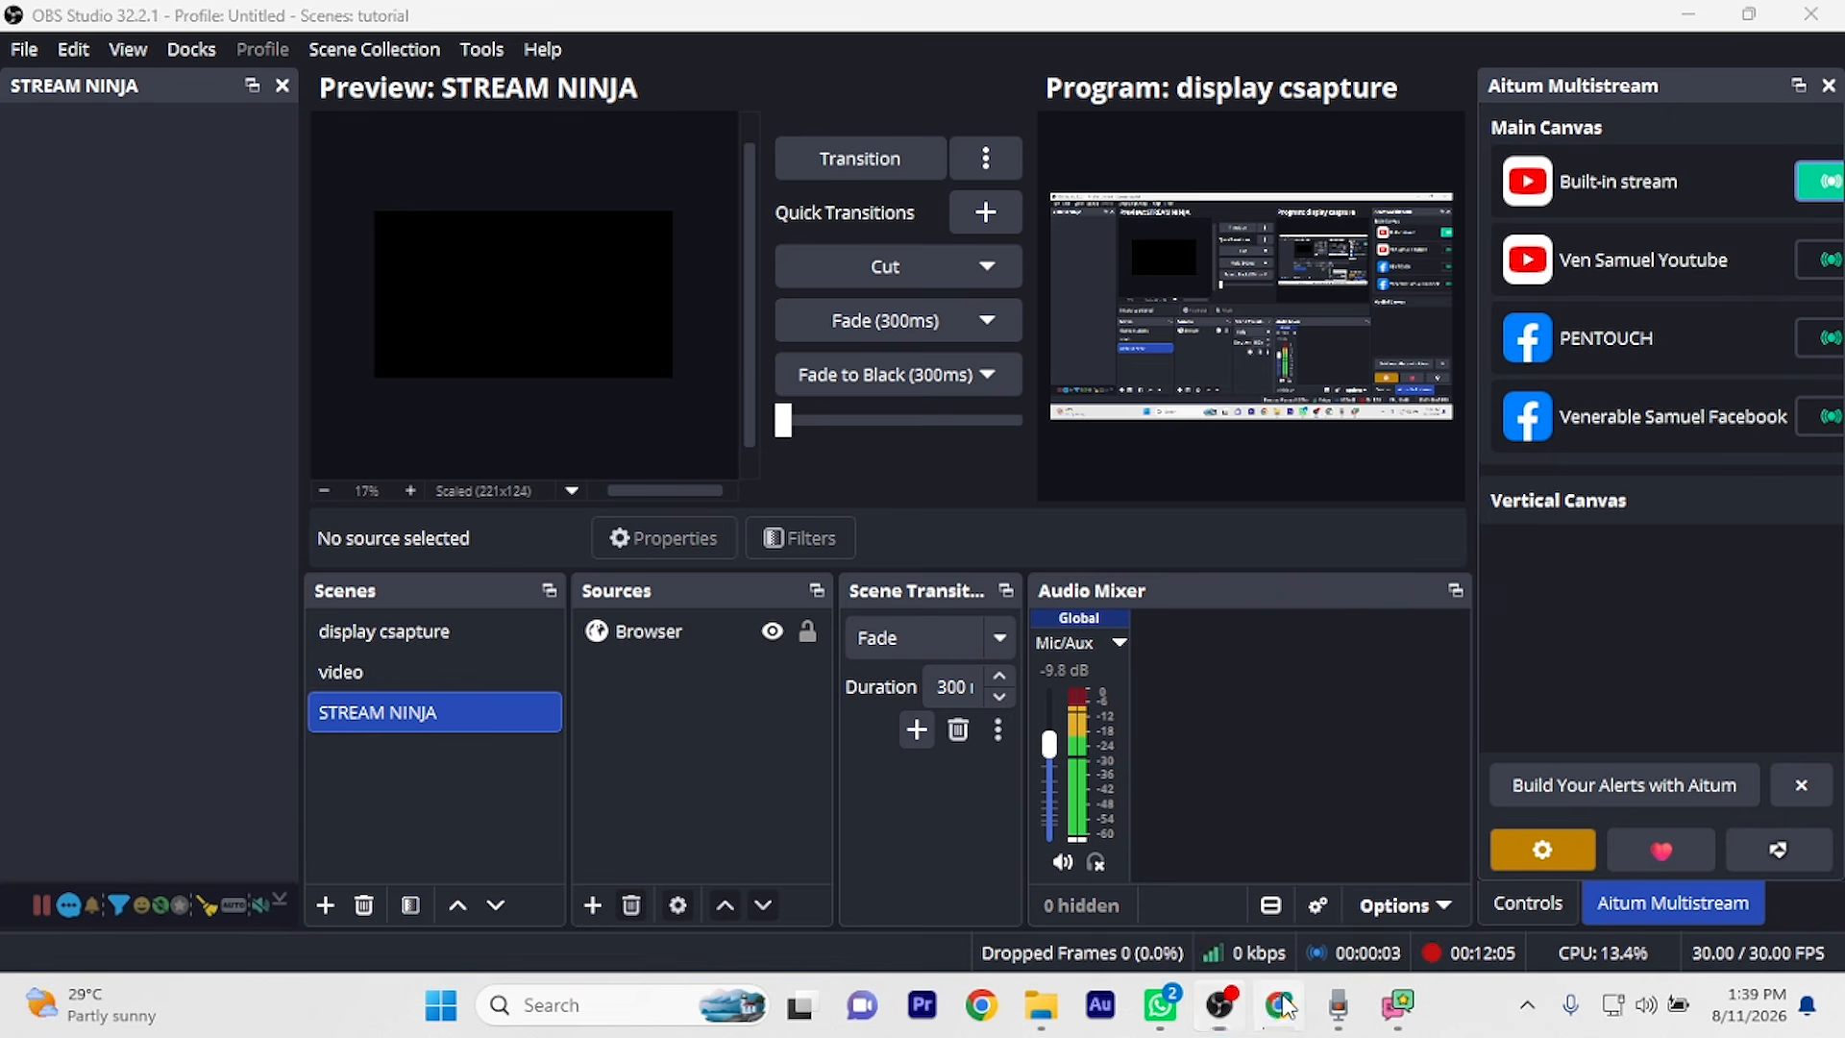
pyautogui.click(590, 27)
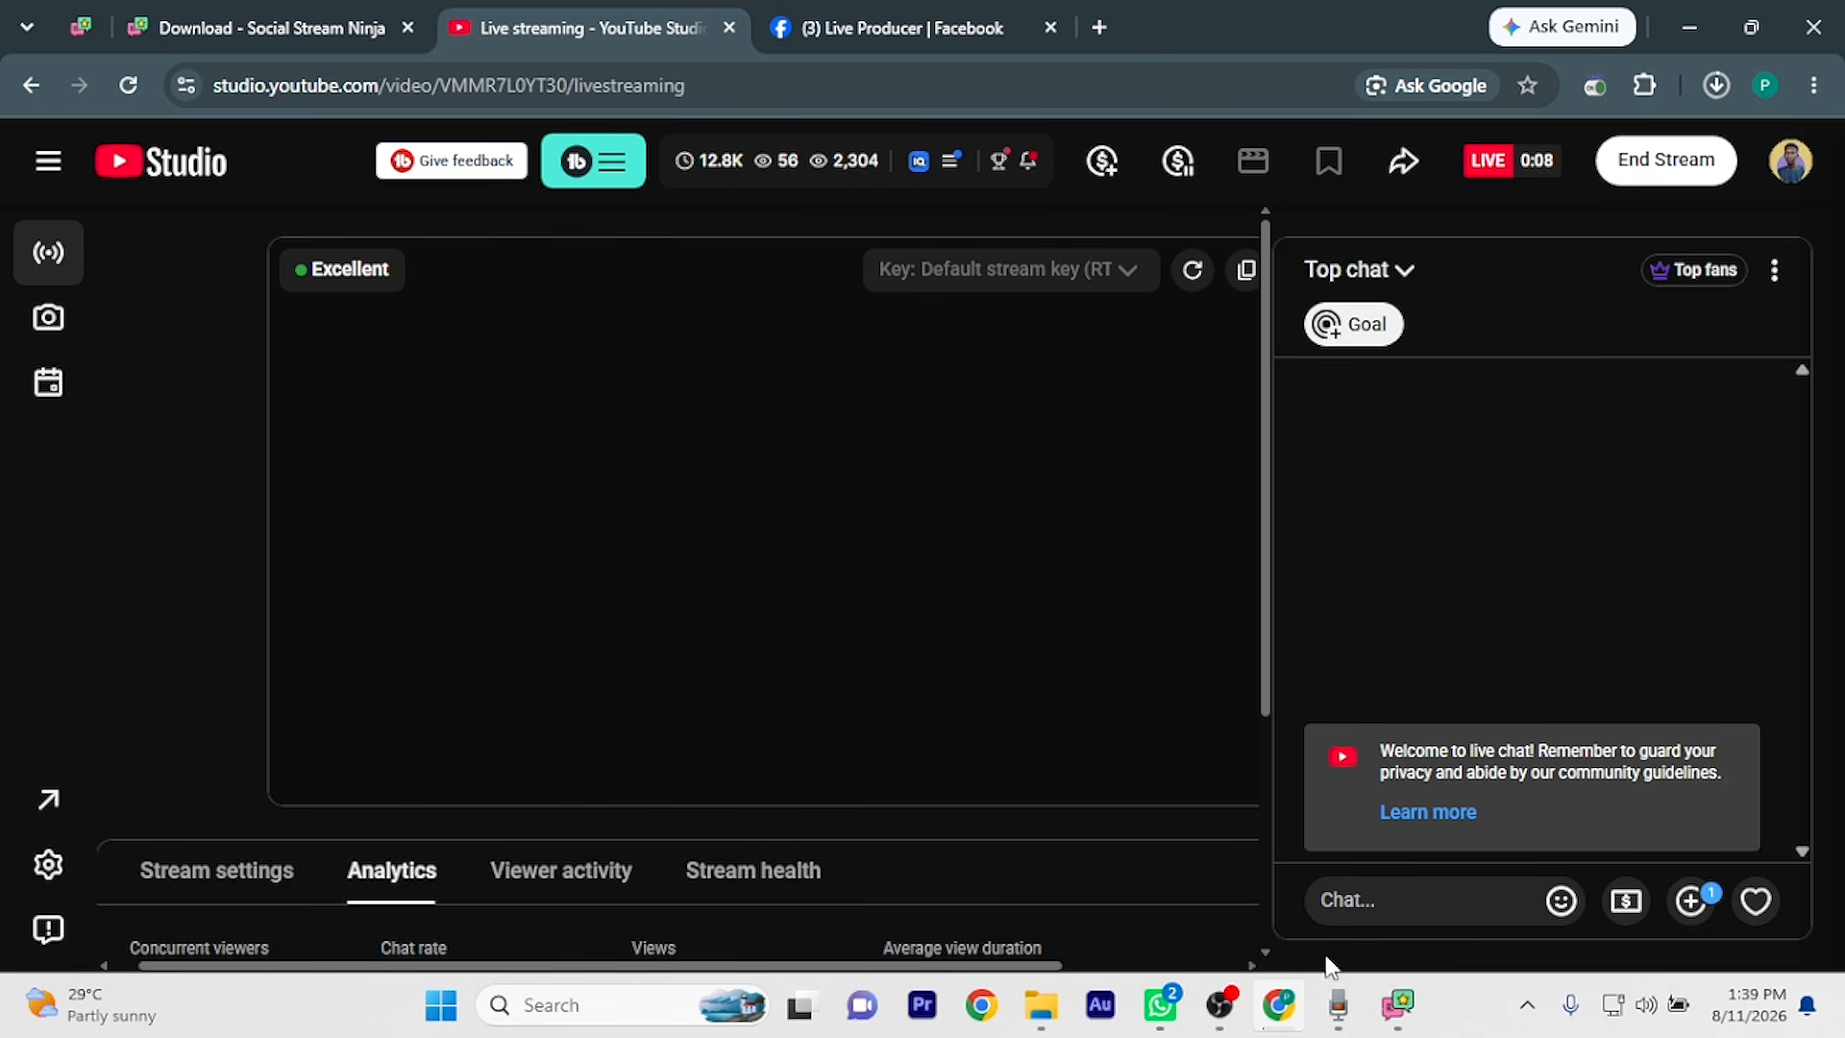
# Return to OBS Studio once the YouTube stream shows LIVE with Excellent health
pyautogui.click(1221, 1005)
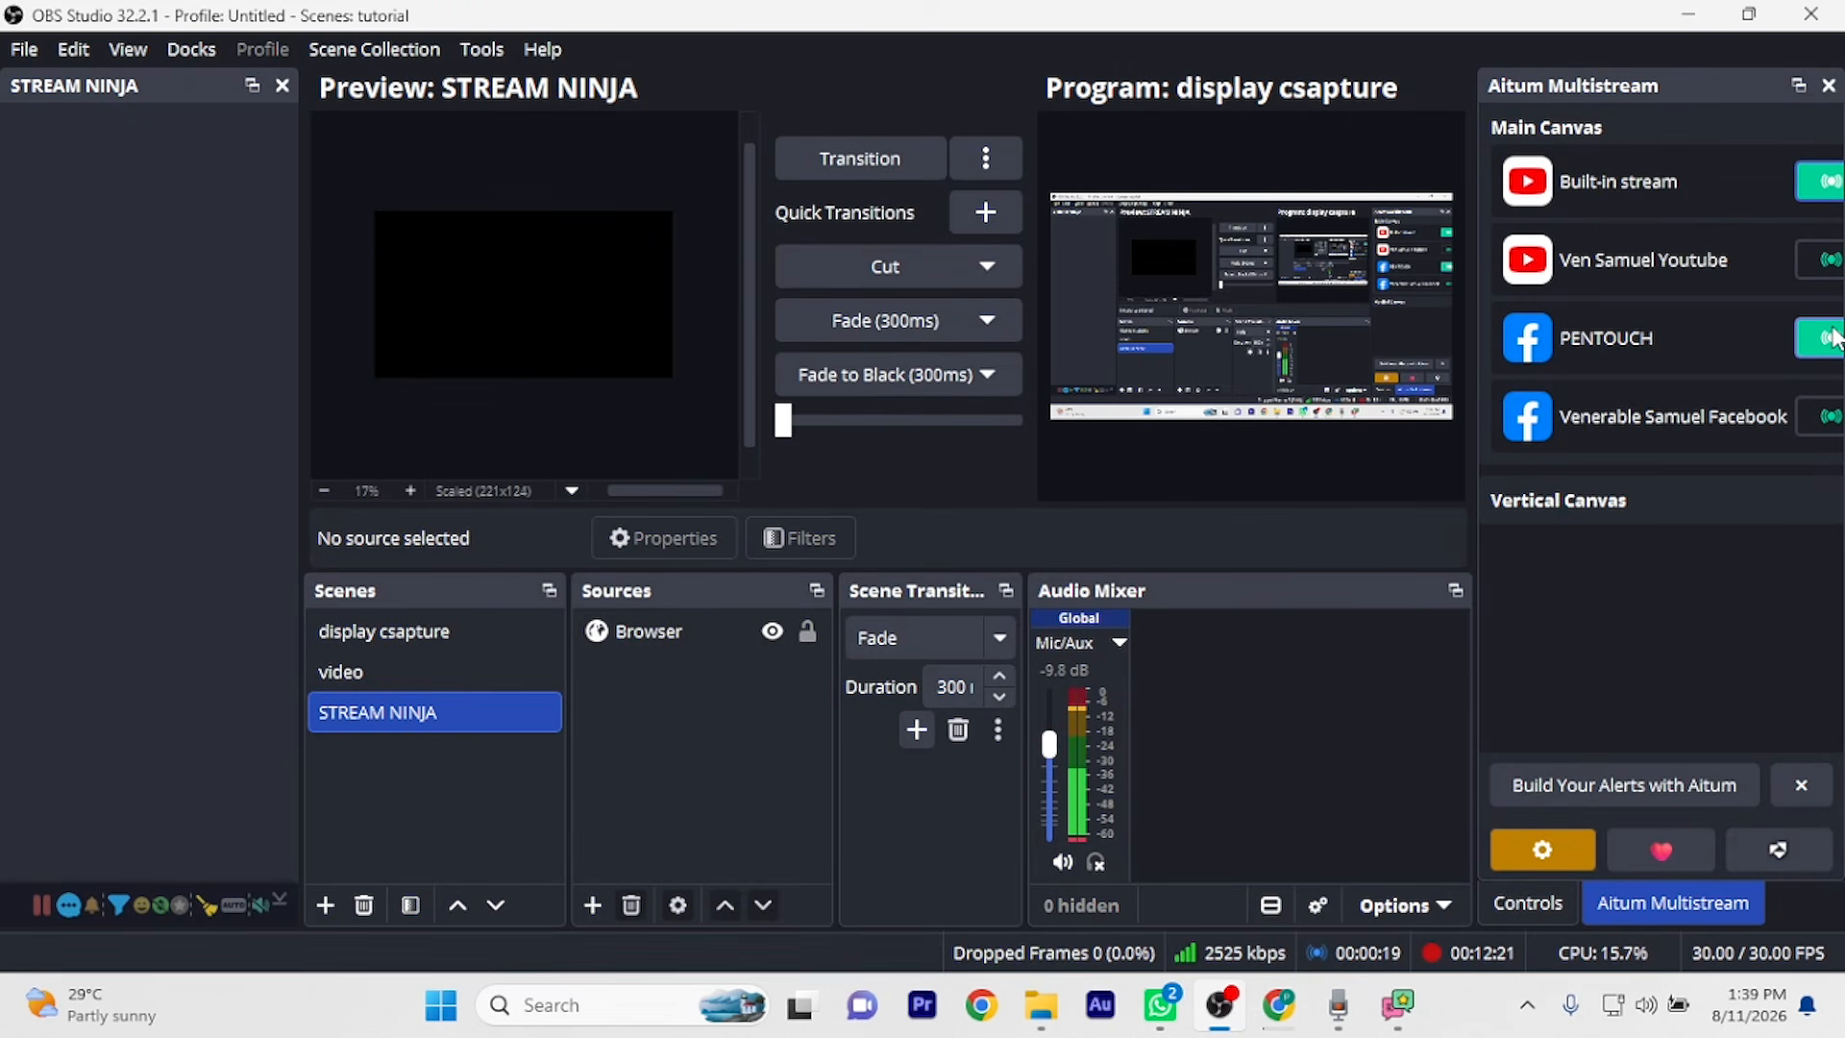
# Check the YouTube stream preview, then go live from the Facebook Live Producer tab
pyautogui.hotkey('alt', 'Tab')
pyautogui.scroll(-7, 988, 609)
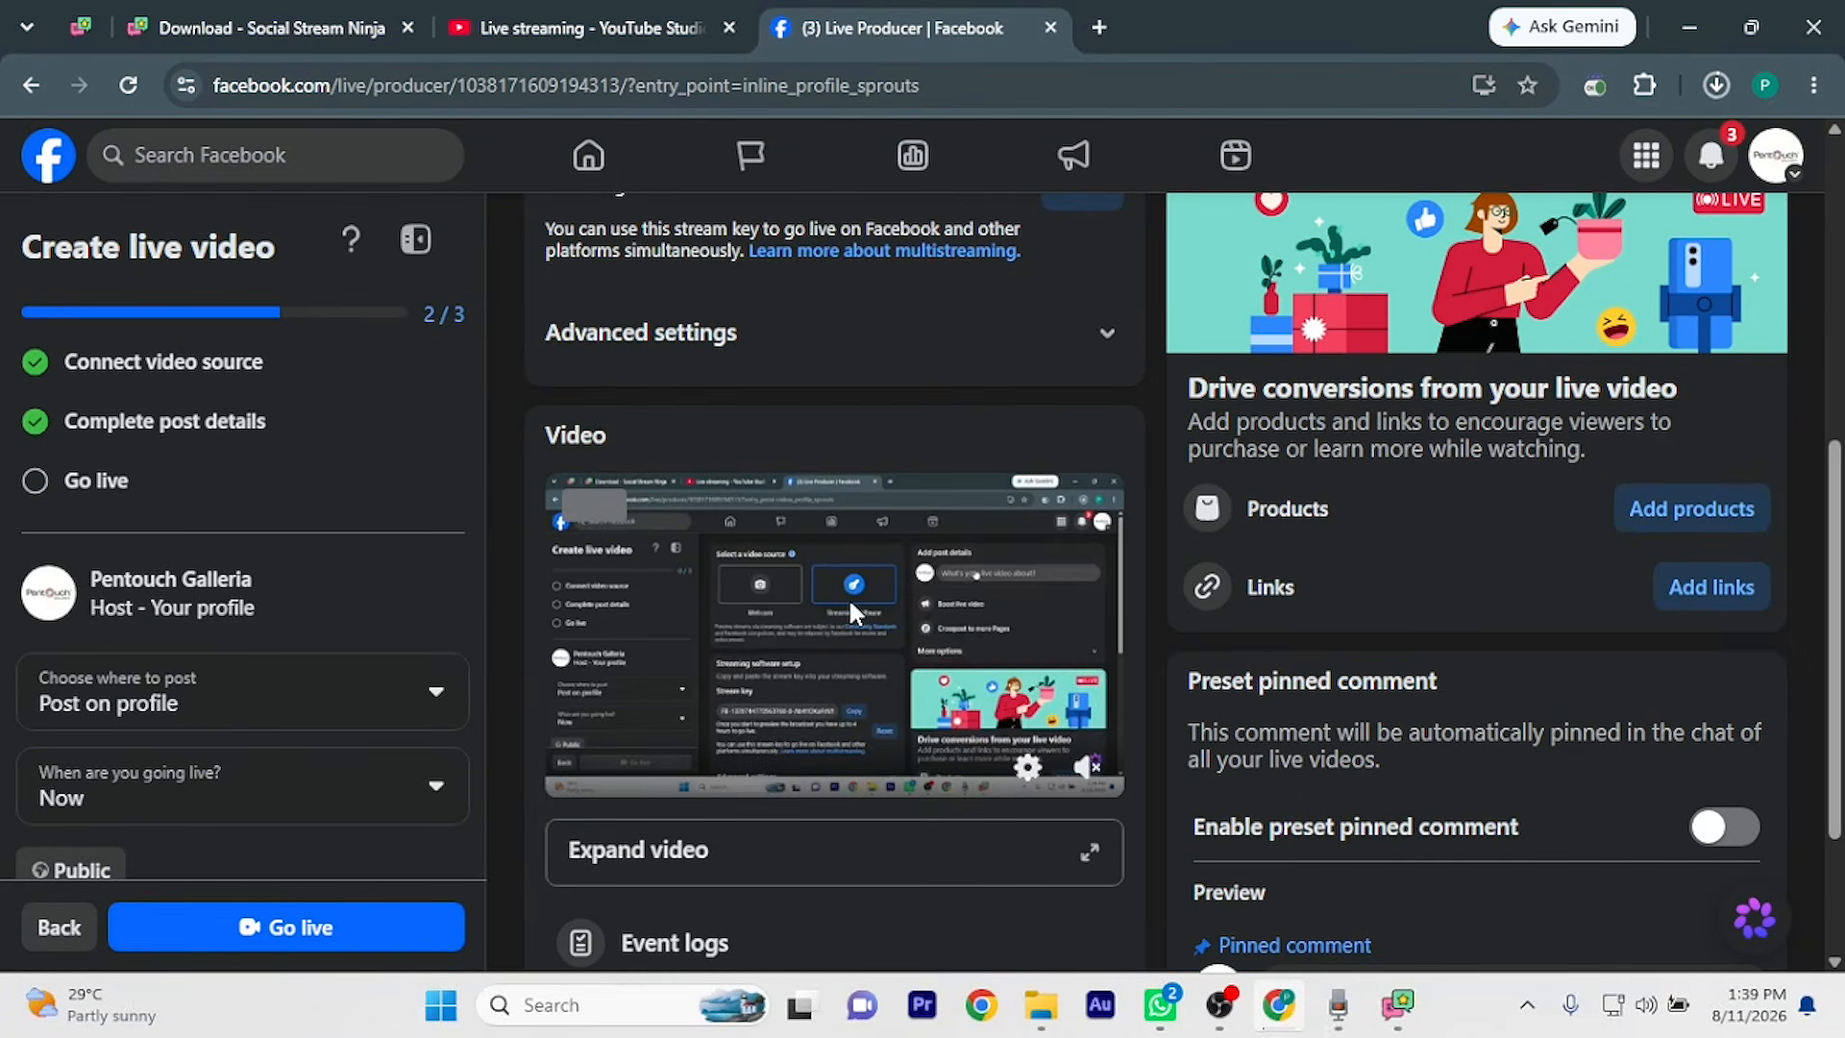
pyautogui.click(607, 23)
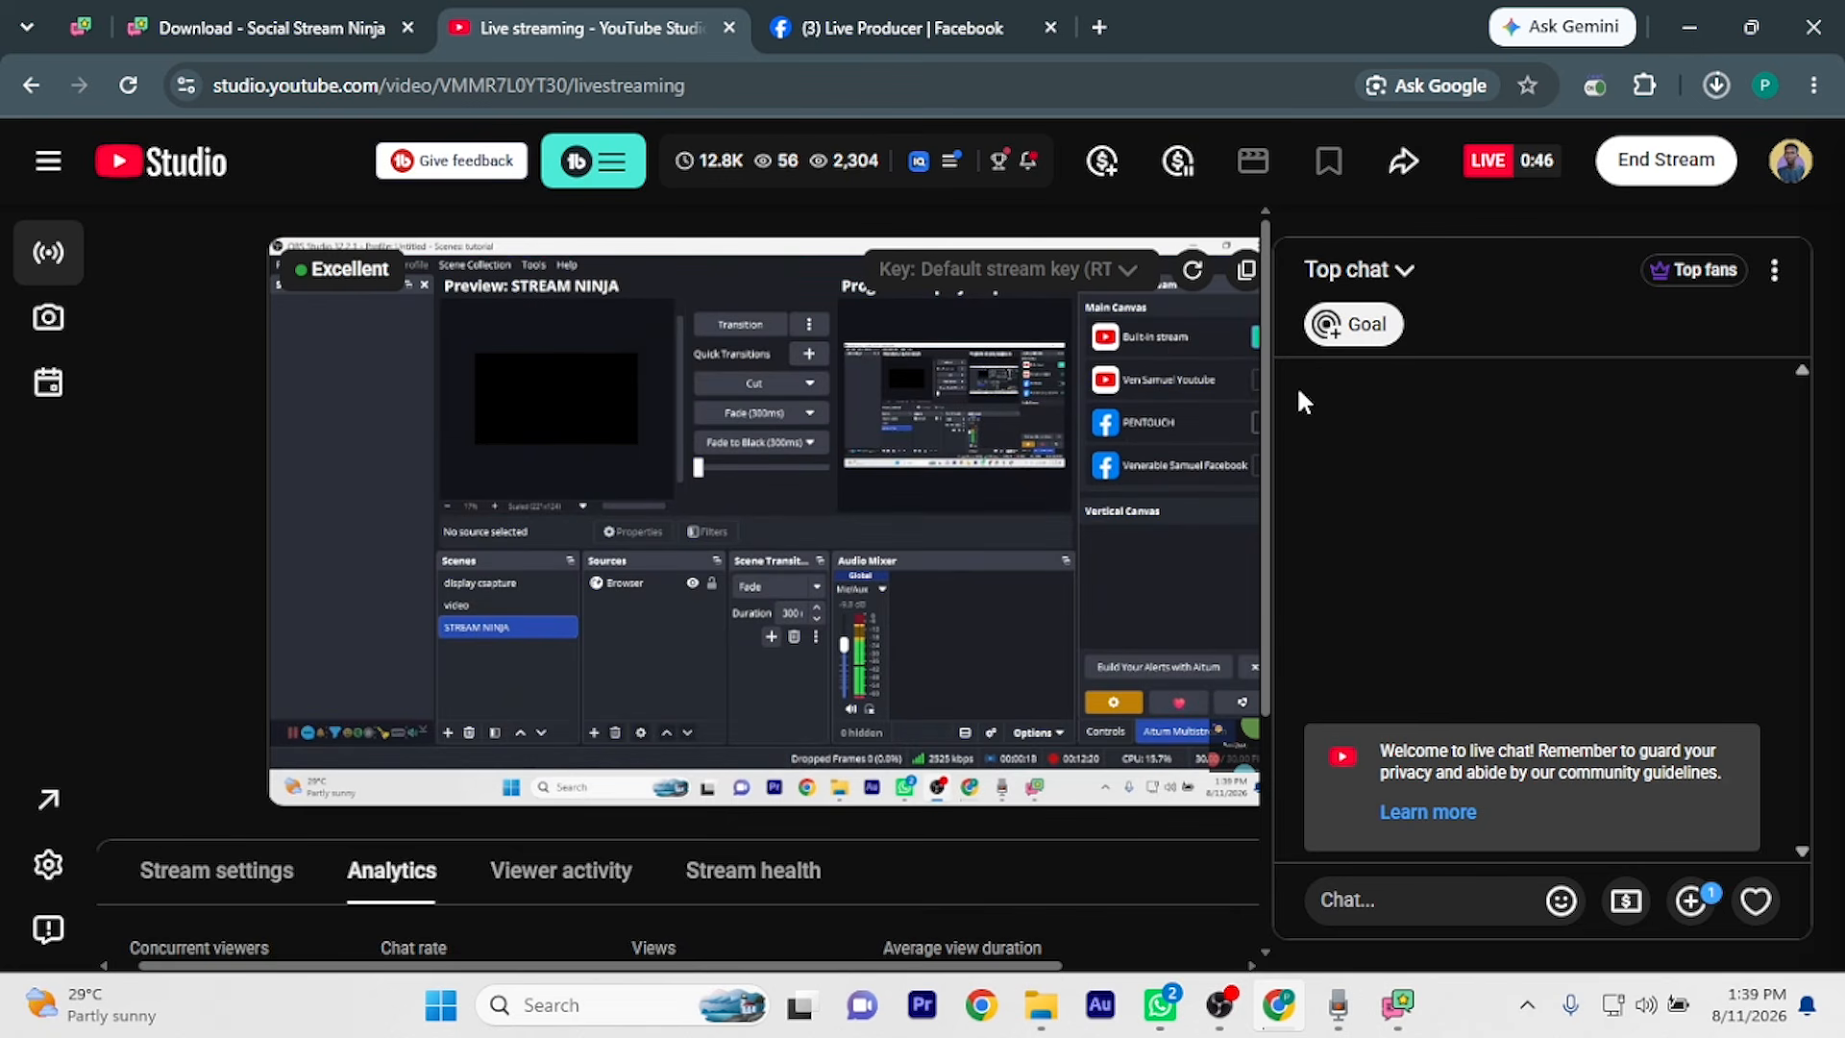
pyautogui.click(993, 23)
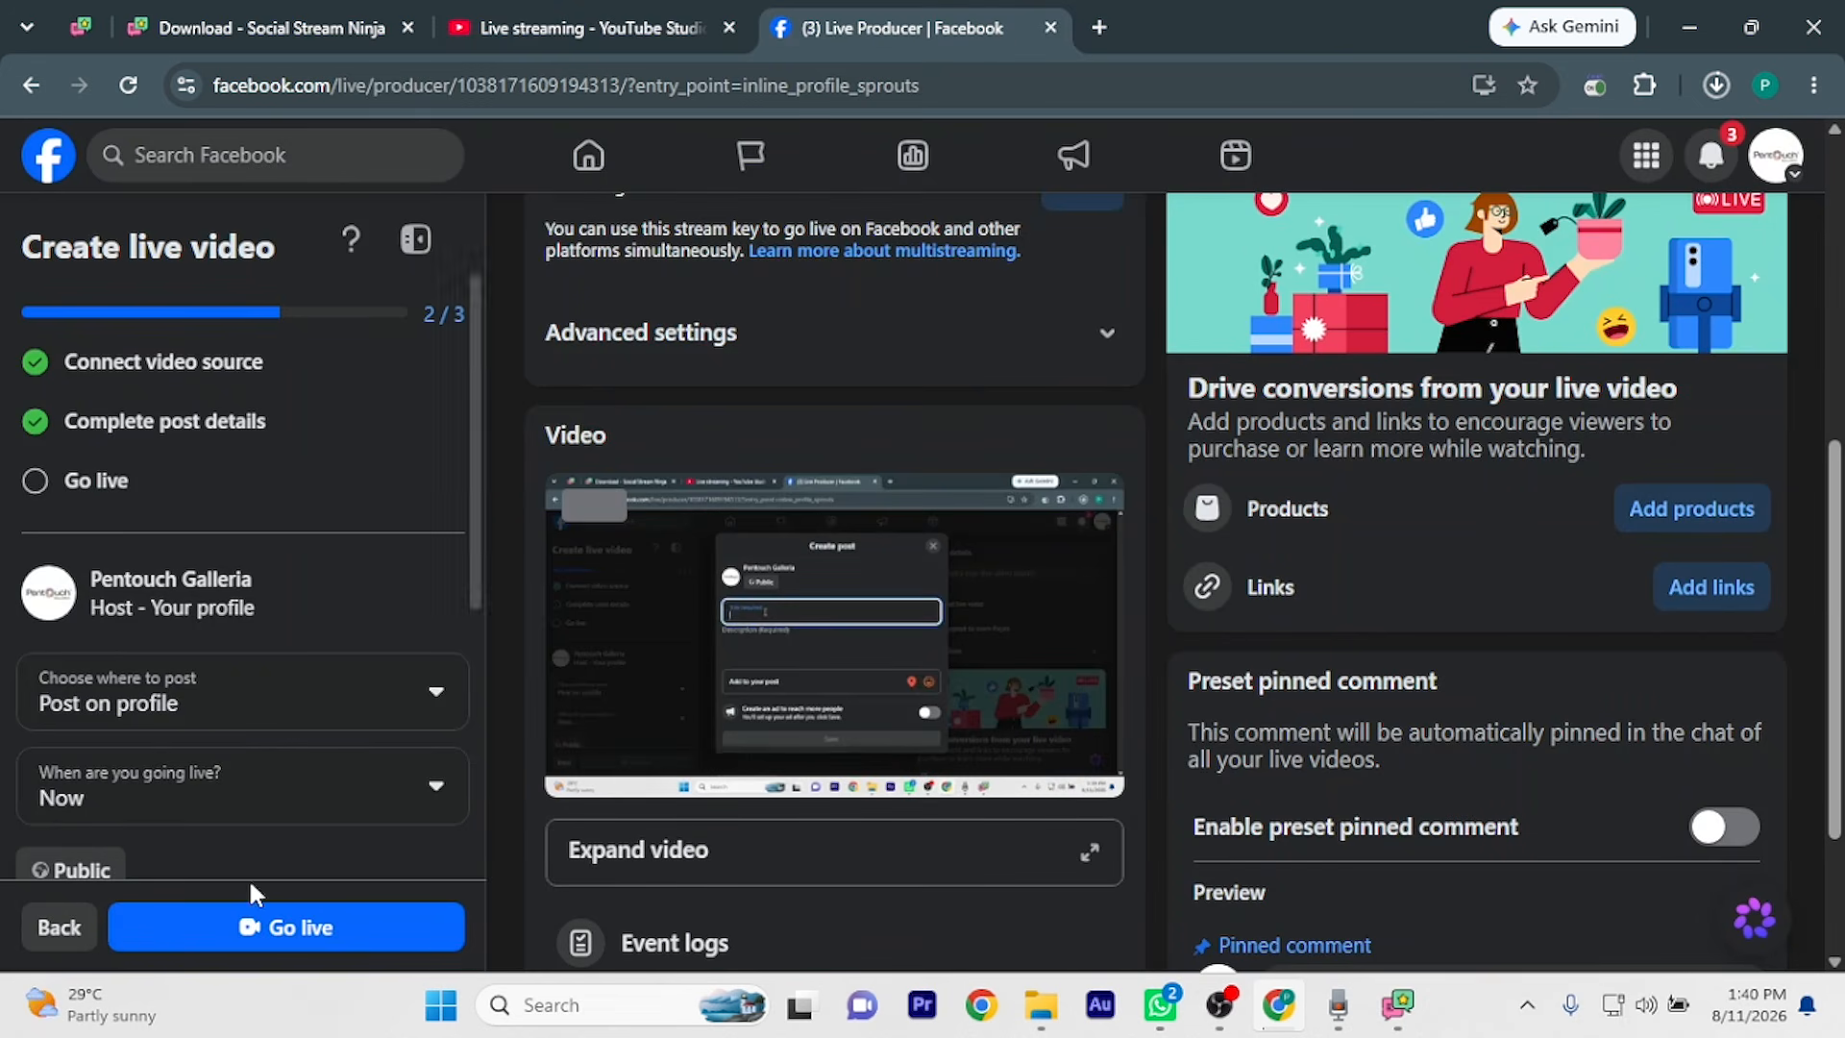
pyautogui.click(282, 928)
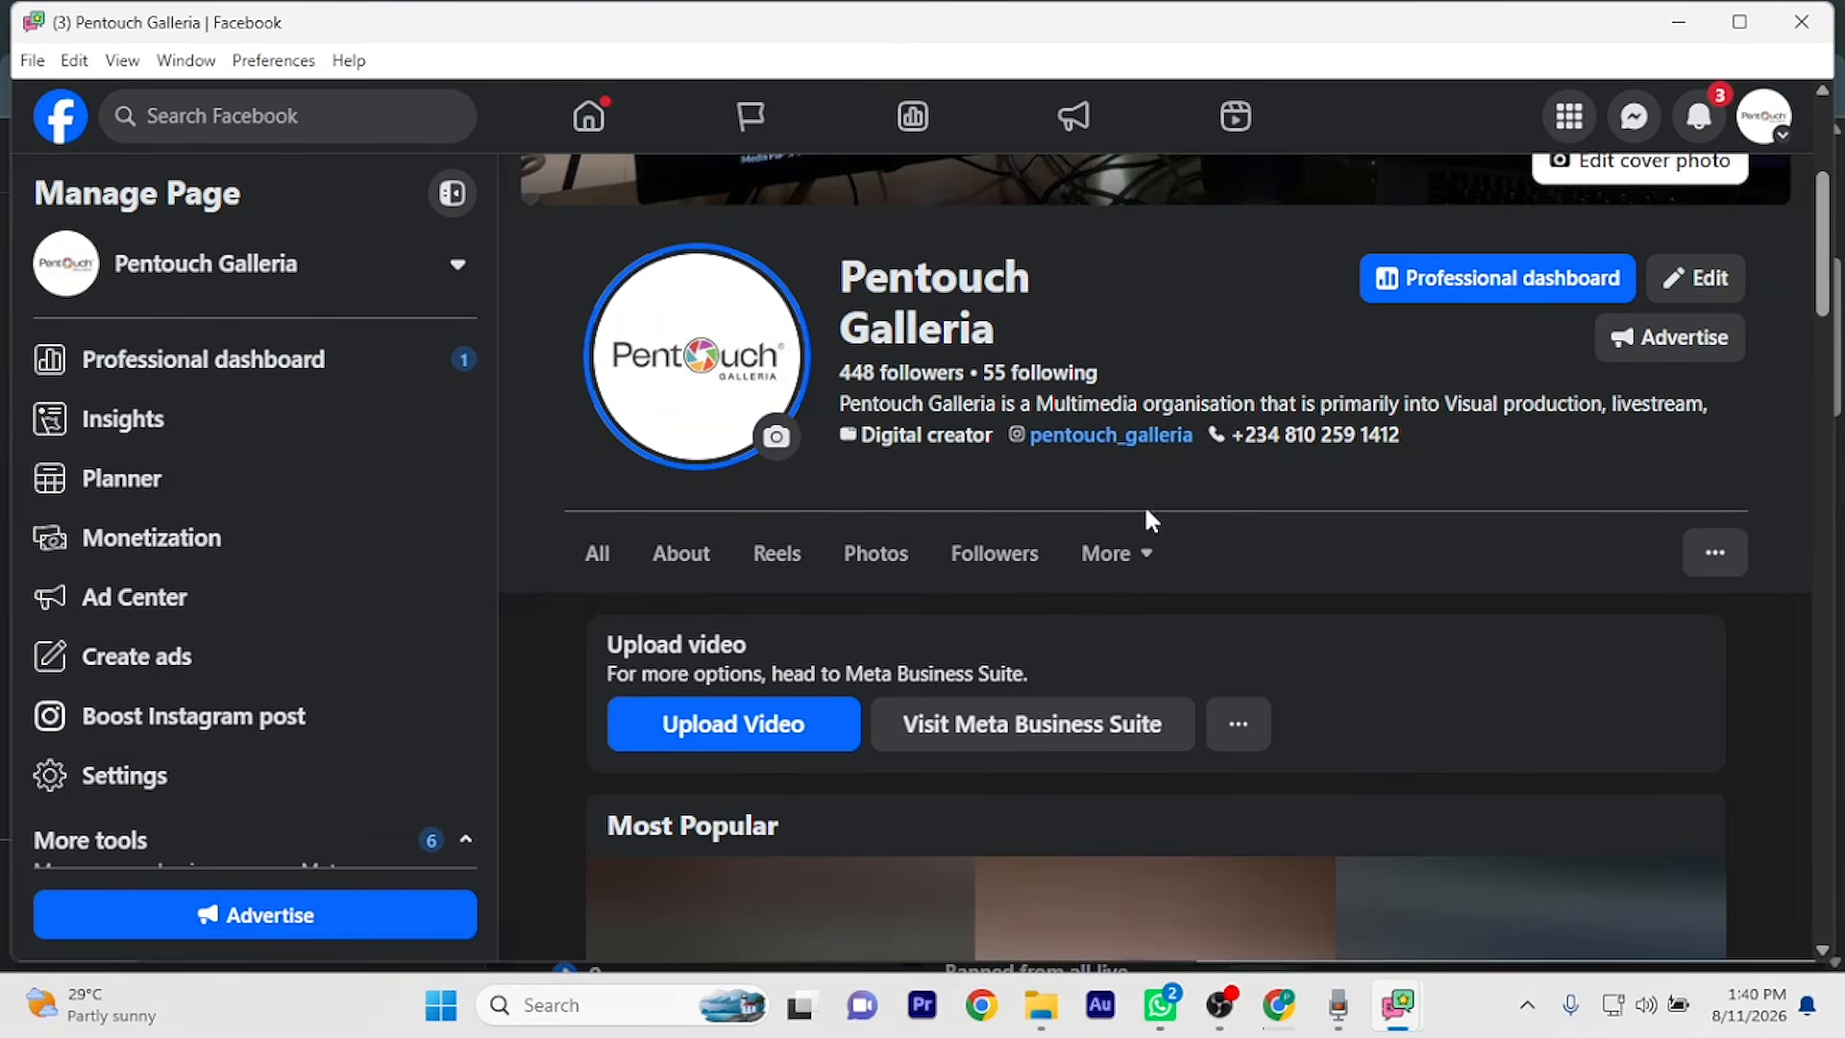
# Bring OBS forward, then reopen the Social Stream Ninja desktop window's Sources and Settings page
pyautogui.moveTo(1221, 1007)
pyautogui.click(1163, 884)
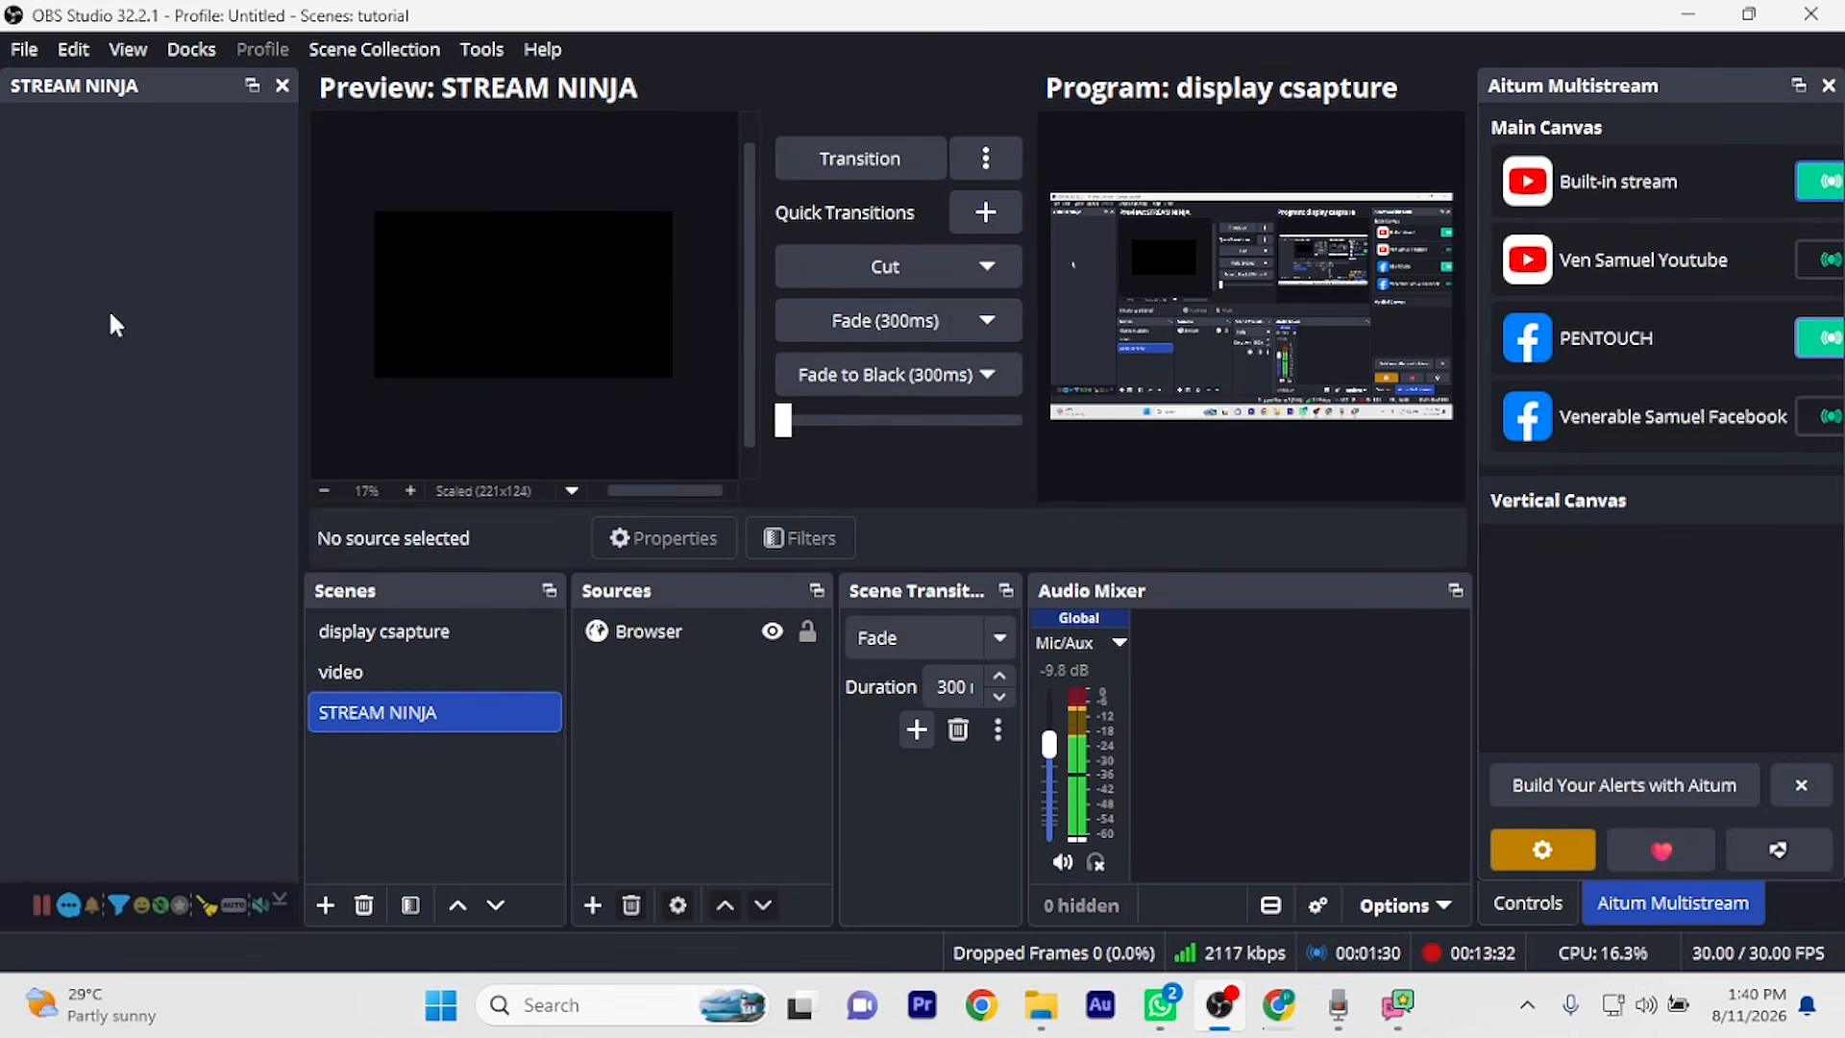
pyautogui.moveTo(1384, 1021)
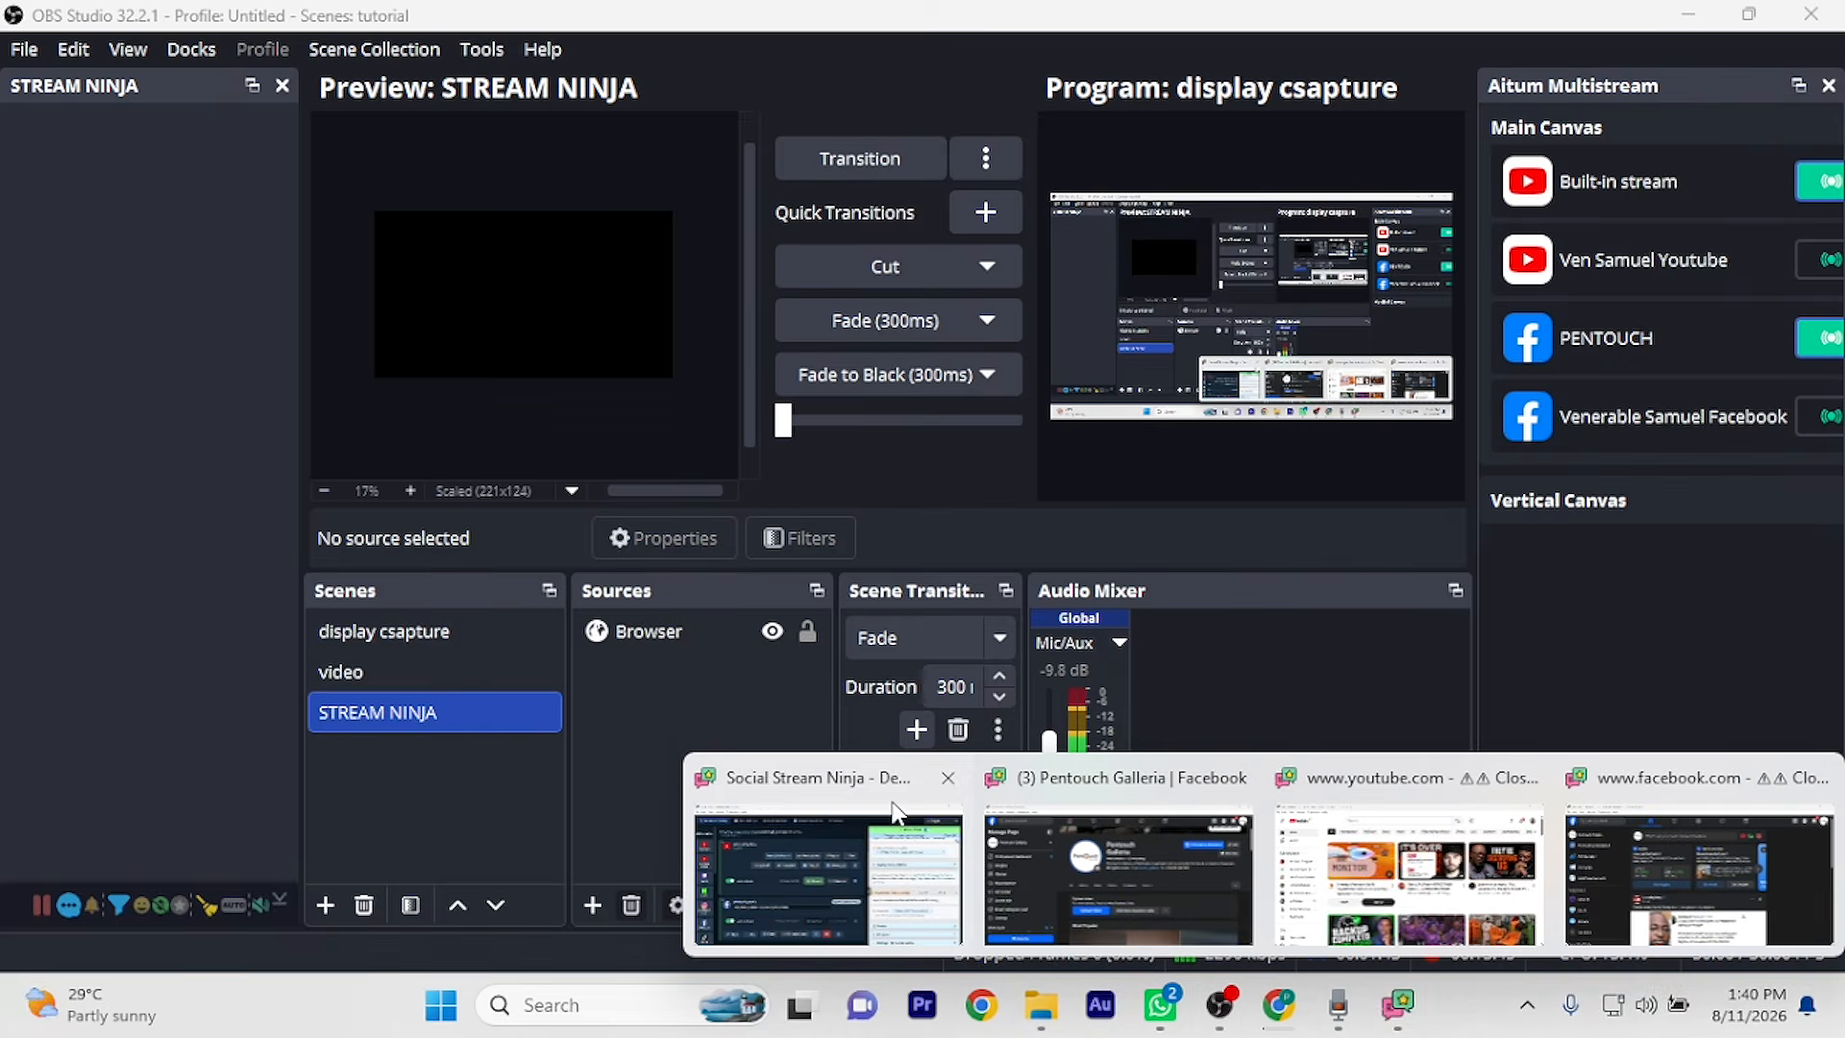
pyautogui.click(883, 852)
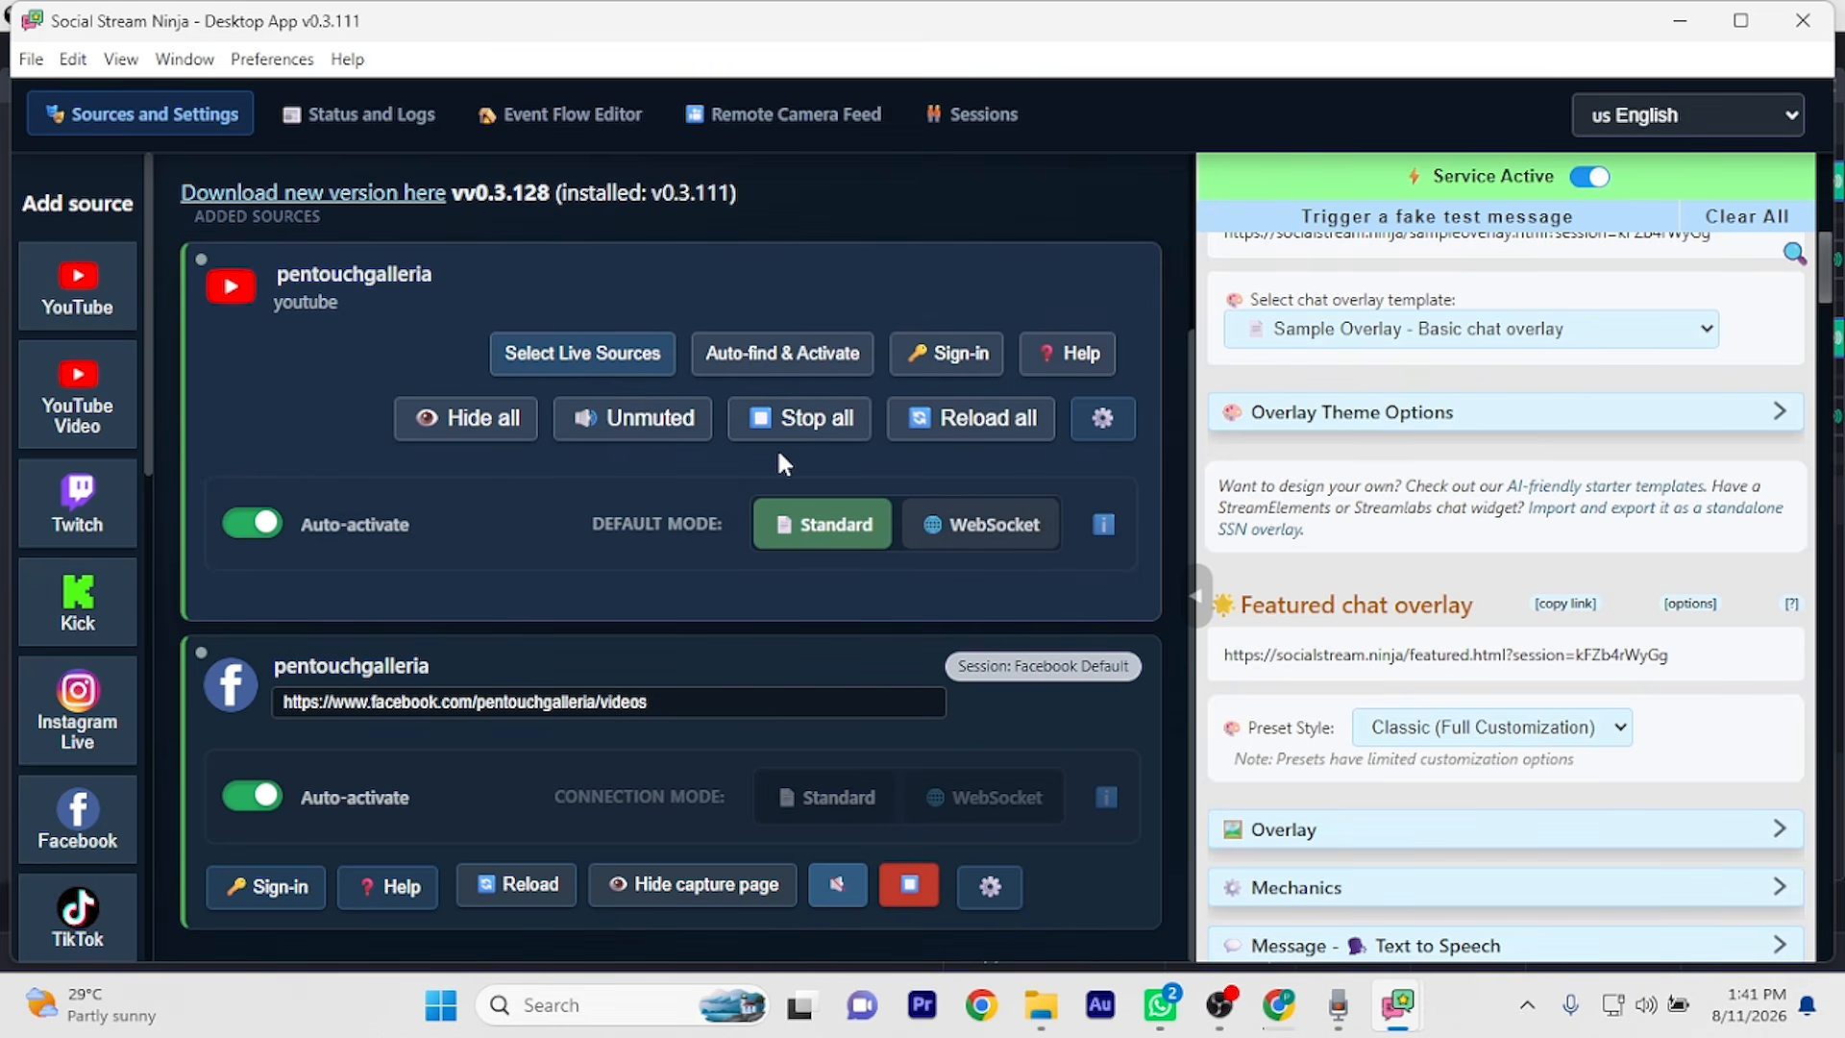
# Auto-find and activate the YouTube live chat, then check that 'Hello' appears in OBS's STREAM NINJA dock
pyautogui.click(788, 363)
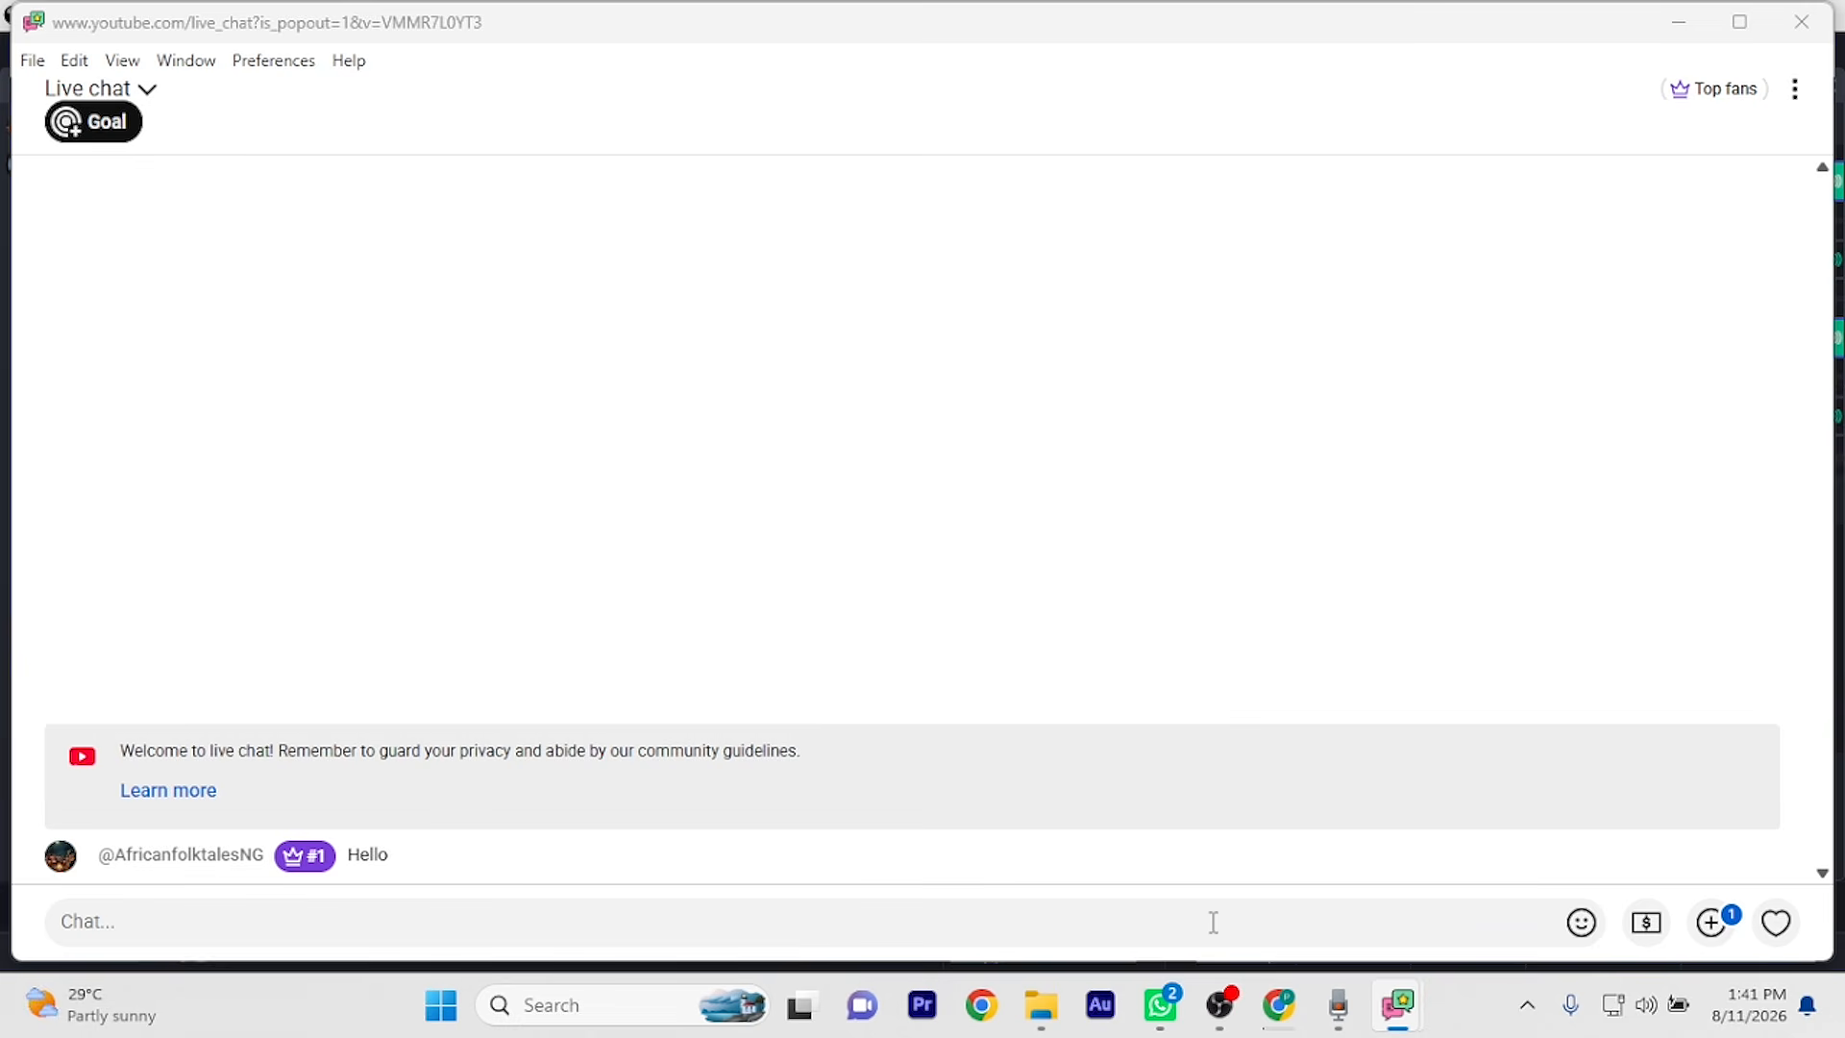
pyautogui.click(1217, 1019)
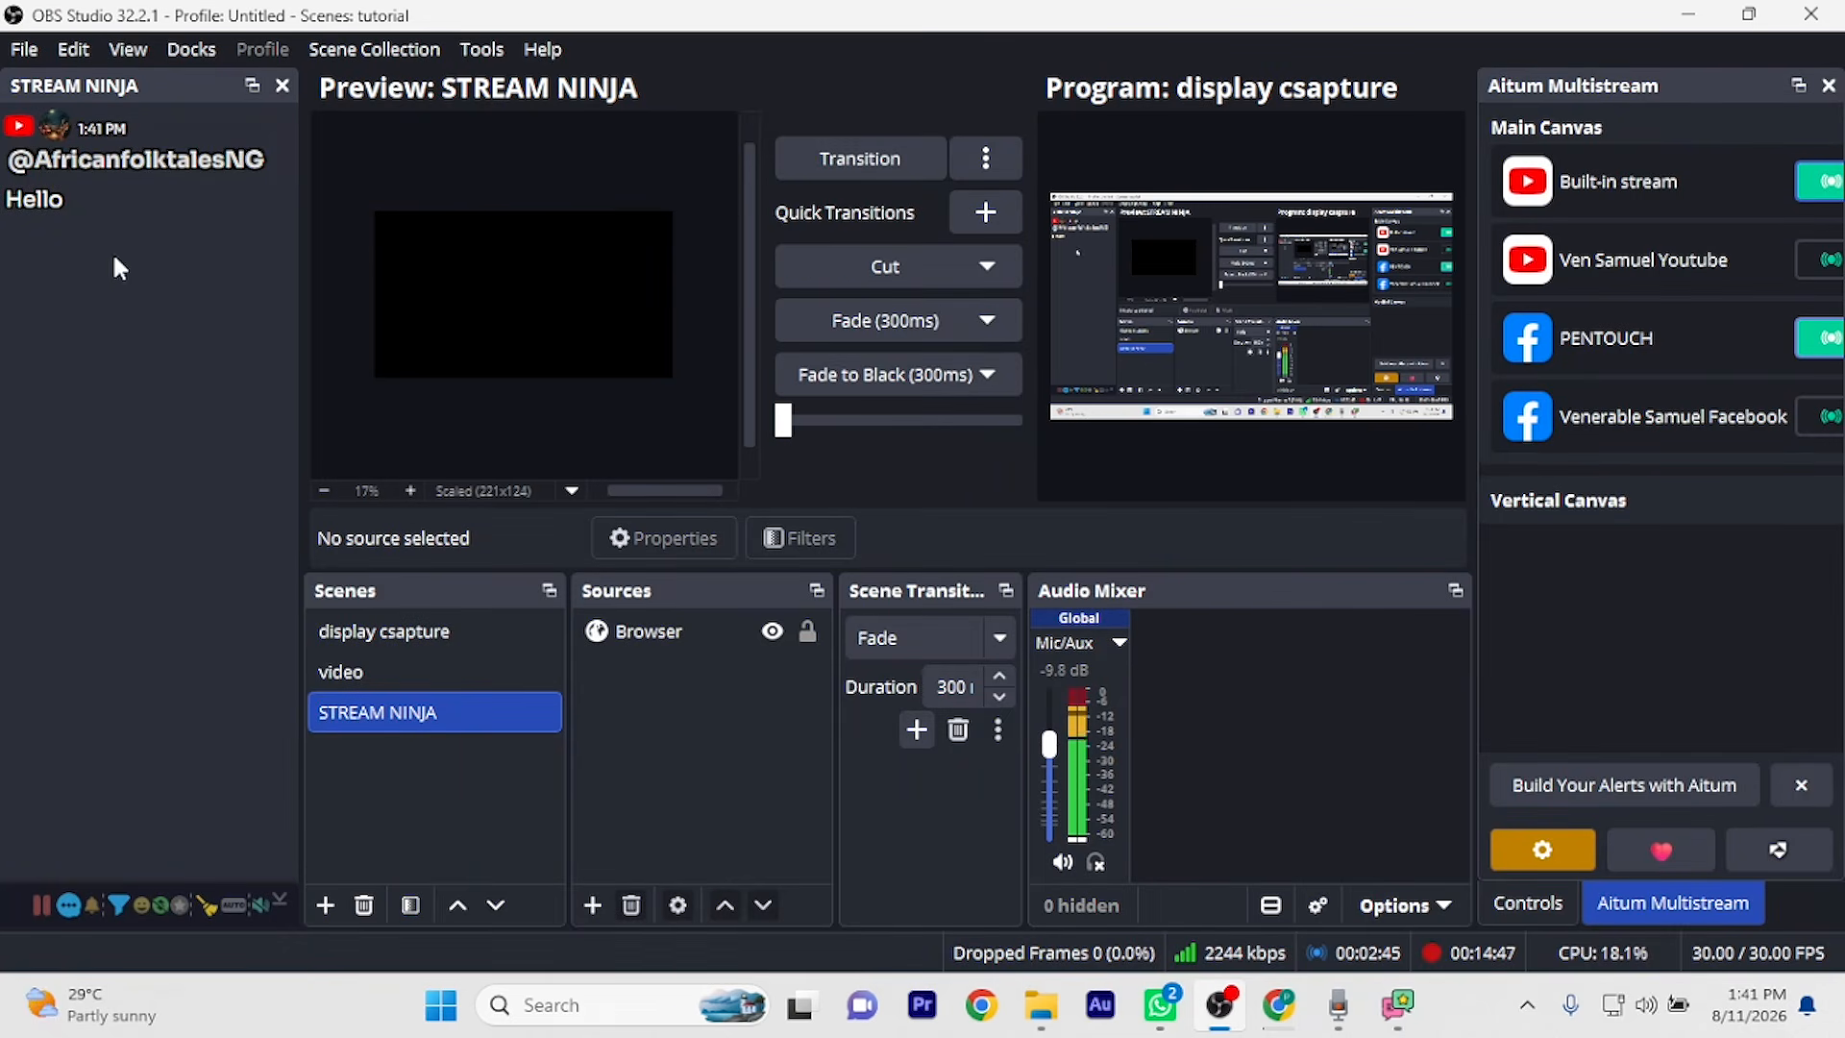
# Feature the Hello message and nest the existing STREAM NINJA scene inside the display csapture scene
pyautogui.click(113, 203)
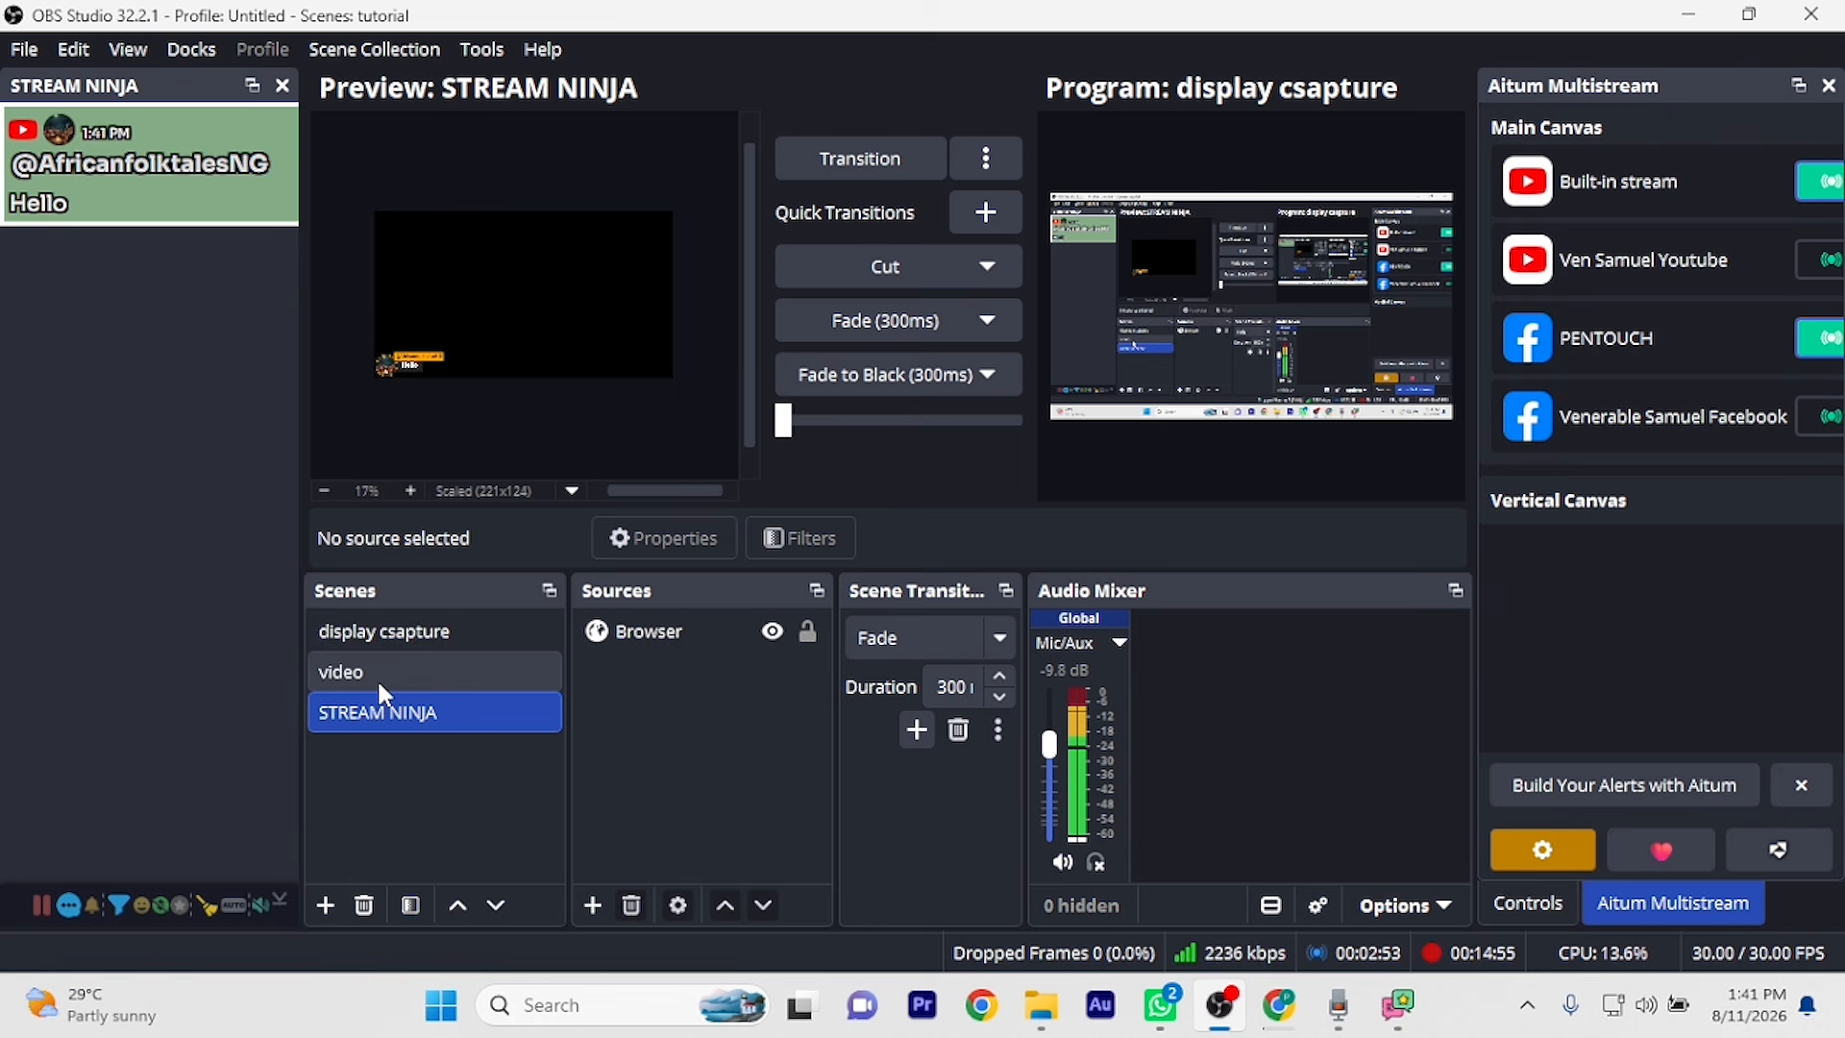
pyautogui.click(471, 631)
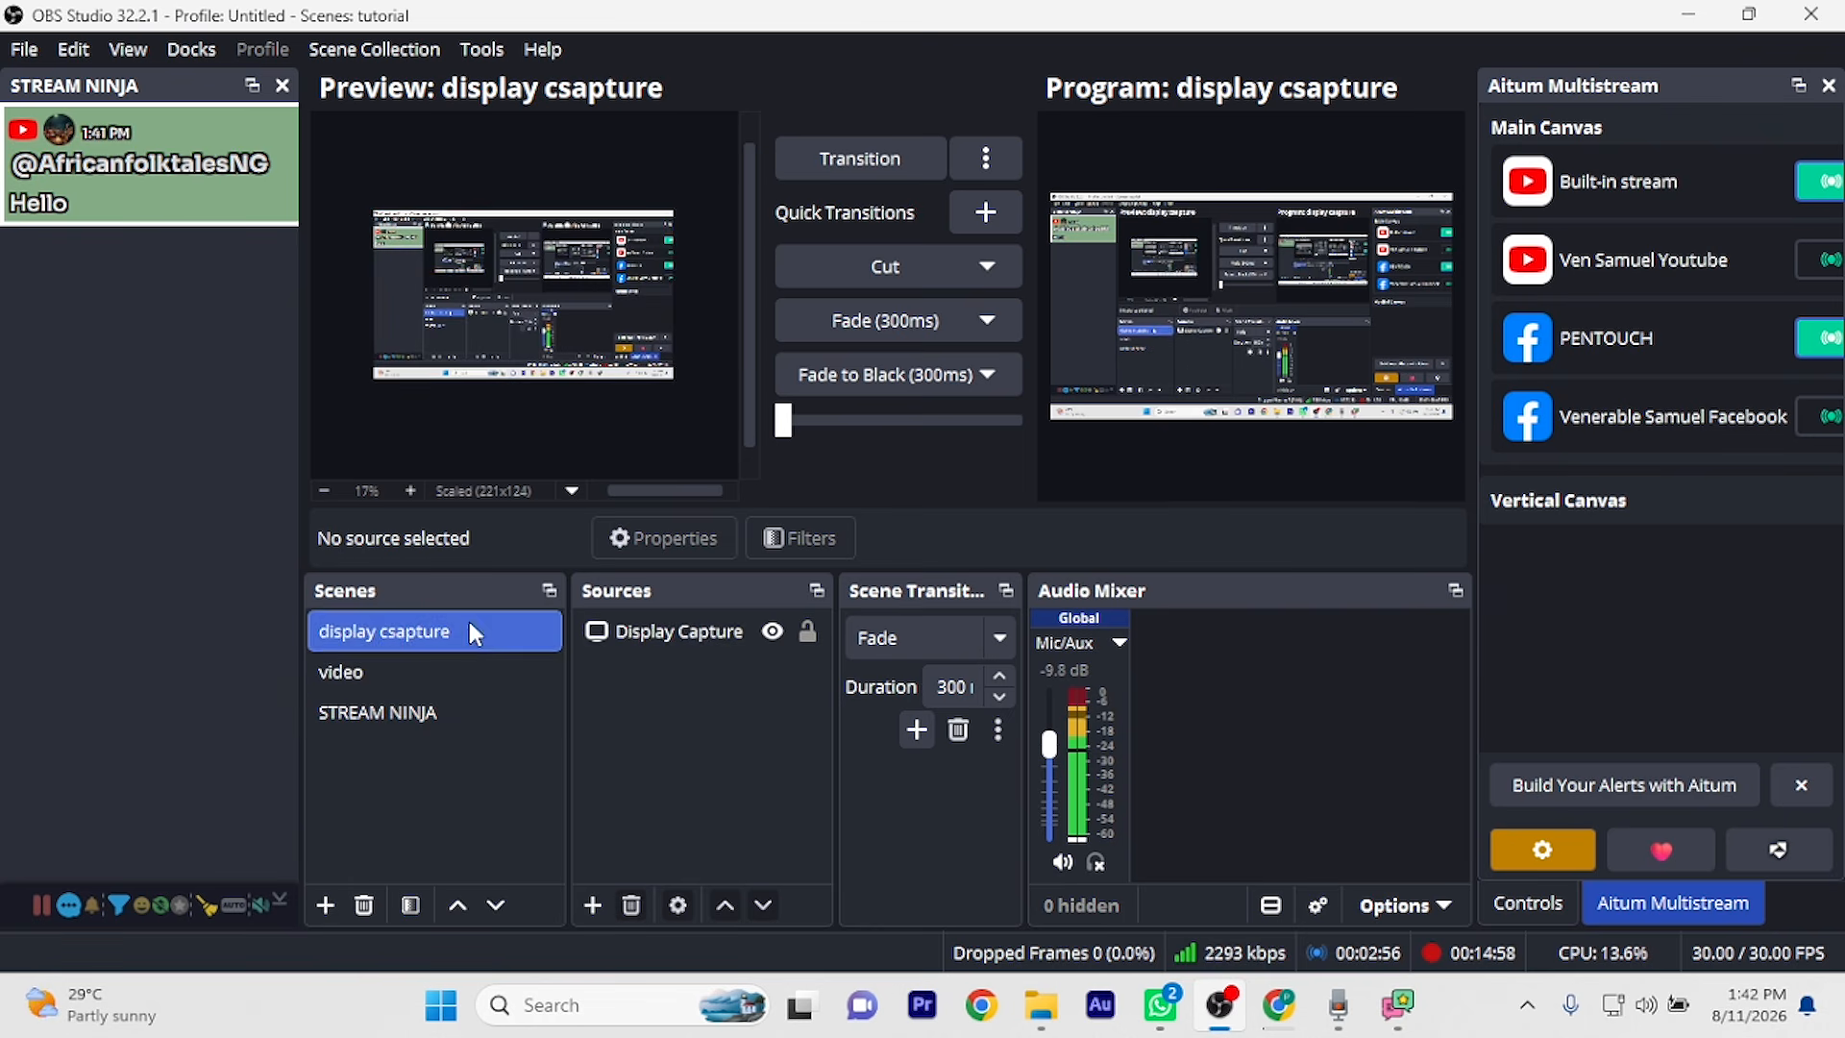
pyautogui.click(592, 903)
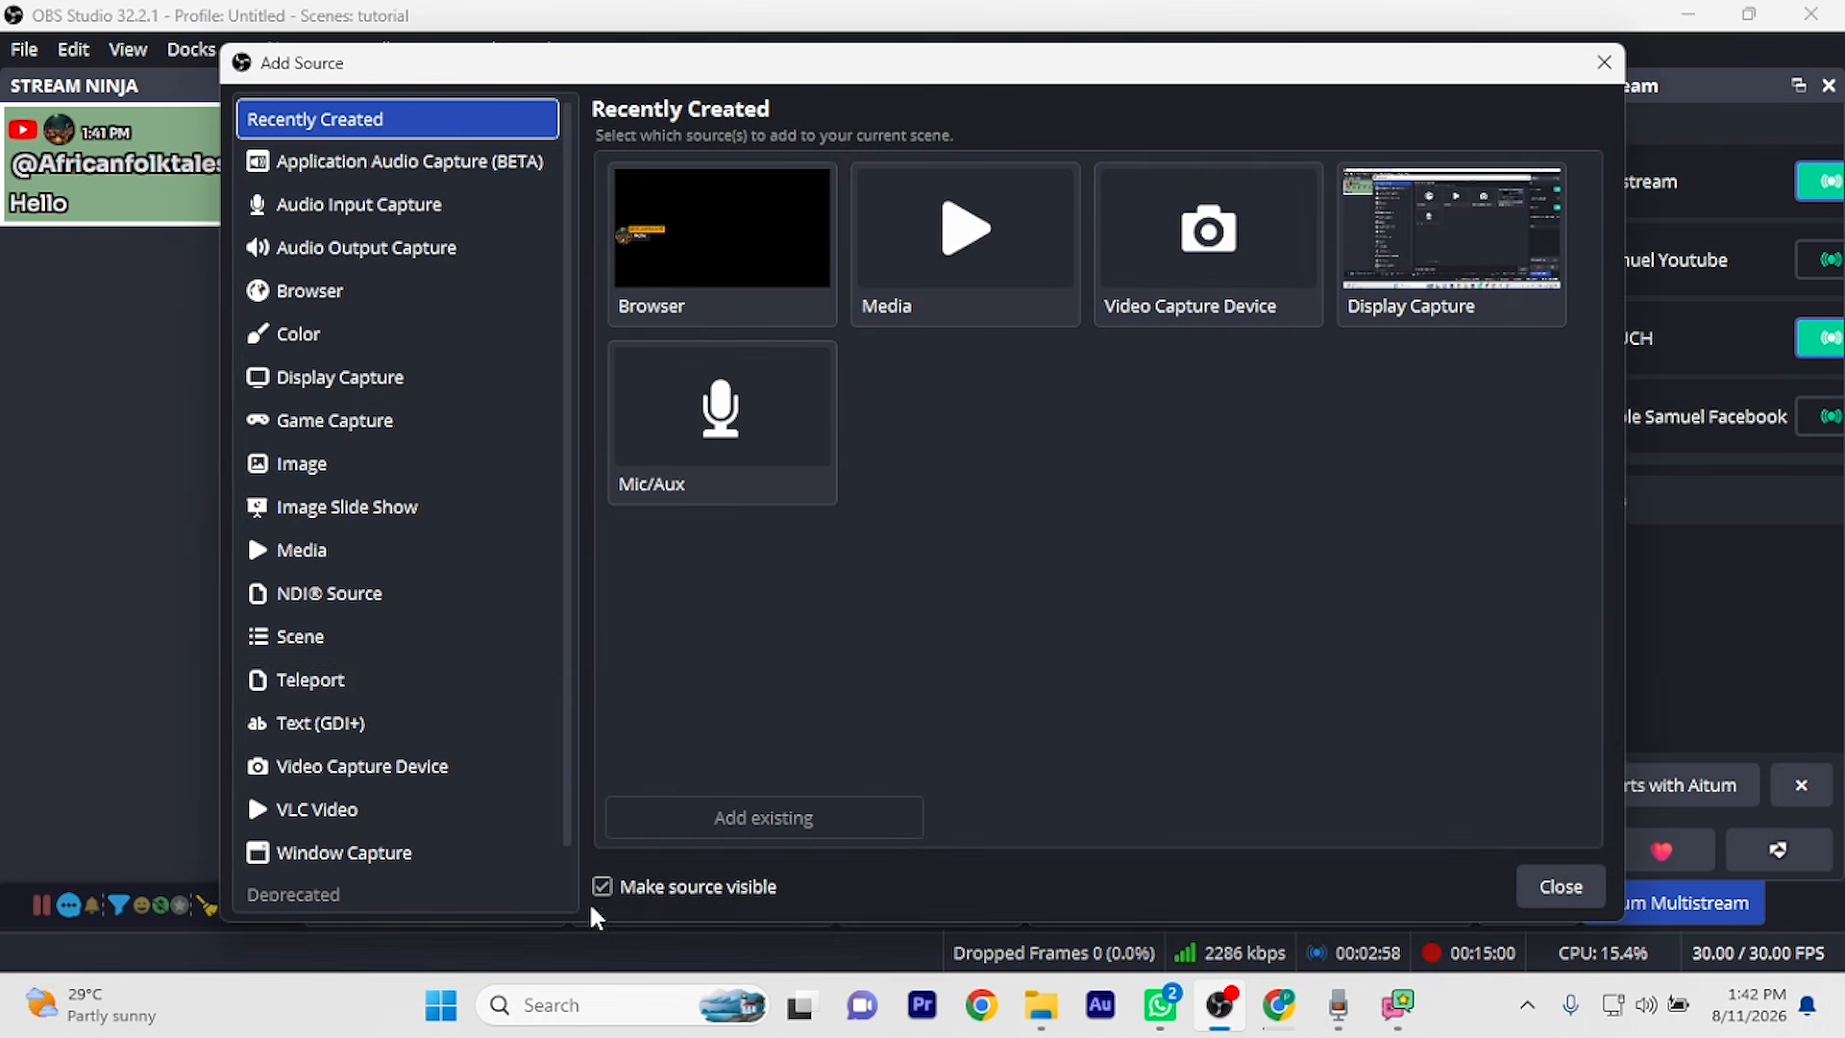
pyautogui.click(355, 636)
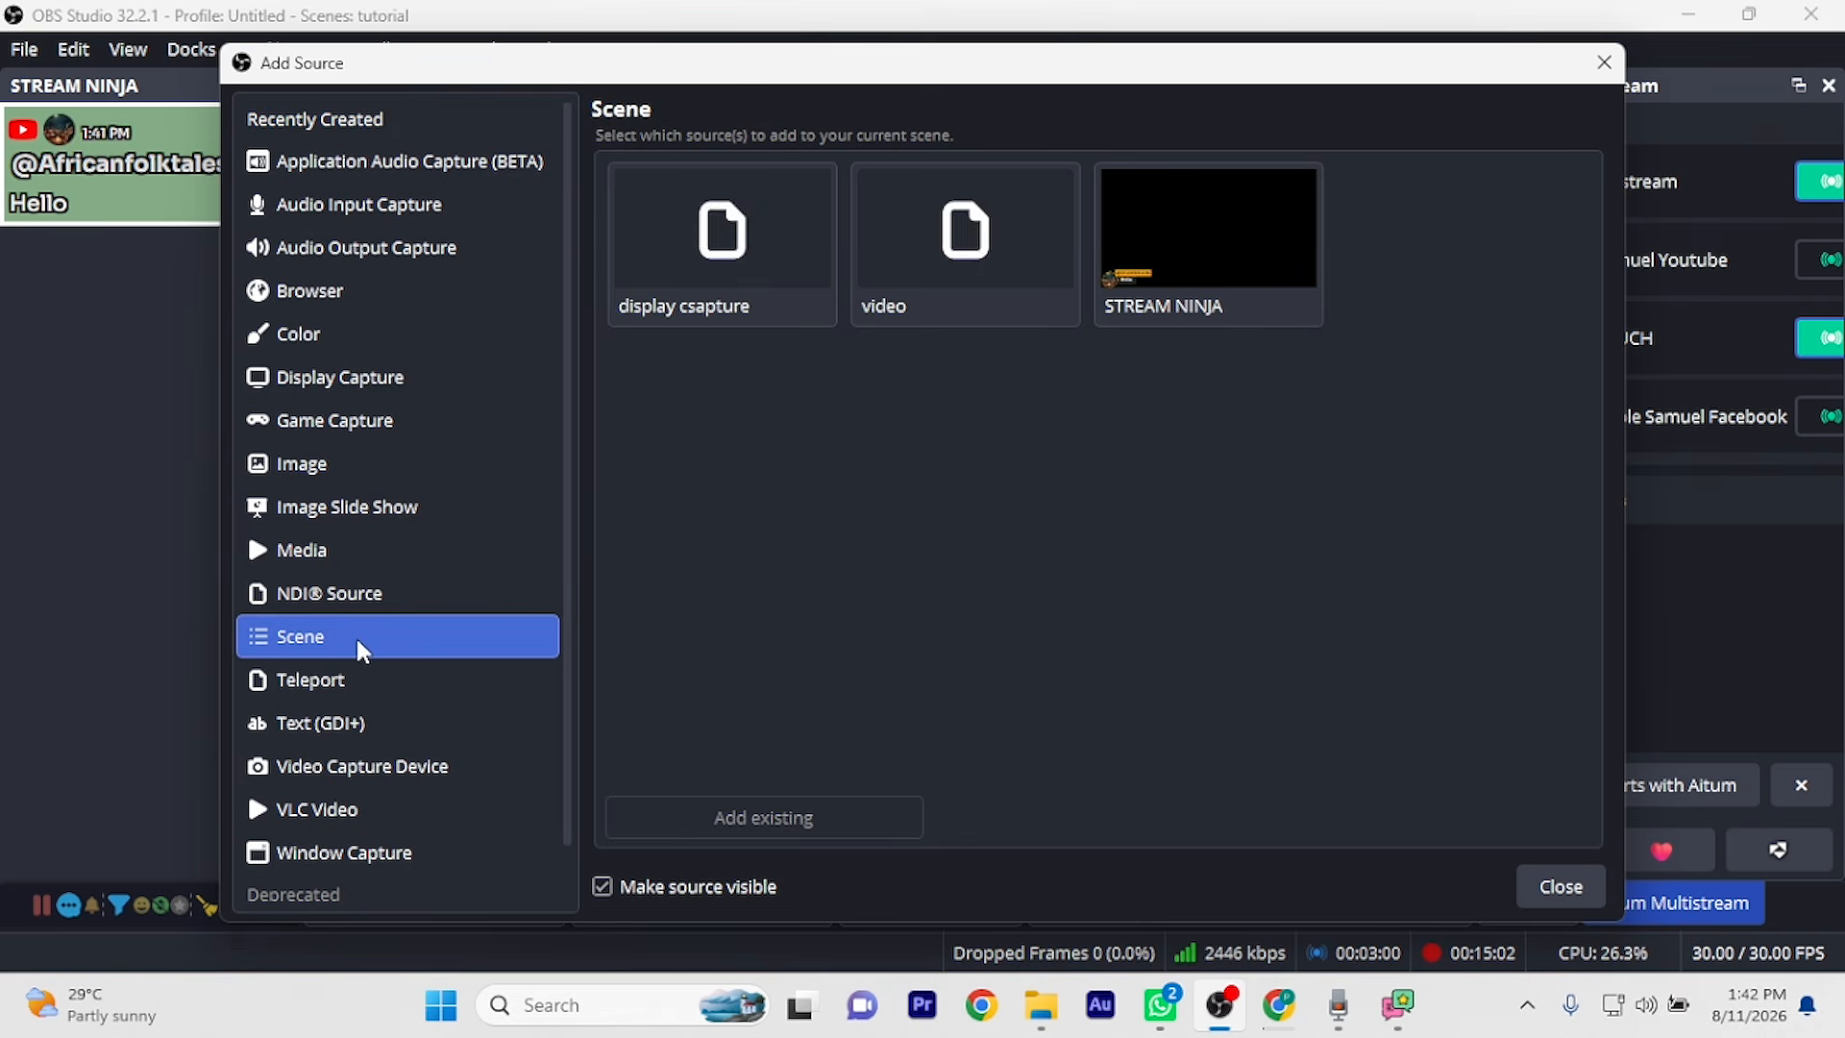
pyautogui.click(1152, 248)
pyautogui.click(836, 815)
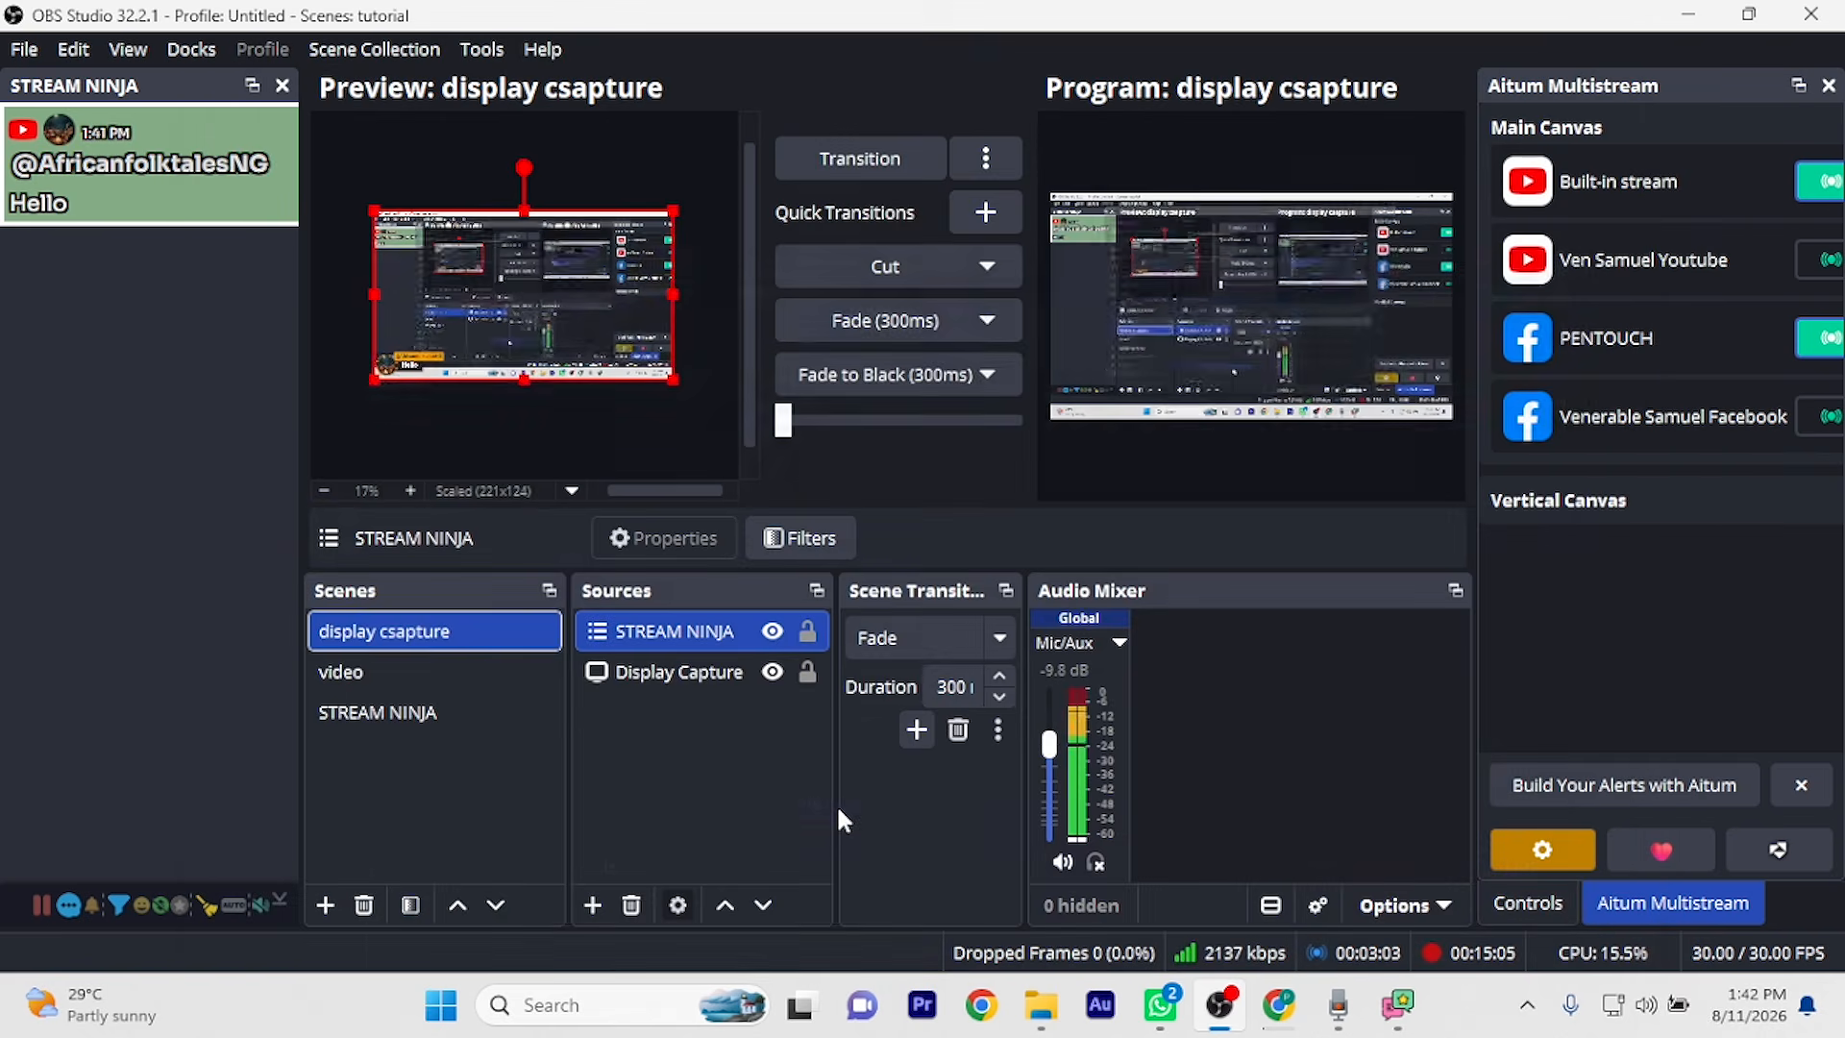
# Cut display csapture to program and feature the 'Welcome to the chat this is a trial' message
pyautogui.click(871, 246)
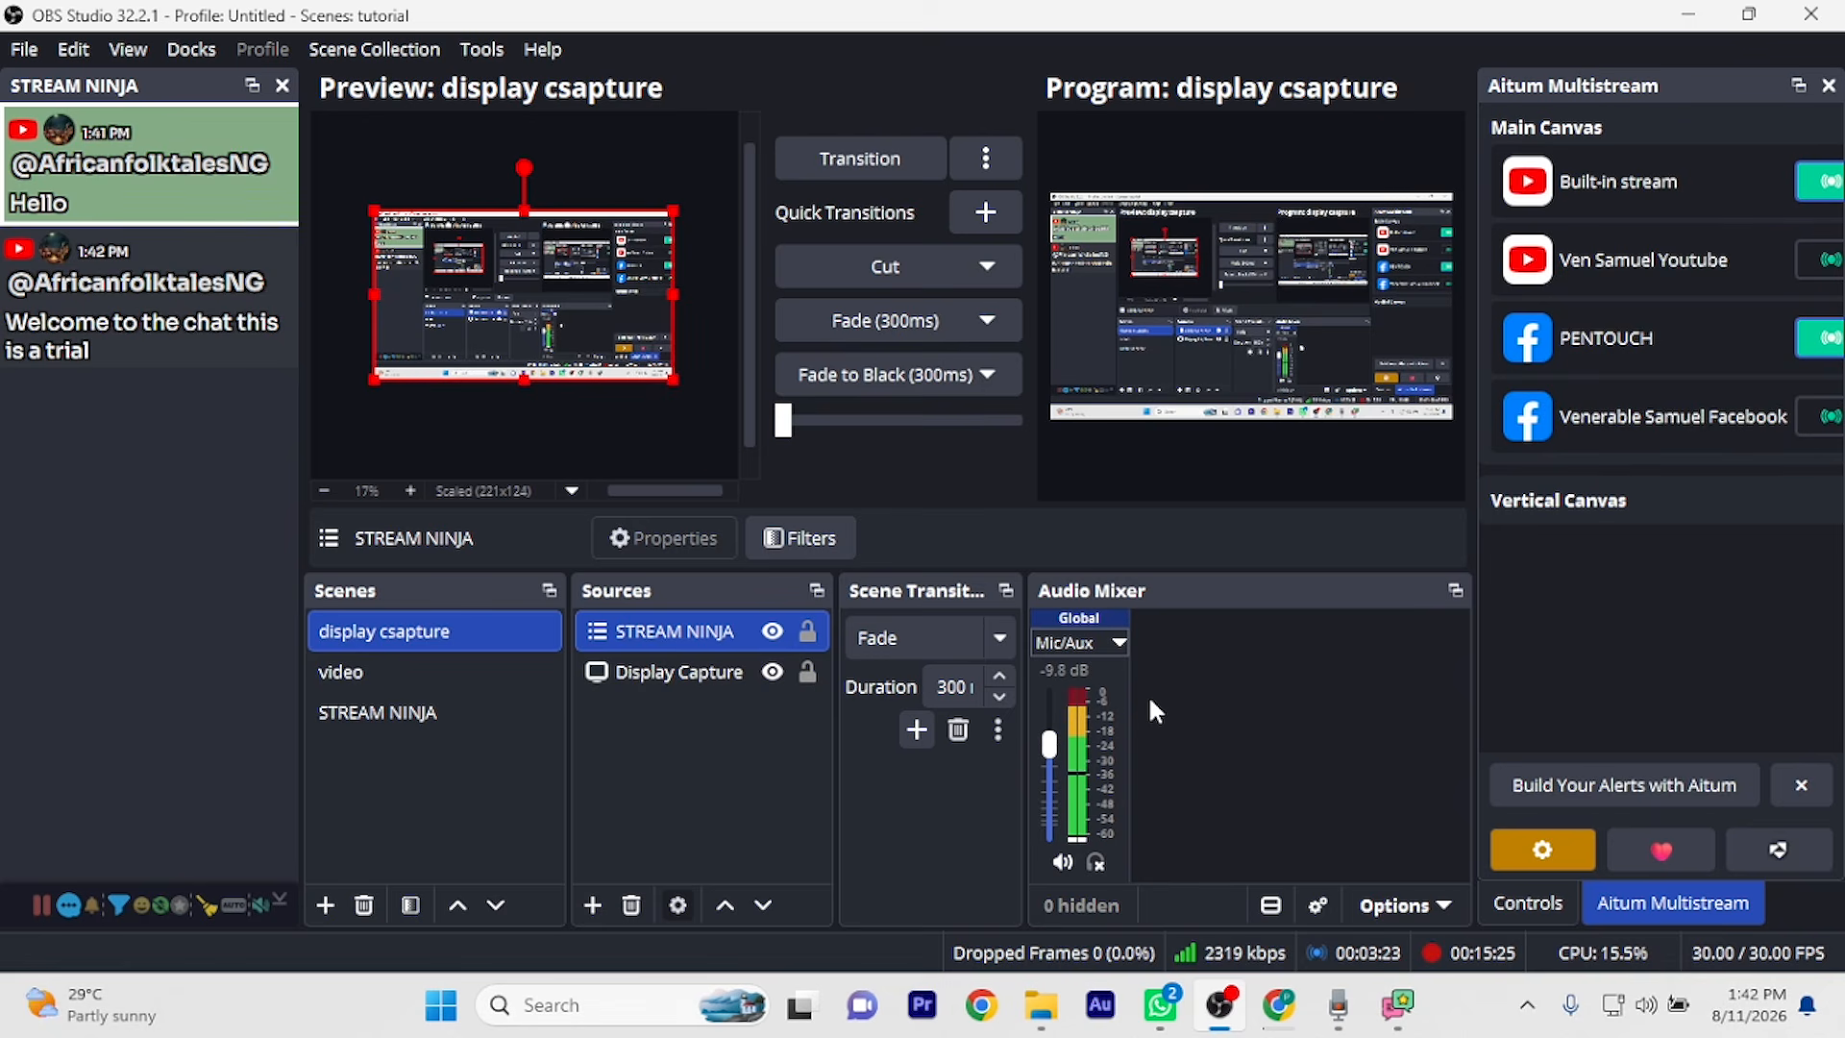
pyautogui.click(172, 325)
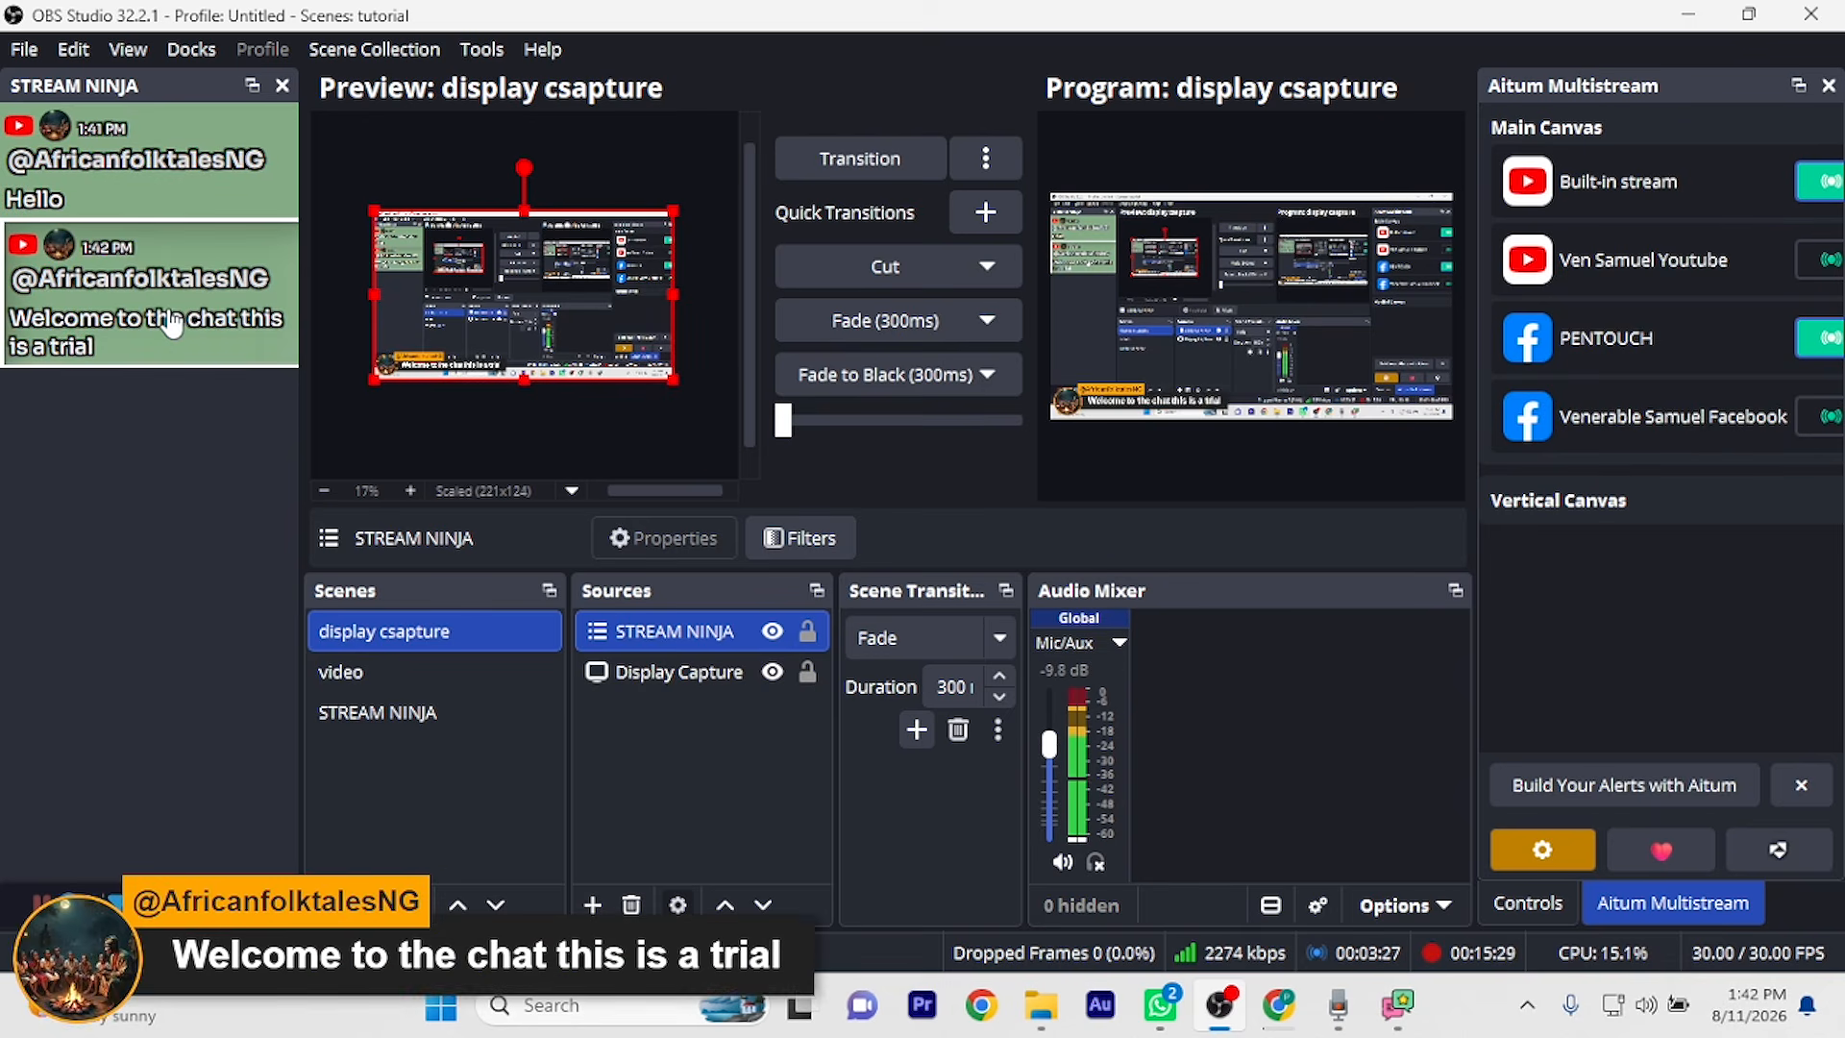
pyautogui.click(172, 325)
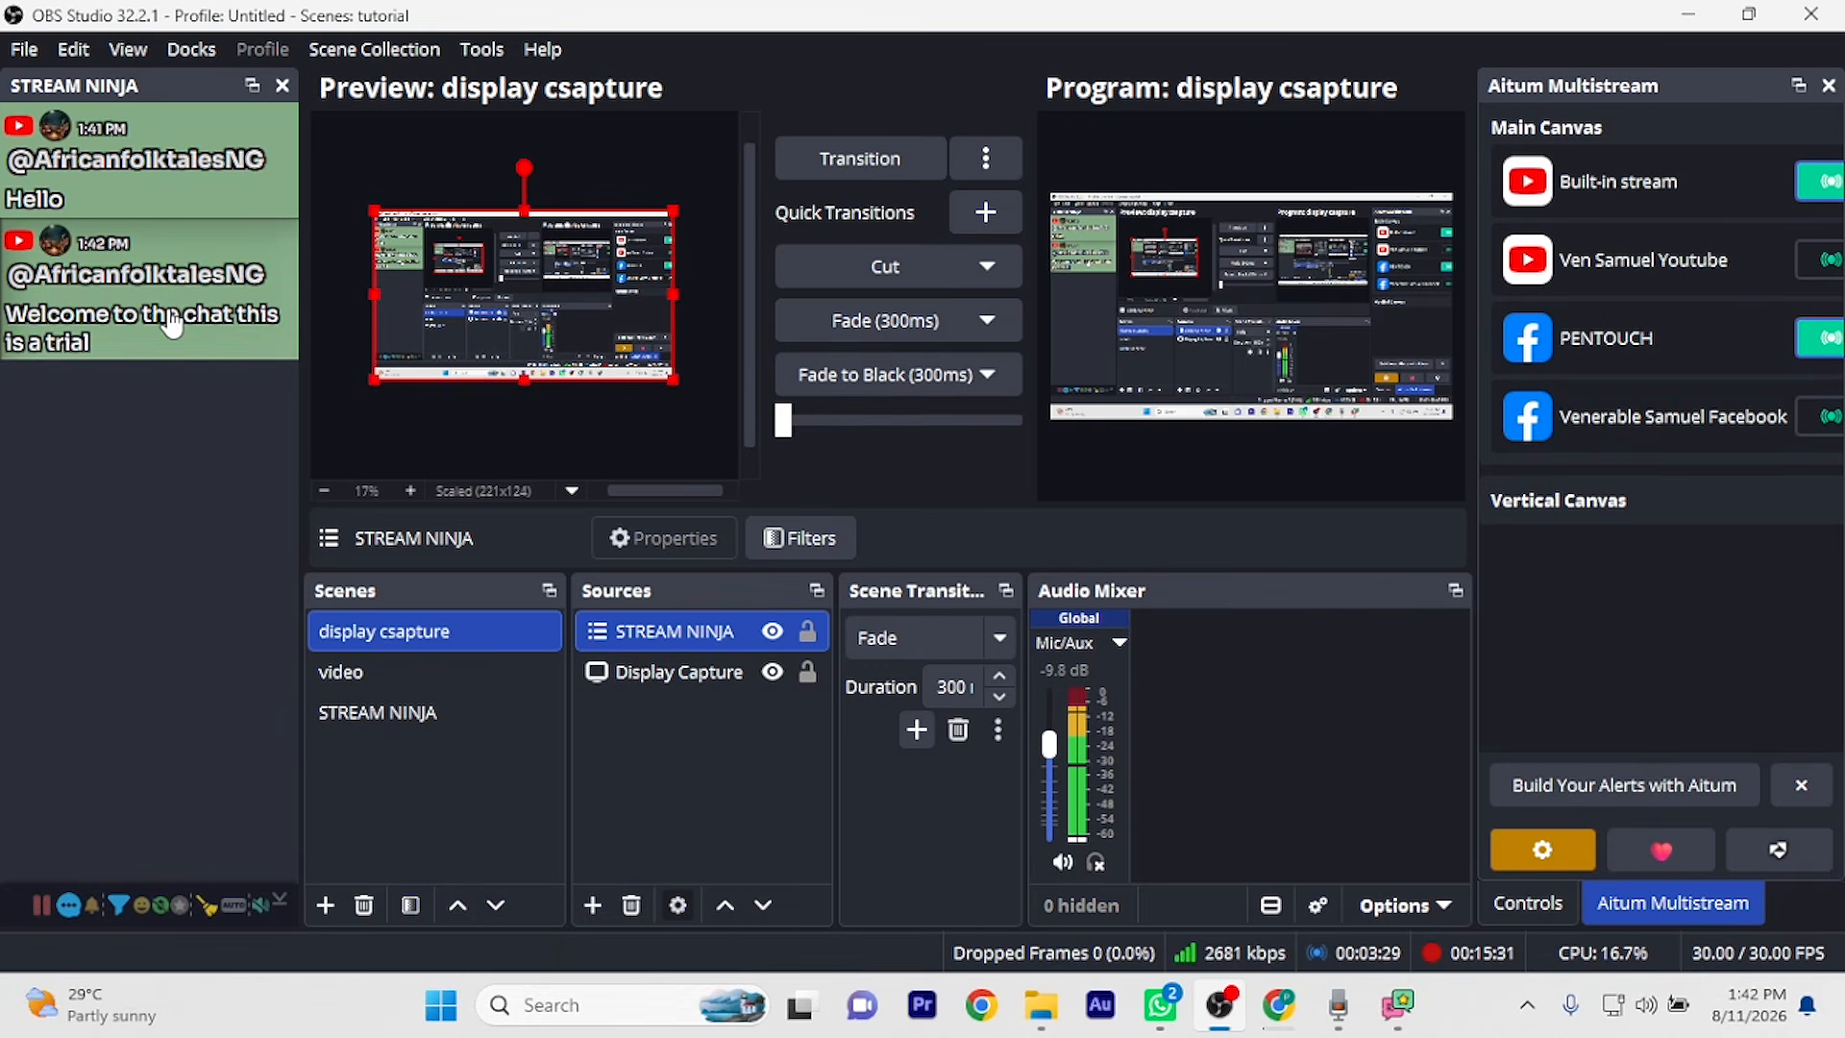
pyautogui.click(172, 325)
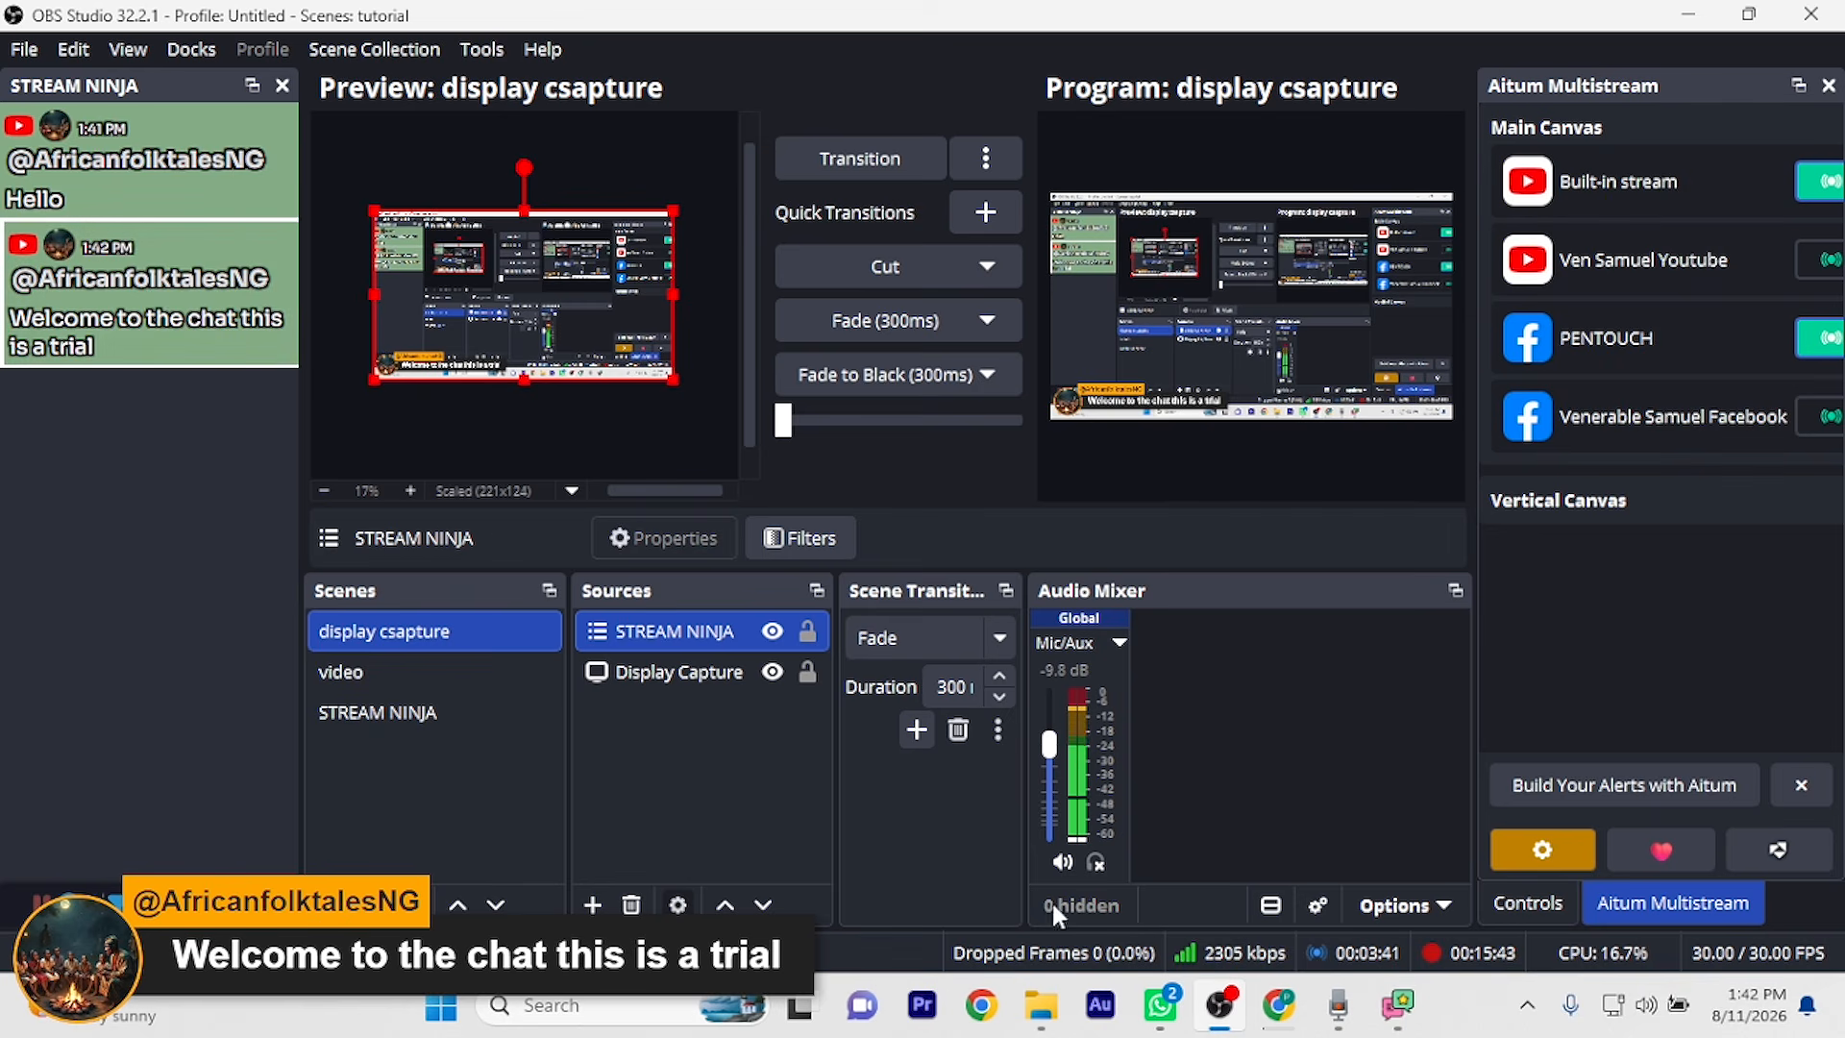
pyautogui.moveTo(1283, 1026)
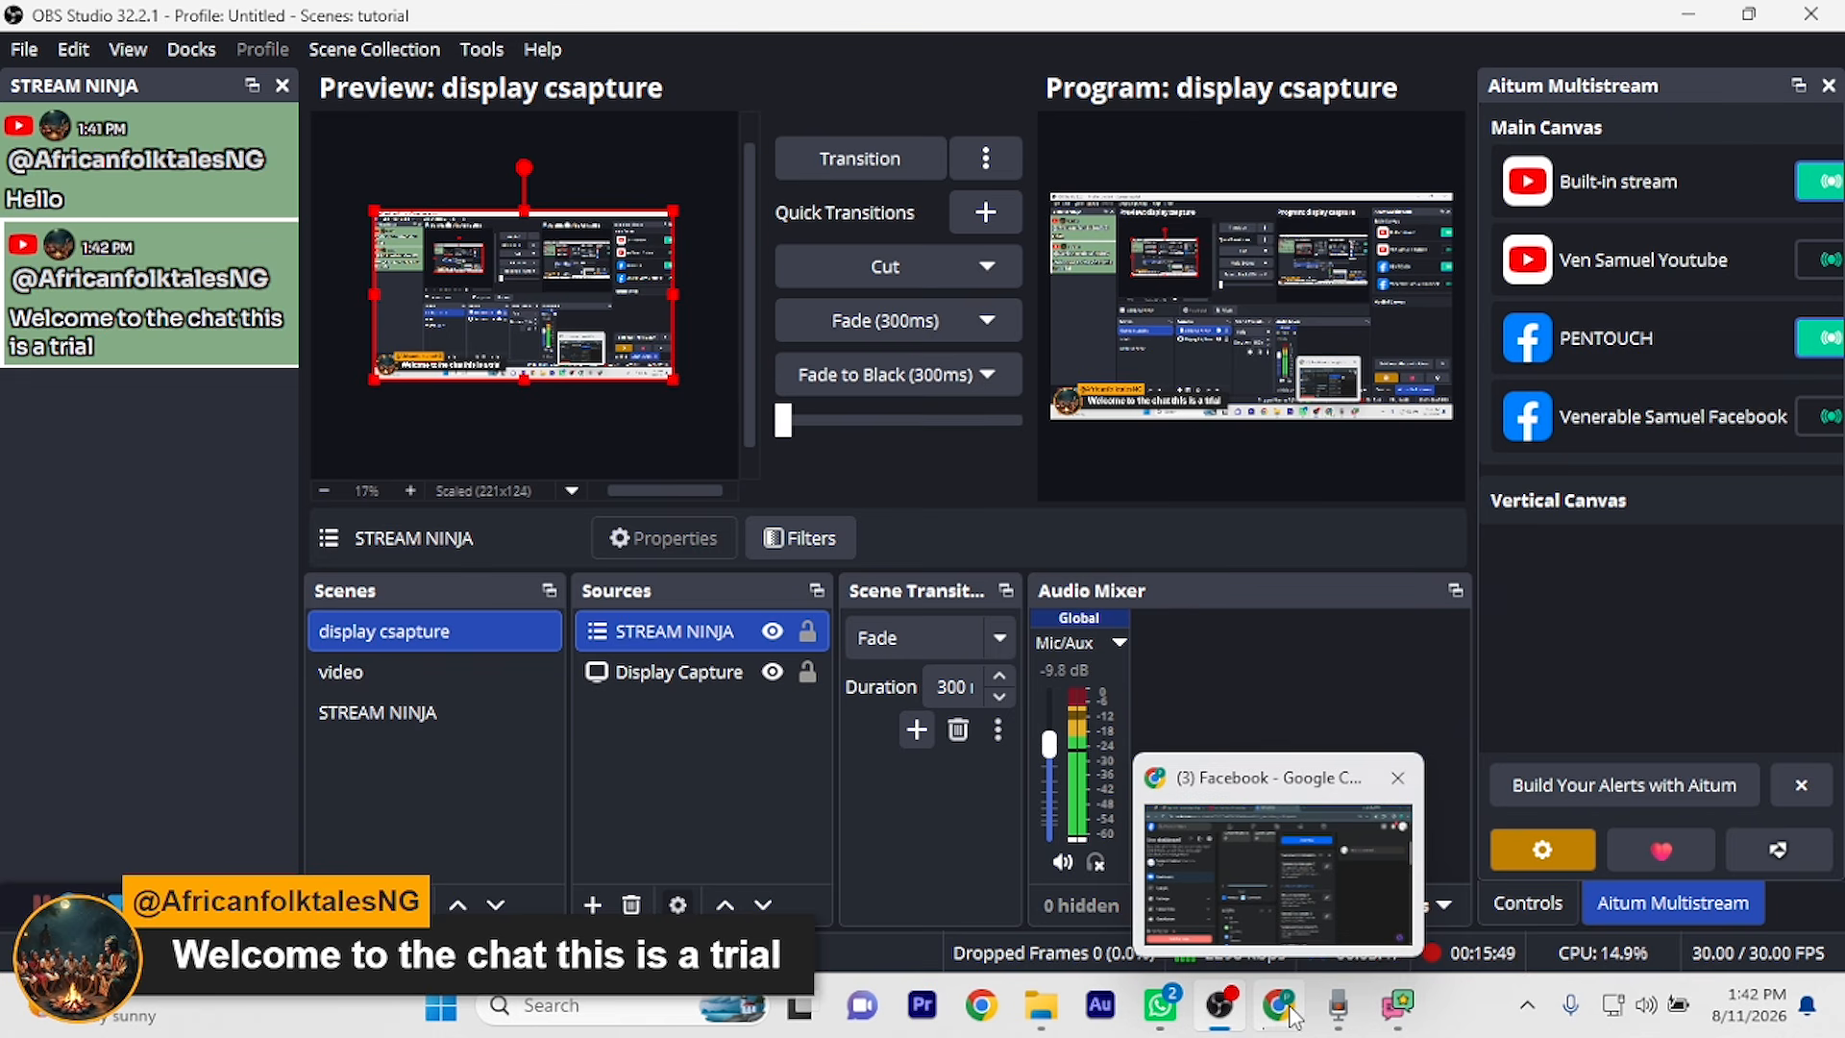
# Check the Facebook Live dashboard for comments, finding none yet
pyautogui.click(1294, 1015)
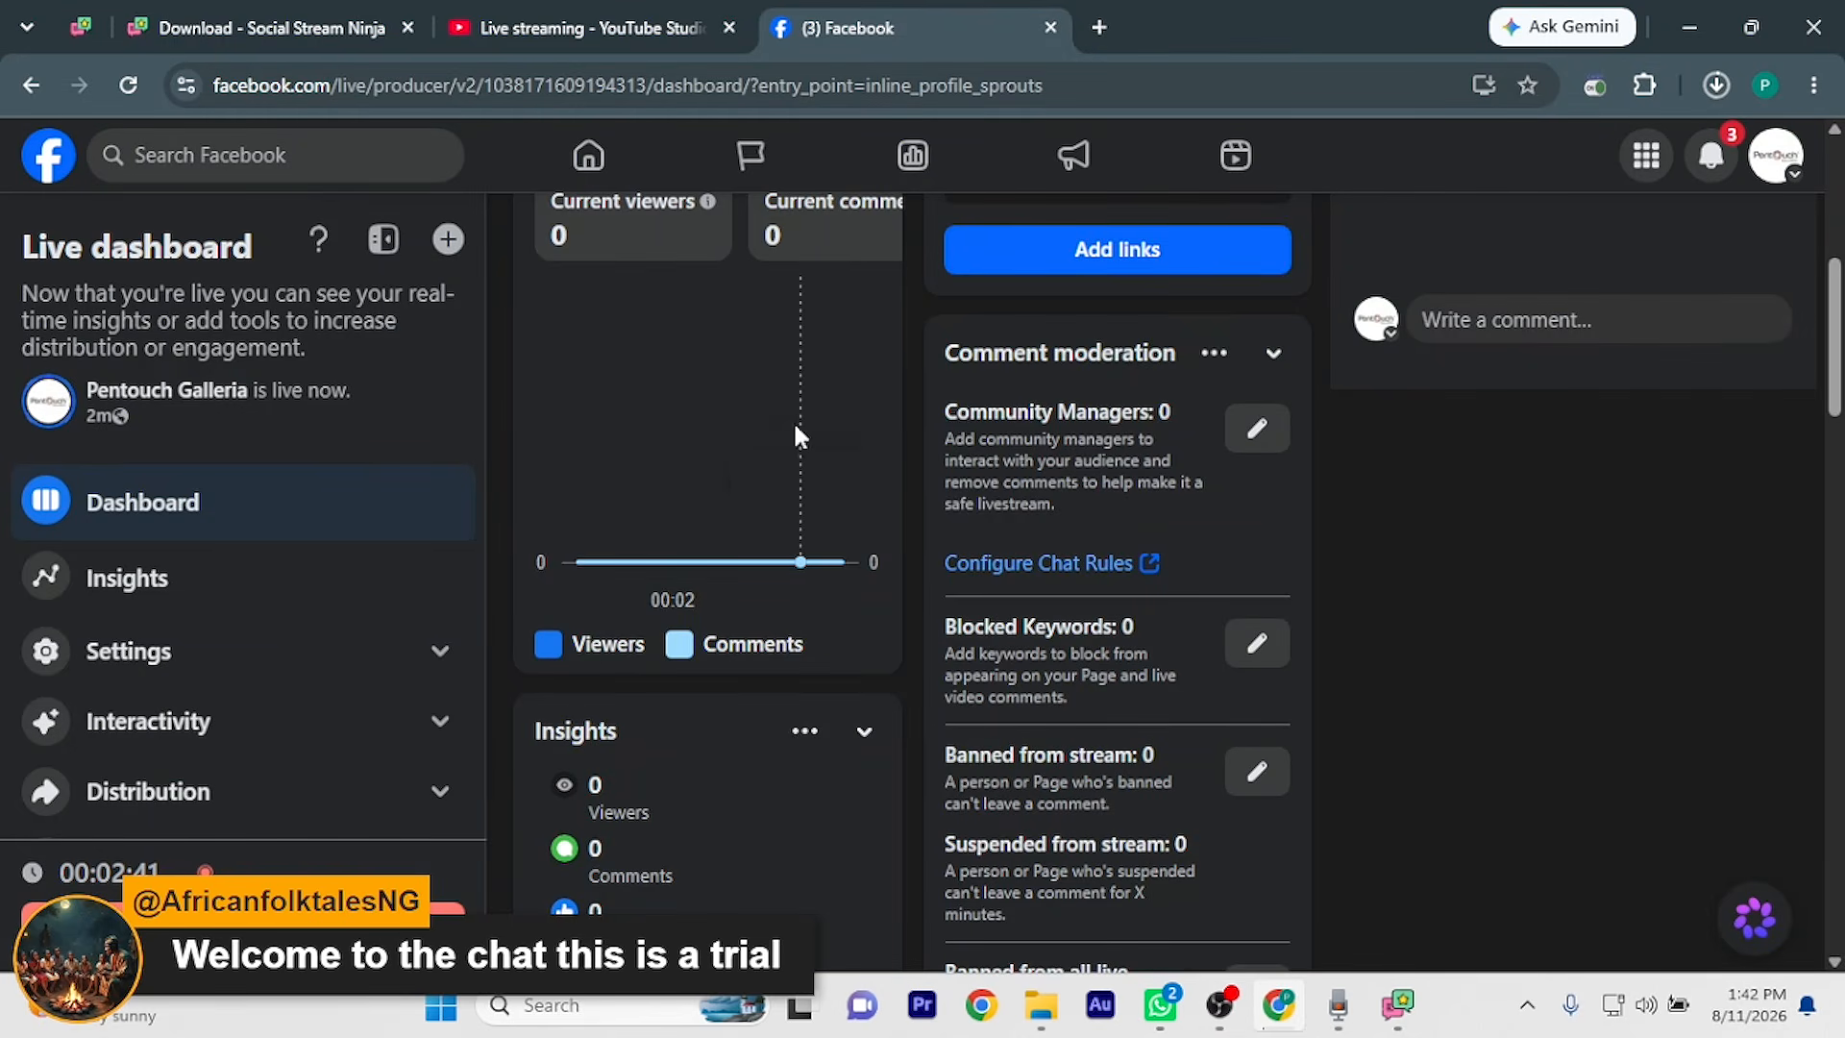
pyautogui.scroll(7, 800, 442)
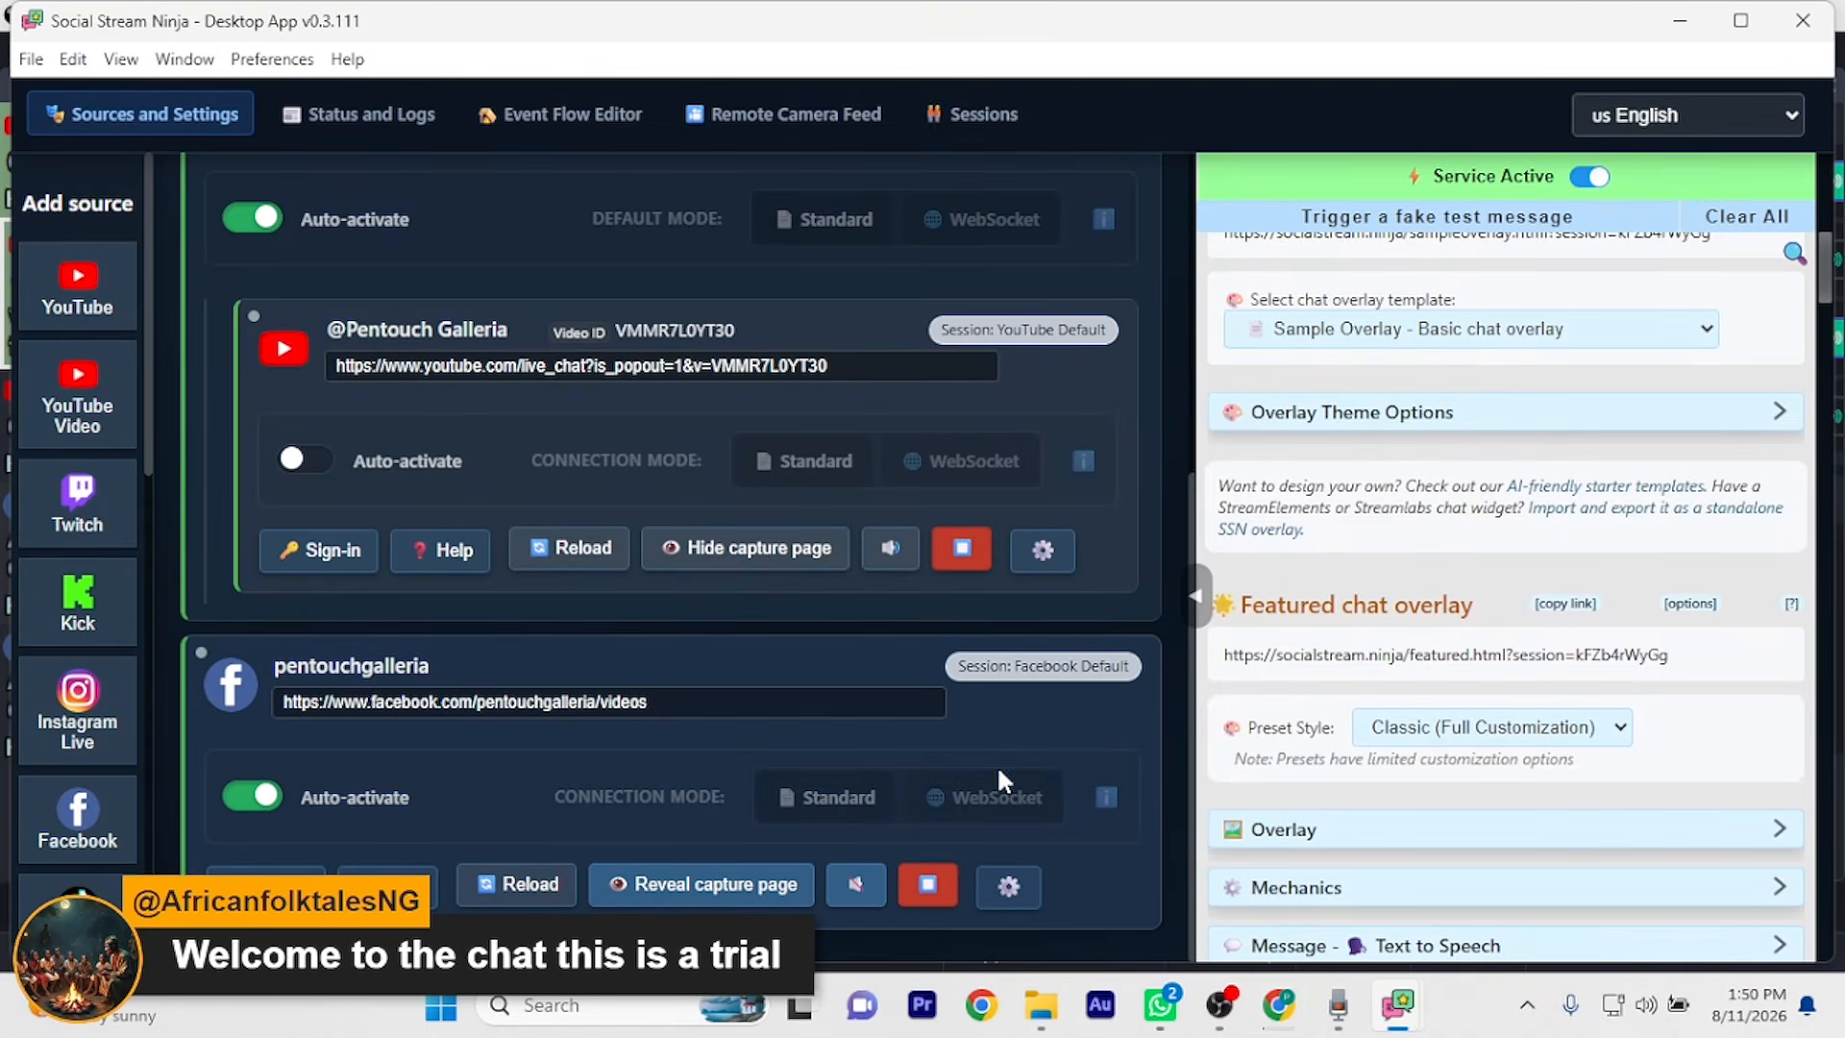
pyautogui.moveTo(1348, 978)
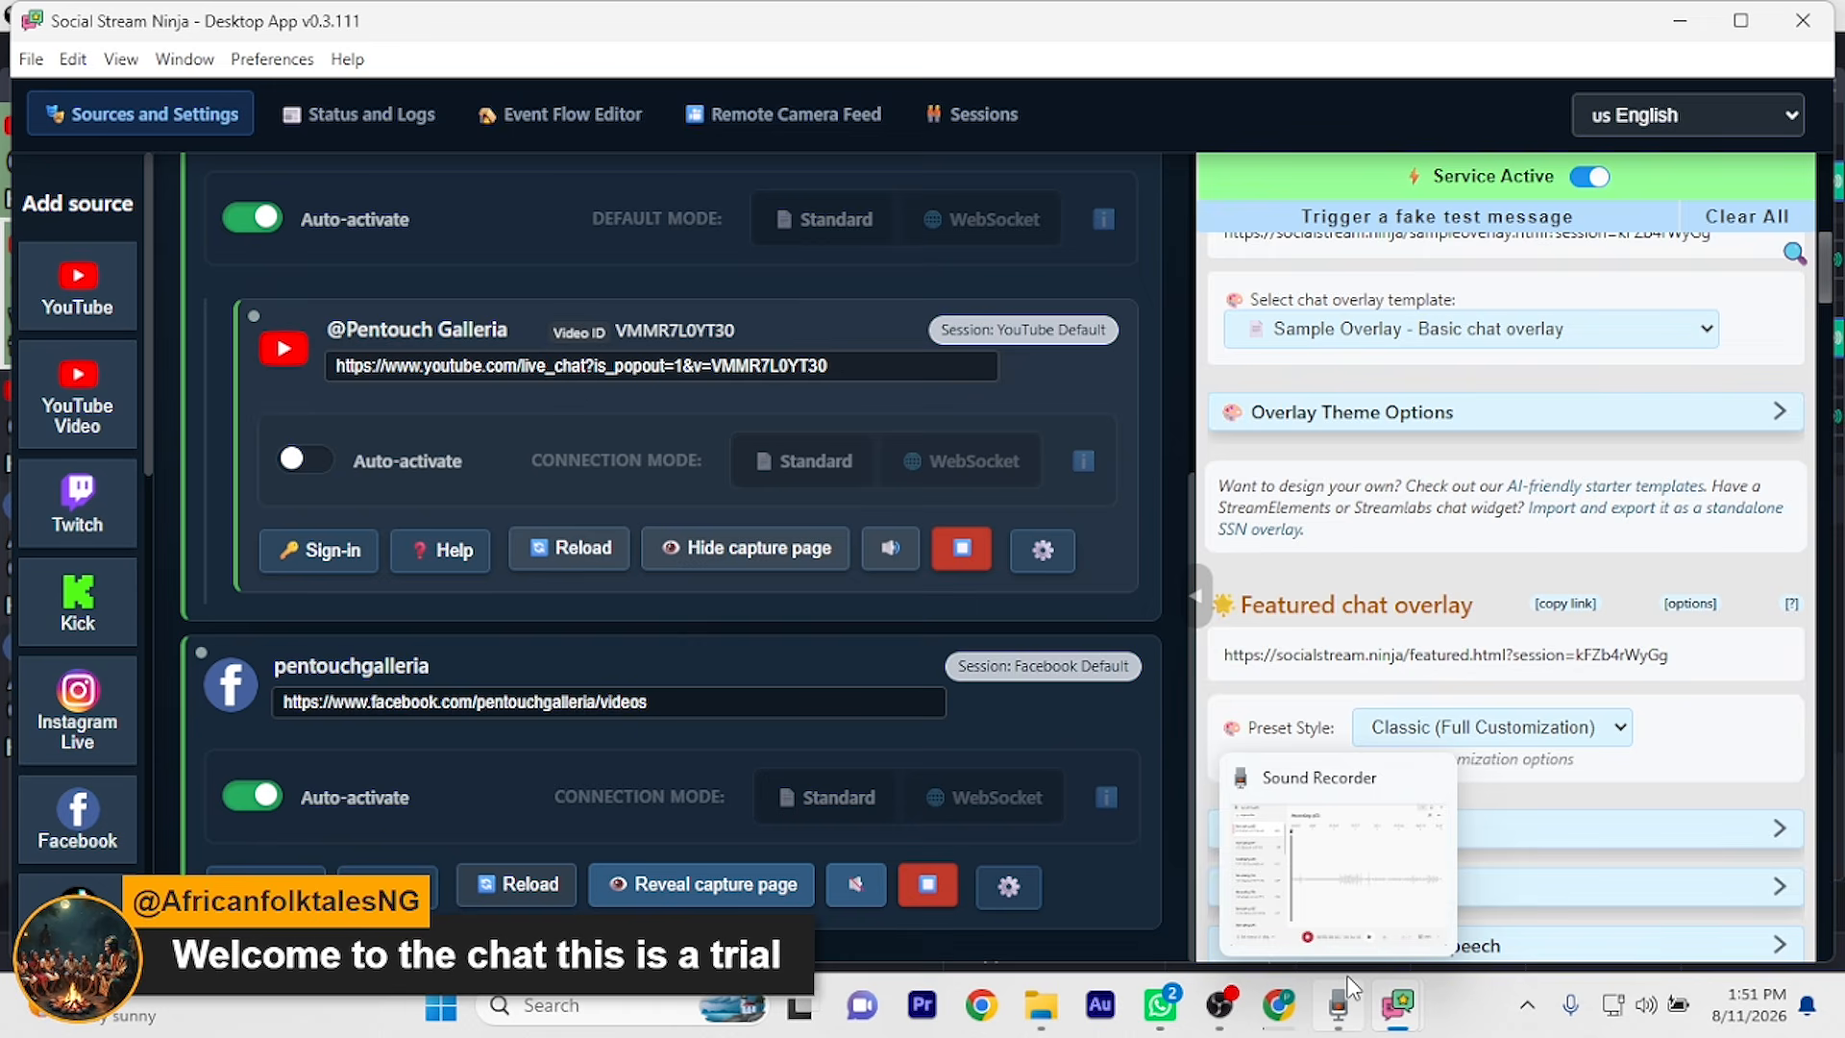
# Feature 'Hello good day to you all', then 'Great to have you all', then the YouTube HELLO message
pyautogui.click(1235, 1014)
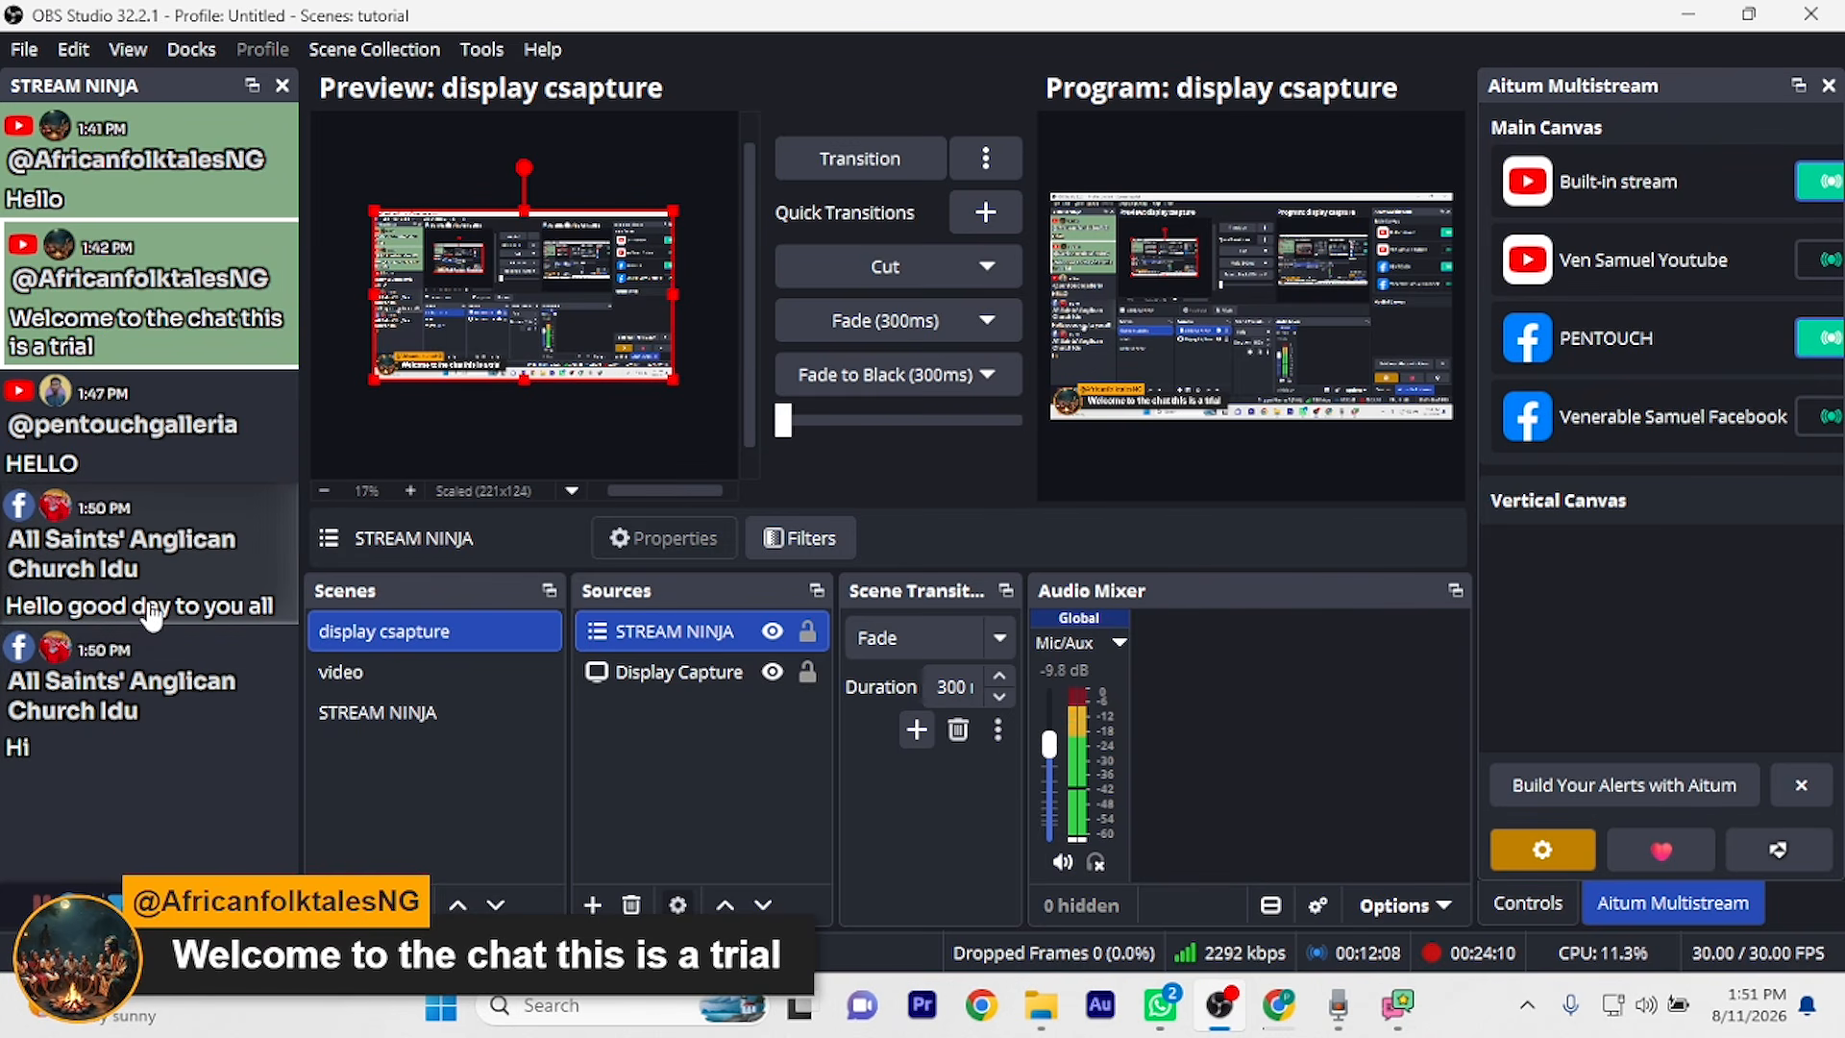
pyautogui.click(188, 591)
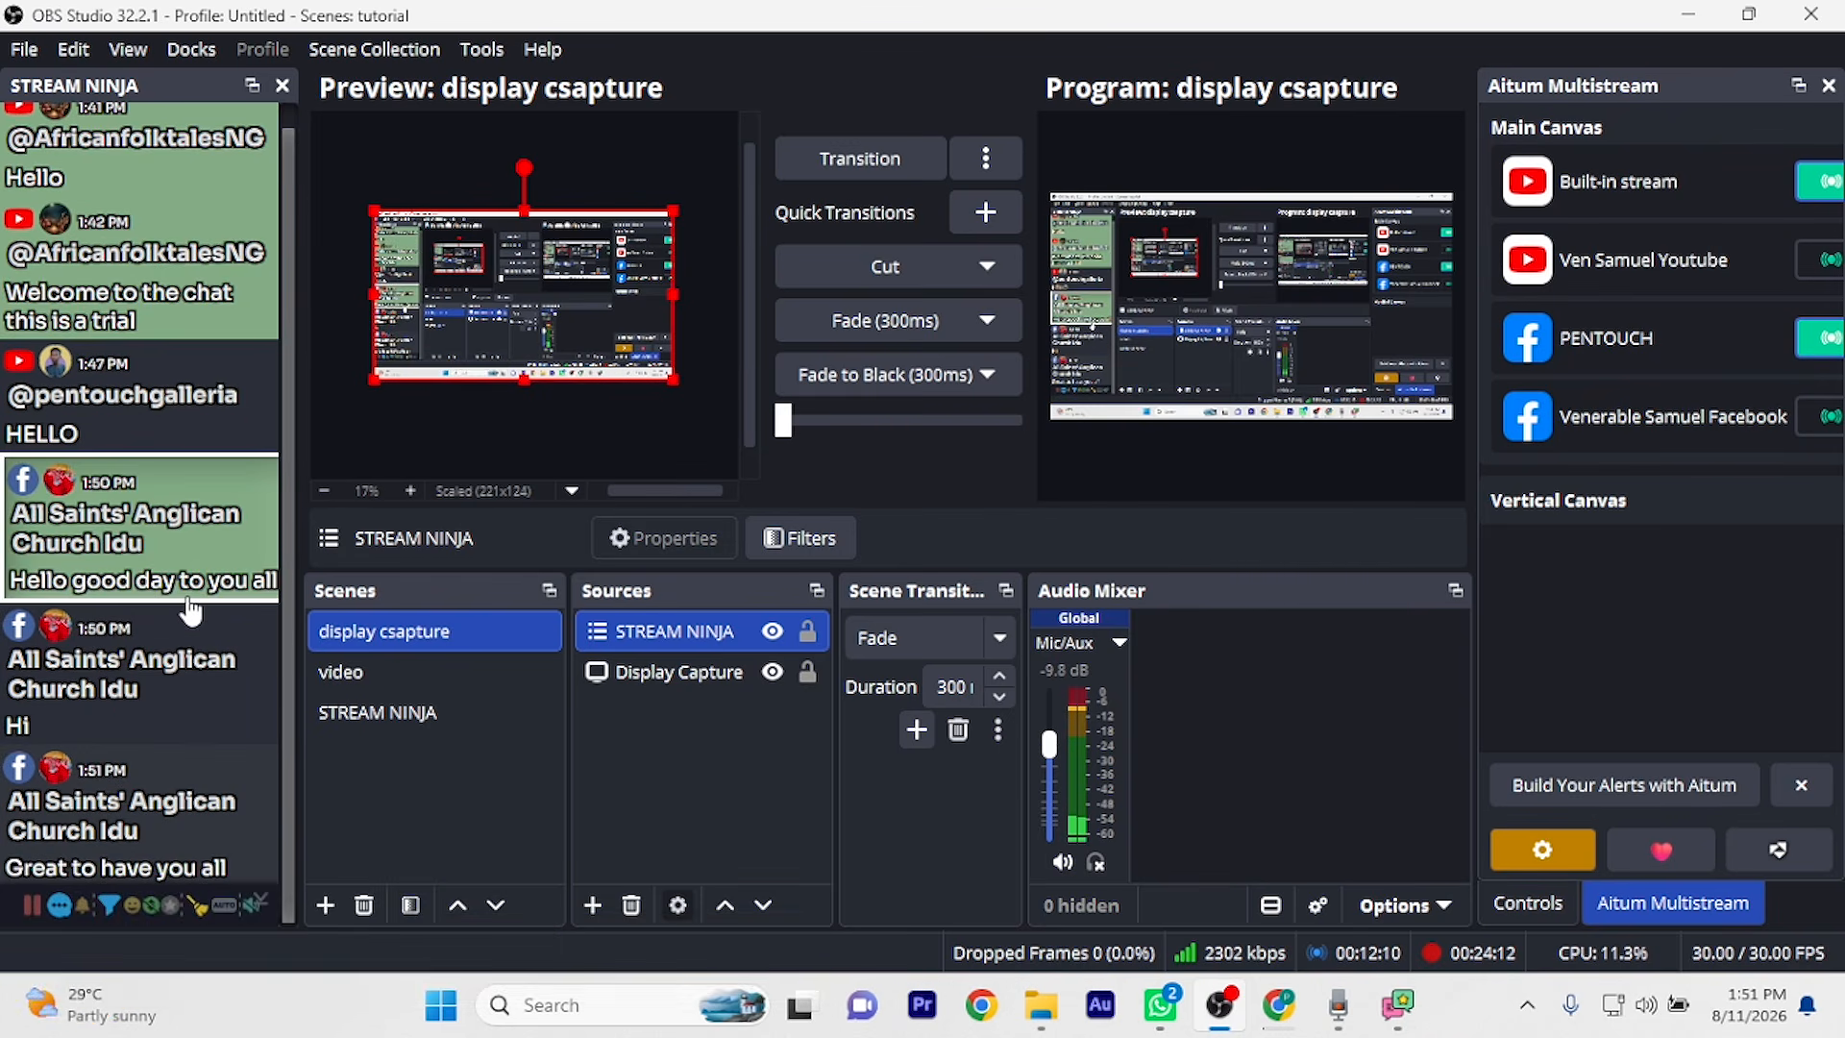
pyautogui.click(195, 817)
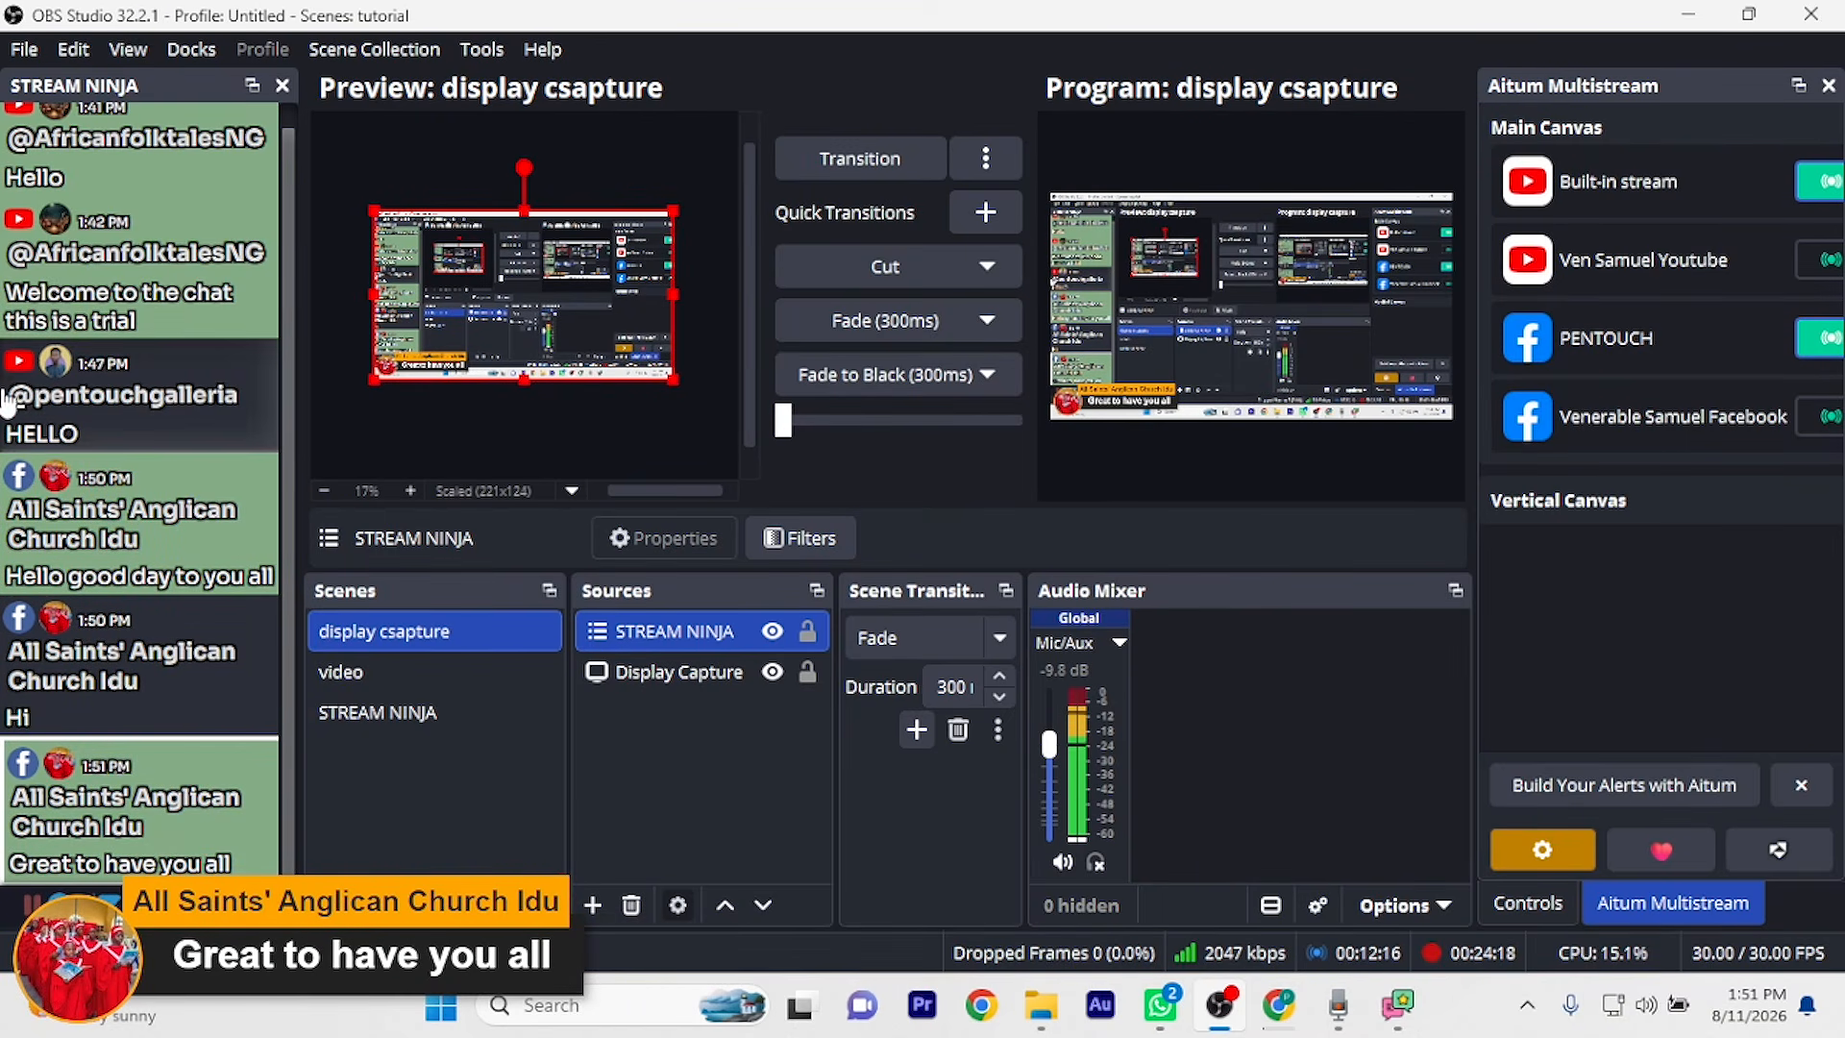
pyautogui.scroll(1, 29, 371)
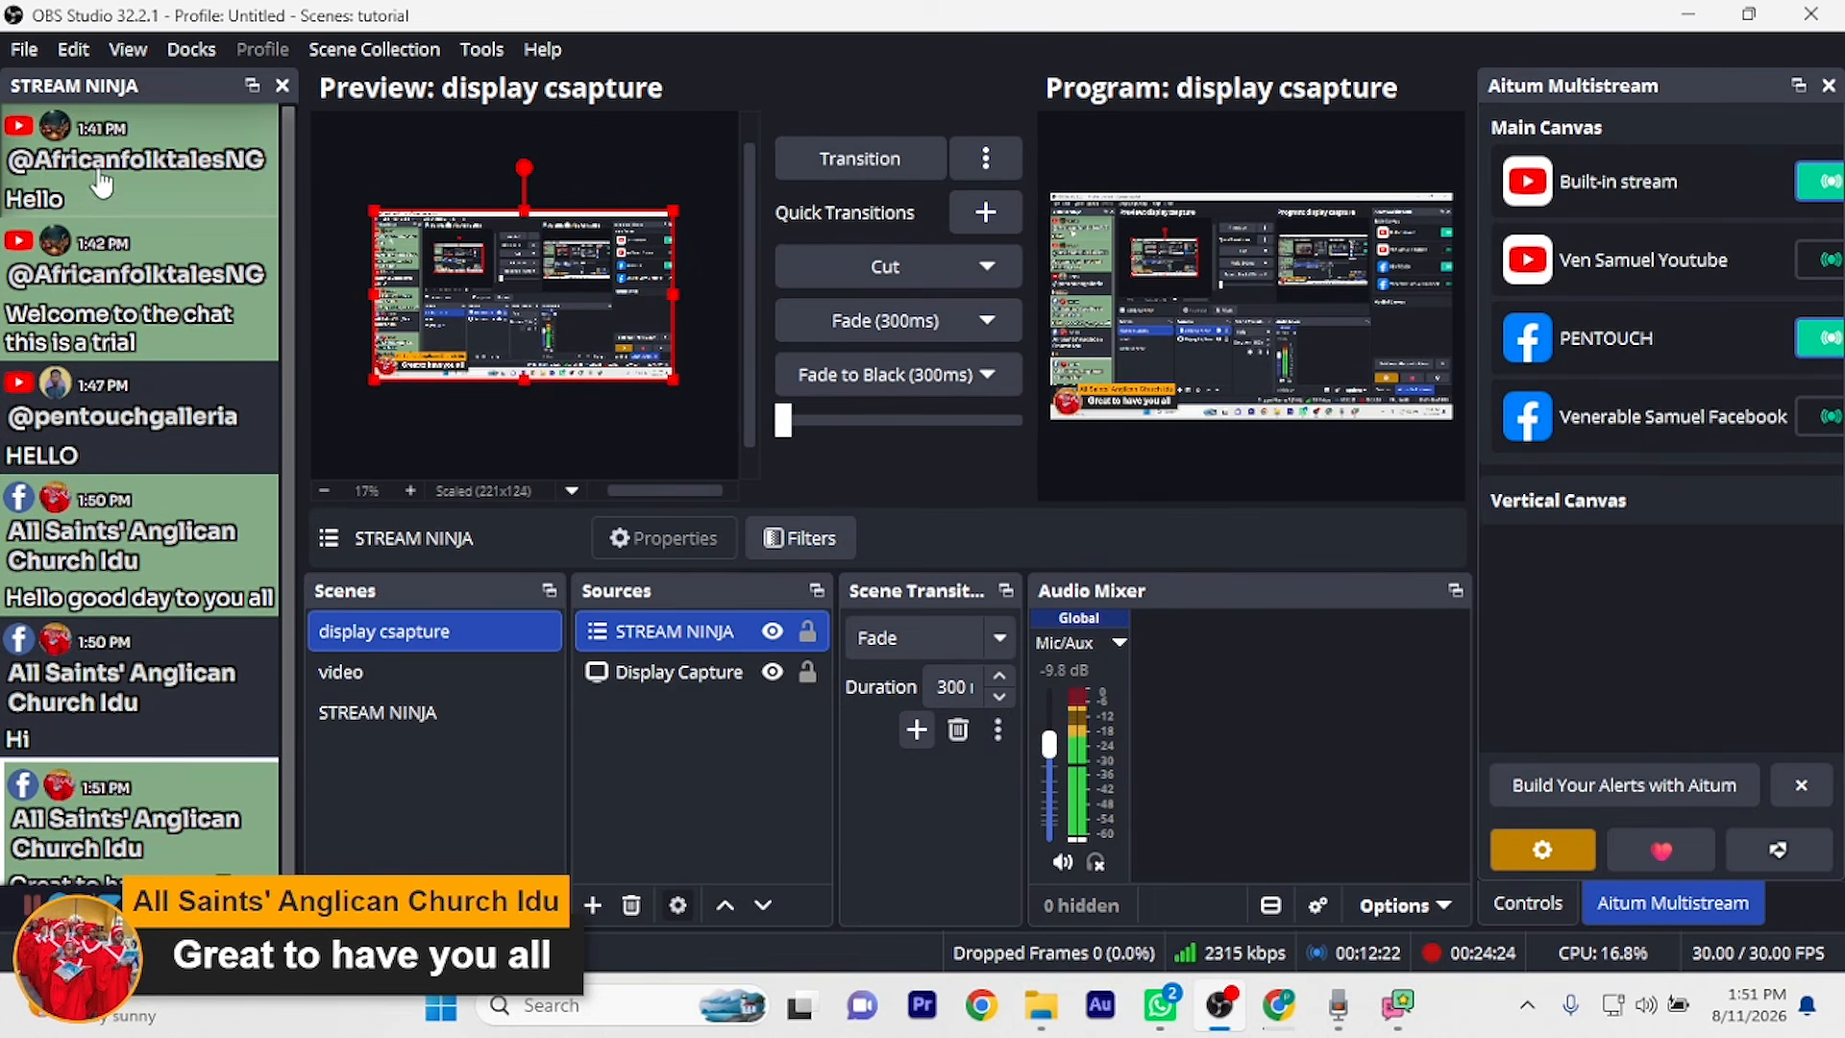
pyautogui.click(168, 449)
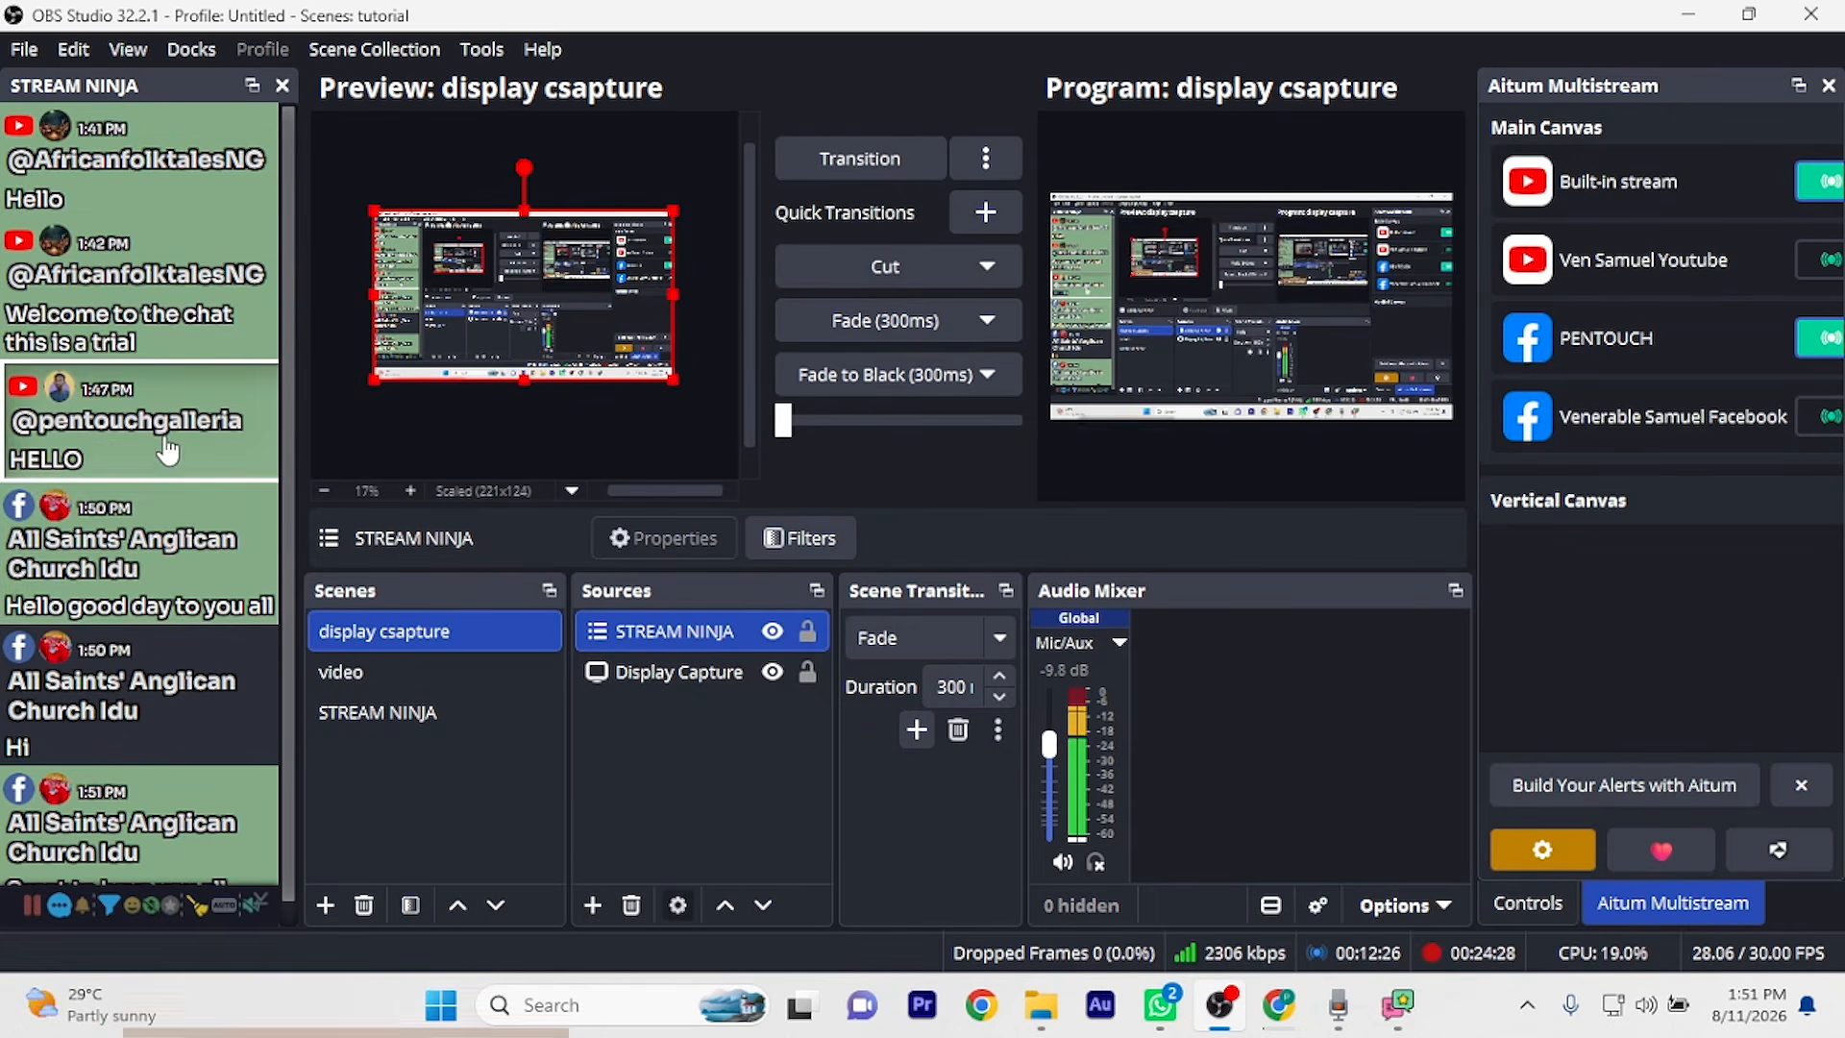
# Cycle the overlay through 'Hello good day to you all', 'Hi' and 'Great to have you all', ending on HELLO
pyautogui.click(192, 580)
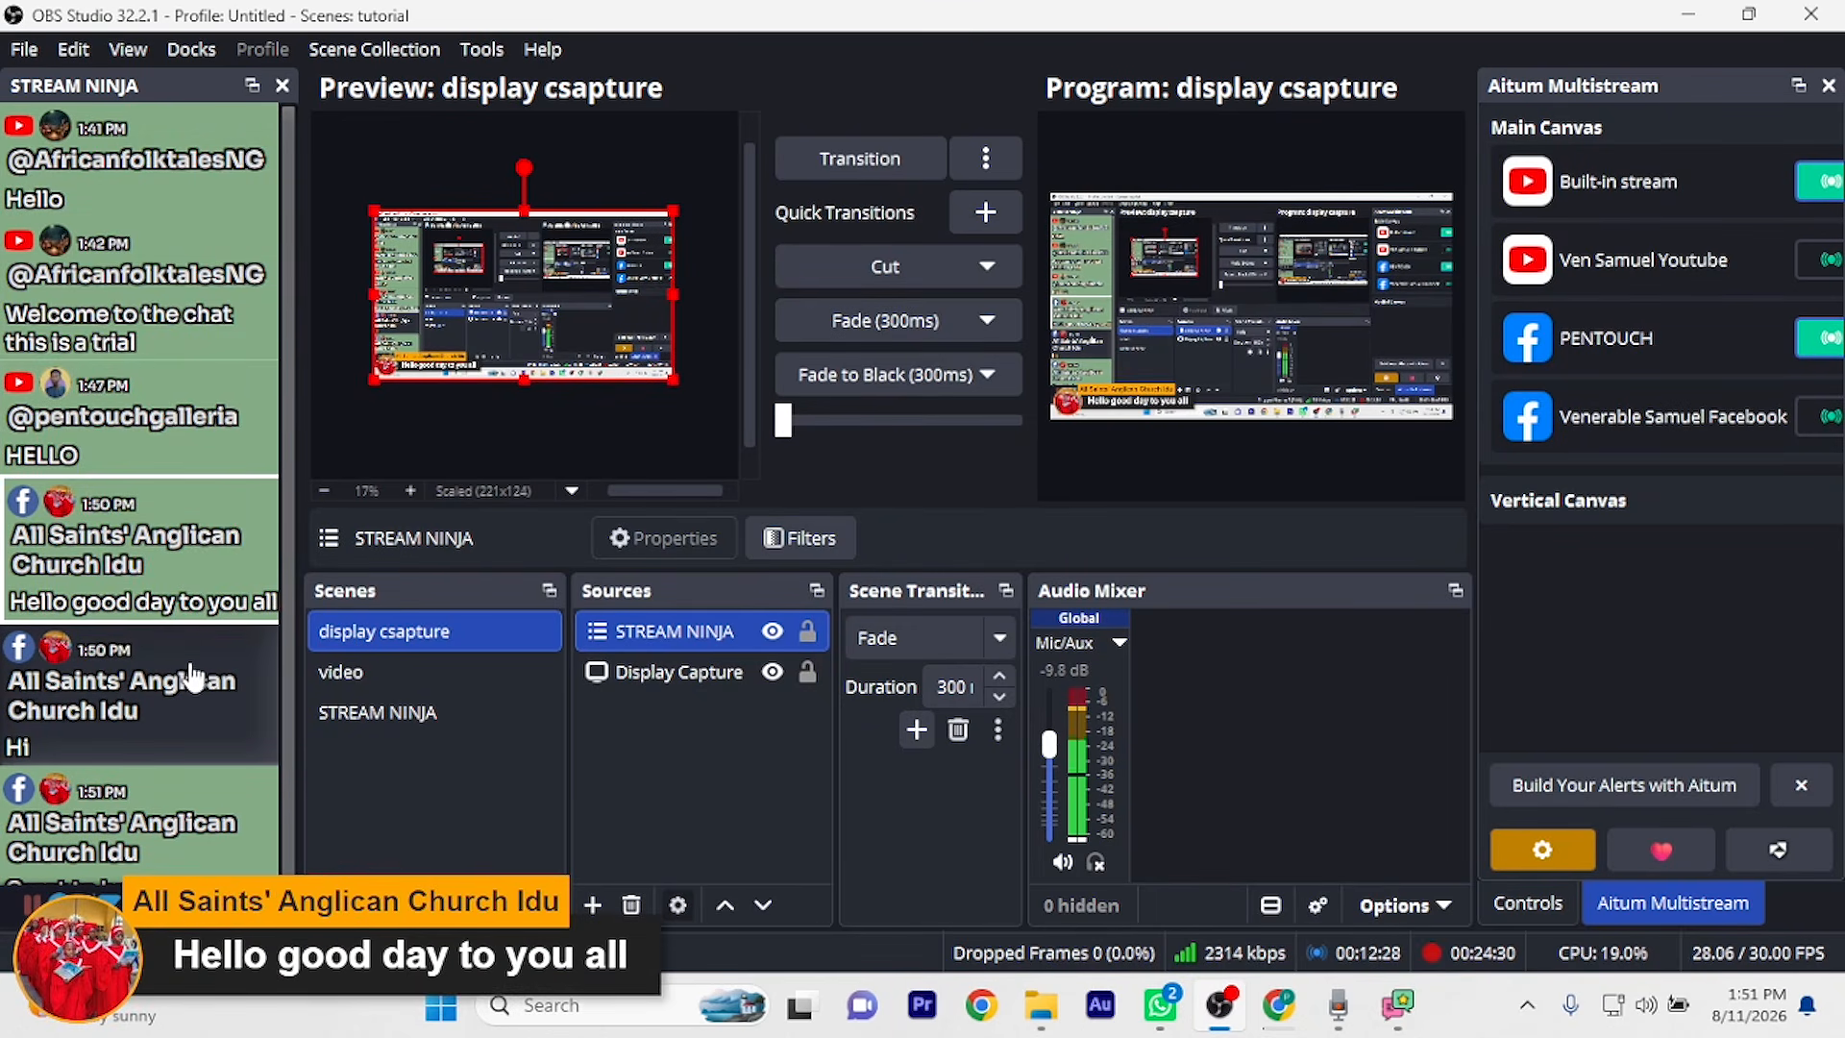
pyautogui.click(208, 732)
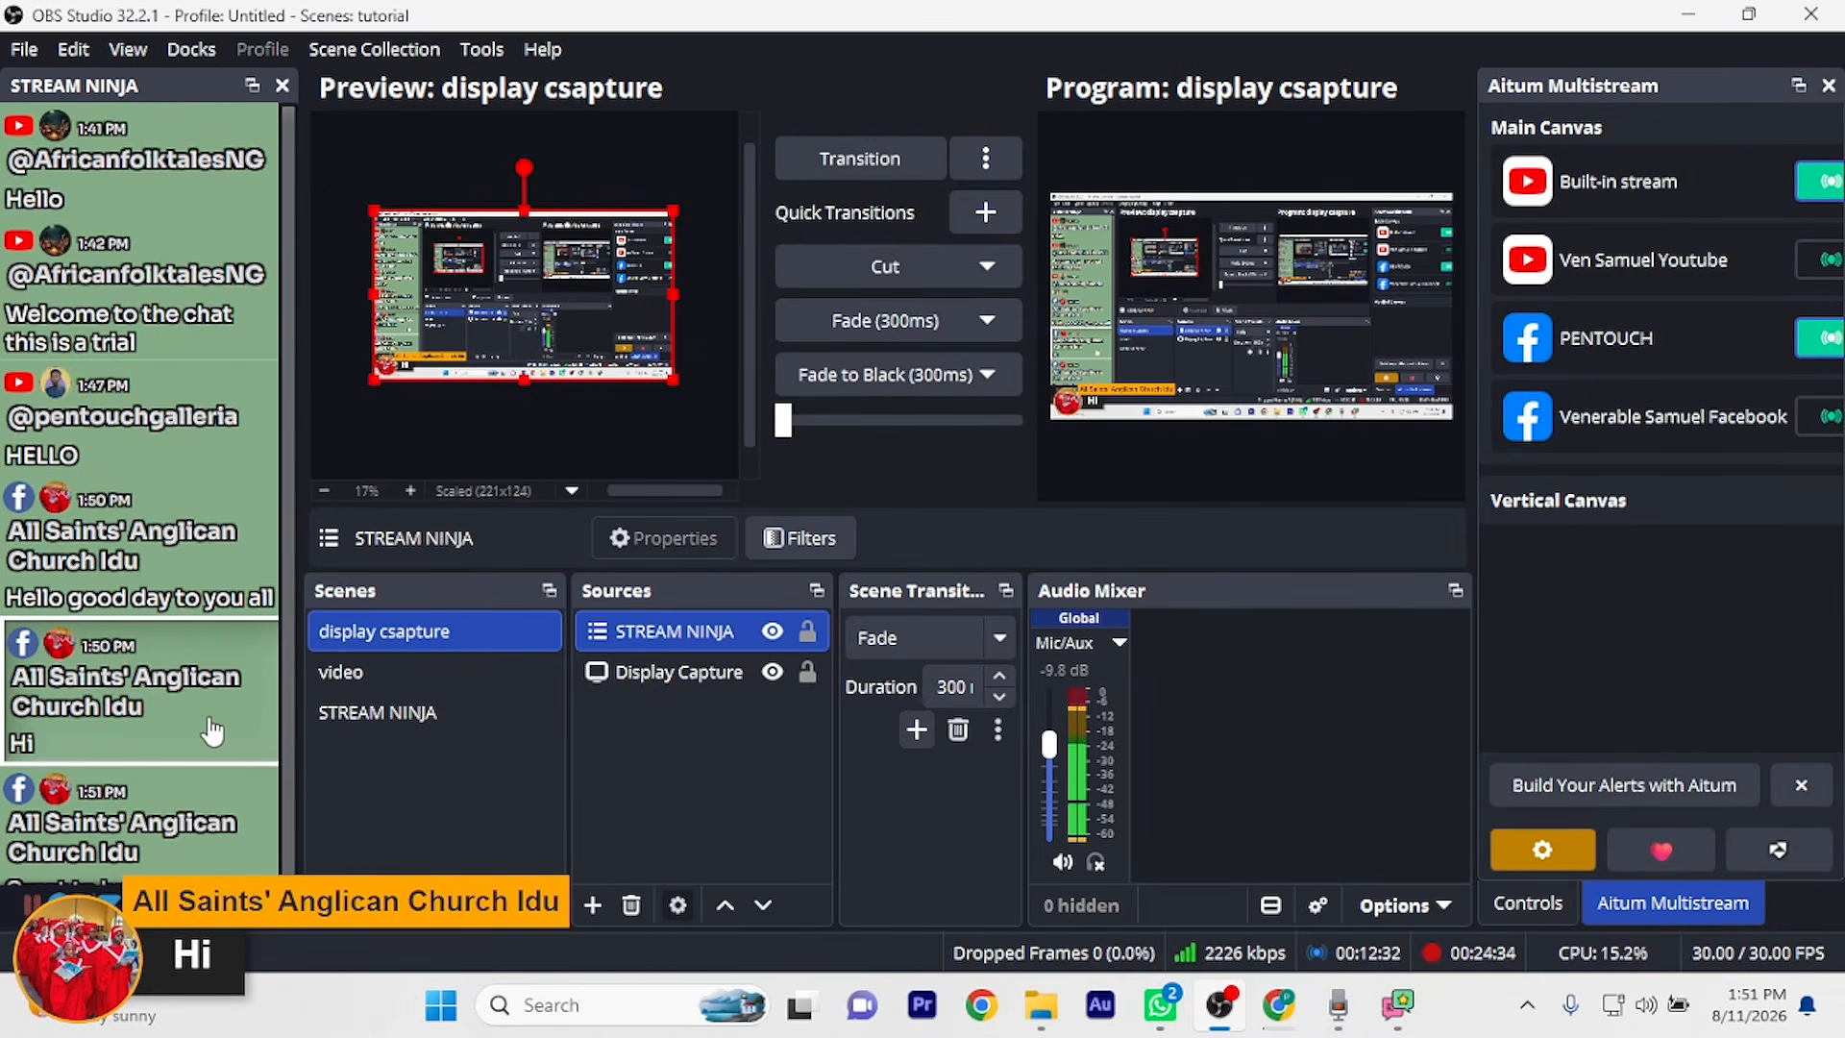
pyautogui.click(197, 725)
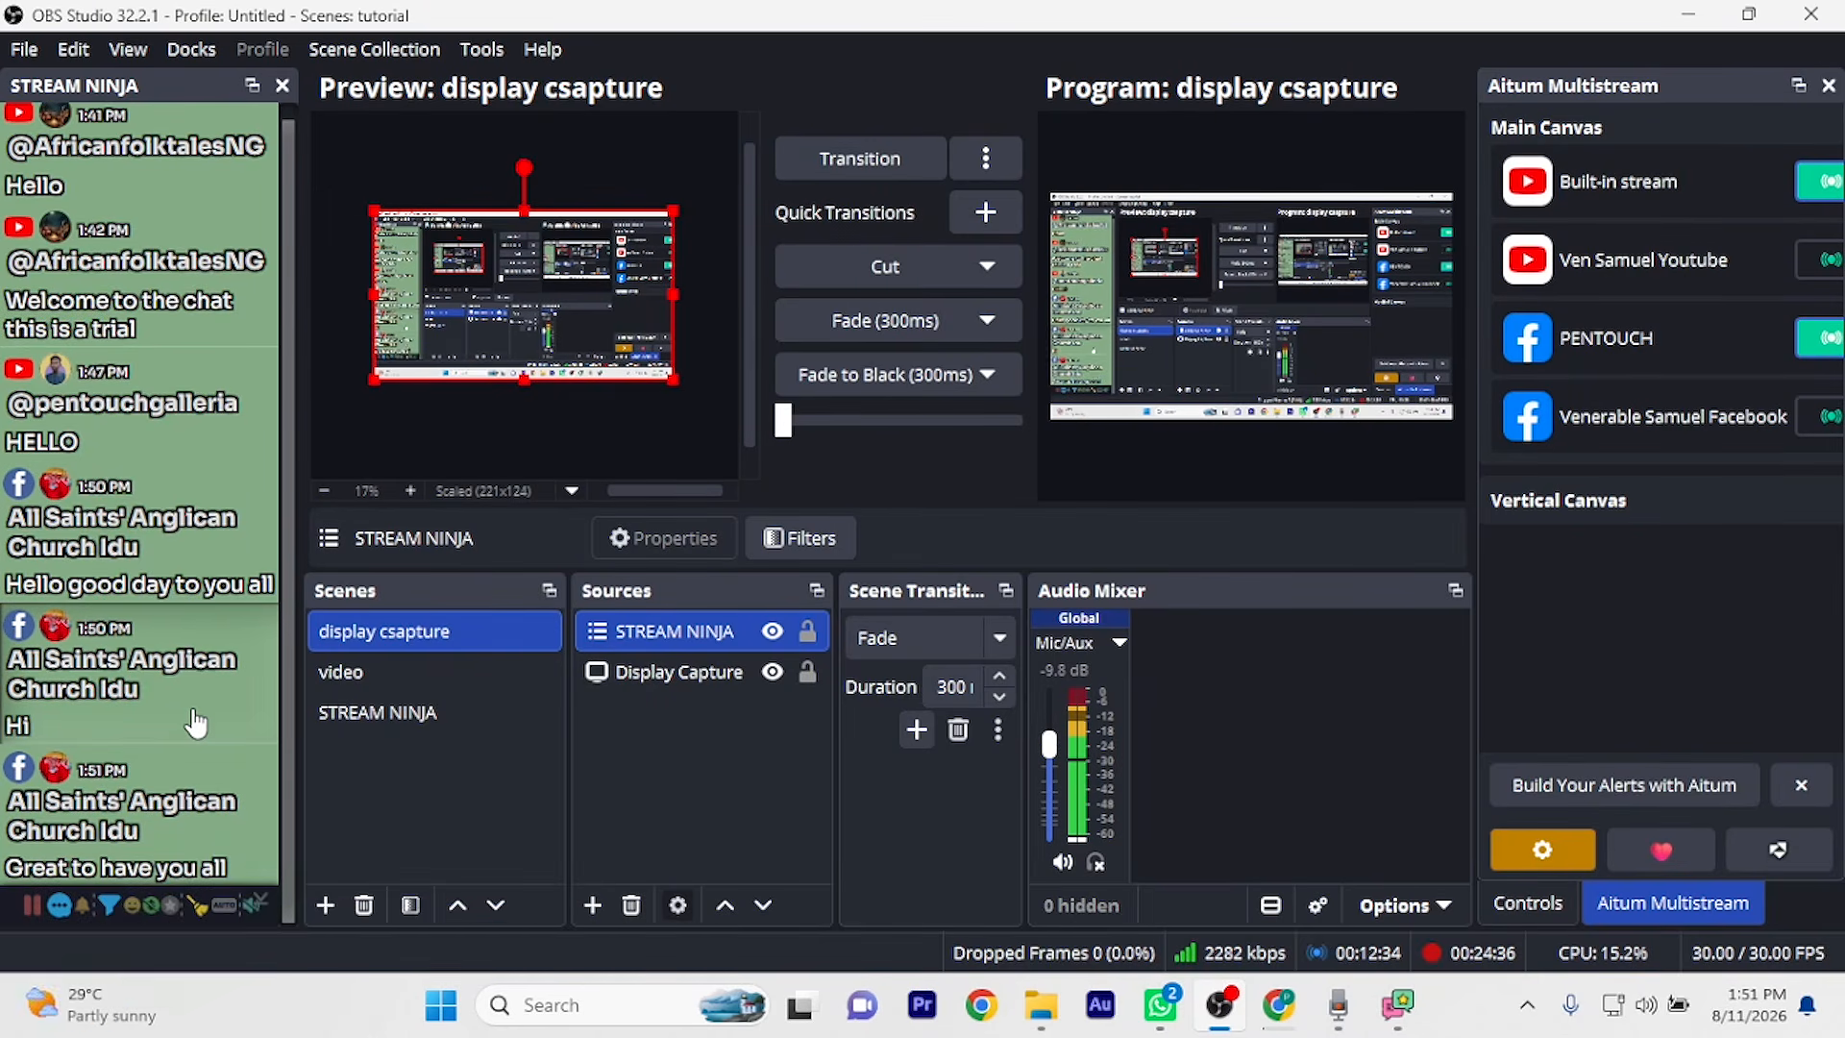
pyautogui.click(203, 839)
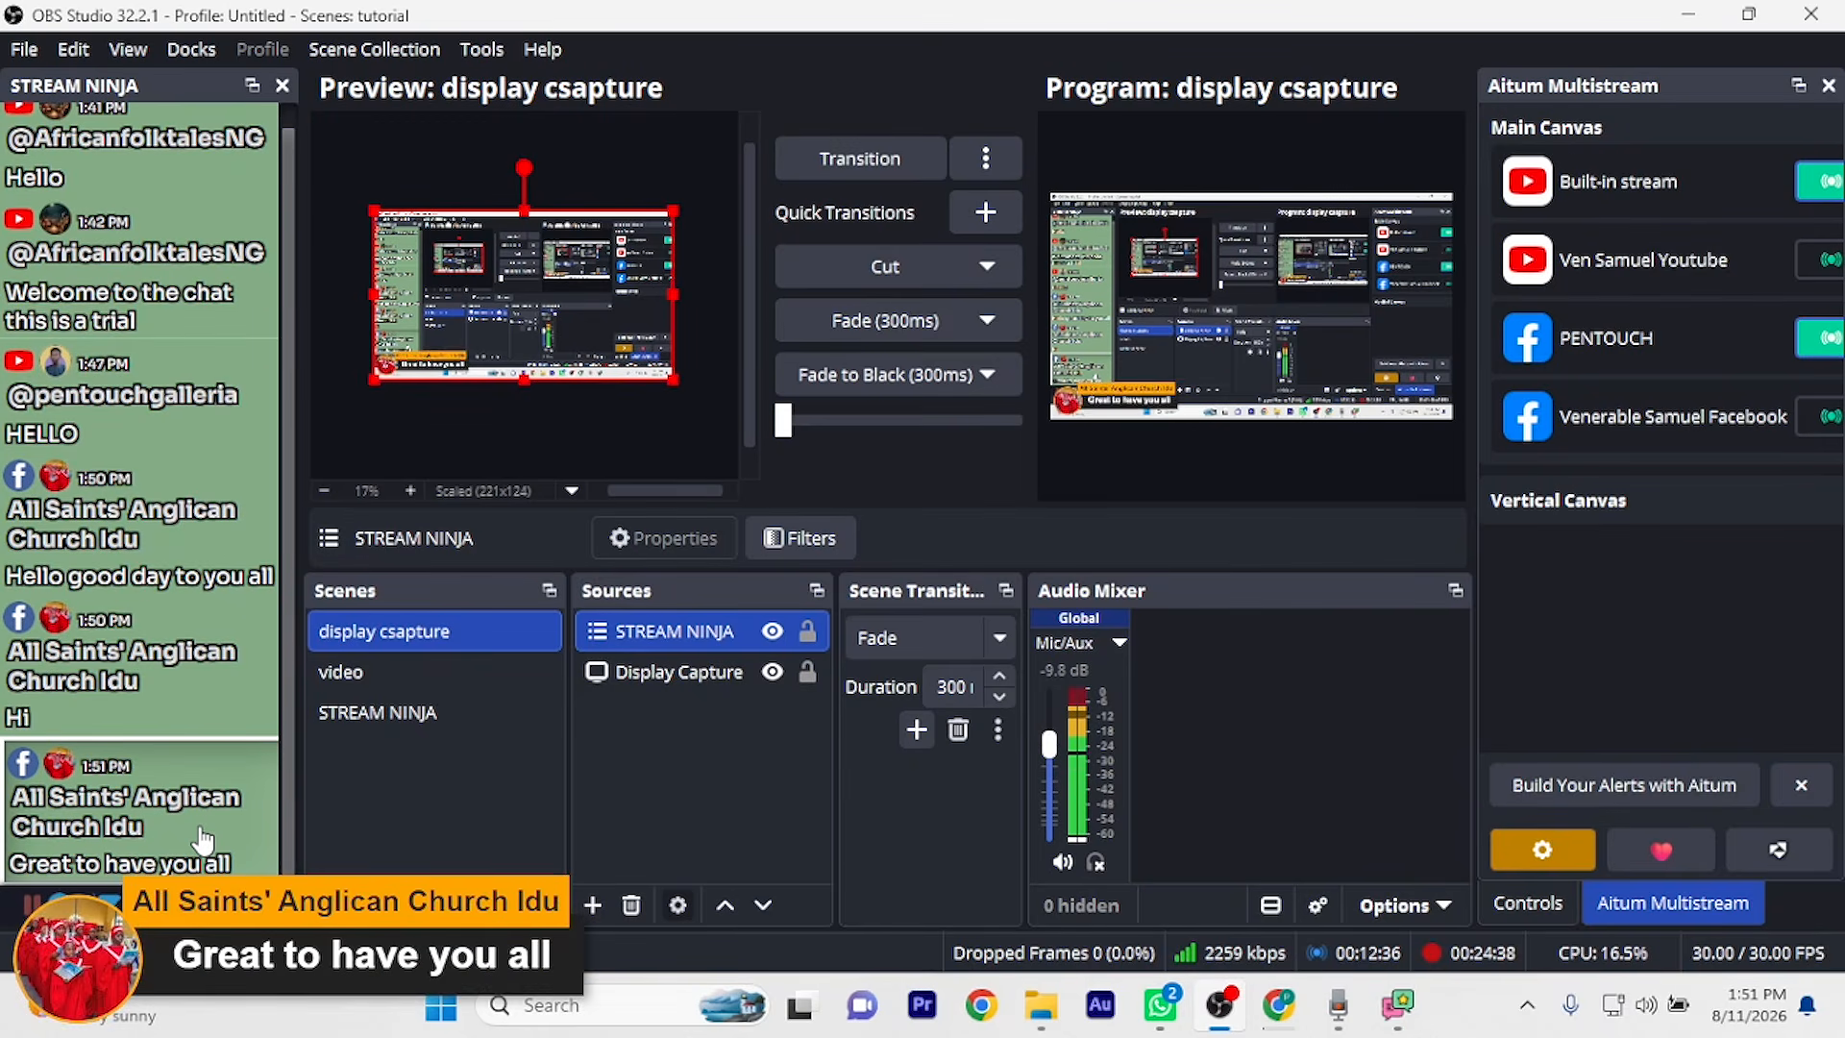
pyautogui.click(196, 684)
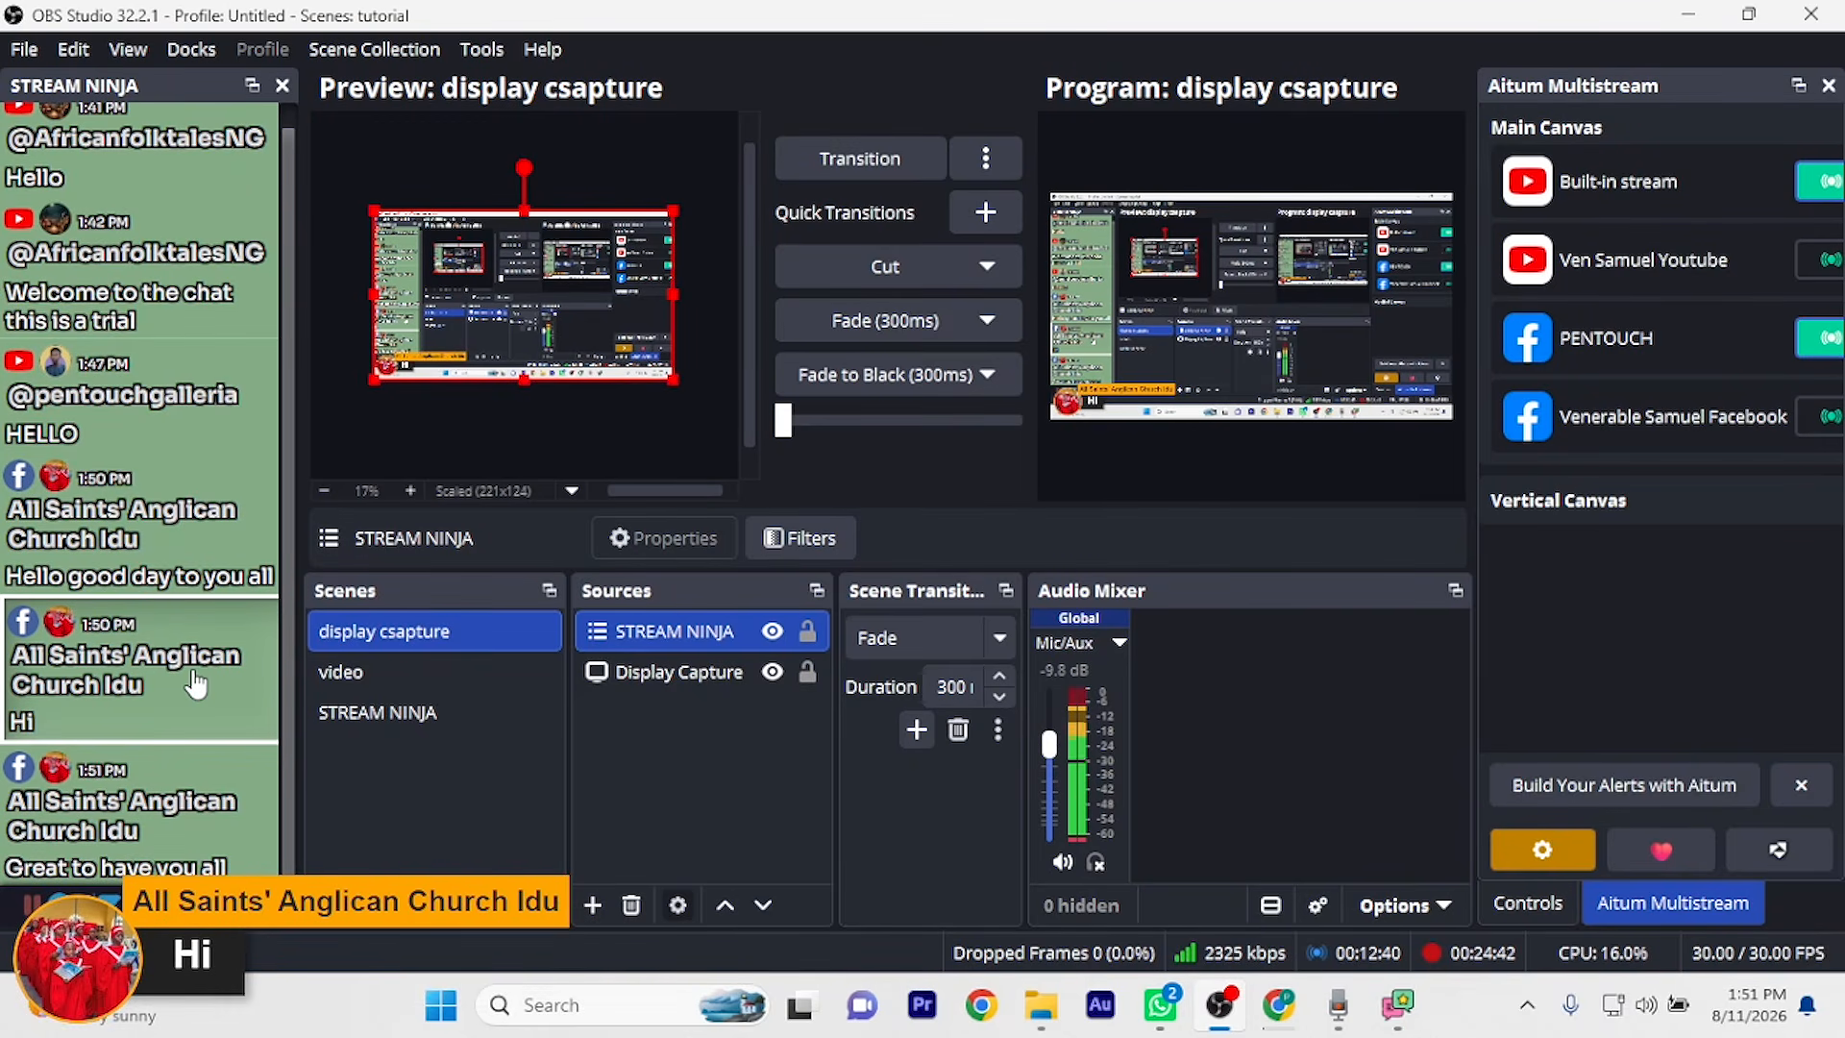
pyautogui.click(165, 539)
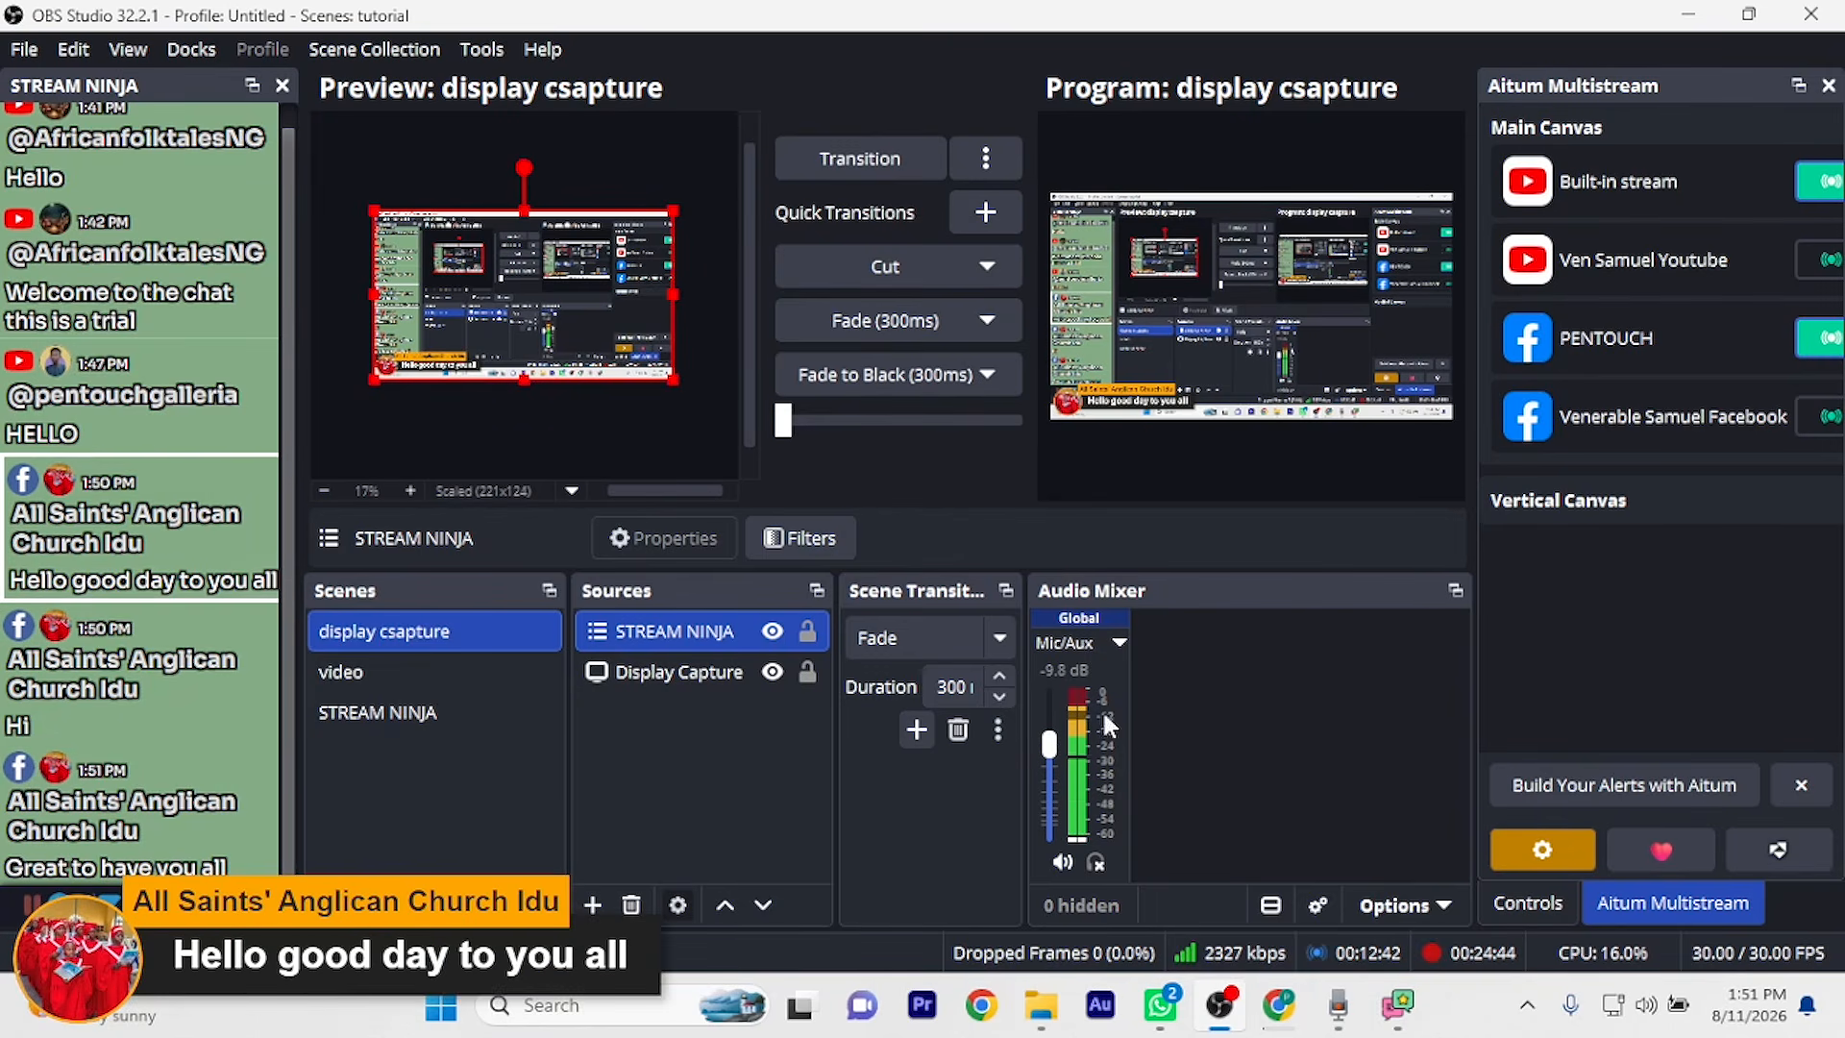
pyautogui.click(184, 421)
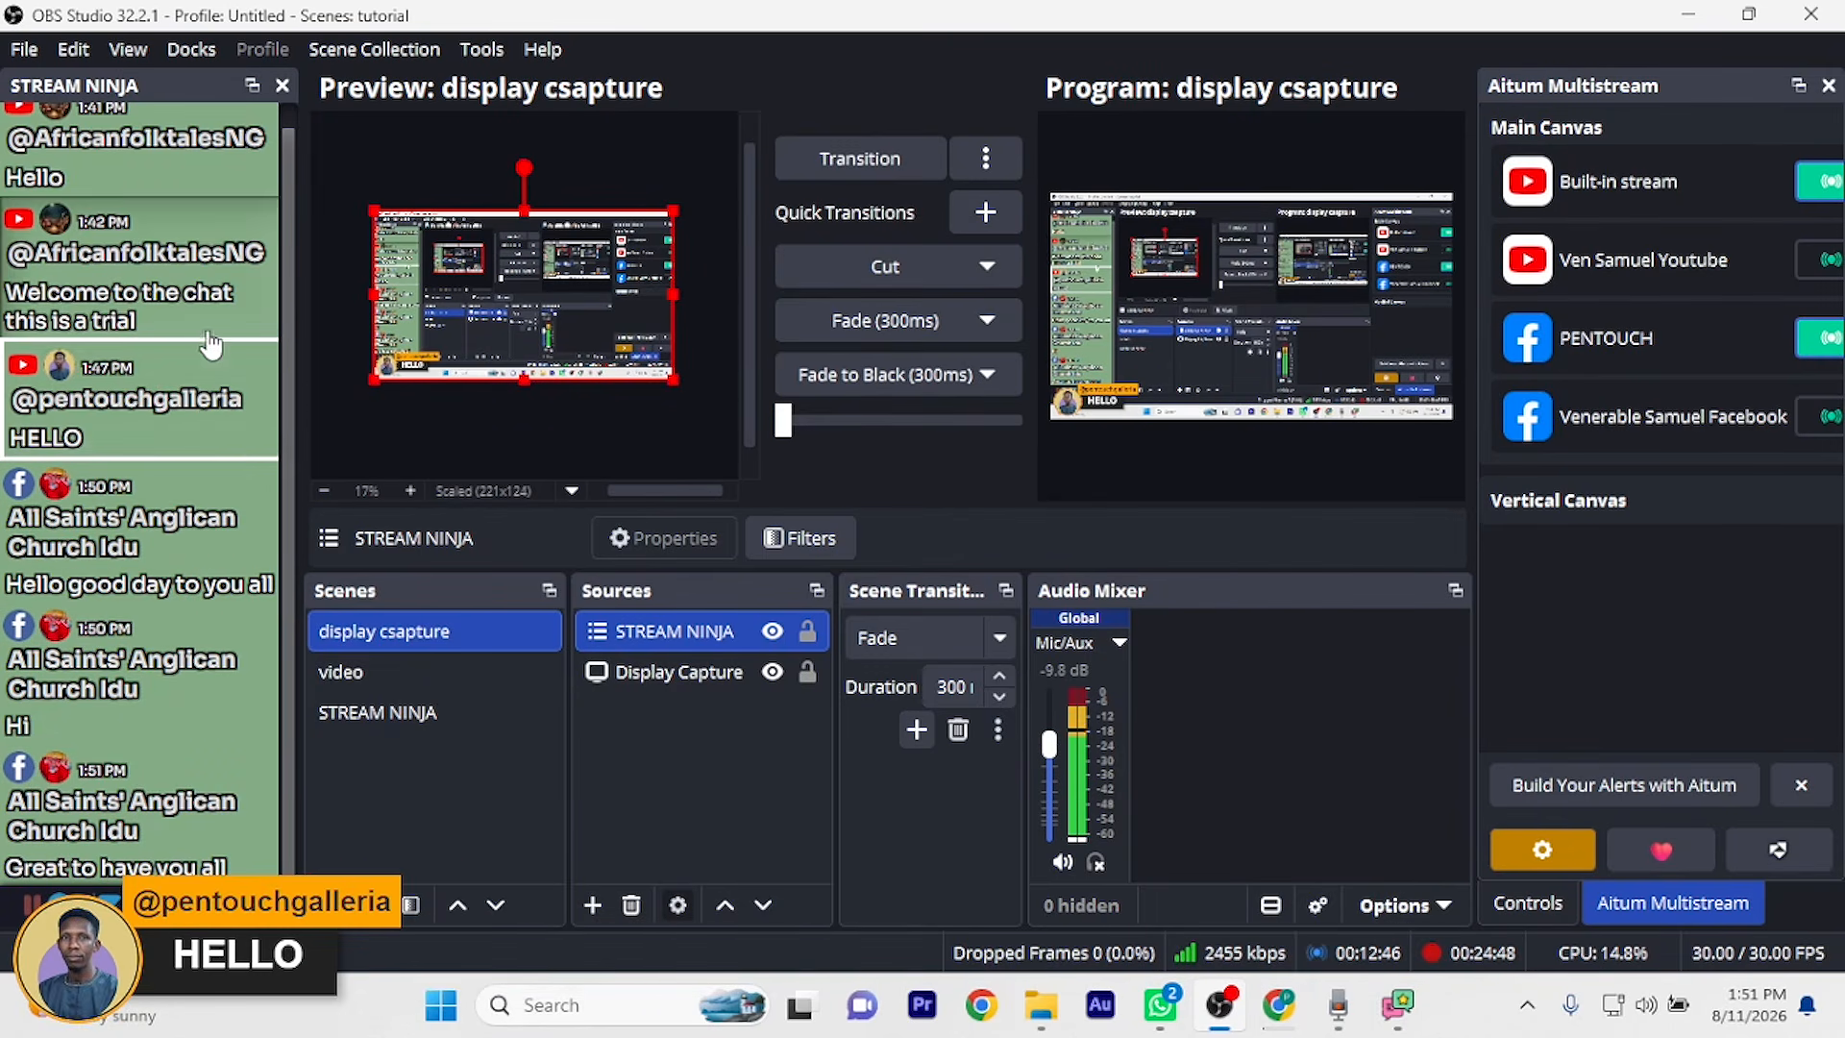
# Scroll the Stream Ninja dock and feature the newest YouTube messages, ending with 'Nice one'
pyautogui.scroll(1, 211, 344)
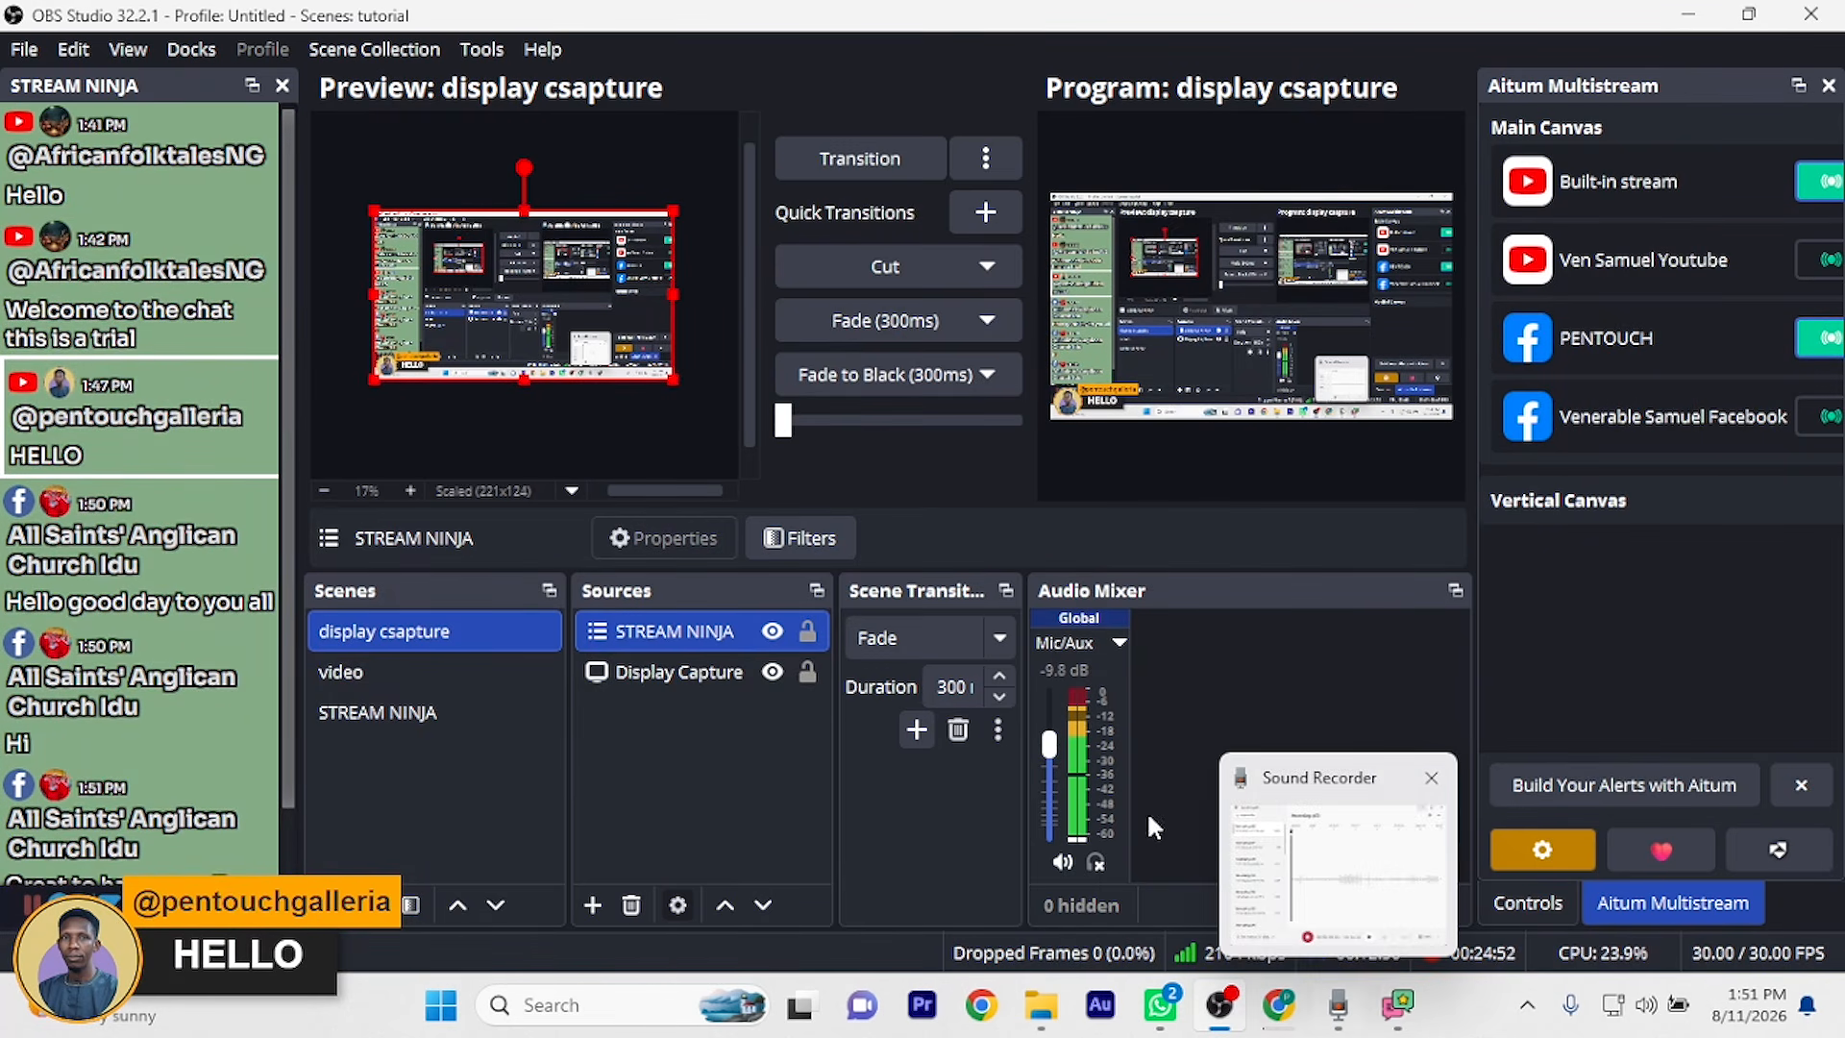
pyautogui.scroll(-1, 191, 623)
pyautogui.click(187, 846)
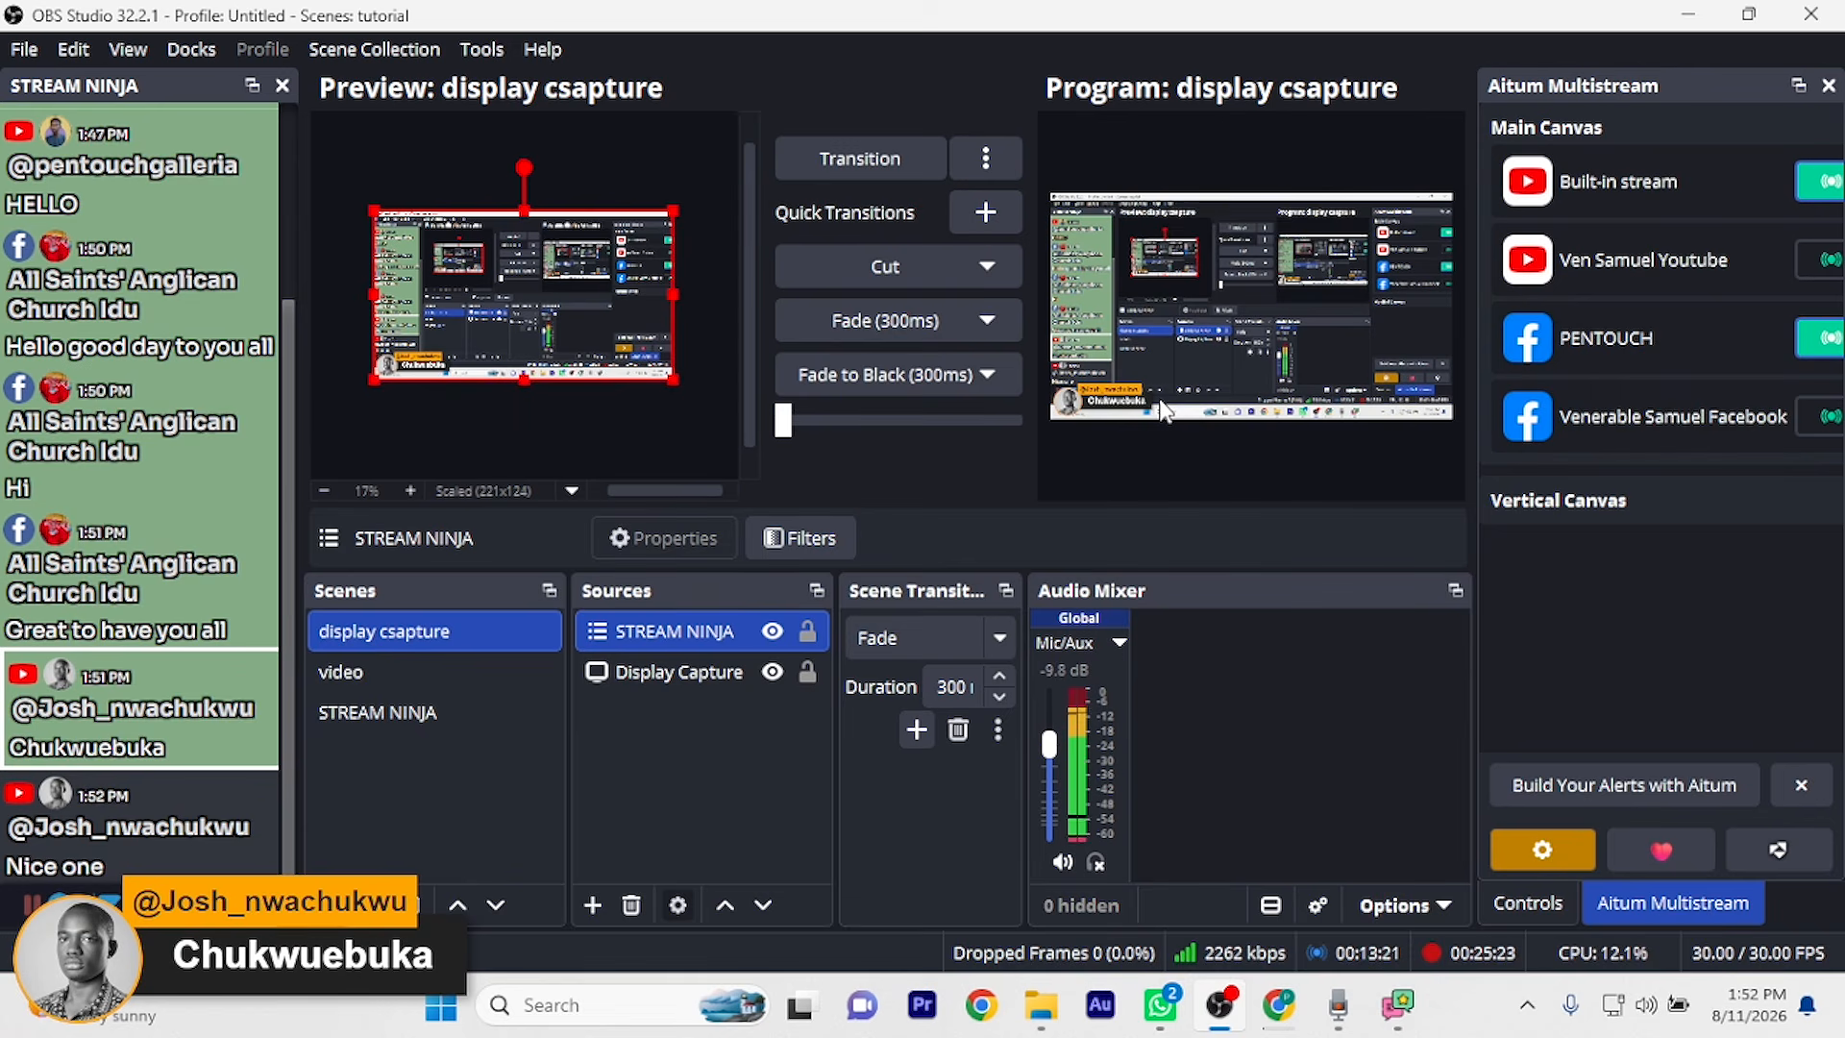
pyautogui.click(210, 853)
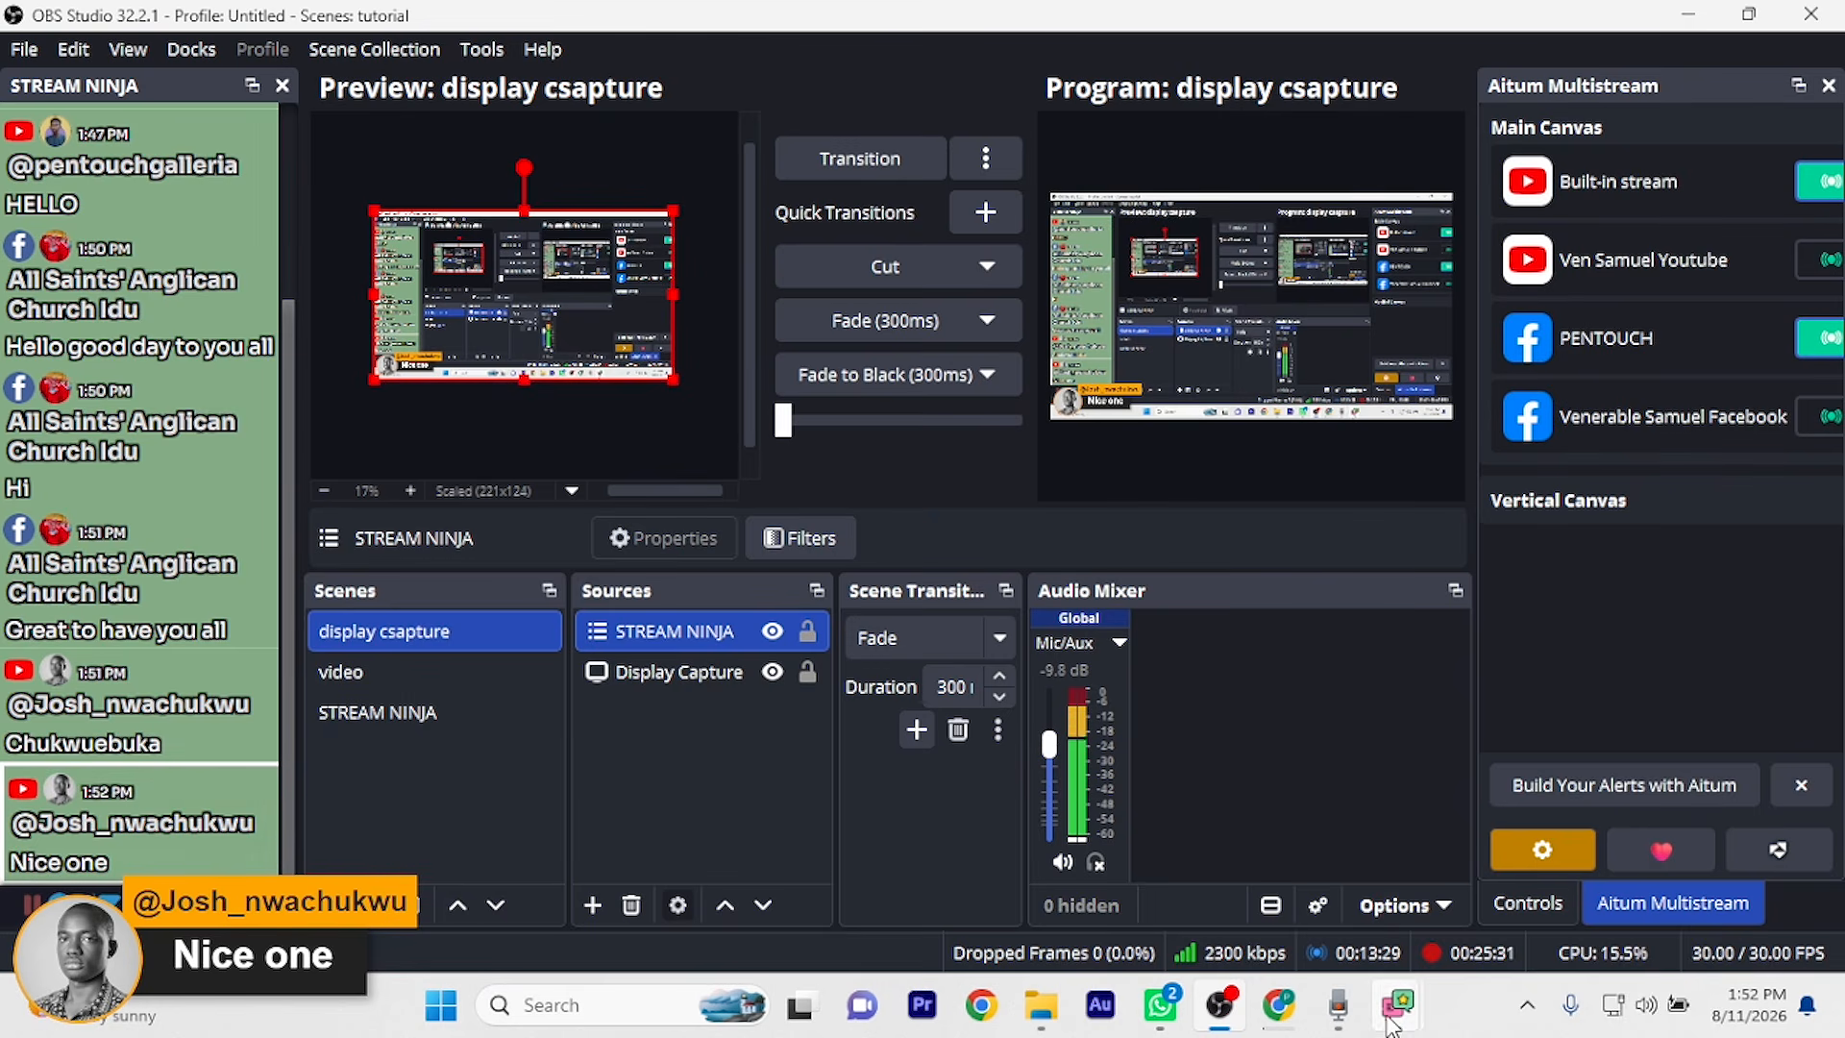
# Scroll through Social Stream Ninja's add-source list, from YouTube down to BiliBili and back up
pyautogui.moveTo(1399, 1005)
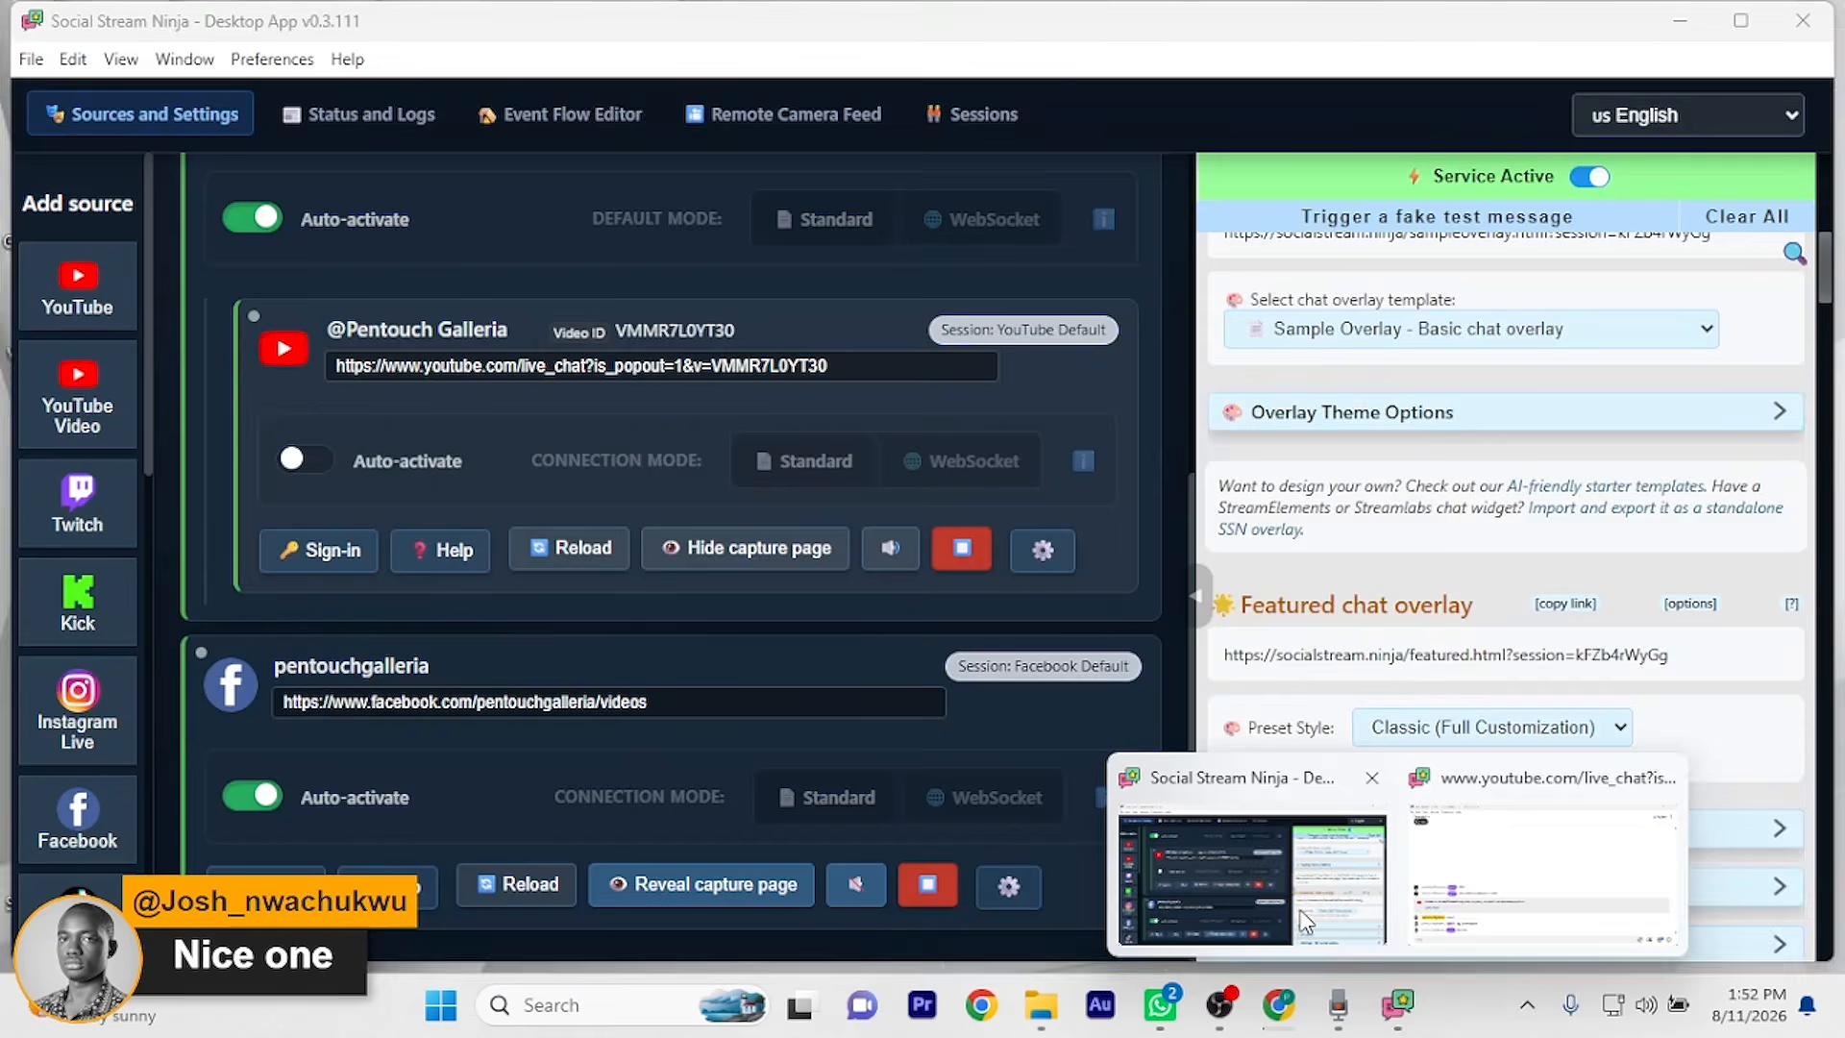
pyautogui.click(1306, 923)
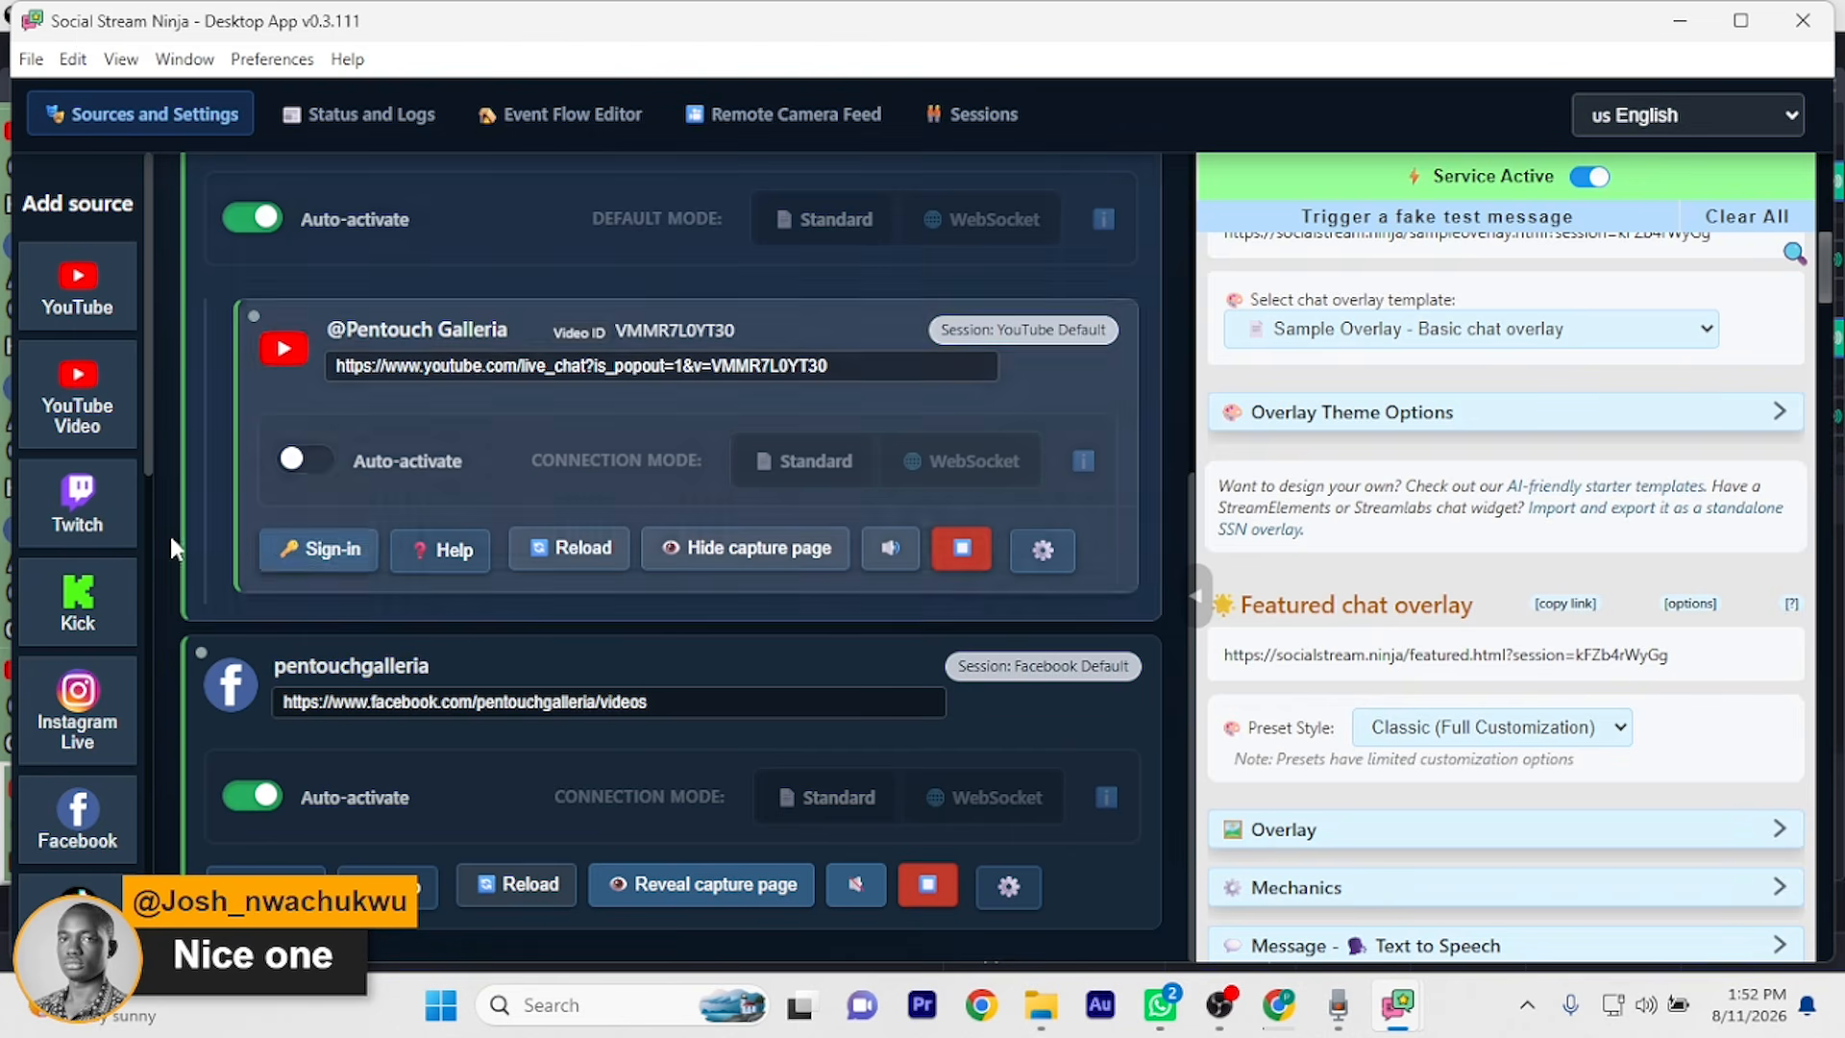
pyautogui.scroll(-2, 93, 618)
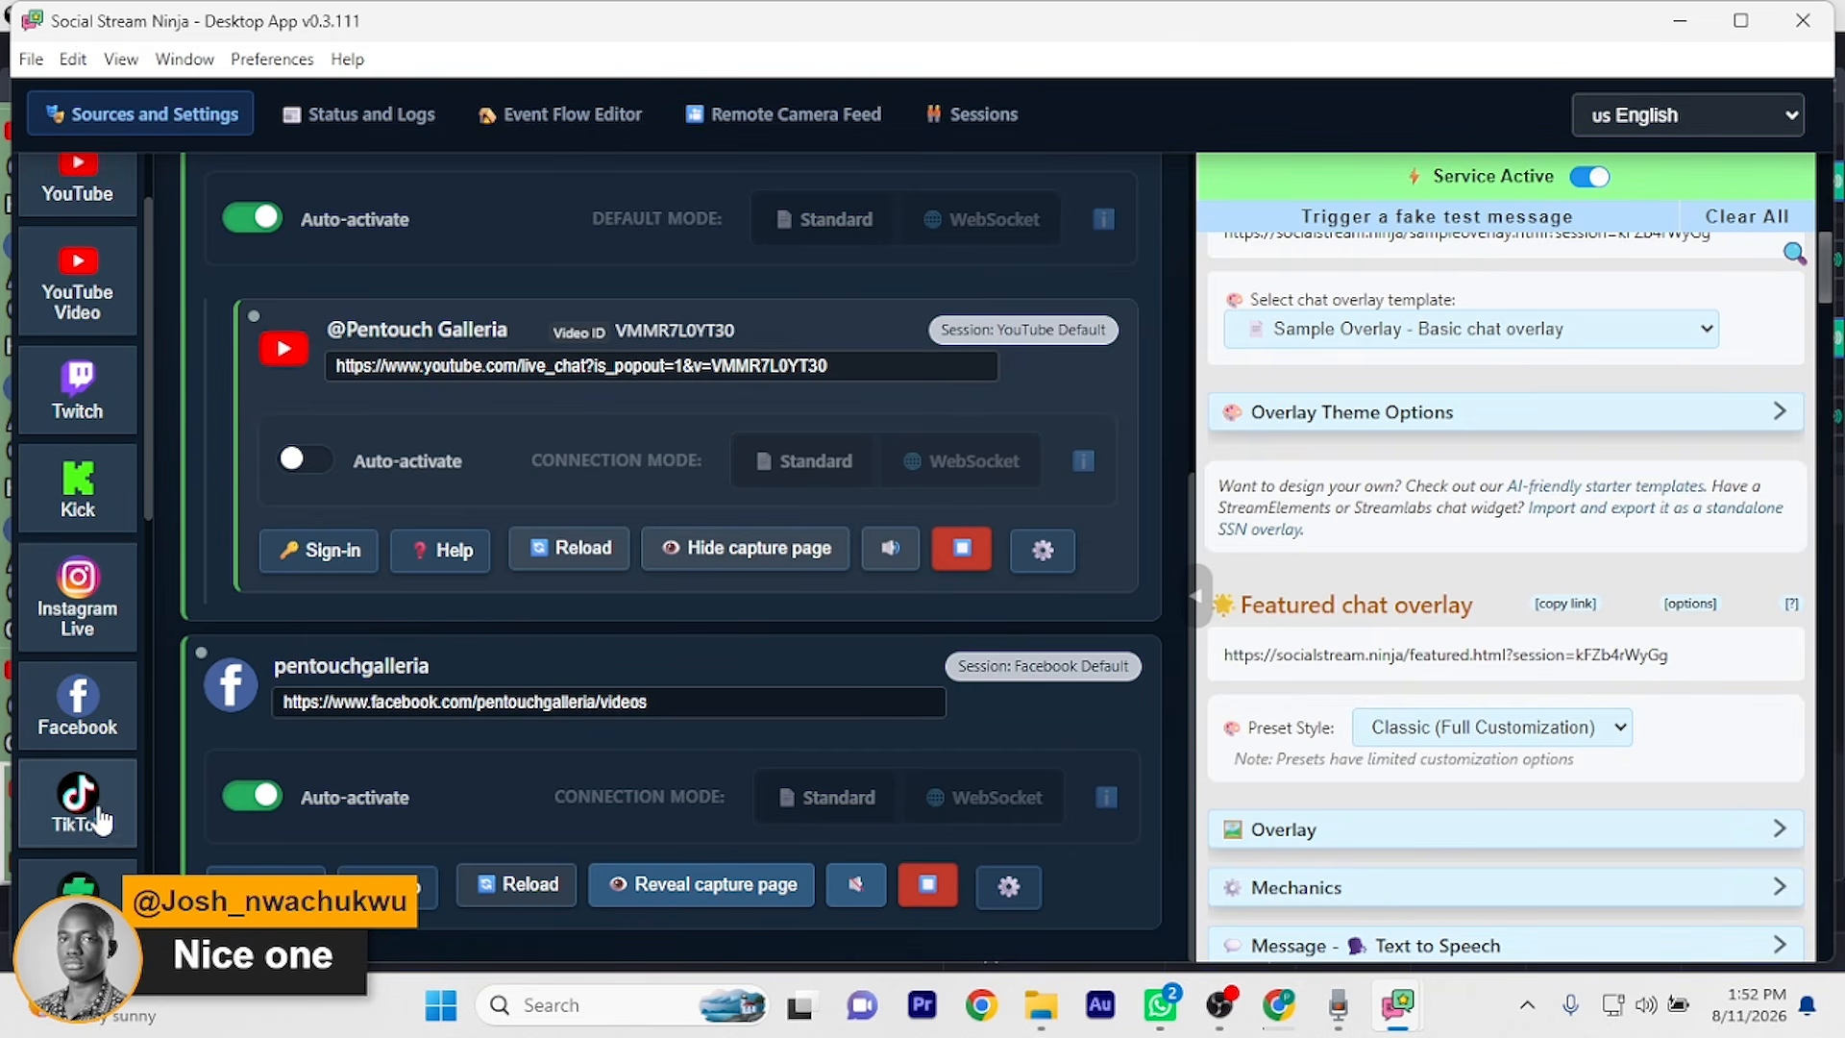
pyautogui.scroll(-2, 101, 822)
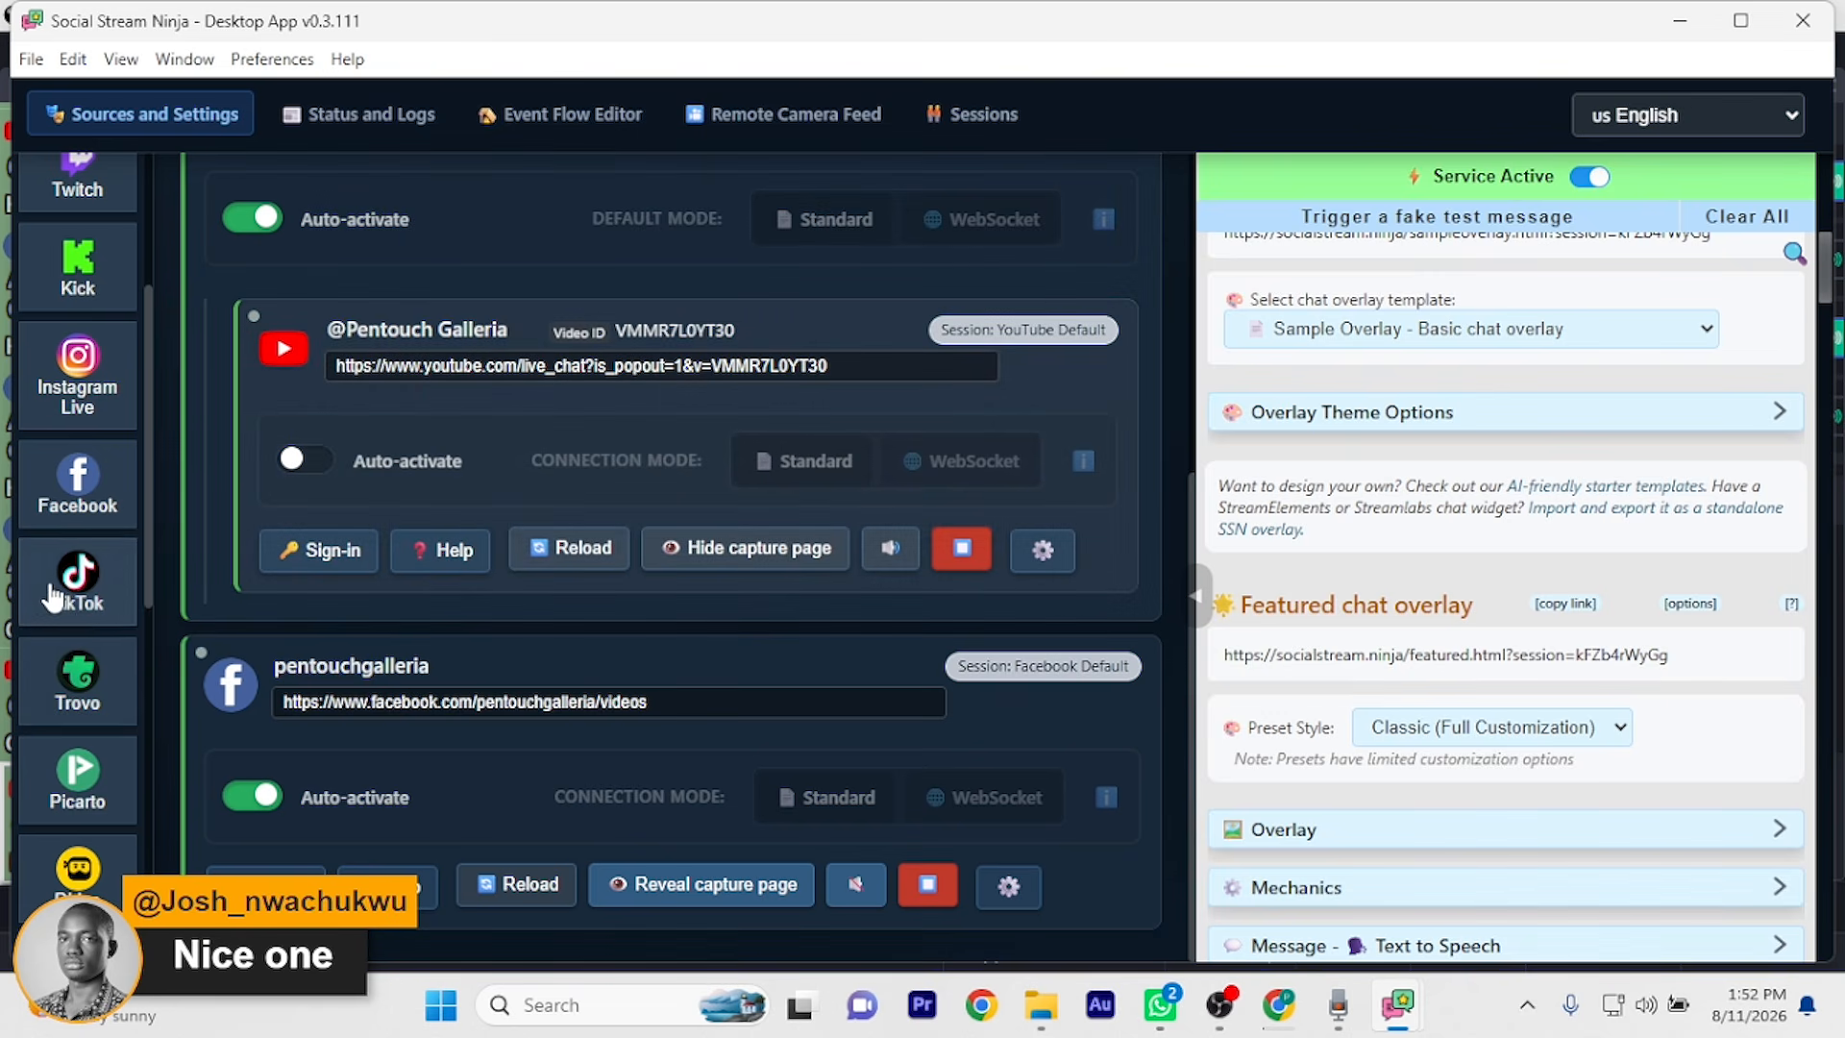
pyautogui.scroll(-5, 88, 634)
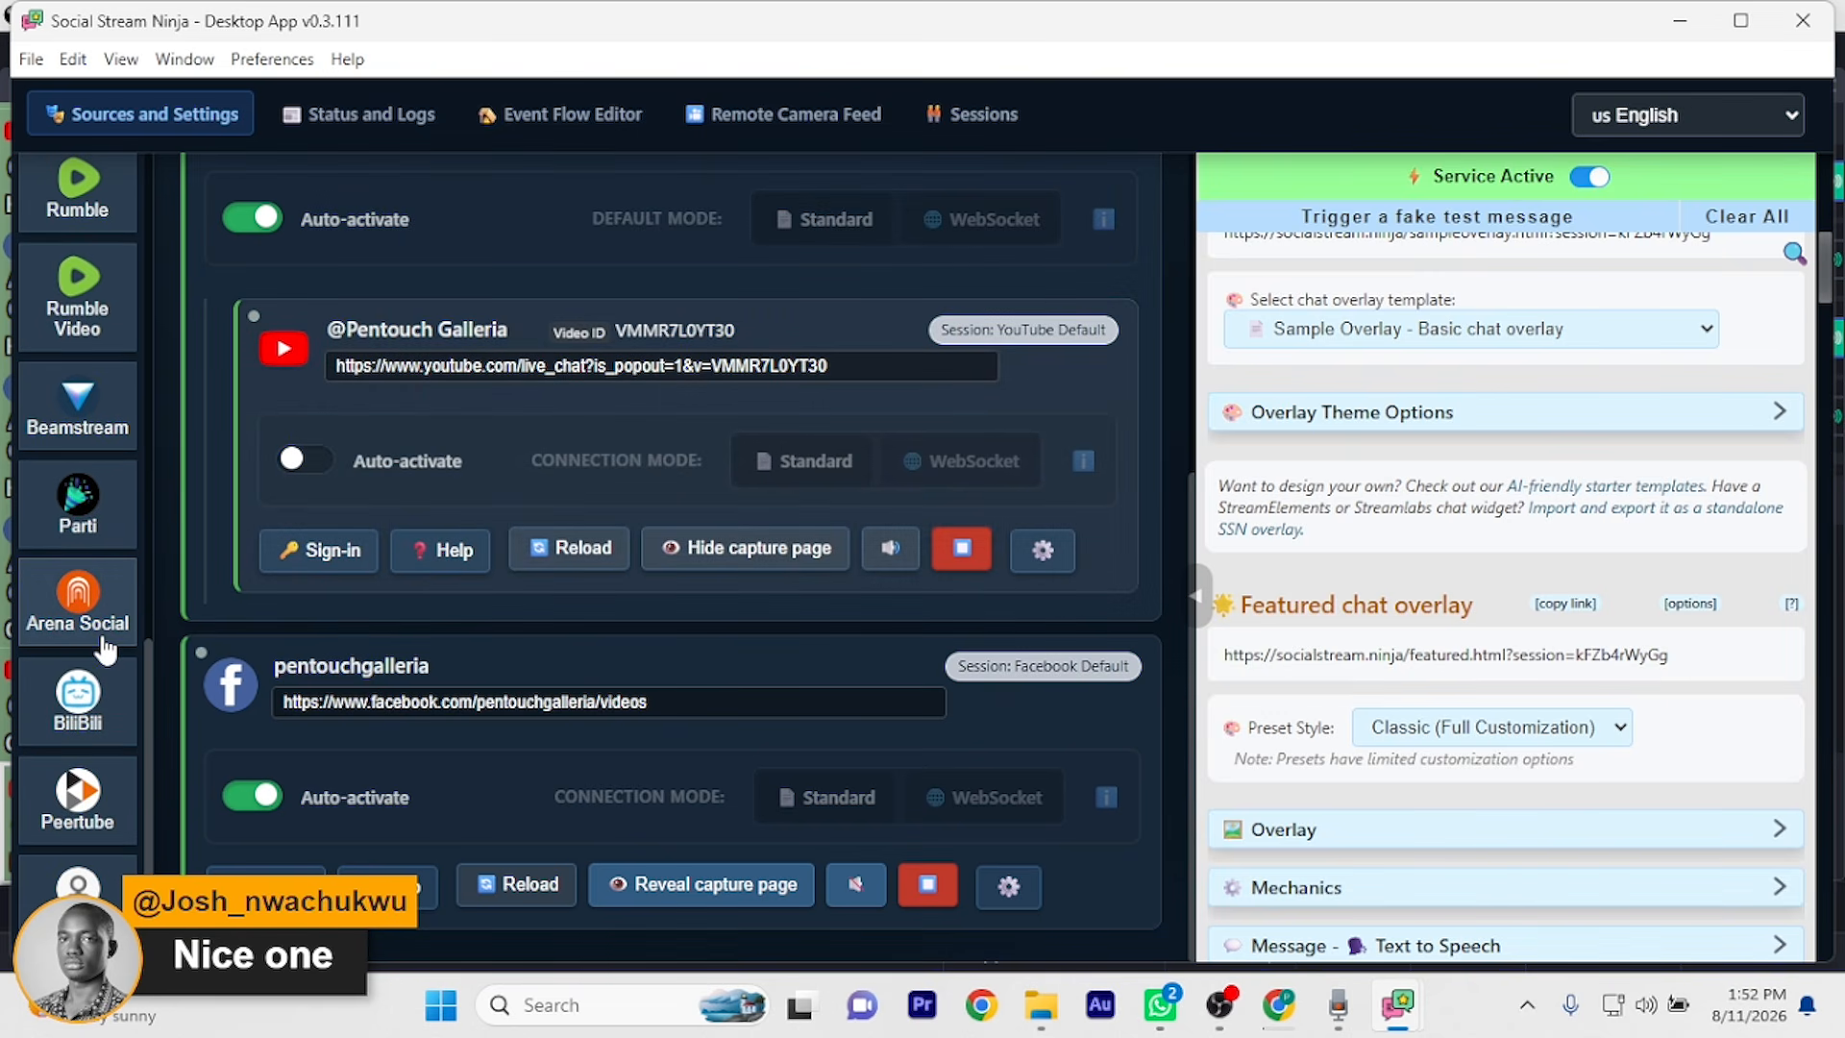
pyautogui.scroll(10, 106, 651)
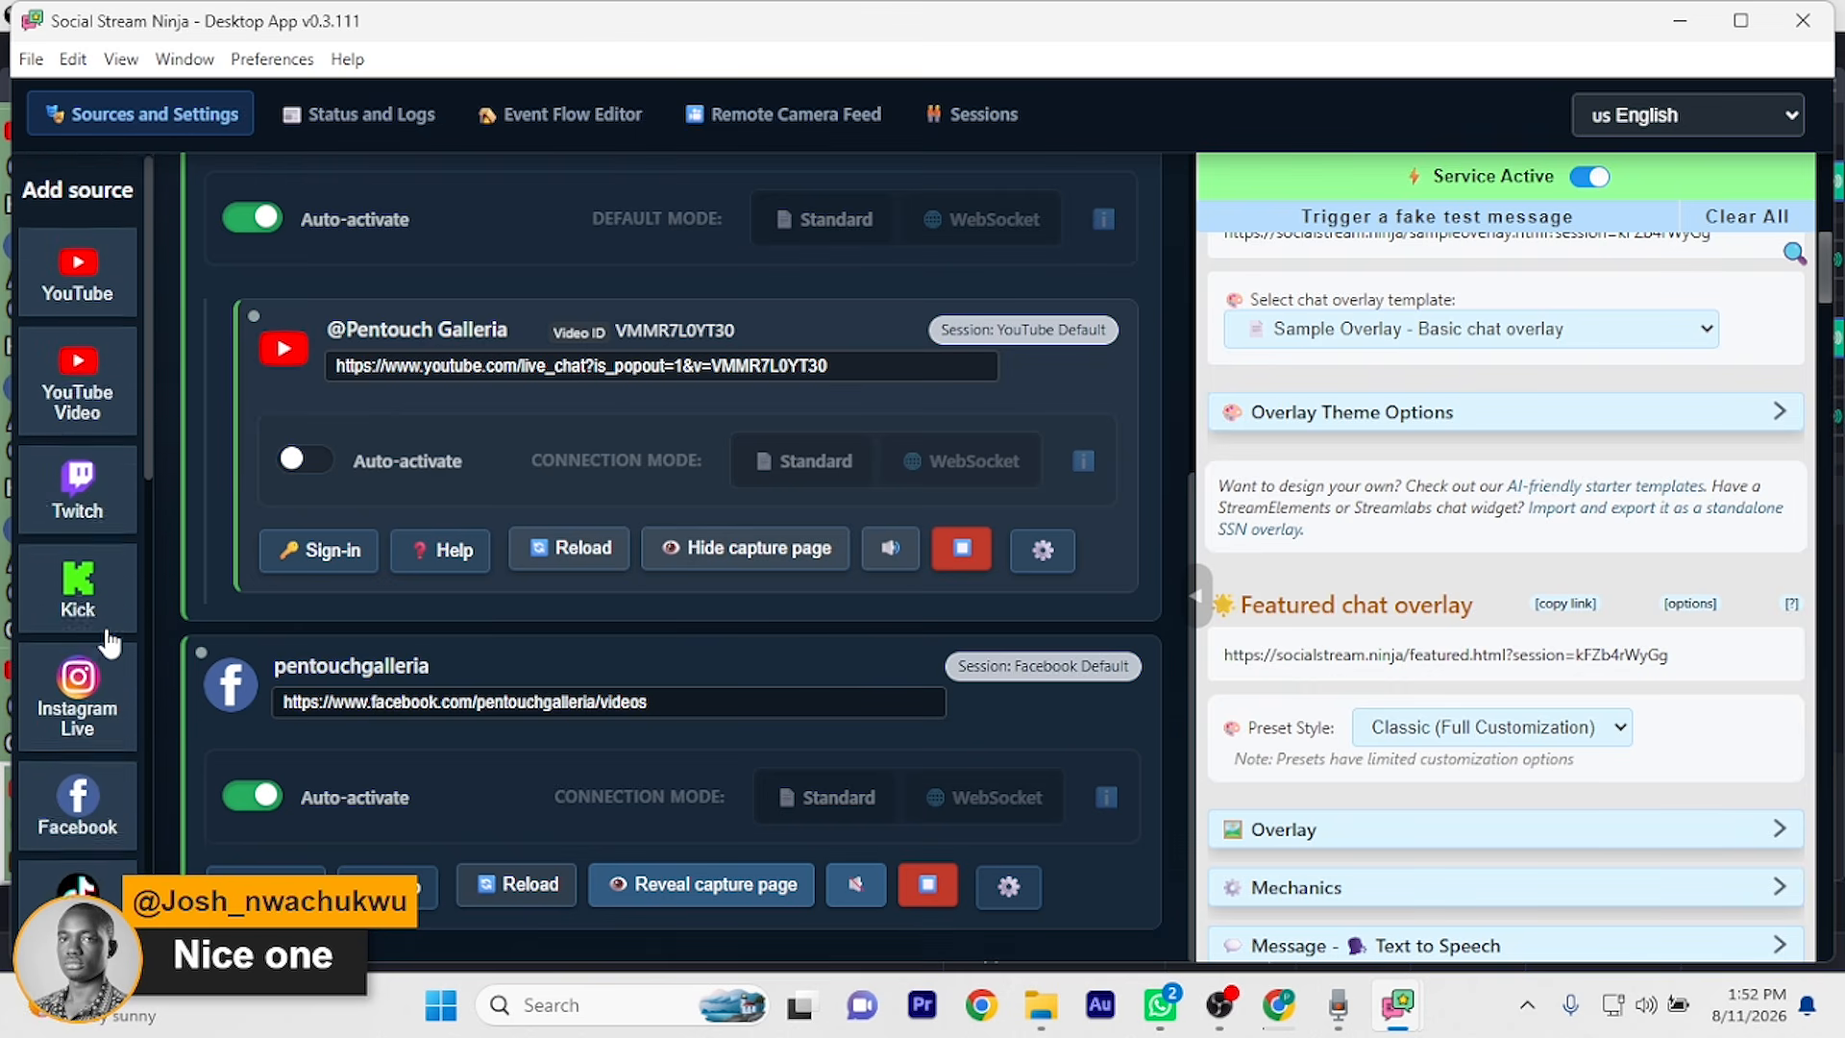